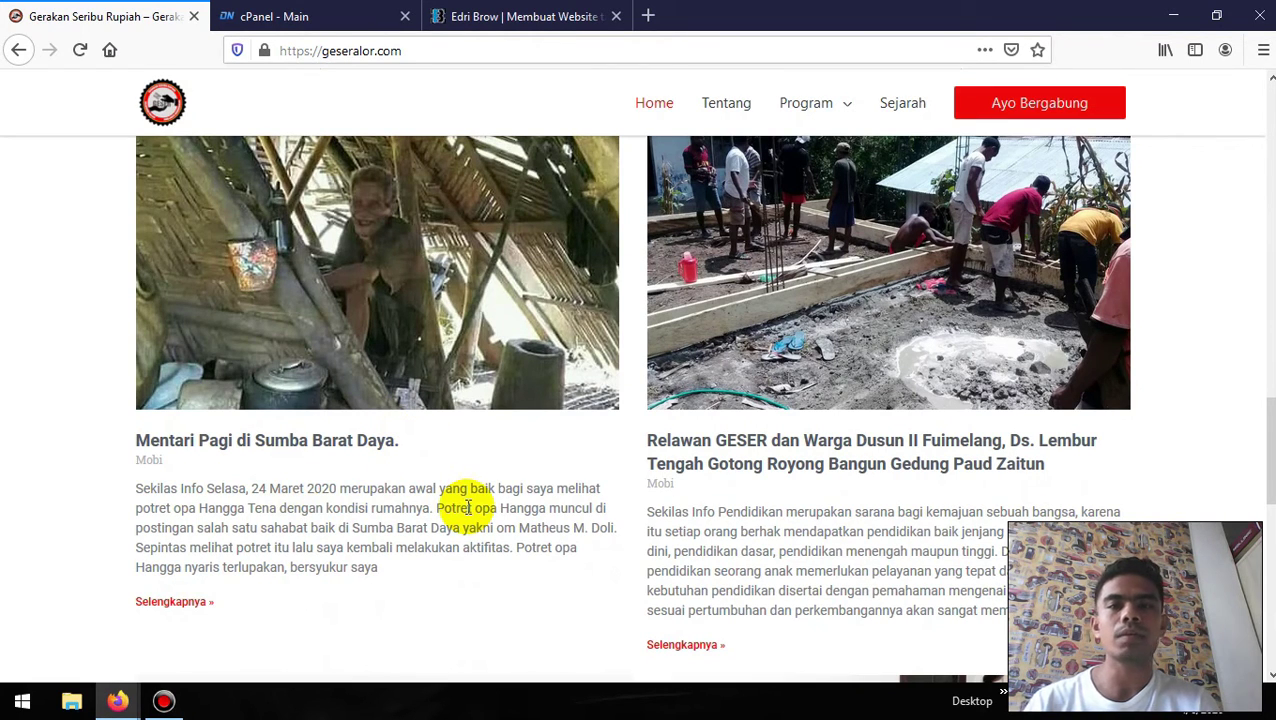
- Look through the geseralor.com homepage, from the article section back up to the header slider
{"action": "scroll", "coordinate": [467, 507], "scroll_direction": "down", "scroll_amount": 3}
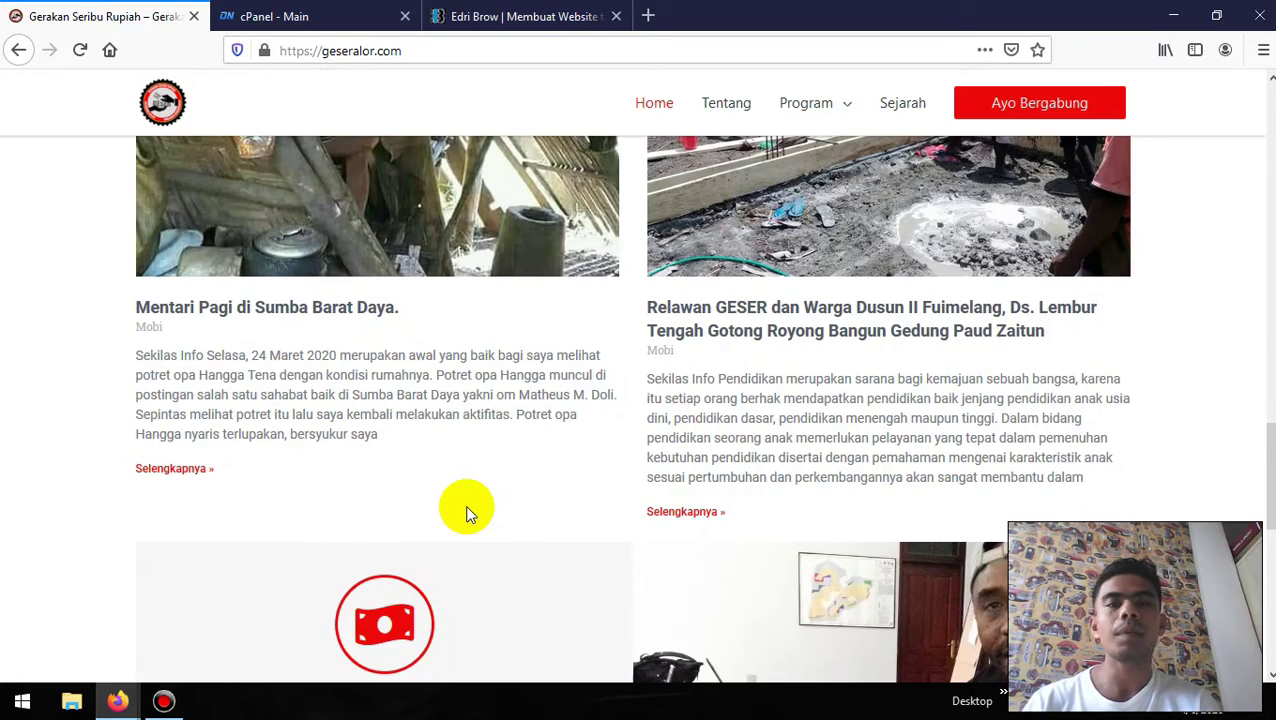
{"action": "scroll", "coordinate": [466, 510], "scroll_direction": "down", "scroll_amount": 4}
{"action": "scroll", "coordinate": [466, 510], "scroll_direction": "up", "scroll_amount": 10}
{"action": "scroll", "coordinate": [466, 510], "scroll_direction": "up", "scroll_amount": 8}
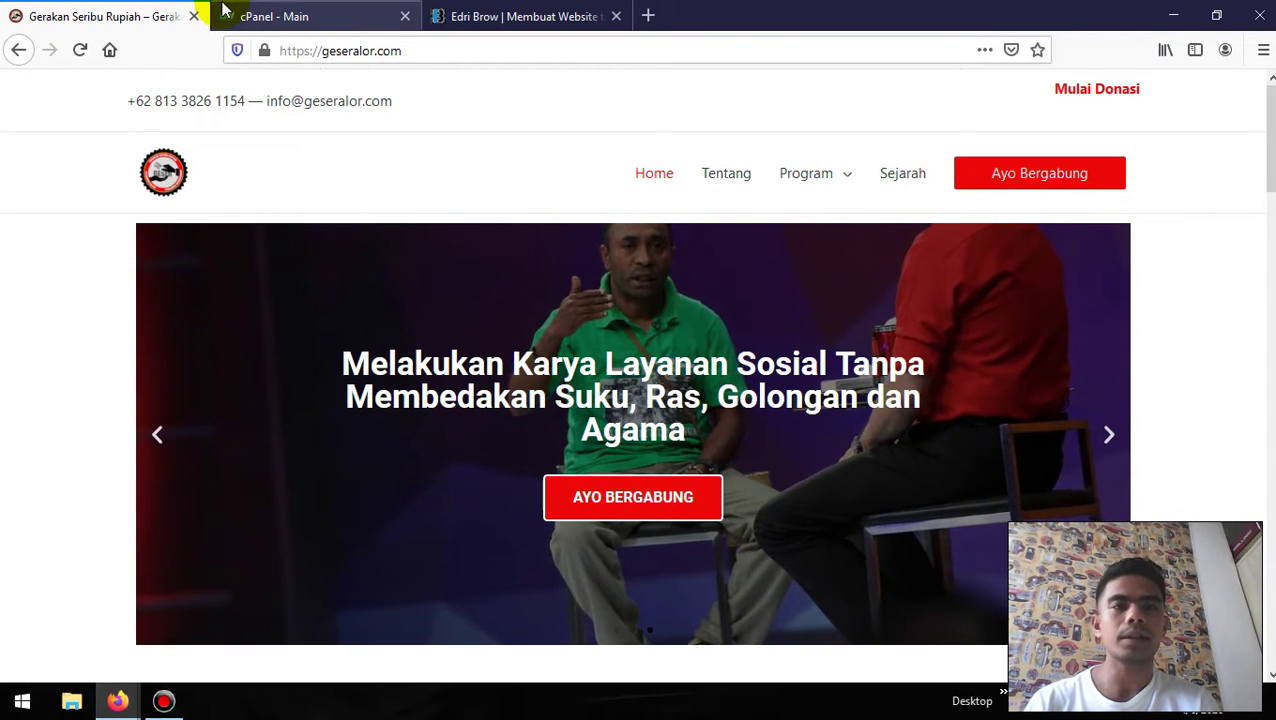
{"action": "scroll", "coordinate": [27, 388], "scroll_direction": "down", "scroll_amount": 3}
{"action": "scroll", "coordinate": [27, 388], "scroll_direction": "up", "scroll_amount": 3}
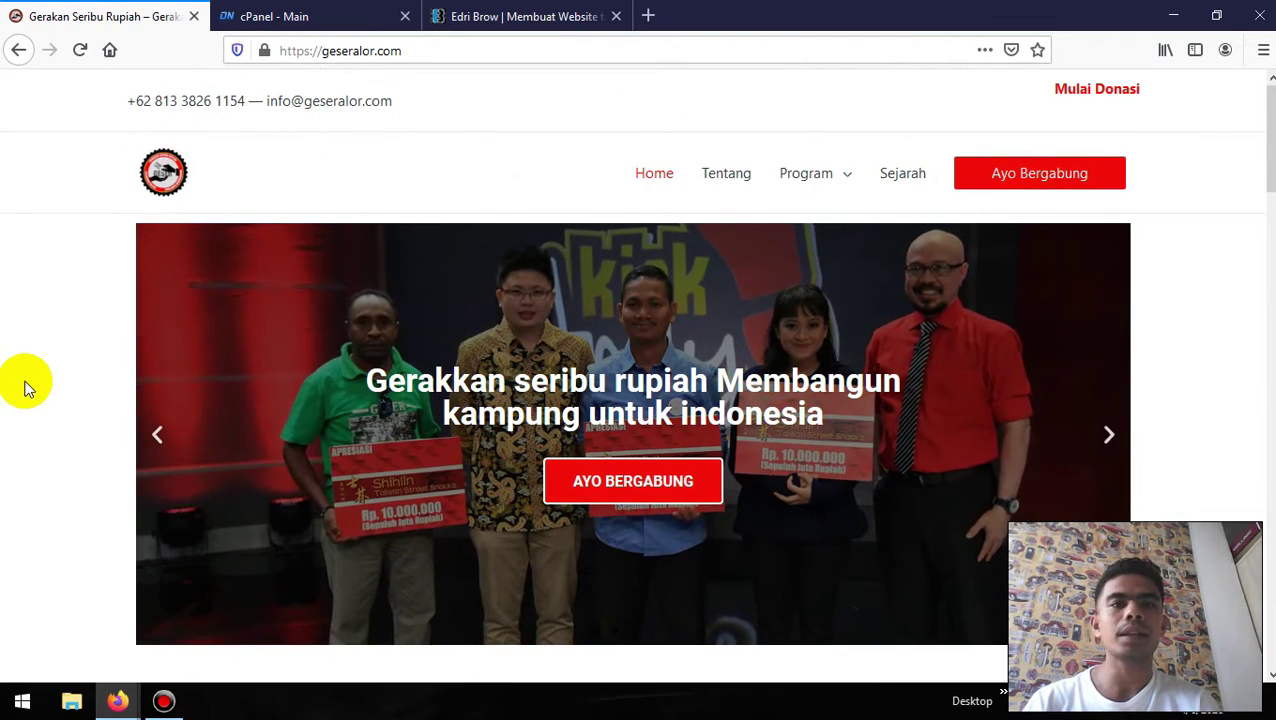
- Search for google search console in a new browser tab and enter Search Console from the official result
{"action": "left_click", "coordinate": [649, 15]}
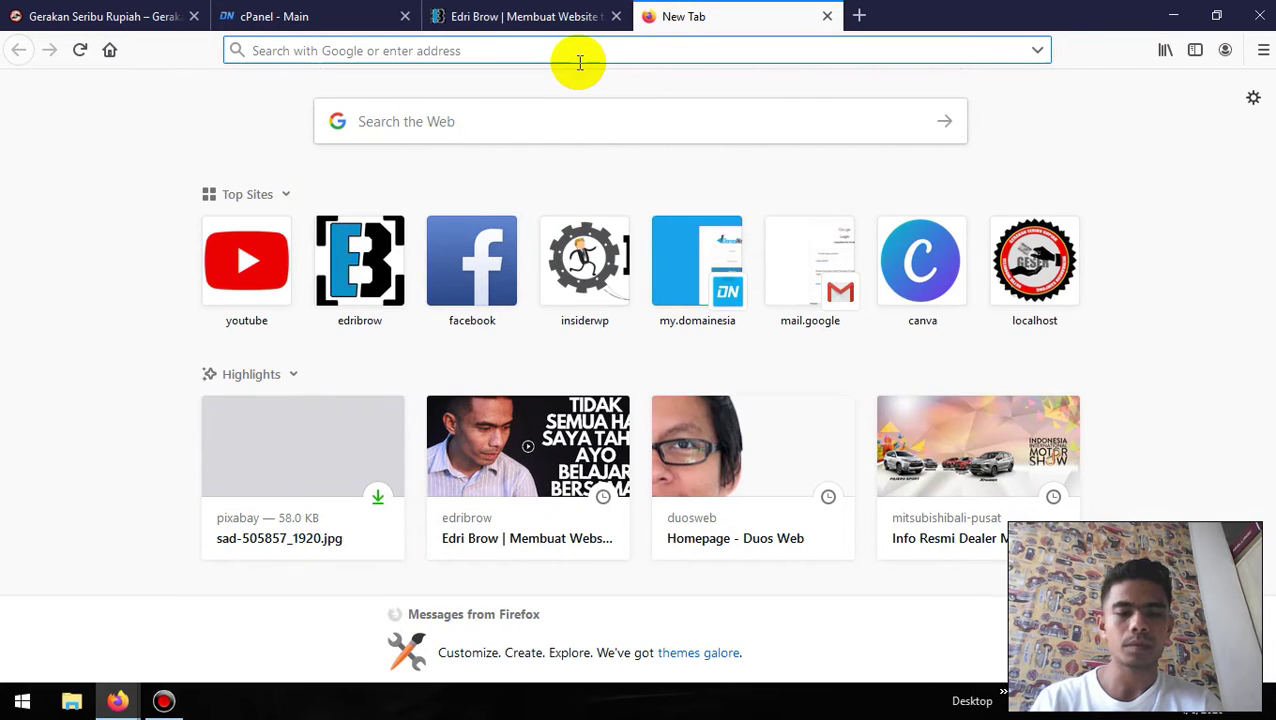
{"action": "type", "text": "google seac"}
{"action": "key", "text": "Down"}
{"action": "key", "text": "Down"}
{"action": "key", "text": "Down"}
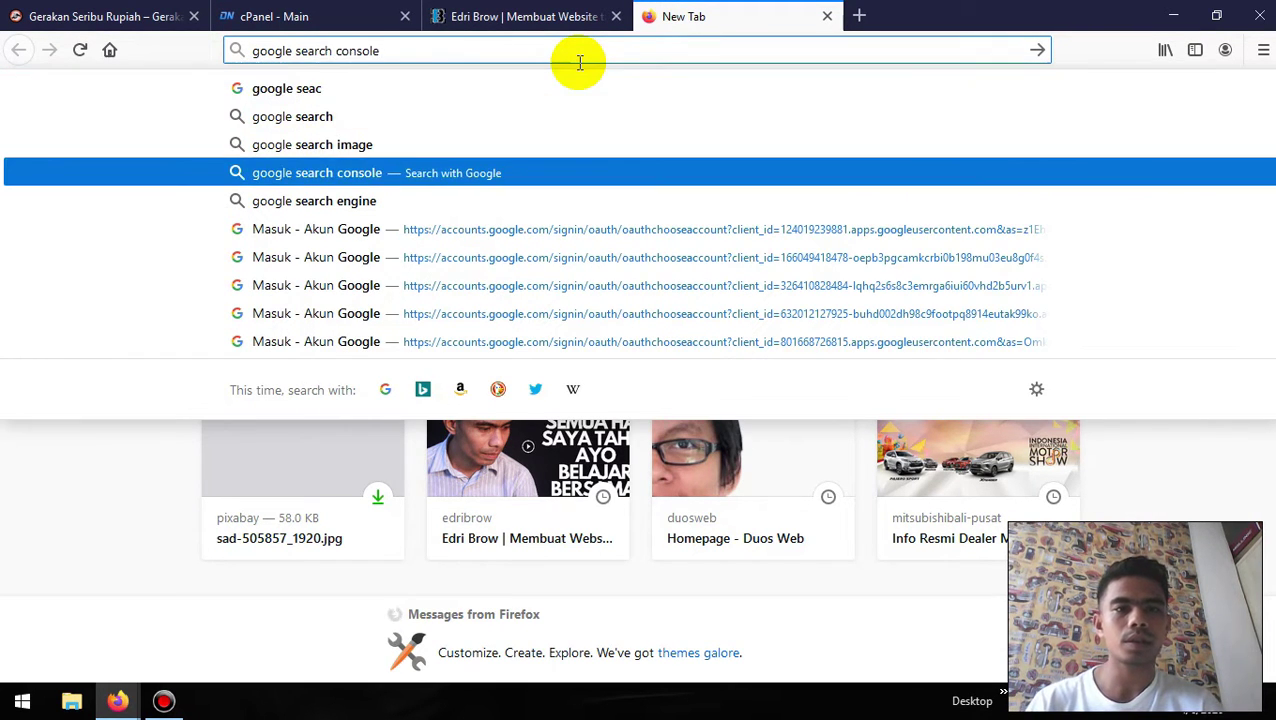
{"action": "key", "text": "Return"}
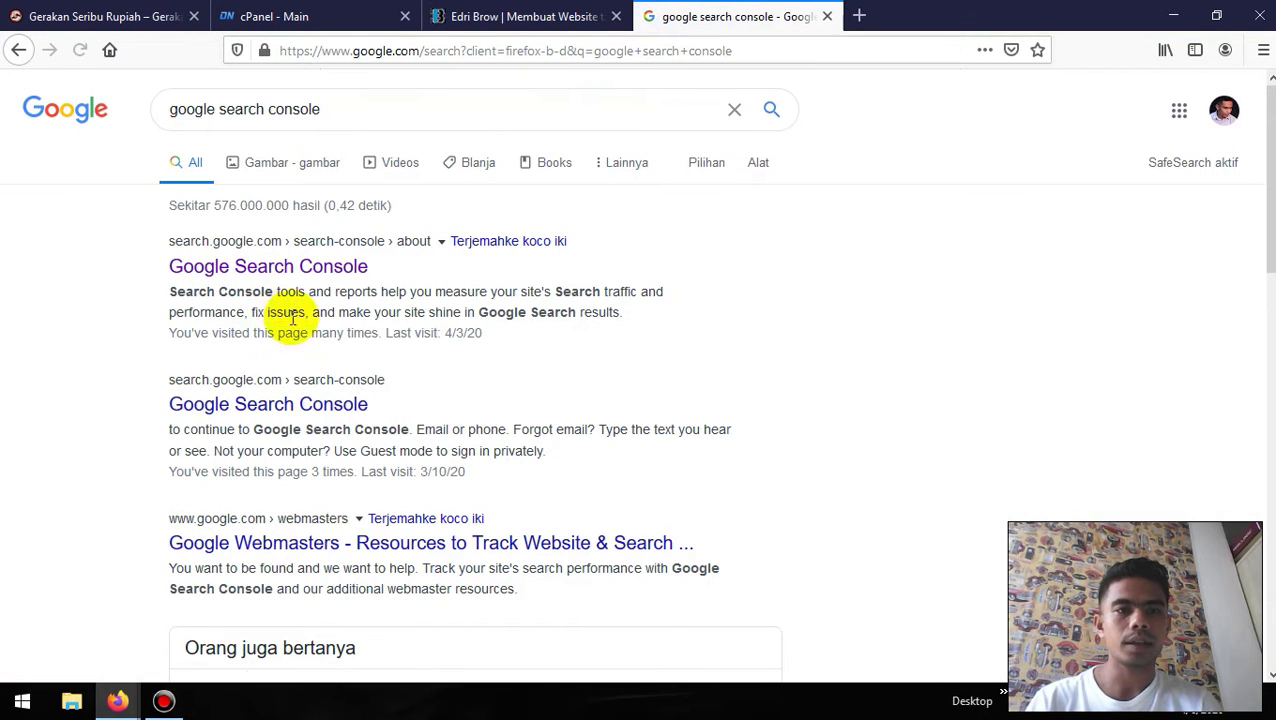
{"action": "left_click", "coordinate": [316, 268]}
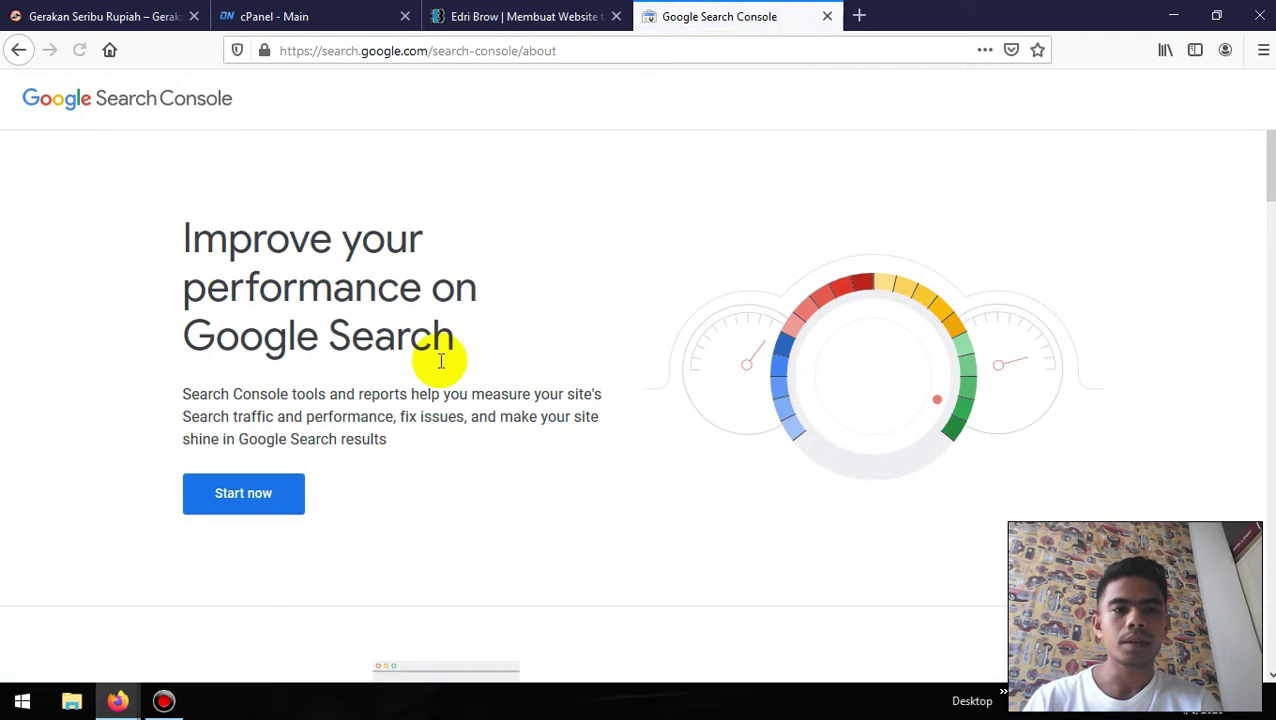
{"action": "left_click", "coordinate": [247, 495]}
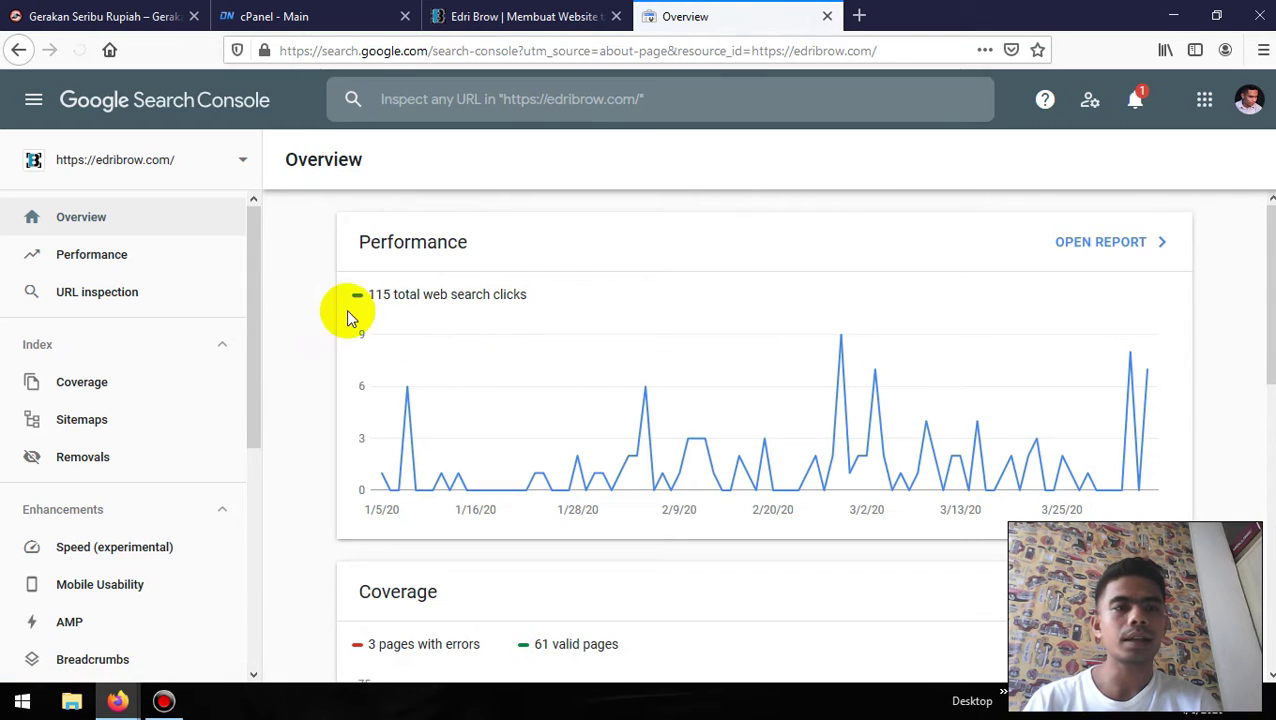
- Start adding a new property in Search Console and choose URL prefix as its type
{"action": "left_click", "coordinate": [238, 166]}
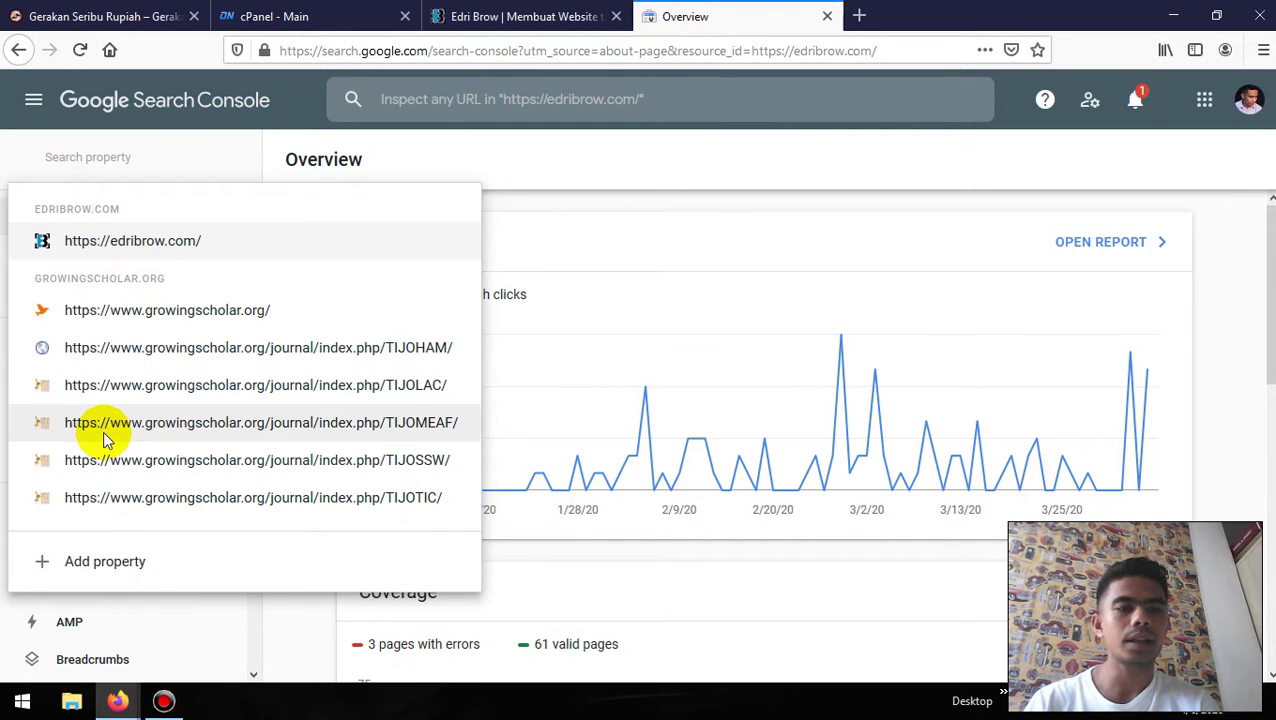
{"action": "left_click", "coordinate": [115, 563]}
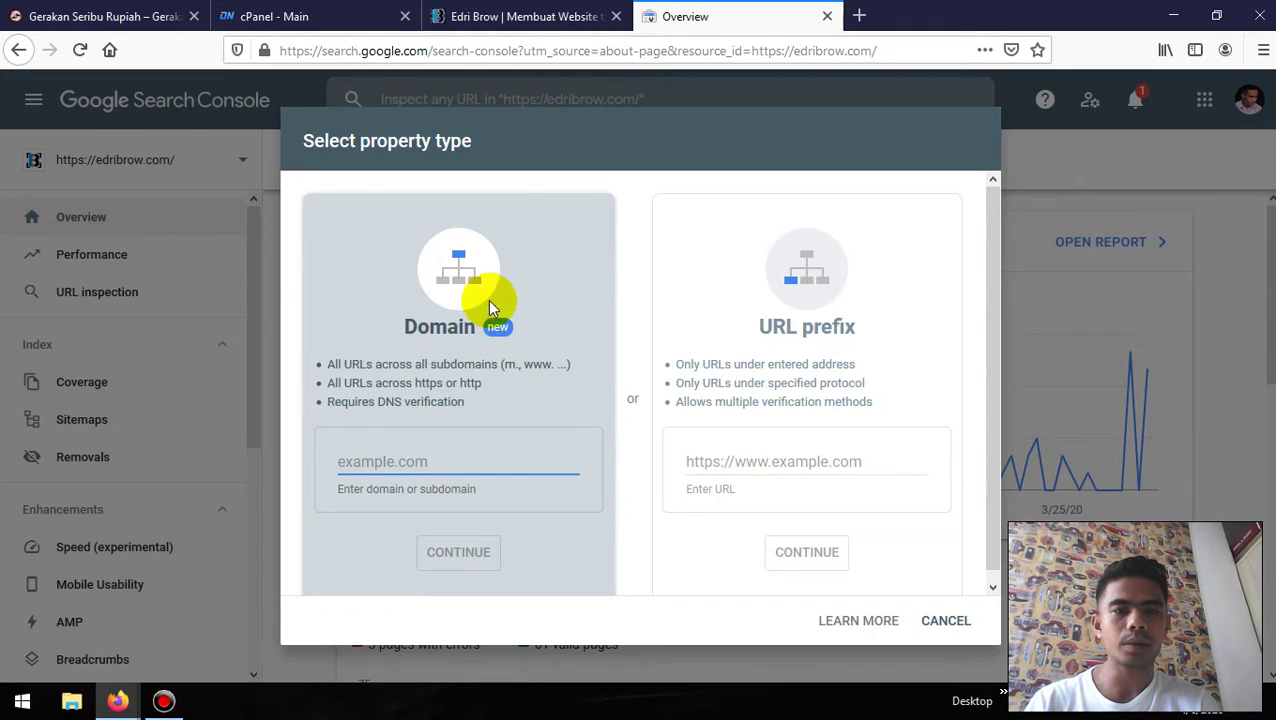
{"action": "left_click", "coordinate": [800, 330]}
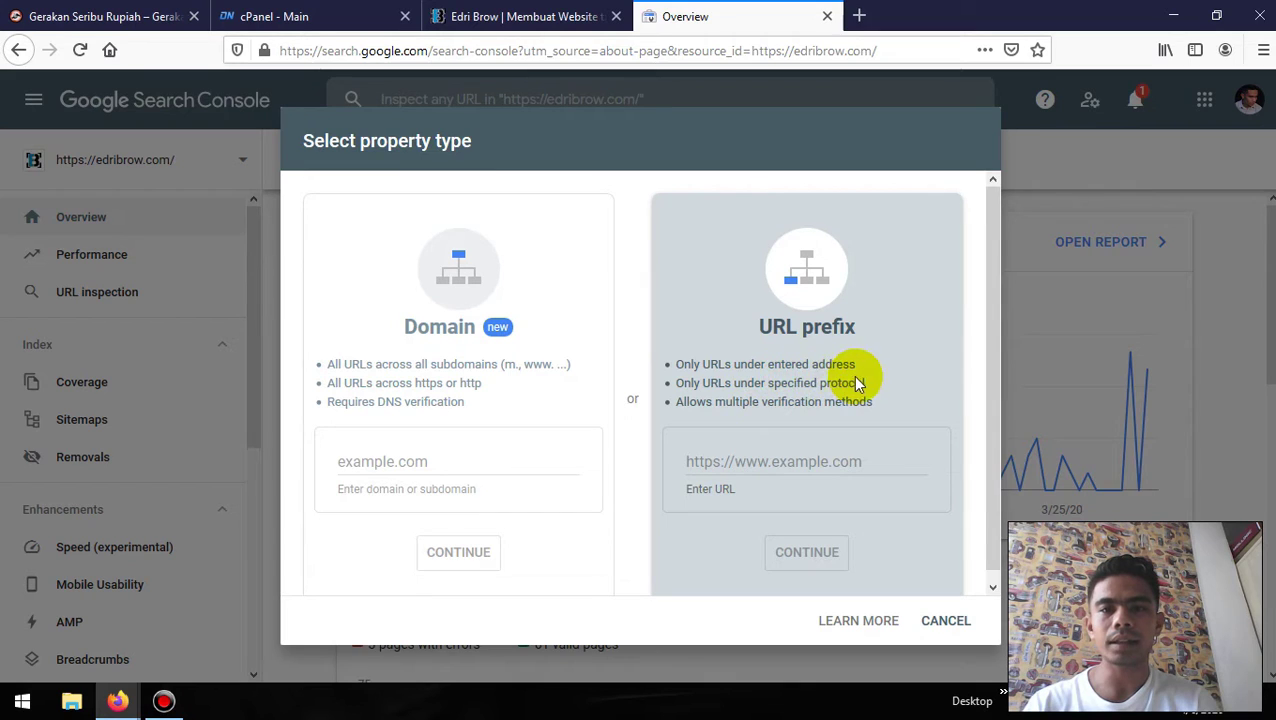
{"action": "left_click", "coordinate": [507, 370]}
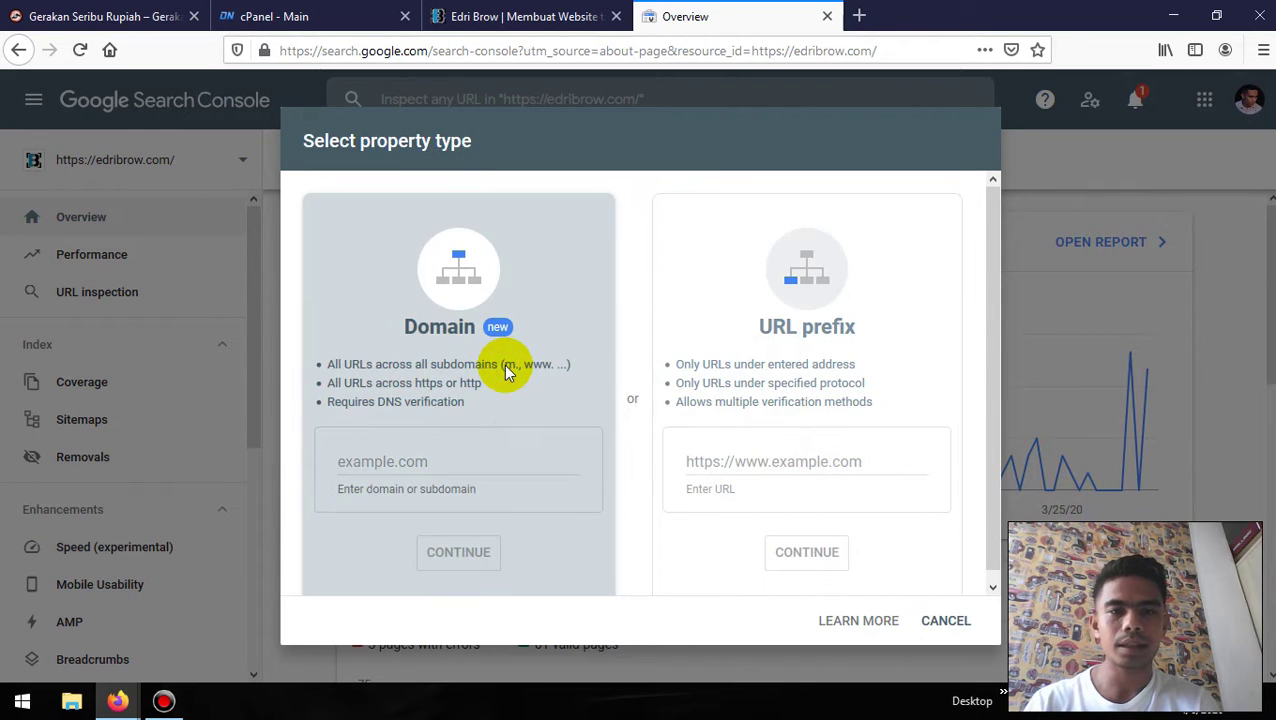
{"action": "left_click", "coordinate": [735, 387]}
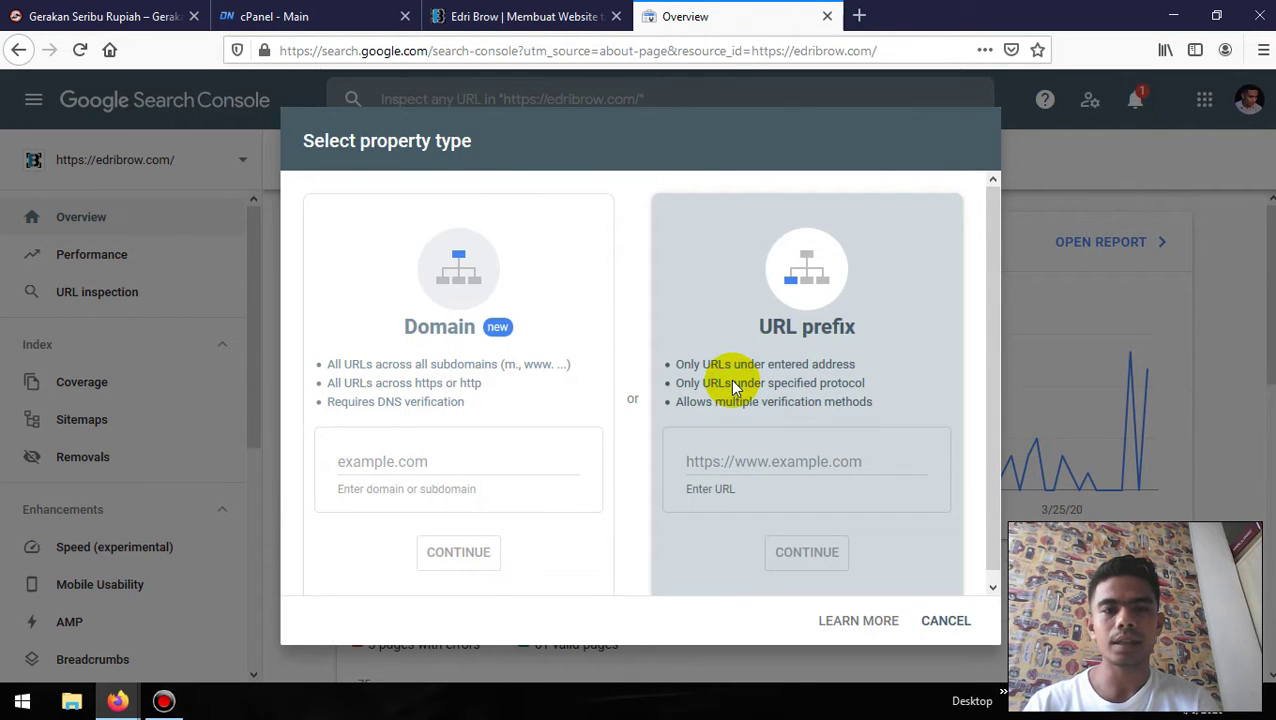
{"action": "left_click", "coordinate": [752, 462]}
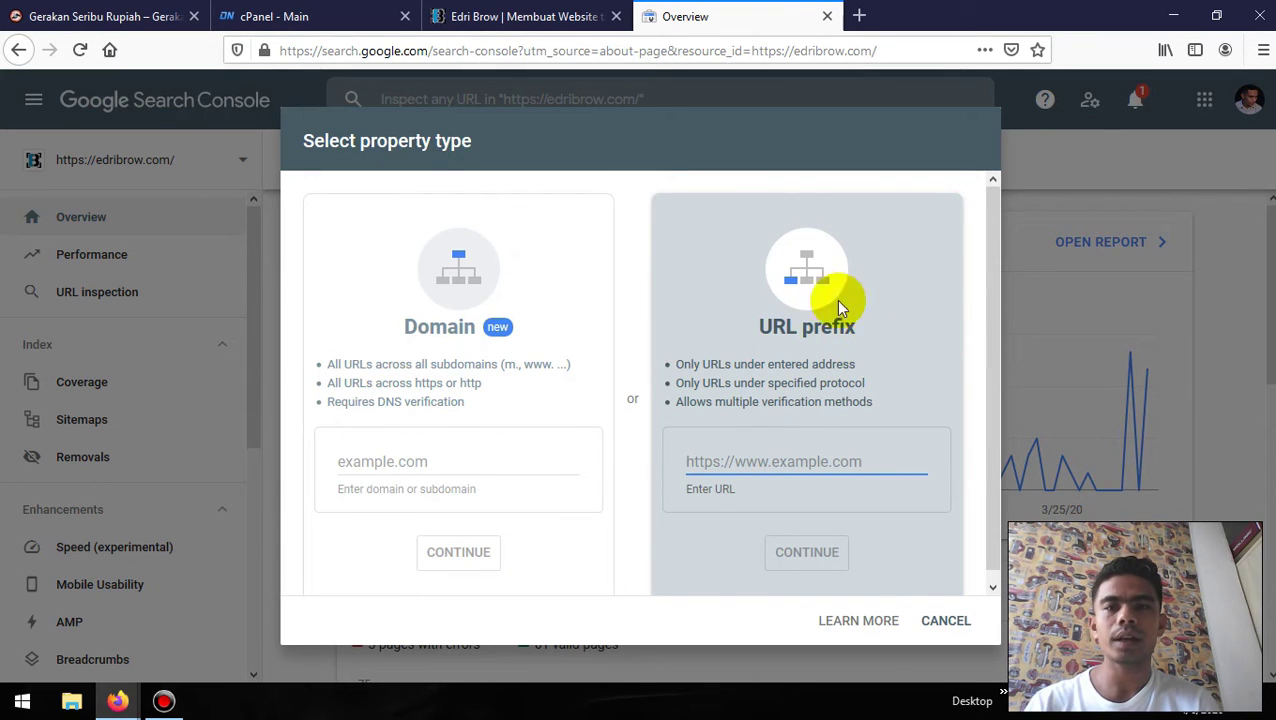
{"action": "left_click", "coordinate": [116, 15]}
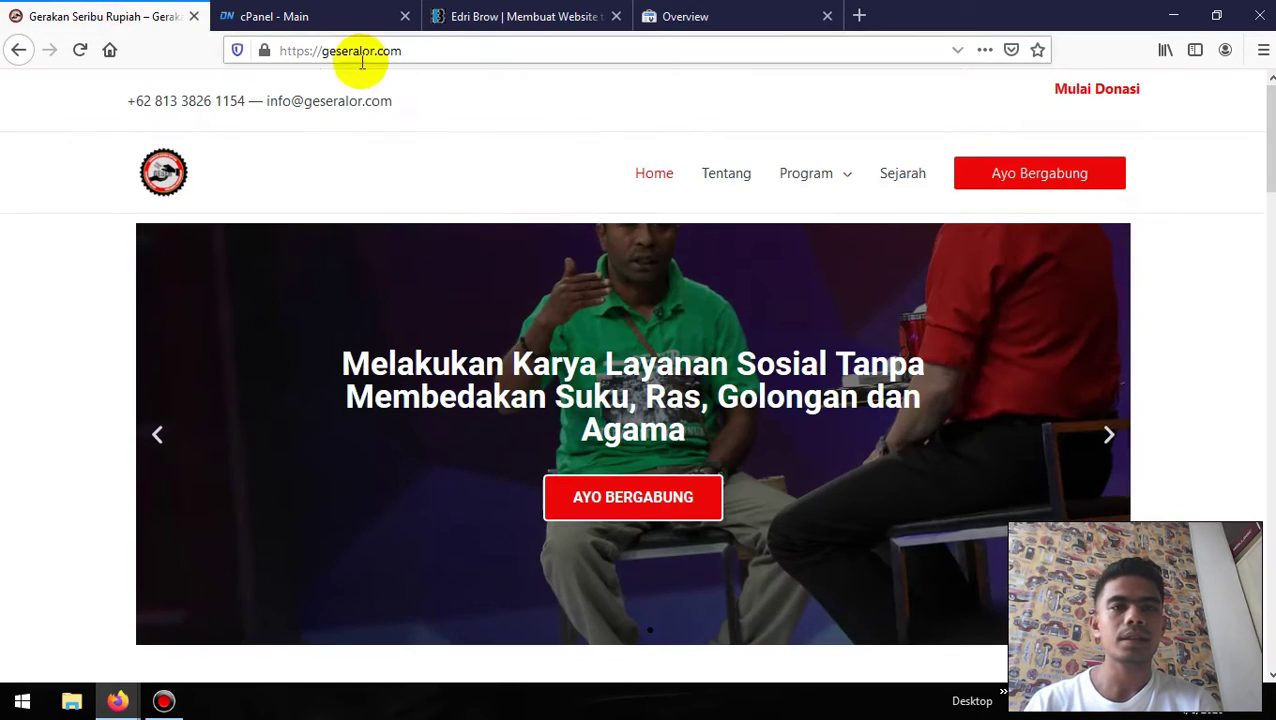
{"action": "left_click", "coordinate": [385, 50]}
{"action": "key", "text": "ctrl+c"}
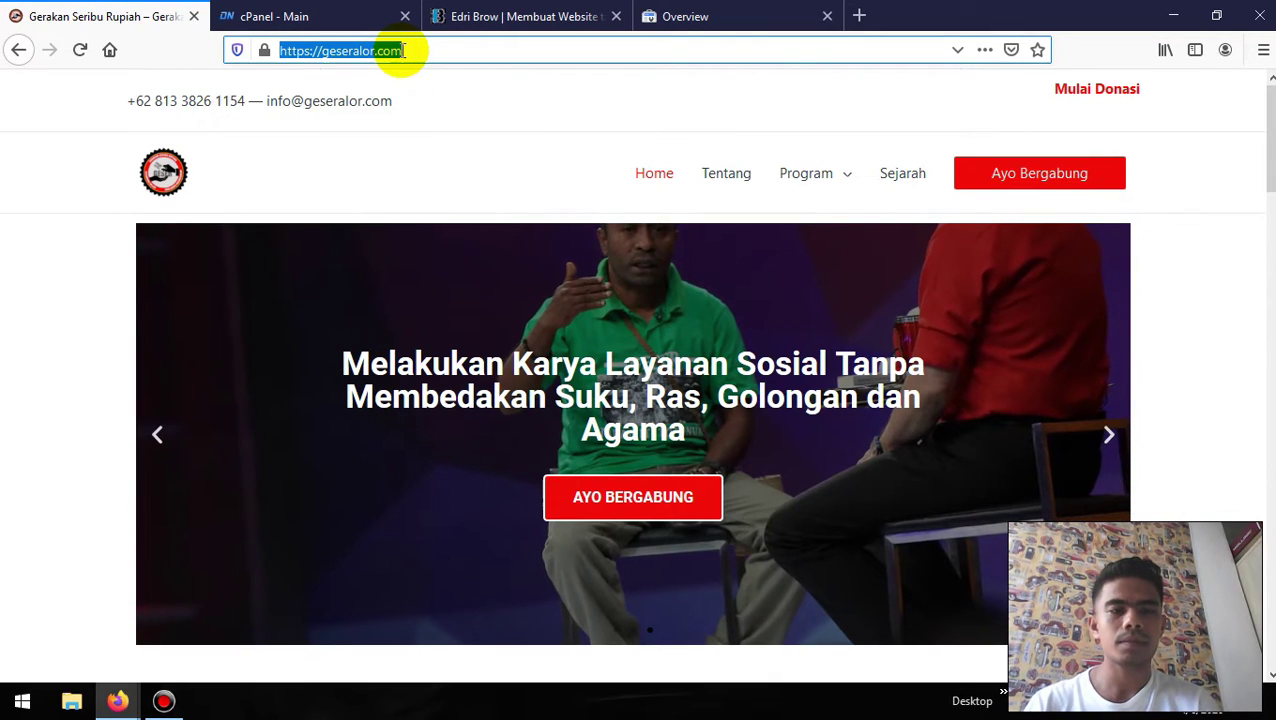
{"action": "left_click", "coordinate": [705, 12]}
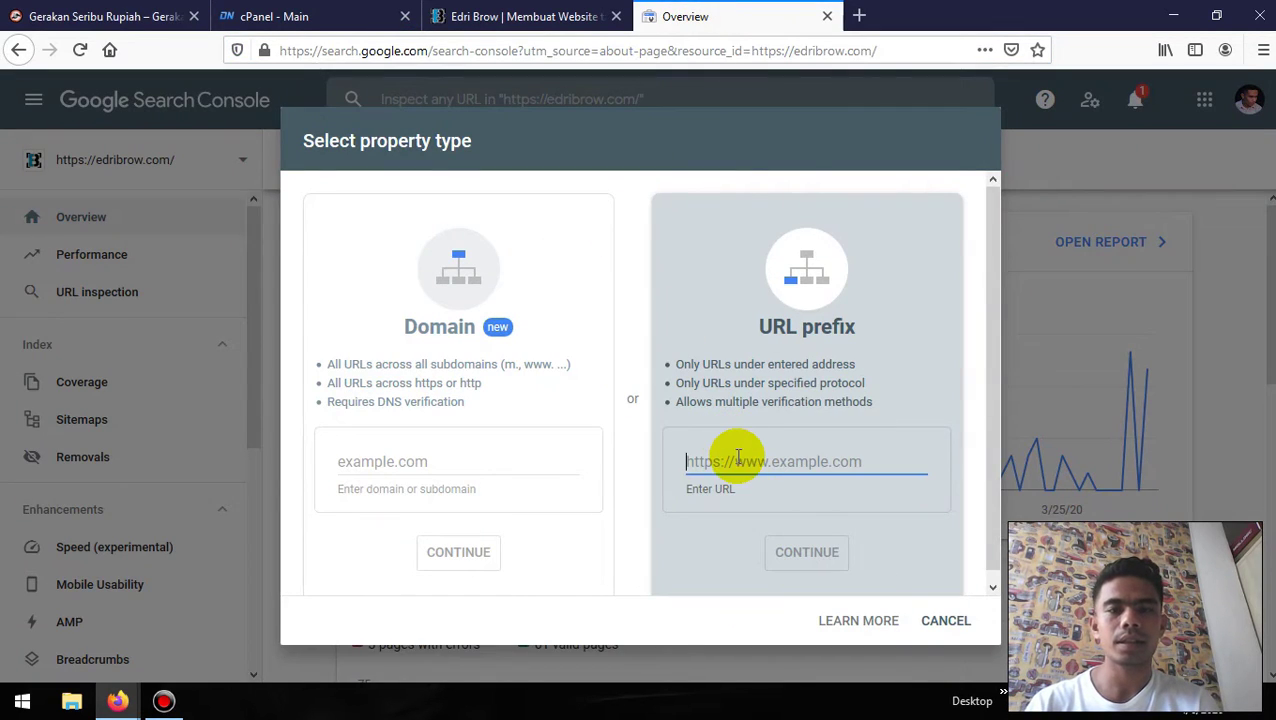
{"action": "key", "text": "ctrl+v"}
{"action": "left_click", "coordinate": [808, 560]}
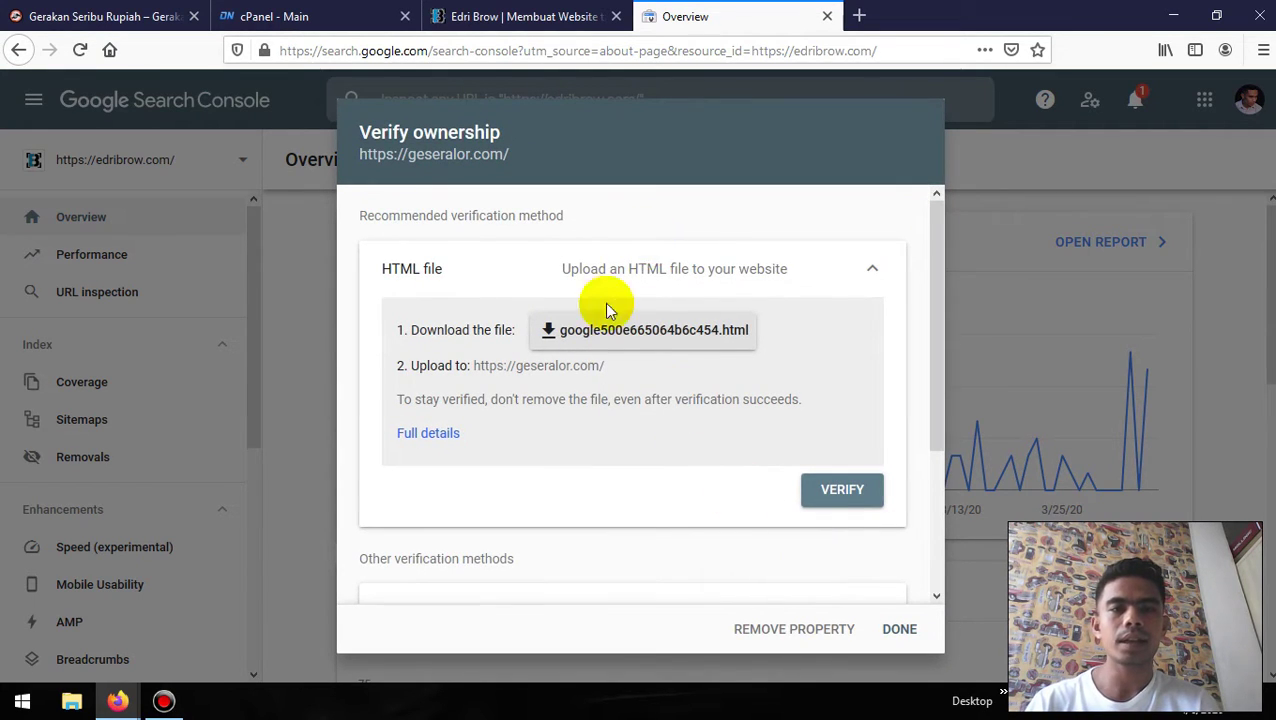
- Download the HTML verification file for geseralor.com and show it in its download folder
{"action": "left_click", "coordinate": [641, 335]}
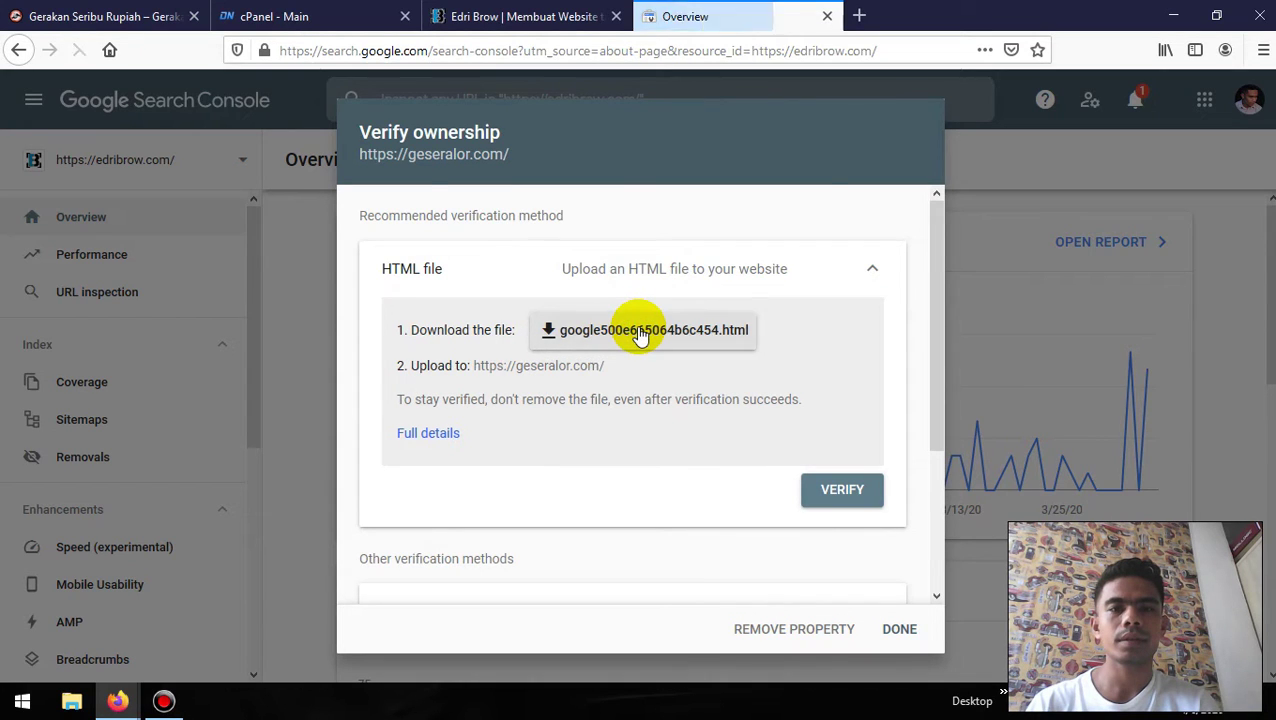
{"action": "left_click", "coordinate": [706, 432]}
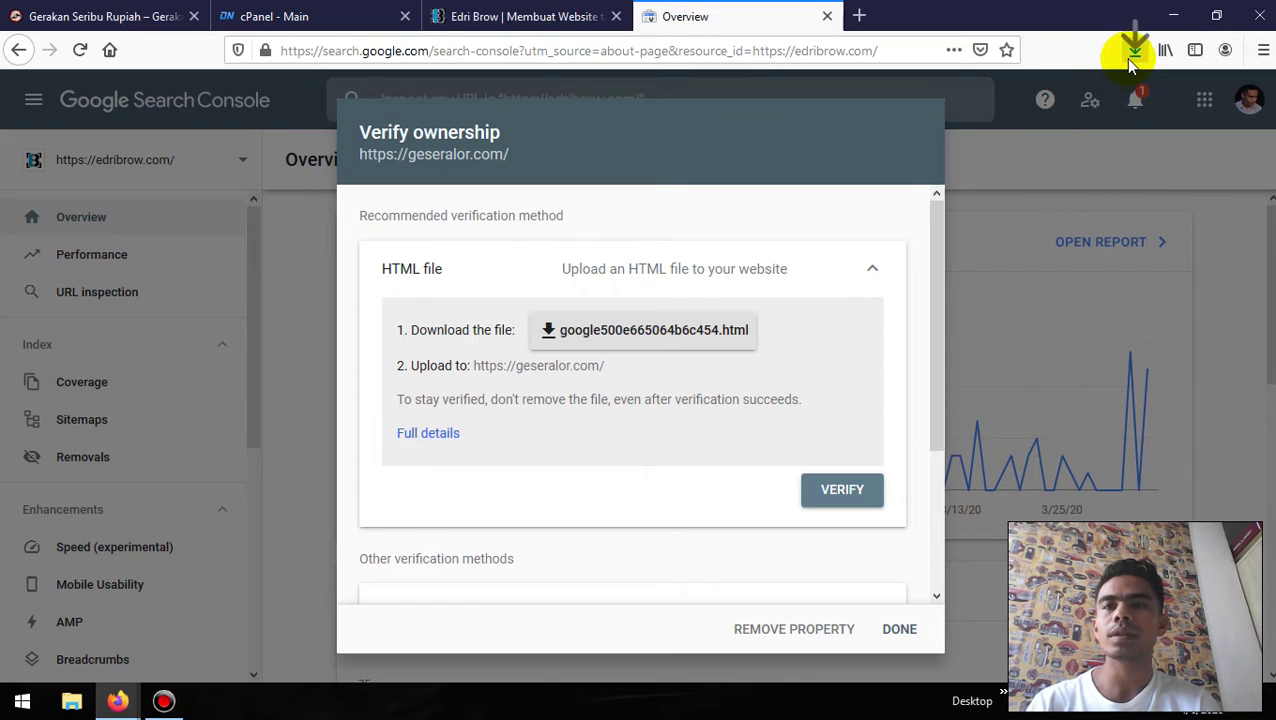
{"action": "left_click", "coordinate": [1131, 58]}
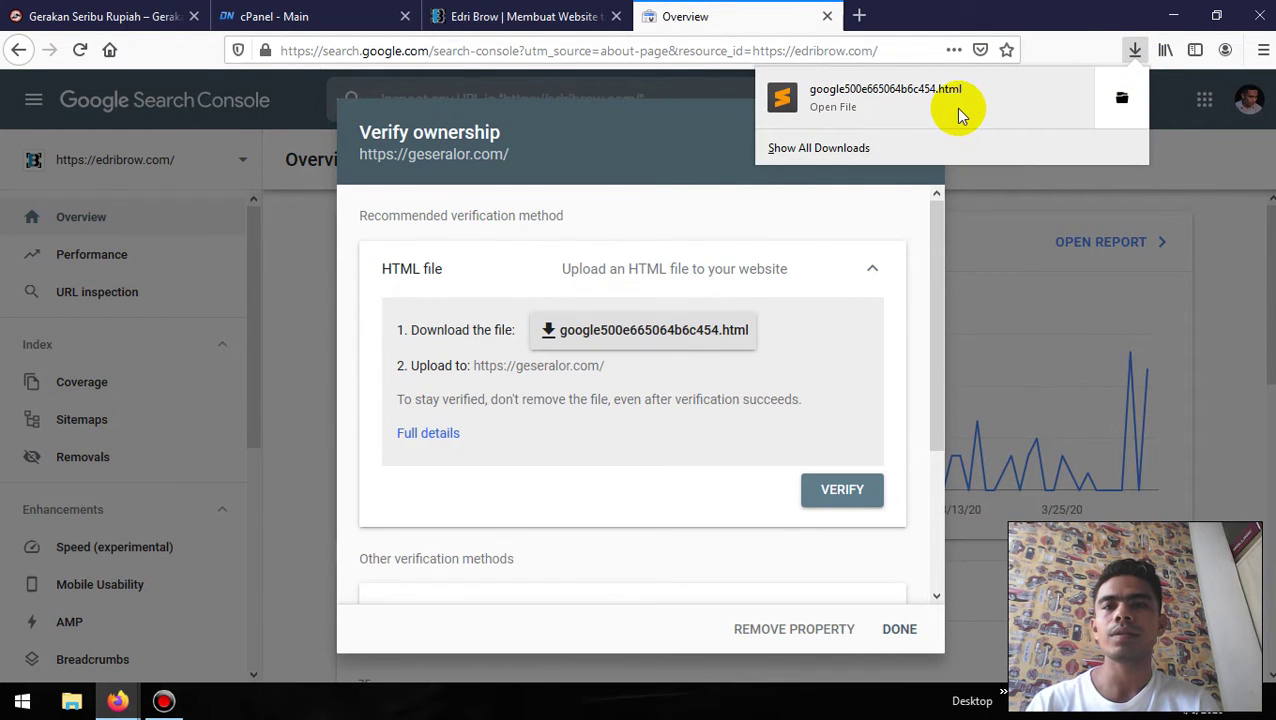
{"action": "left_click", "coordinate": [1124, 103]}
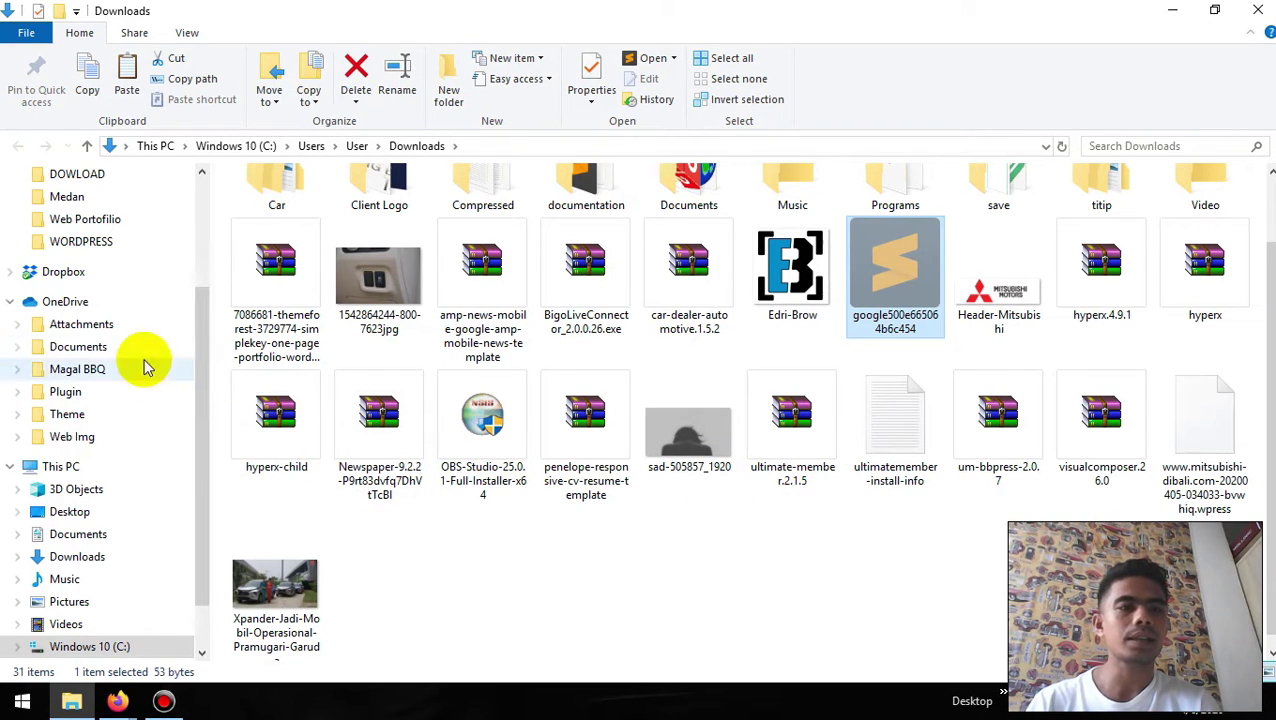
- Create a folder named Index Google in Dropbox and move the downloaded verification file into it
{"action": "left_click", "coordinate": [70, 280]}
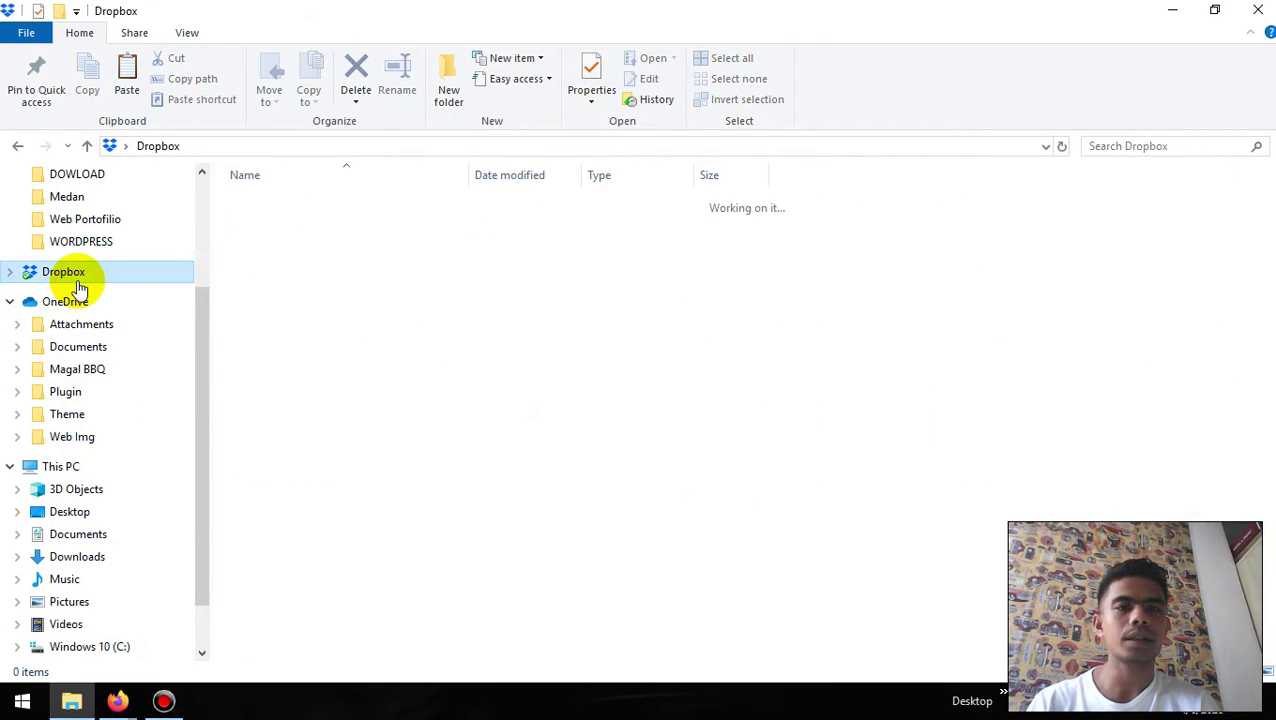
{"action": "left_click", "coordinate": [447, 88]}
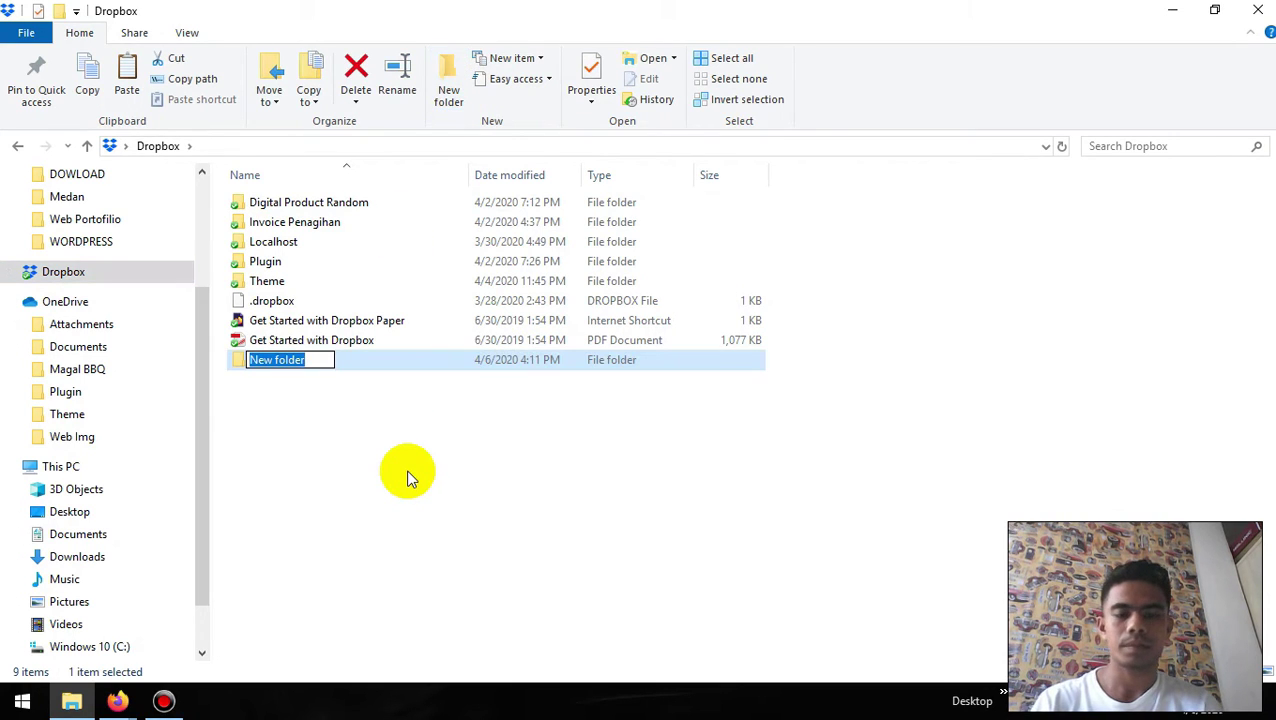
{"action": "key", "text": "BackSpace"}
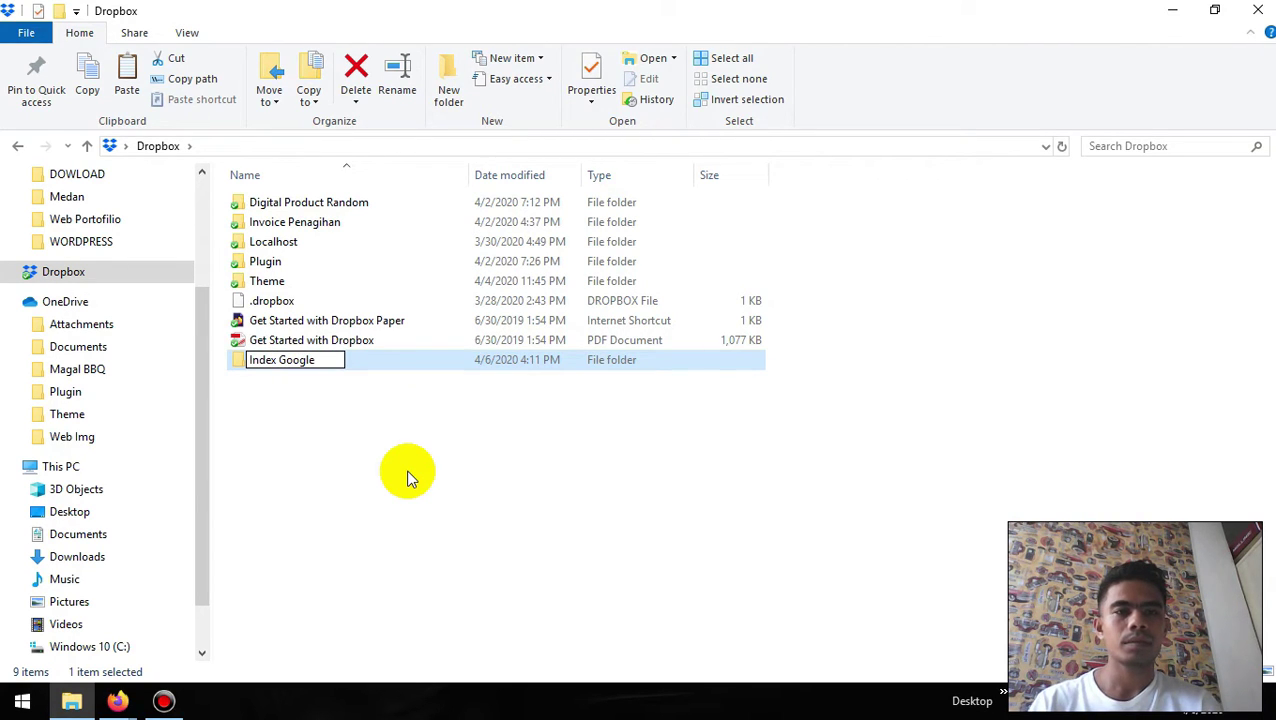
{"action": "key", "text": "Return"}
{"action": "key", "text": "Return"}
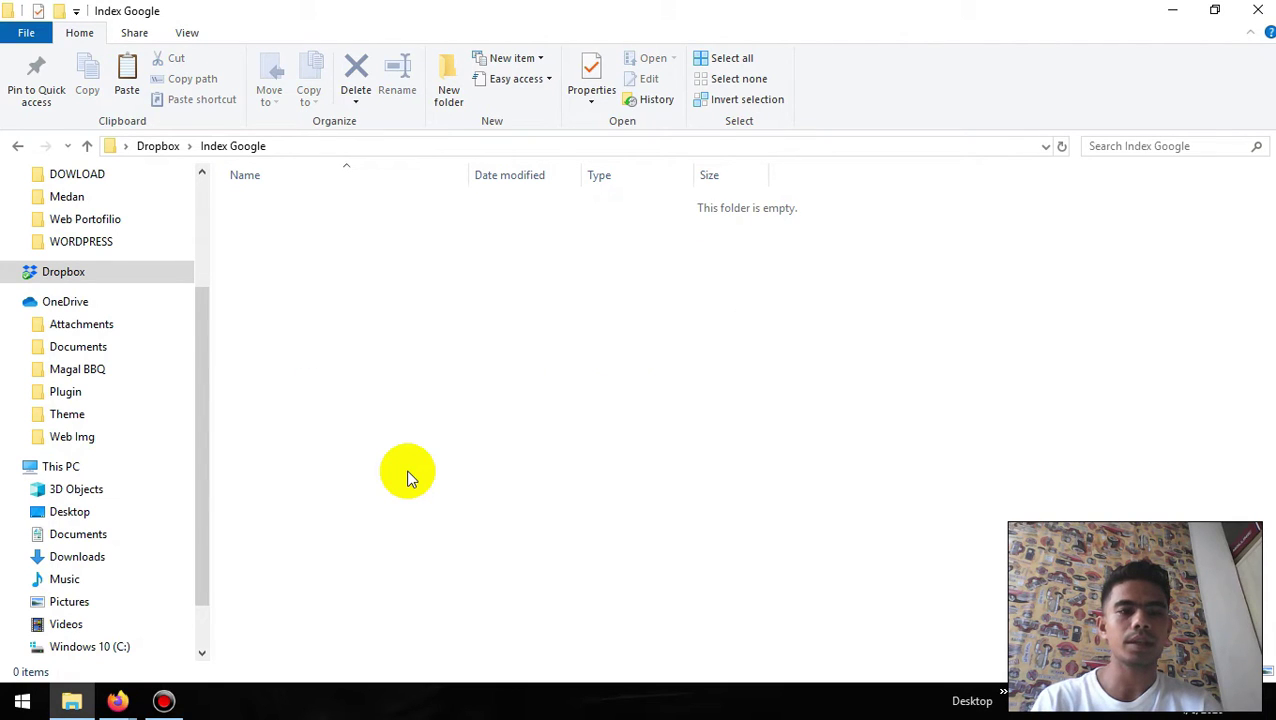
{"action": "key", "text": "ctrl+v"}
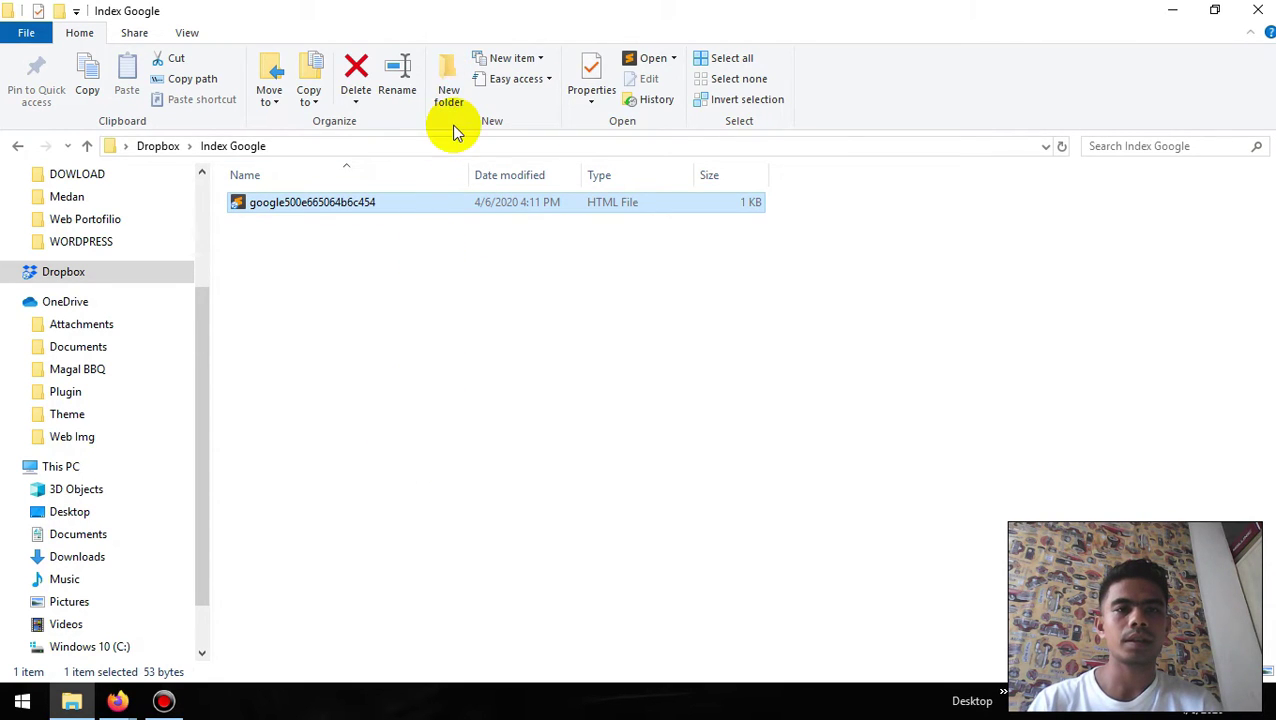
- Create a subfolder named Geser inside Index Google and move the verification file into it
{"action": "left_click", "coordinate": [449, 95]}
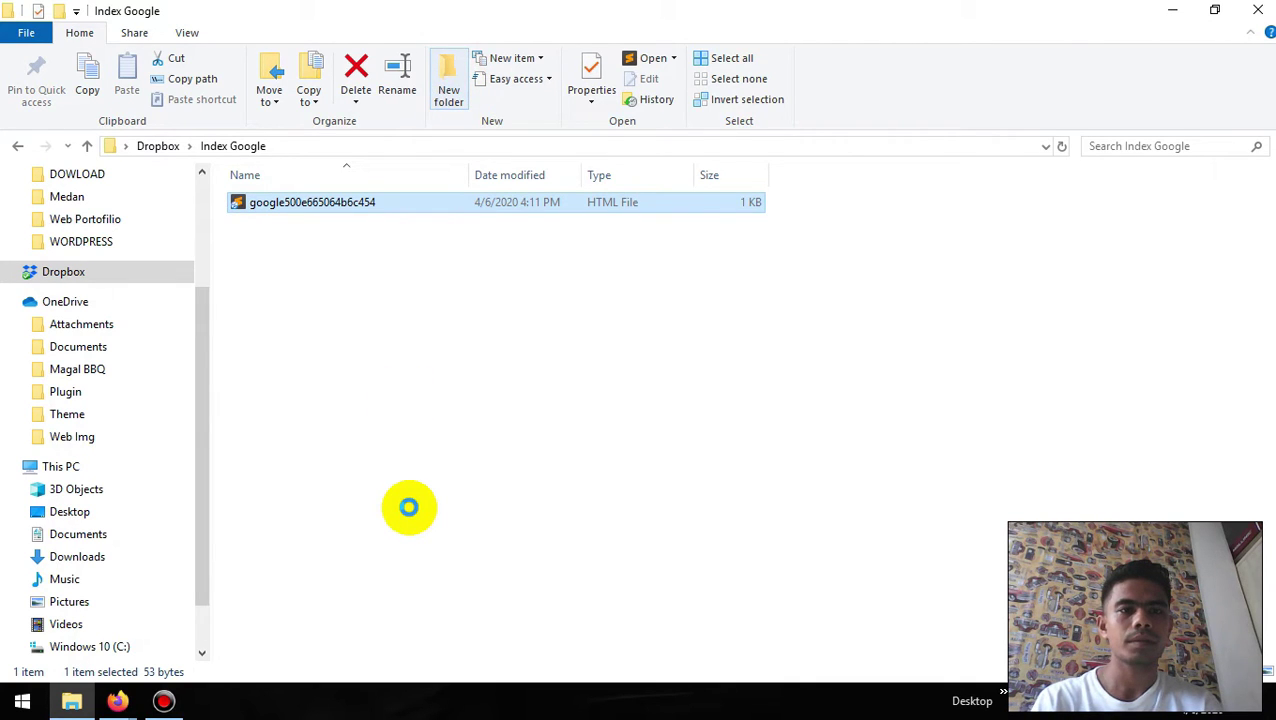
{"action": "type", "text": "Geser"}
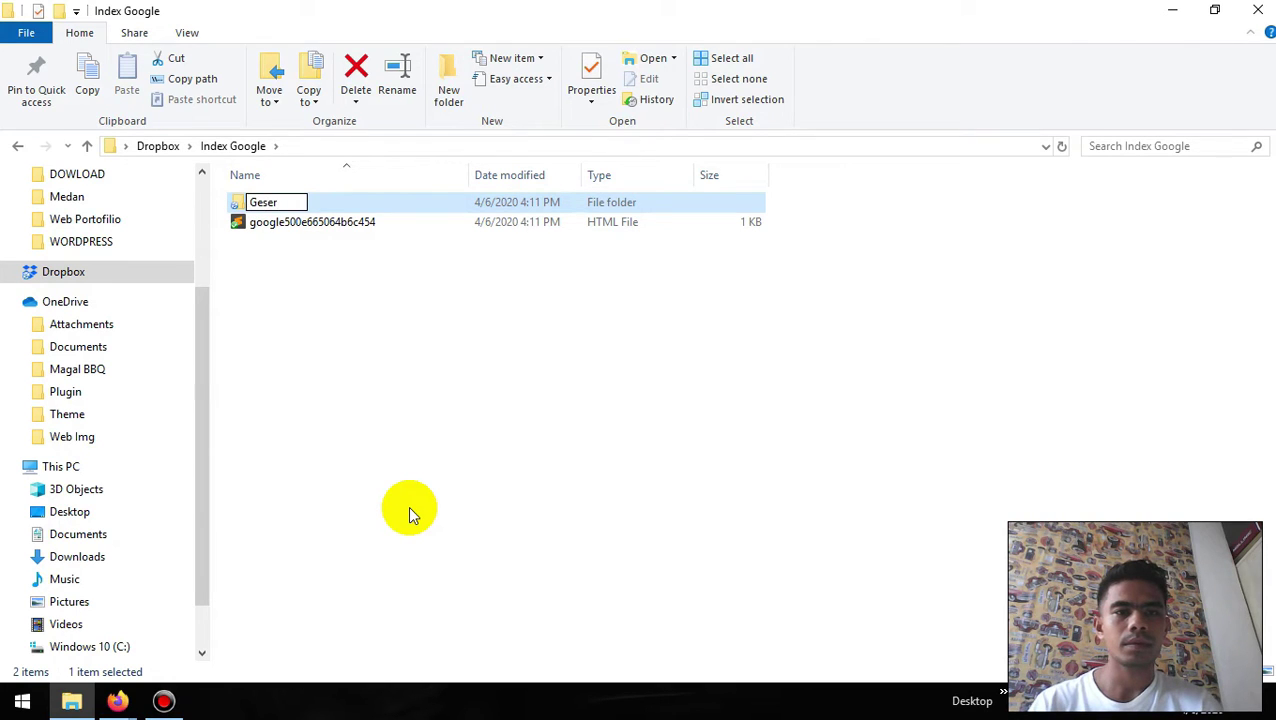
{"action": "key", "text": "Return"}
{"action": "key", "text": "Down"}
{"action": "key", "text": "Up"}
{"action": "key", "text": "Return"}
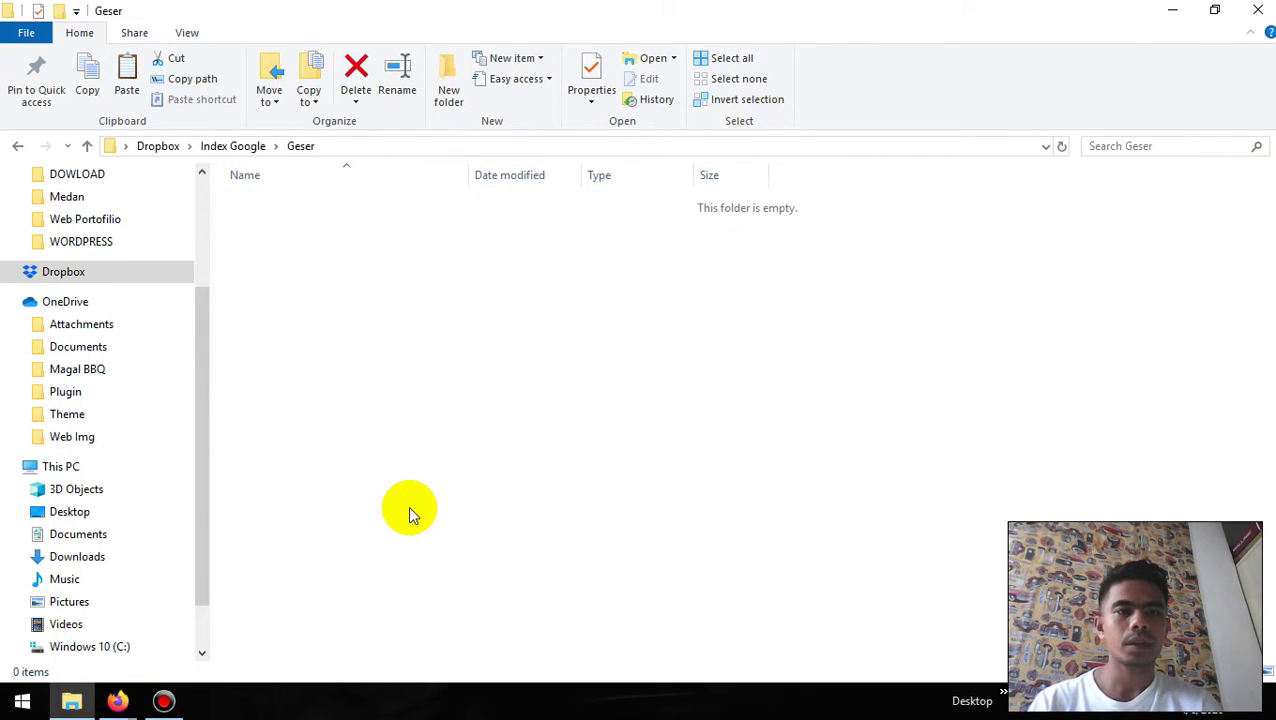
{"action": "key", "text": "ctrl+v"}
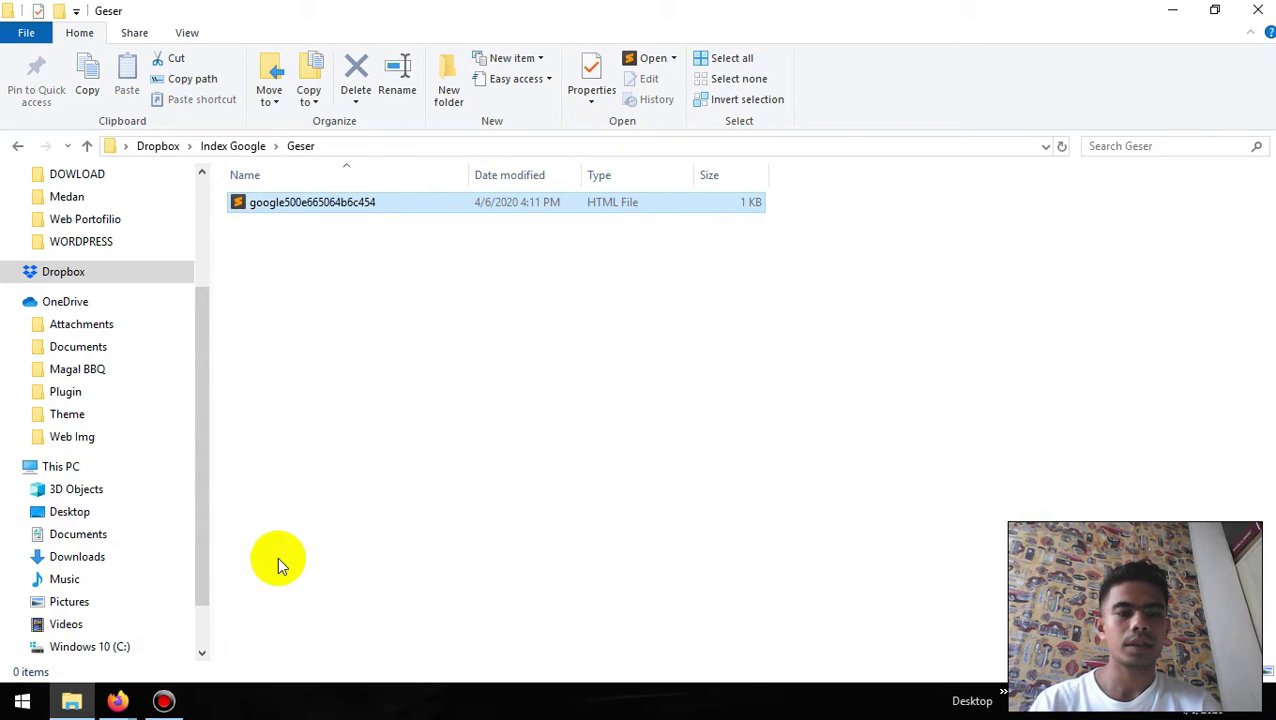
- Switch back to the Firefox window with Search Console, check the HTML file upload instructions and bring up the site's cPanel main page
{"action": "left_click", "coordinate": [120, 702]}
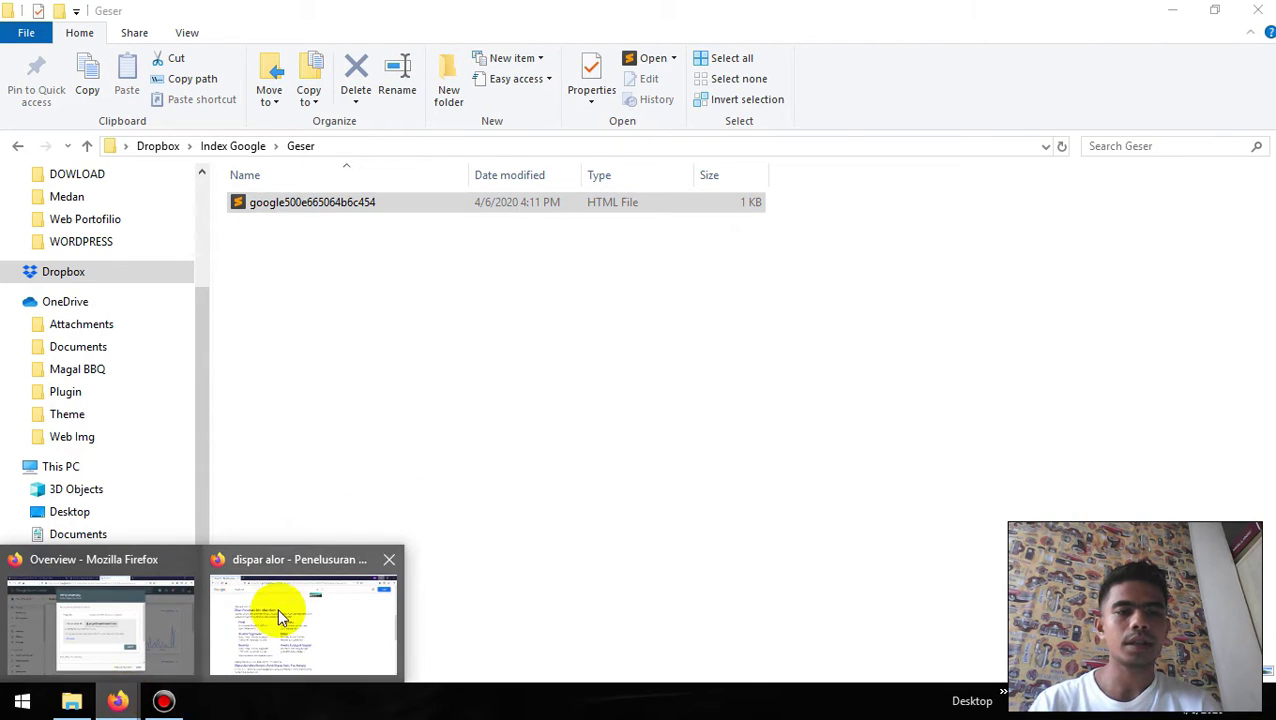
{"action": "left_click", "coordinate": [108, 625]}
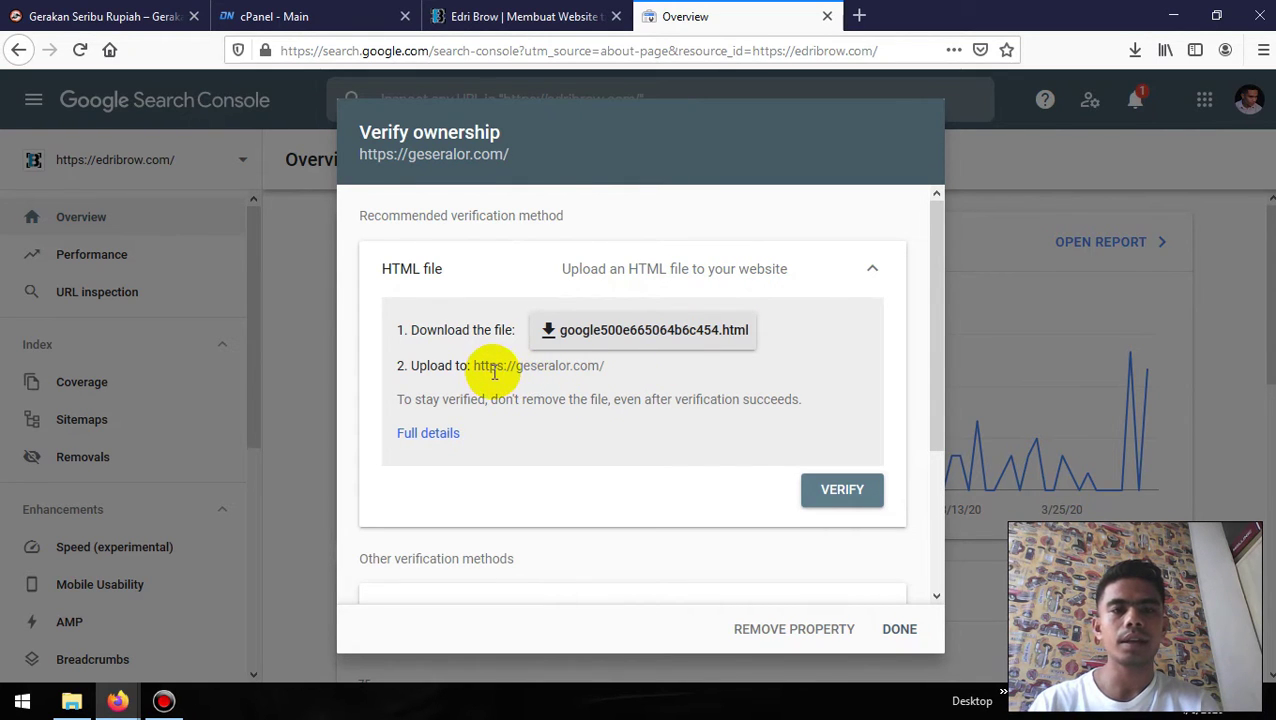
{"action": "scroll", "coordinate": [599, 393], "scroll_direction": "down", "scroll_amount": 1}
{"action": "scroll", "coordinate": [599, 393], "scroll_direction": "up", "scroll_amount": 1}
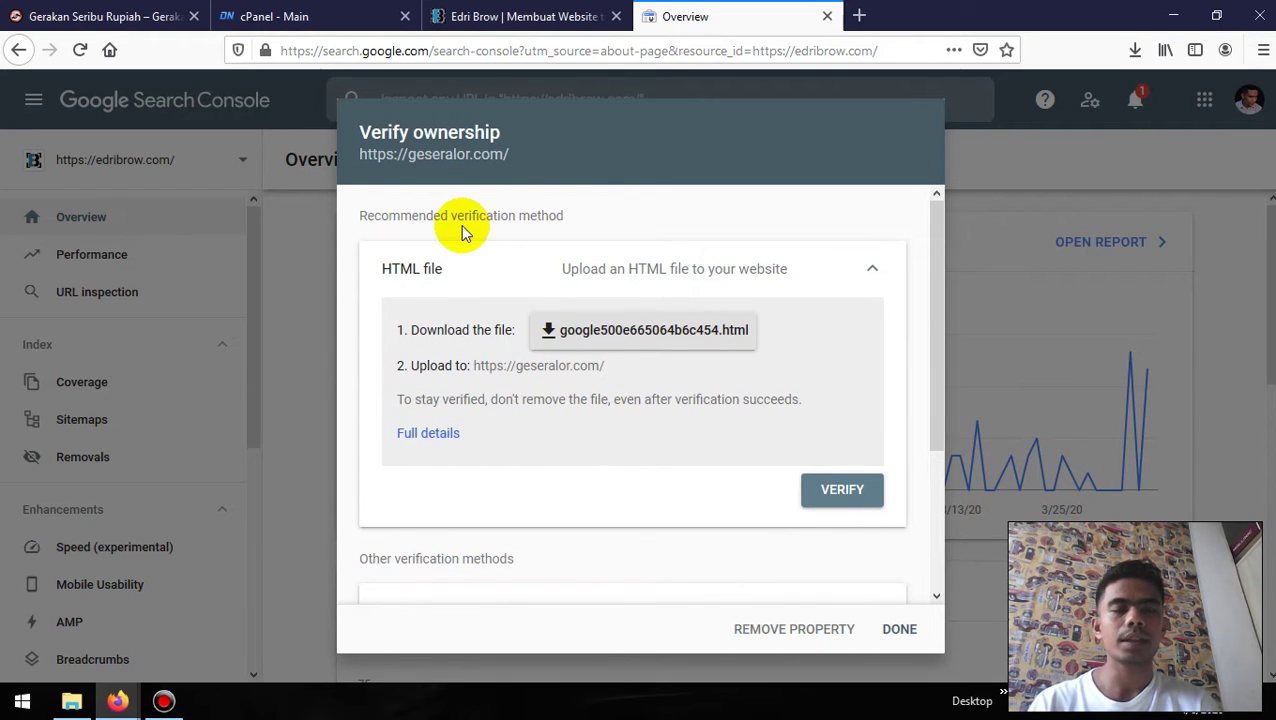
{"action": "left_click", "coordinate": [280, 15]}
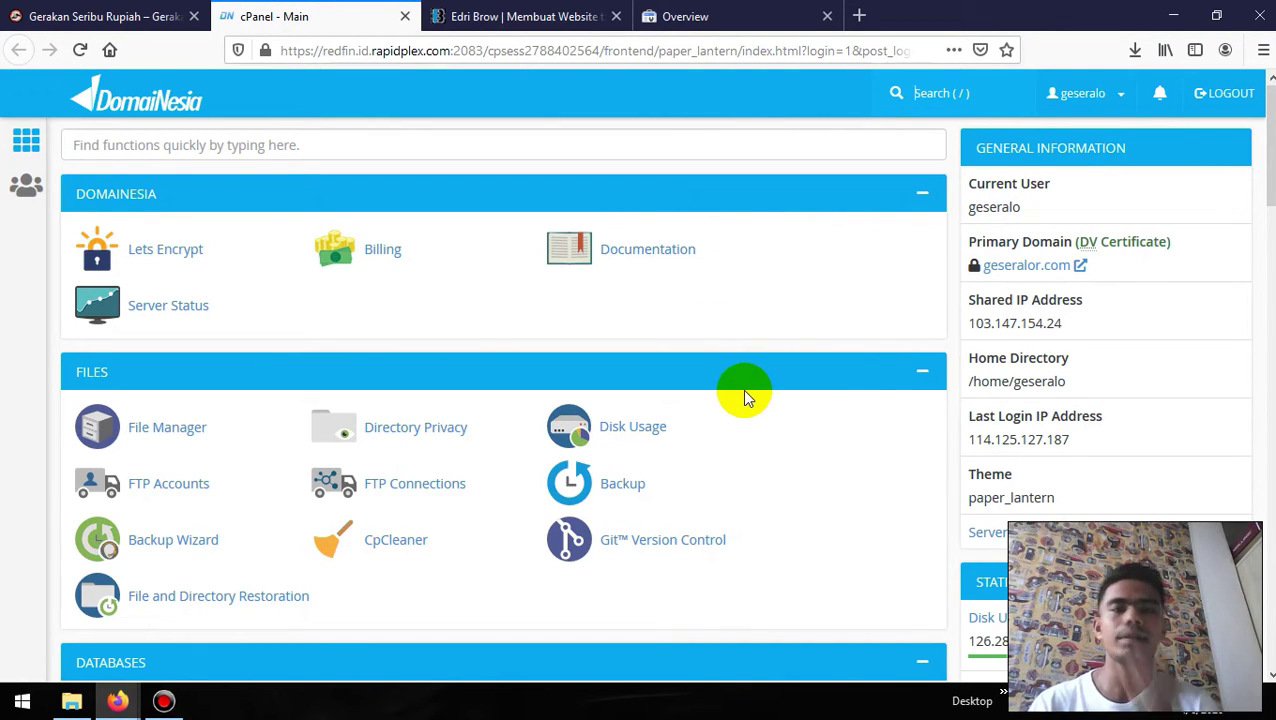
- Open the public_html folder in cPanel's File Manager and bring up its file upload page
{"action": "left_click", "coordinate": [185, 430]}
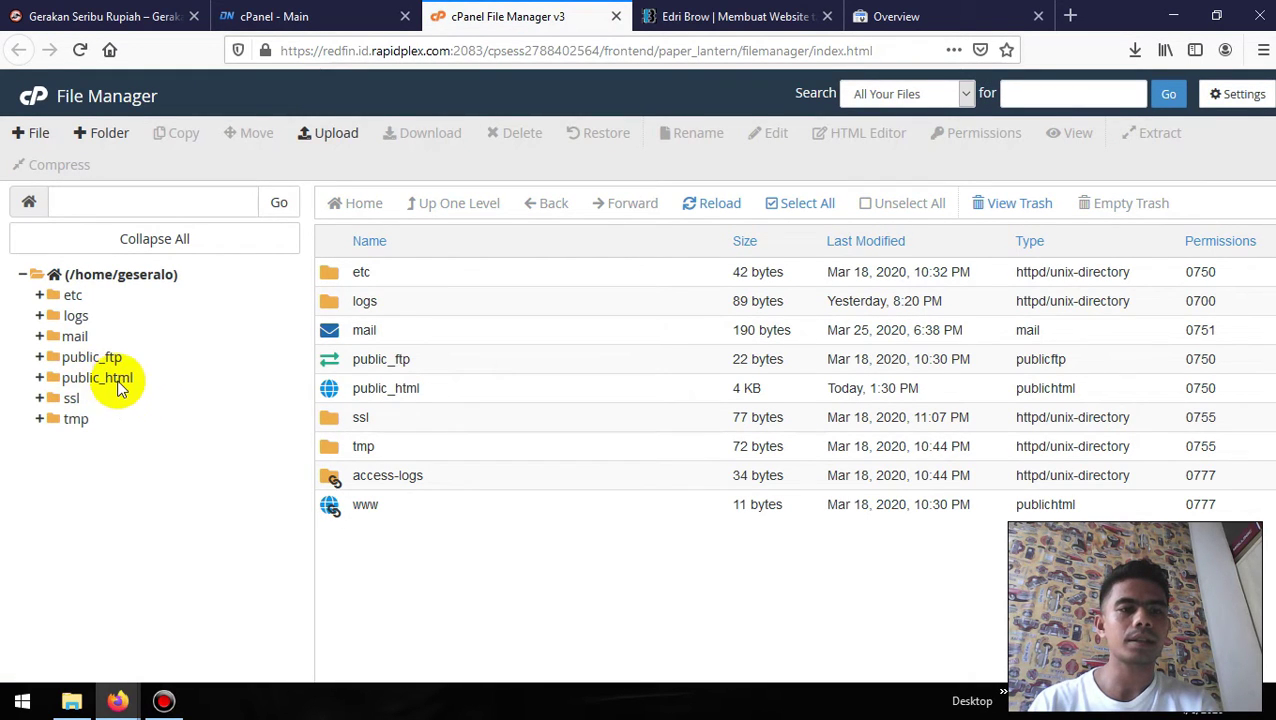
{"action": "left_click", "coordinate": [98, 378]}
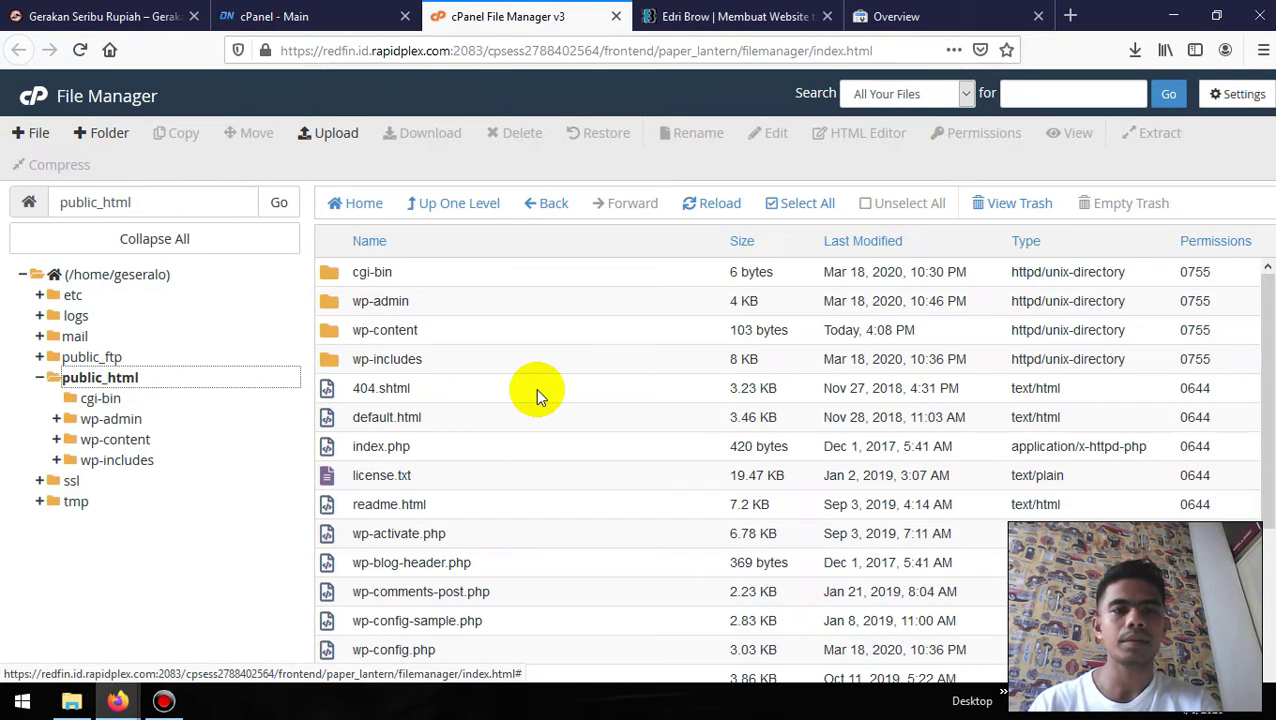
{"action": "left_click", "coordinate": [334, 140]}
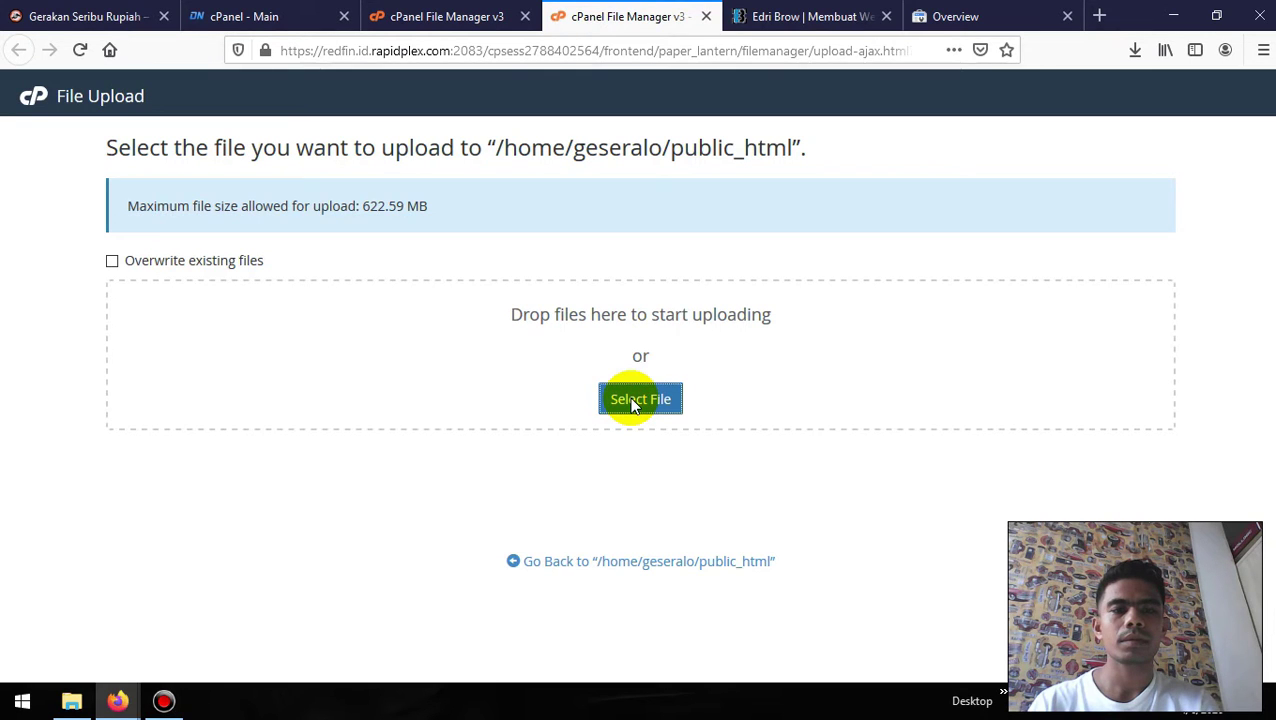
- Upload the HTML verification file from the Geser subfolder of Index Google in Dropbox to public_html
{"action": "left_click", "coordinate": [634, 400]}
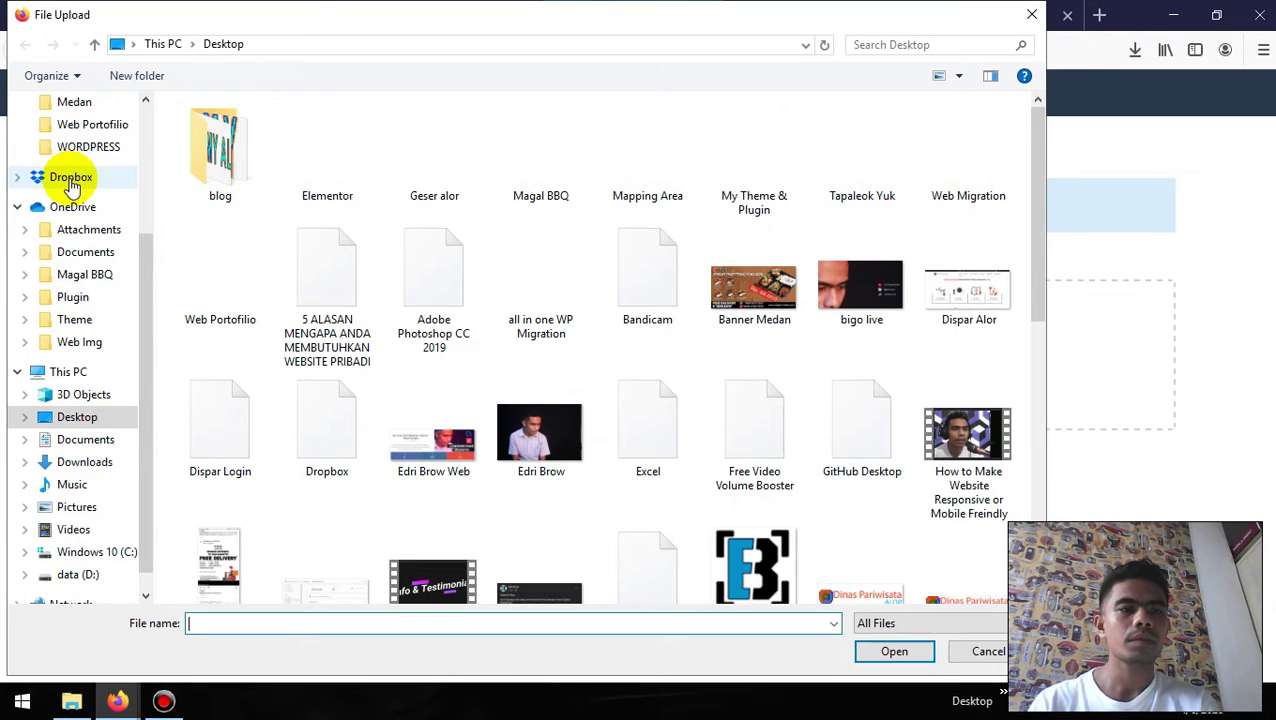
{"action": "left_click", "coordinate": [70, 180]}
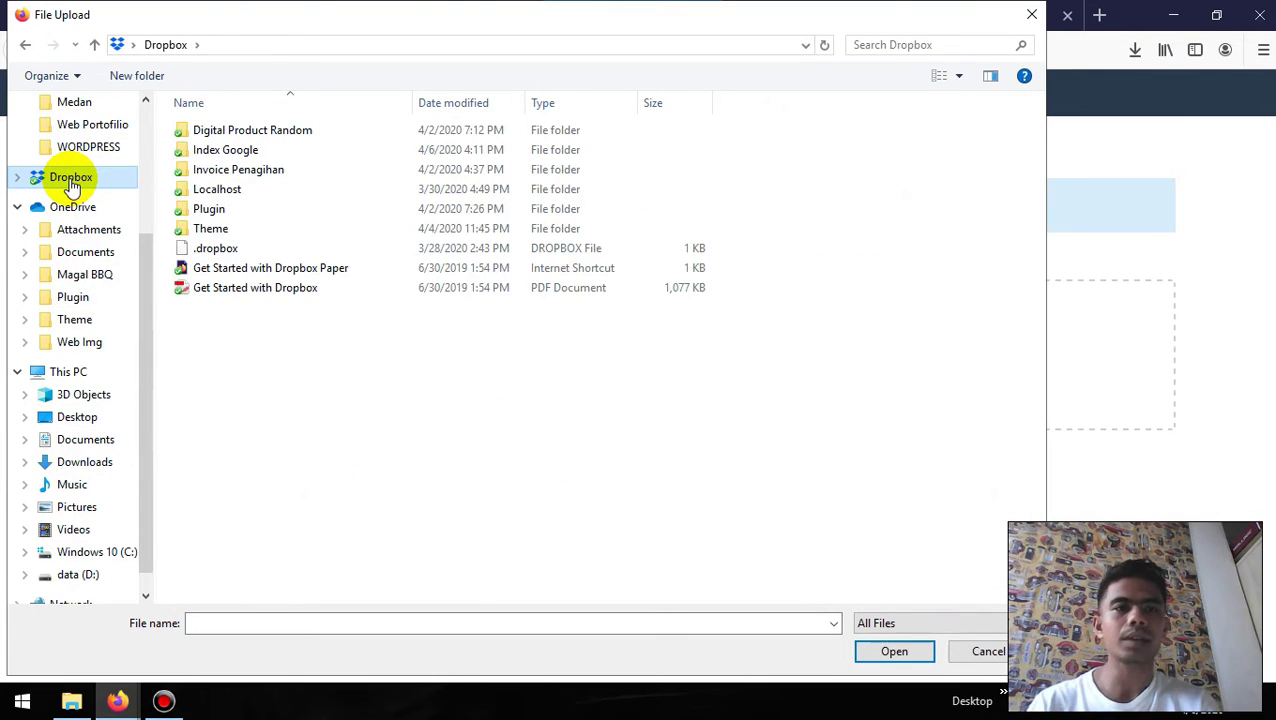
{"action": "left_click", "coordinate": [246, 151]}
{"action": "double_click", "coordinate": [246, 151]}
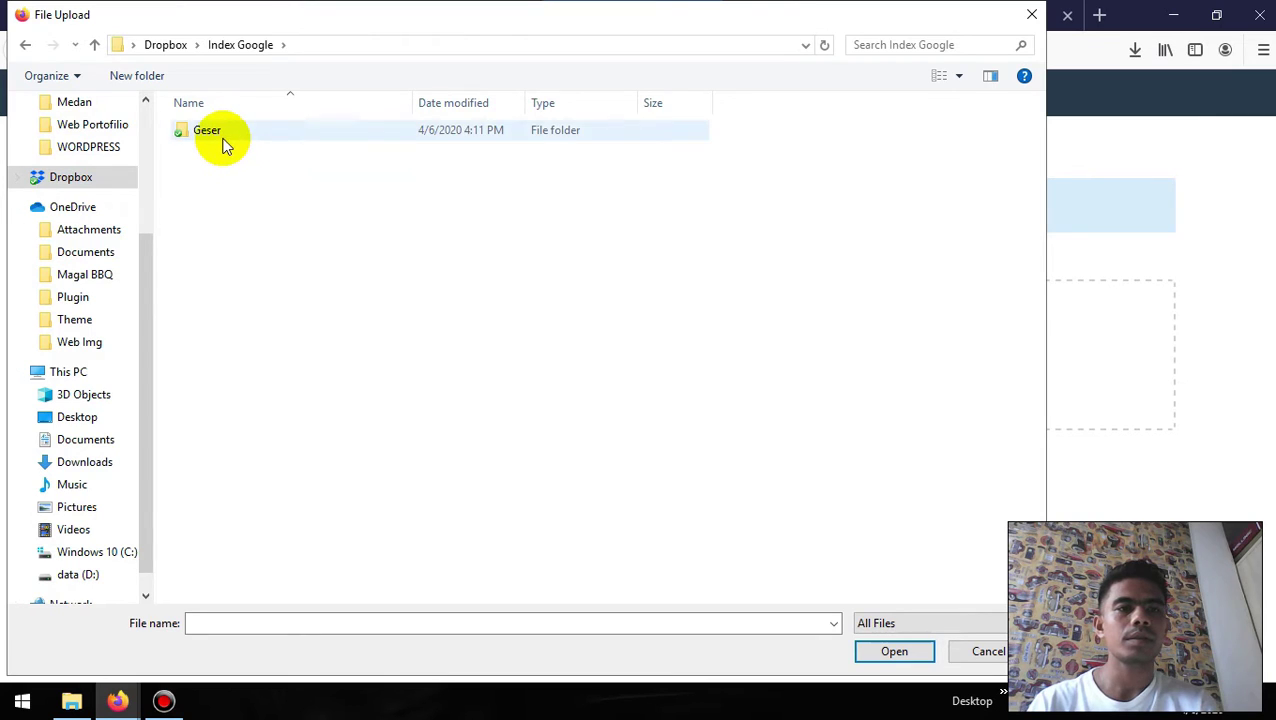
{"action": "double_click", "coordinate": [252, 140]}
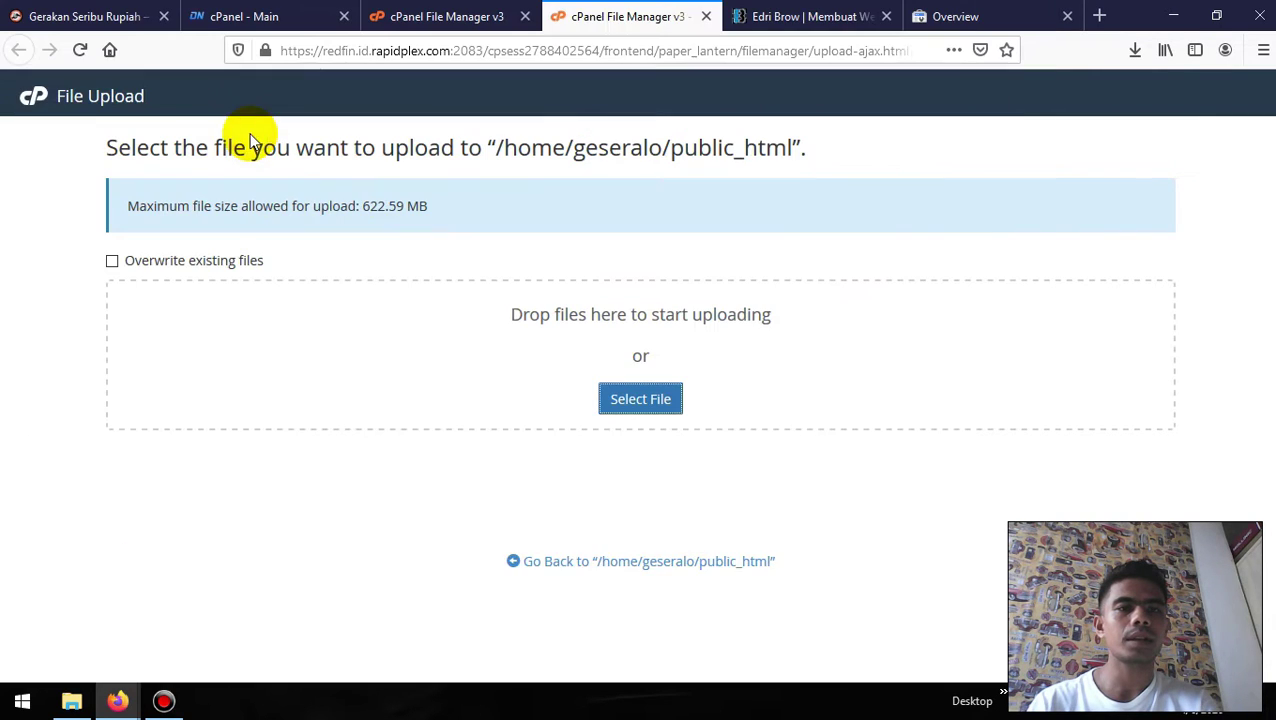
- Return to File Manager, reload the public_html listing and select the uploaded Google verification file to check it
{"action": "left_click", "coordinate": [440, 15]}
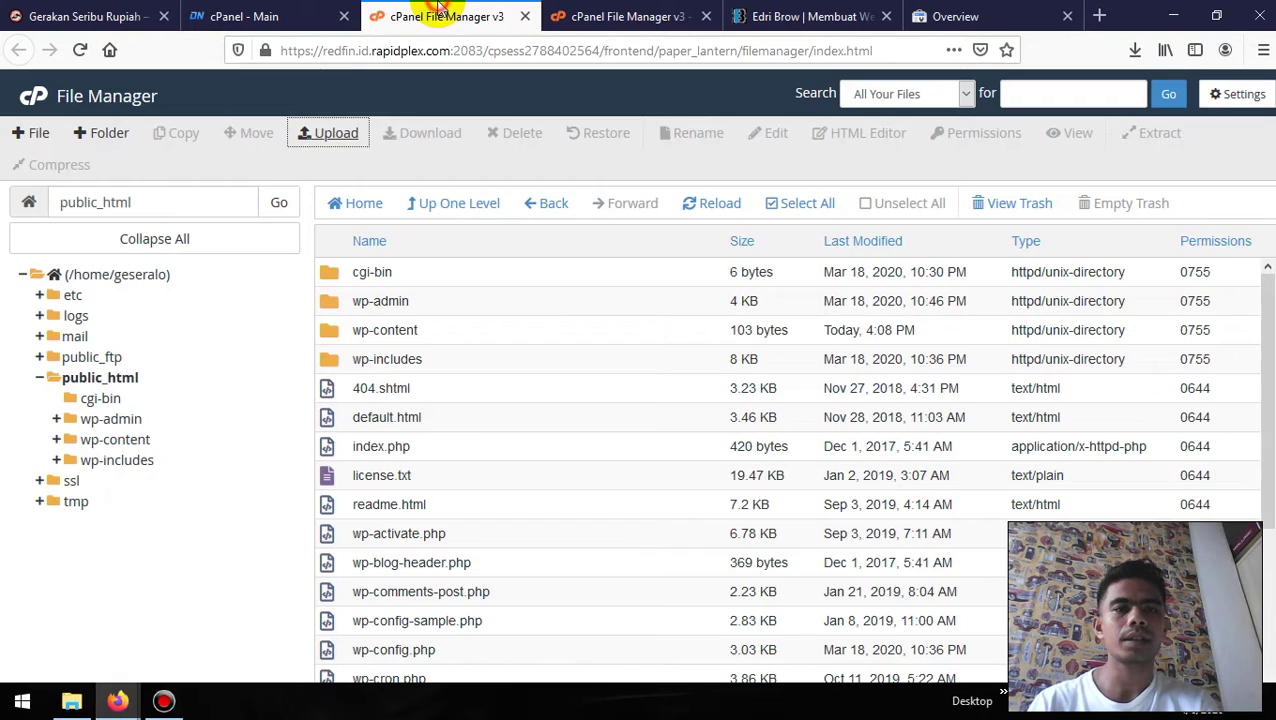
{"action": "left_click", "coordinate": [699, 207]}
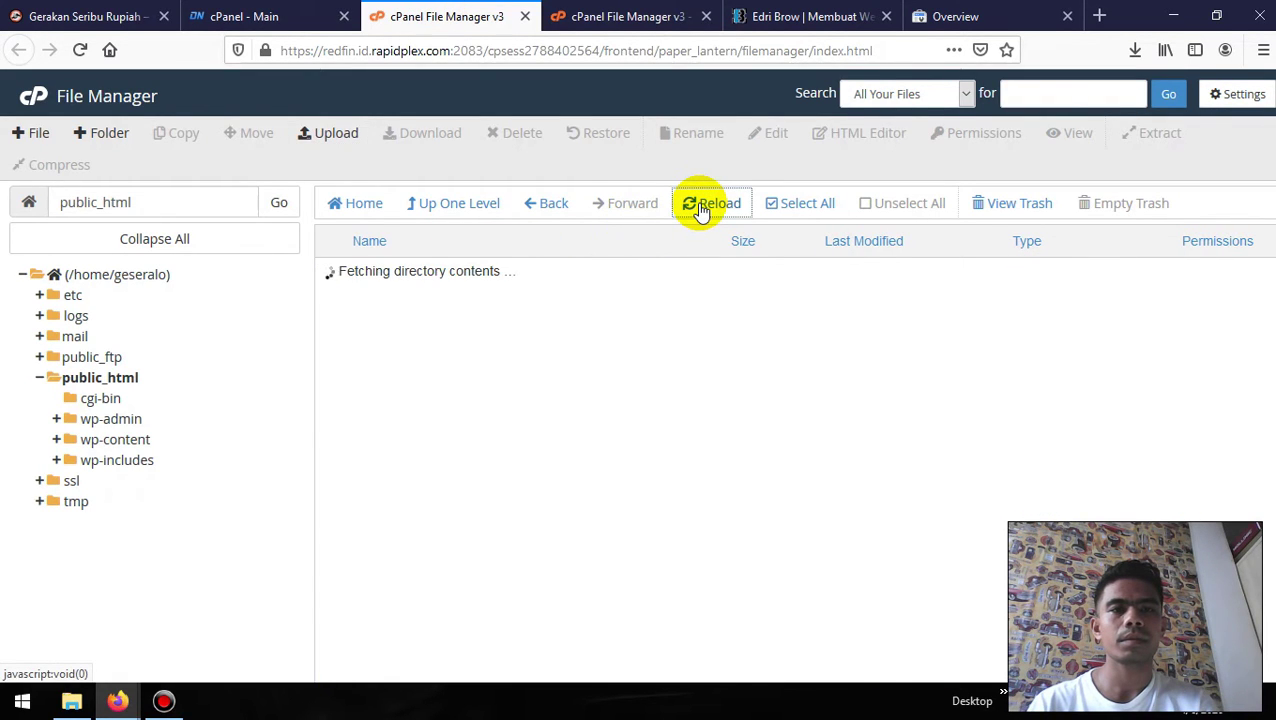
{"action": "left_click", "coordinate": [512, 445]}
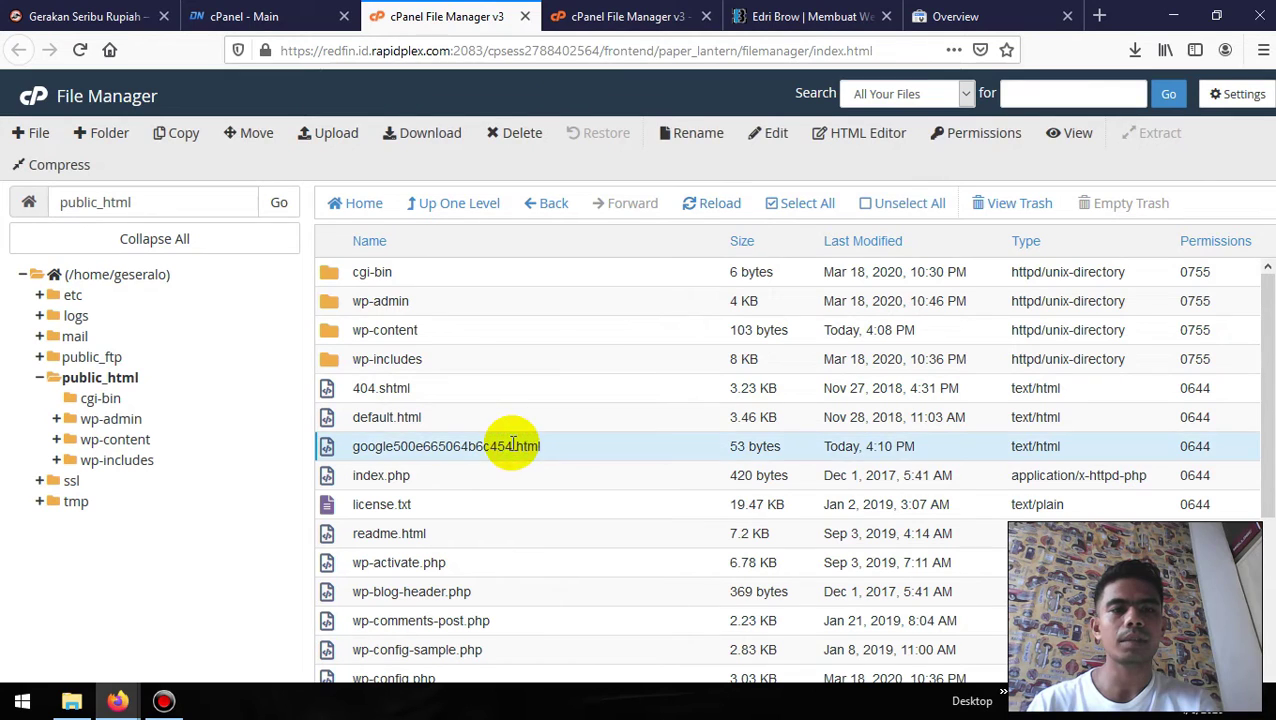
- Close the upload page, verify ownership of geseralor.com in Search Console through the HTML file method and go to the property
{"action": "left_click", "coordinate": [704, 19]}
{"action": "left_click", "coordinate": [770, 17]}
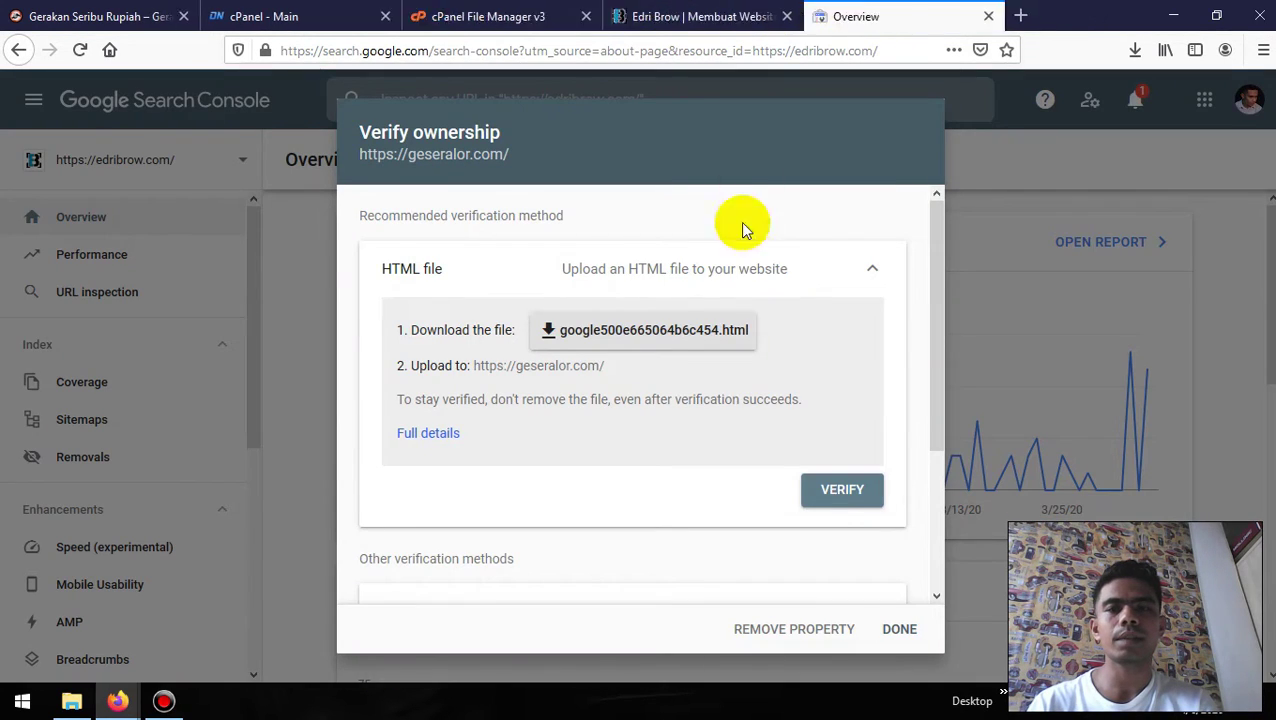
{"action": "left_click", "coordinate": [833, 500]}
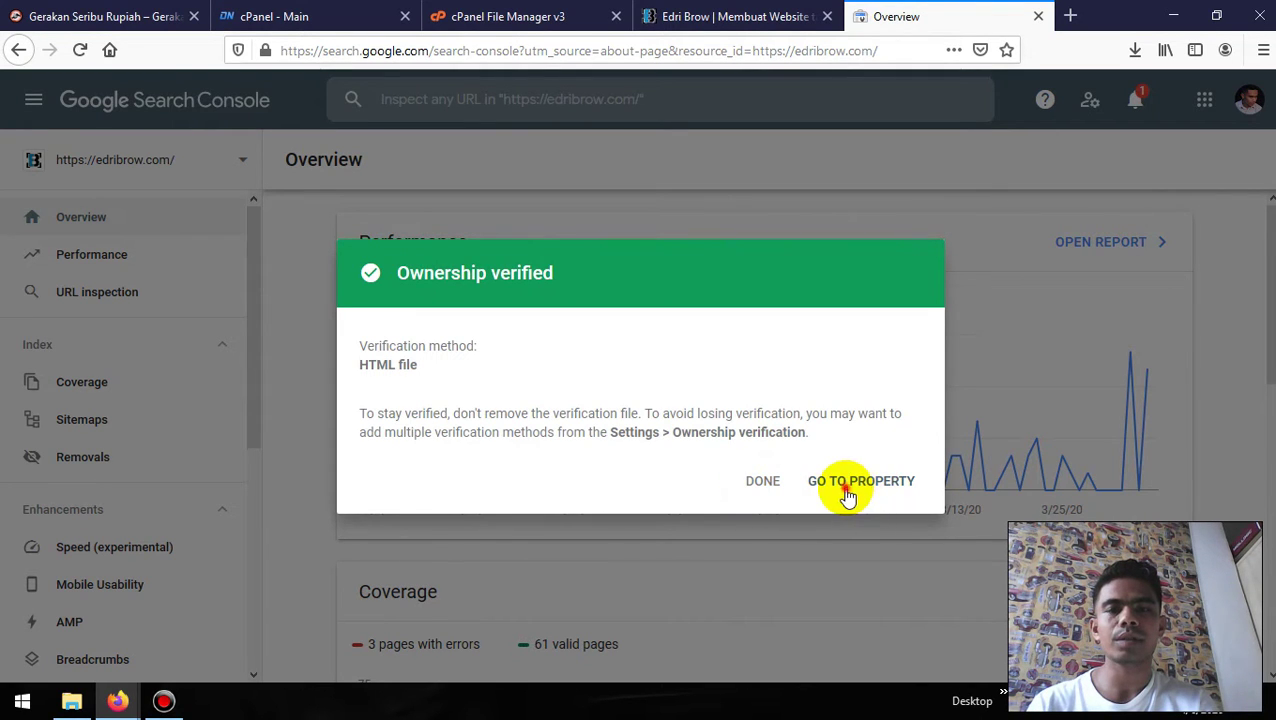
{"action": "left_click", "coordinate": [850, 495]}
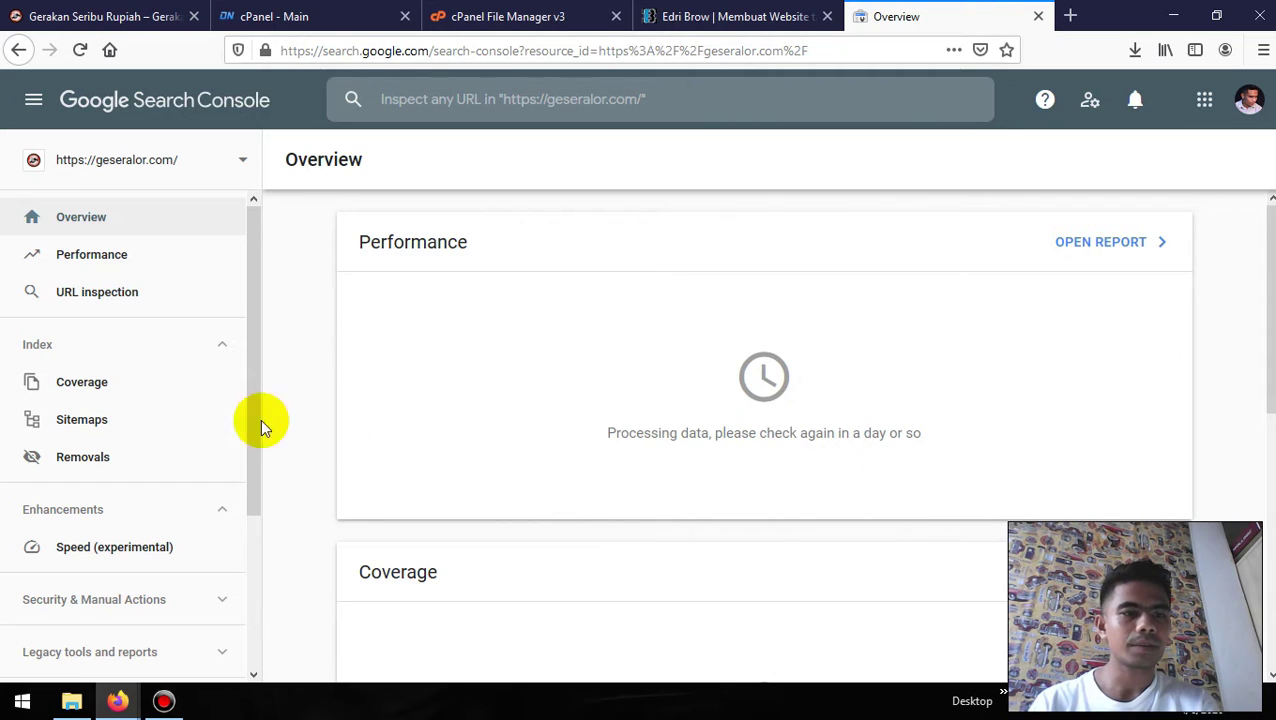
- Look through the geseralor.com property's navigation, its Performance report, URL inspection and Coverage report
{"action": "scroll", "coordinate": [159, 405], "scroll_direction": "down", "scroll_amount": 3}
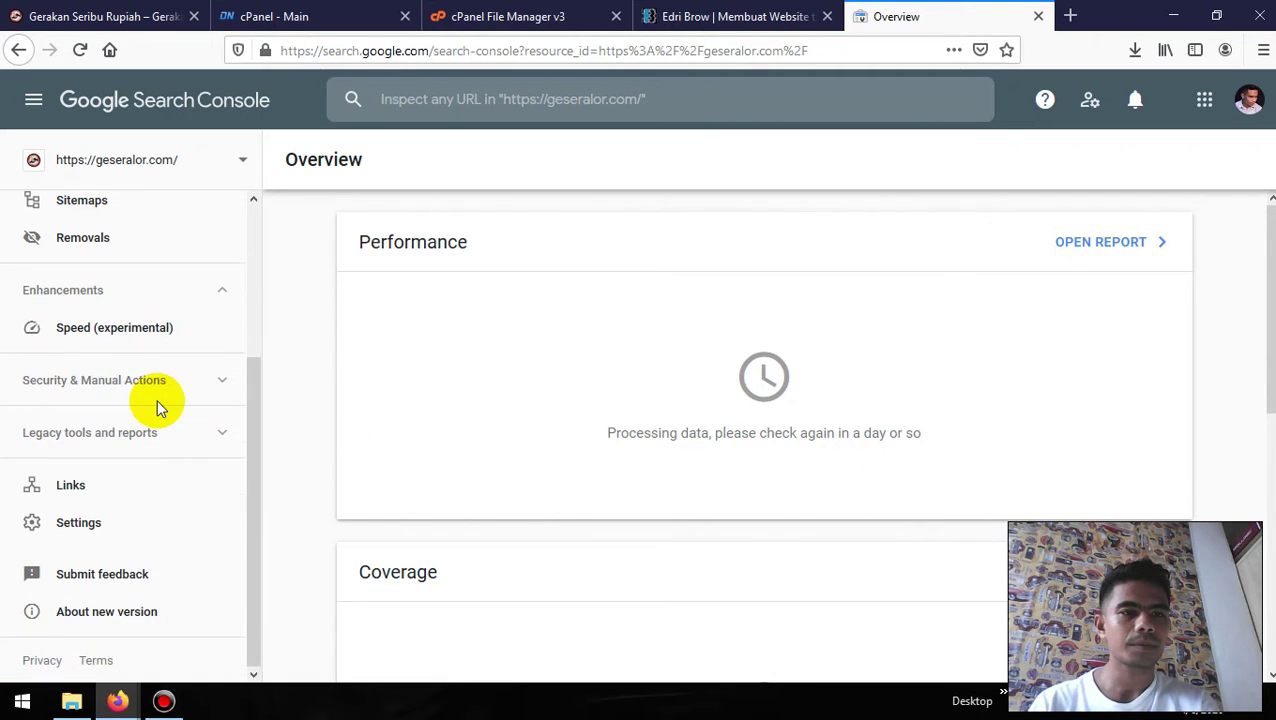
{"action": "scroll", "coordinate": [157, 404], "scroll_direction": "up", "scroll_amount": 3}
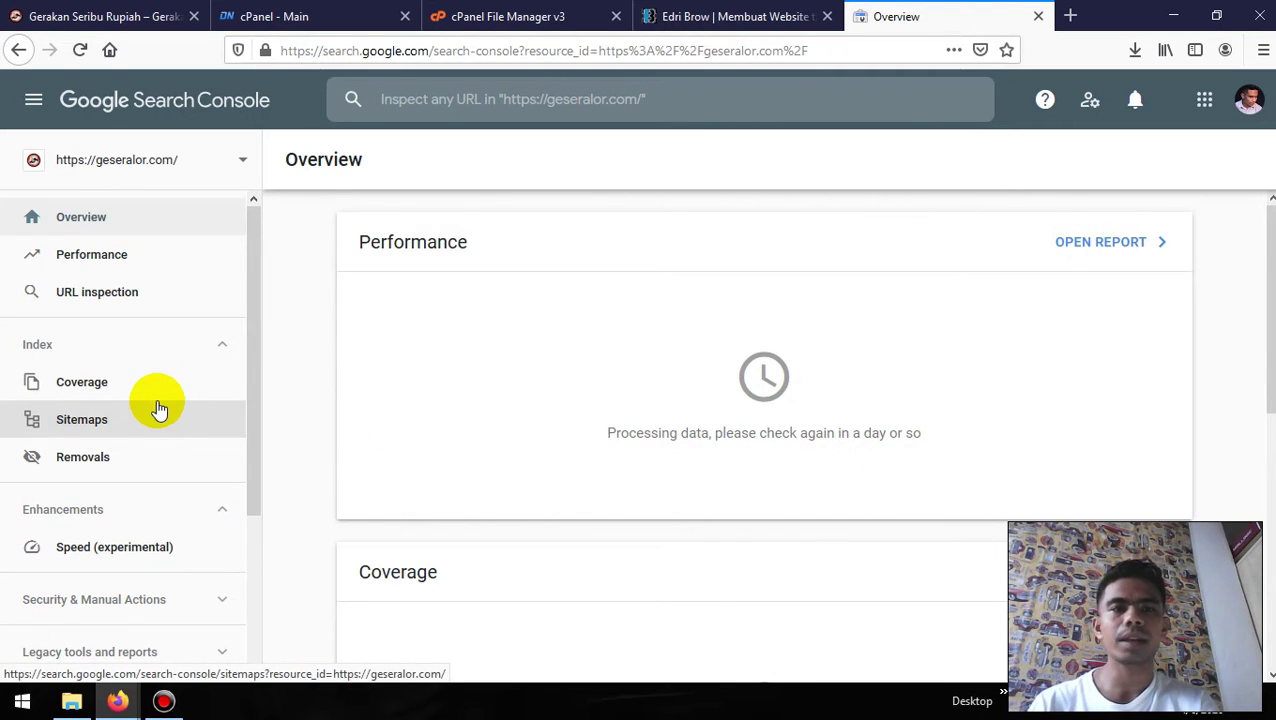
{"action": "left_click", "coordinate": [1084, 245]}
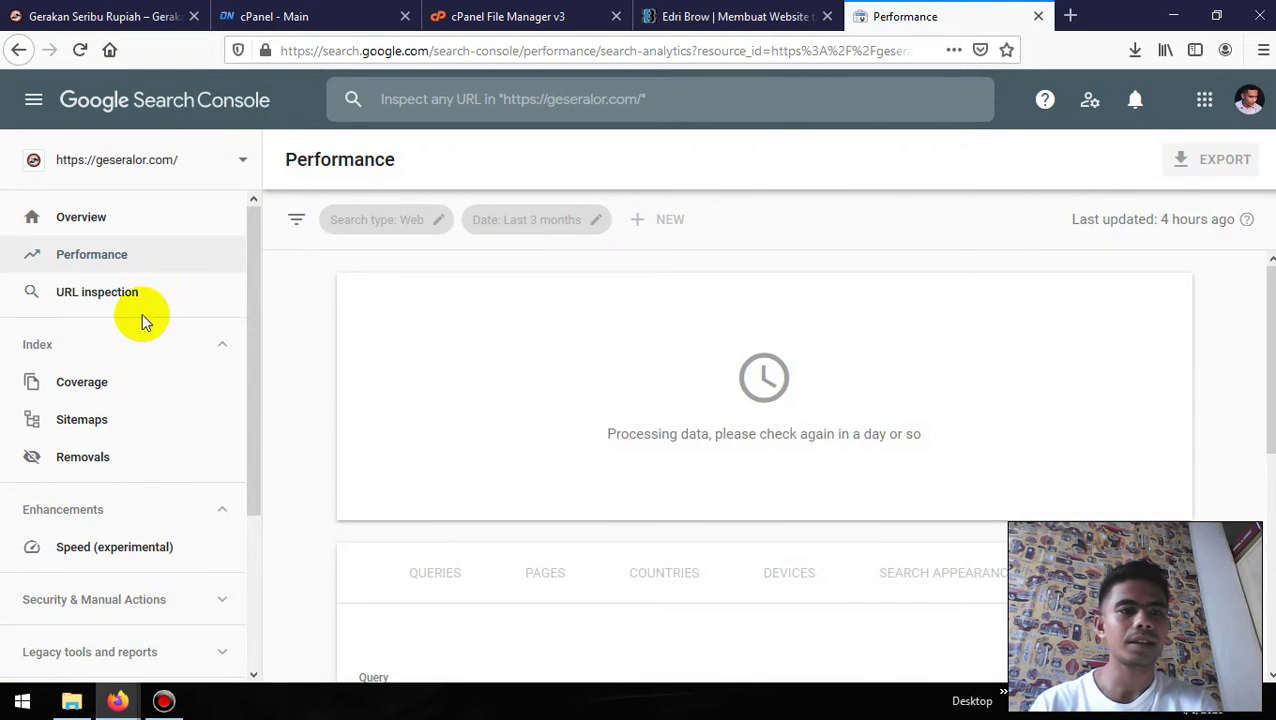
{"action": "left_click", "coordinate": [90, 295]}
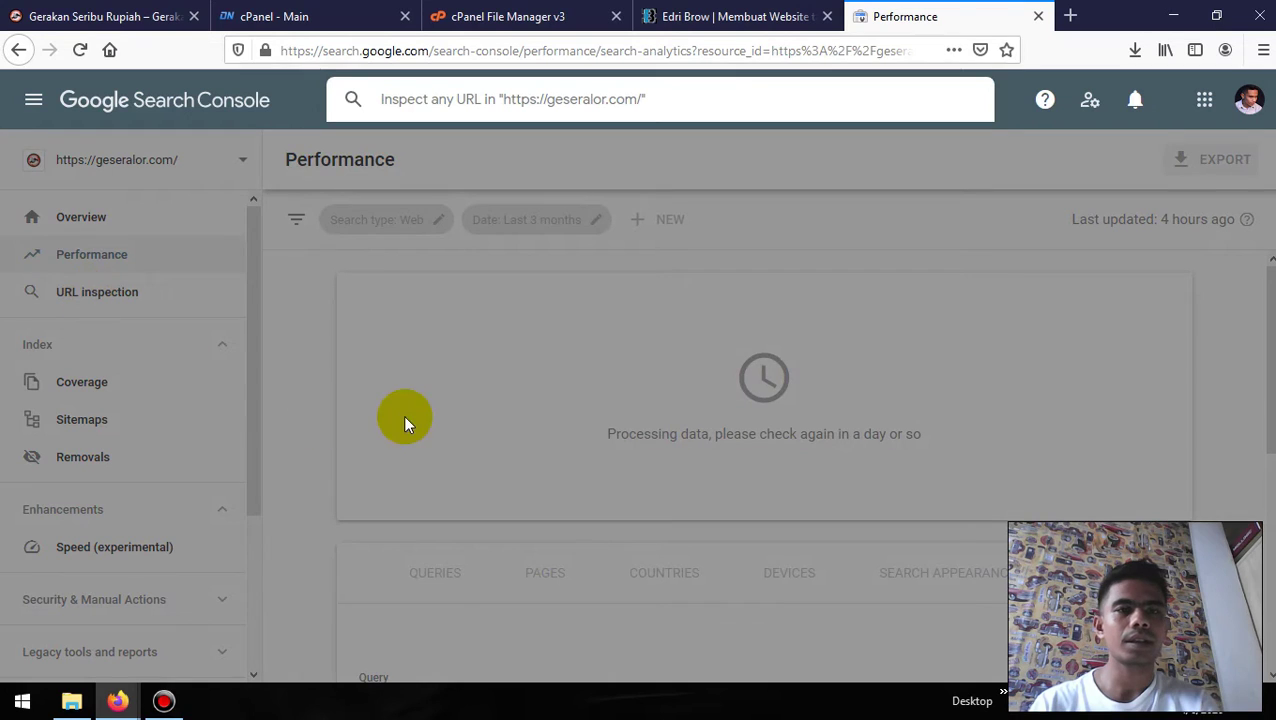
{"action": "left_click", "coordinate": [100, 218]}
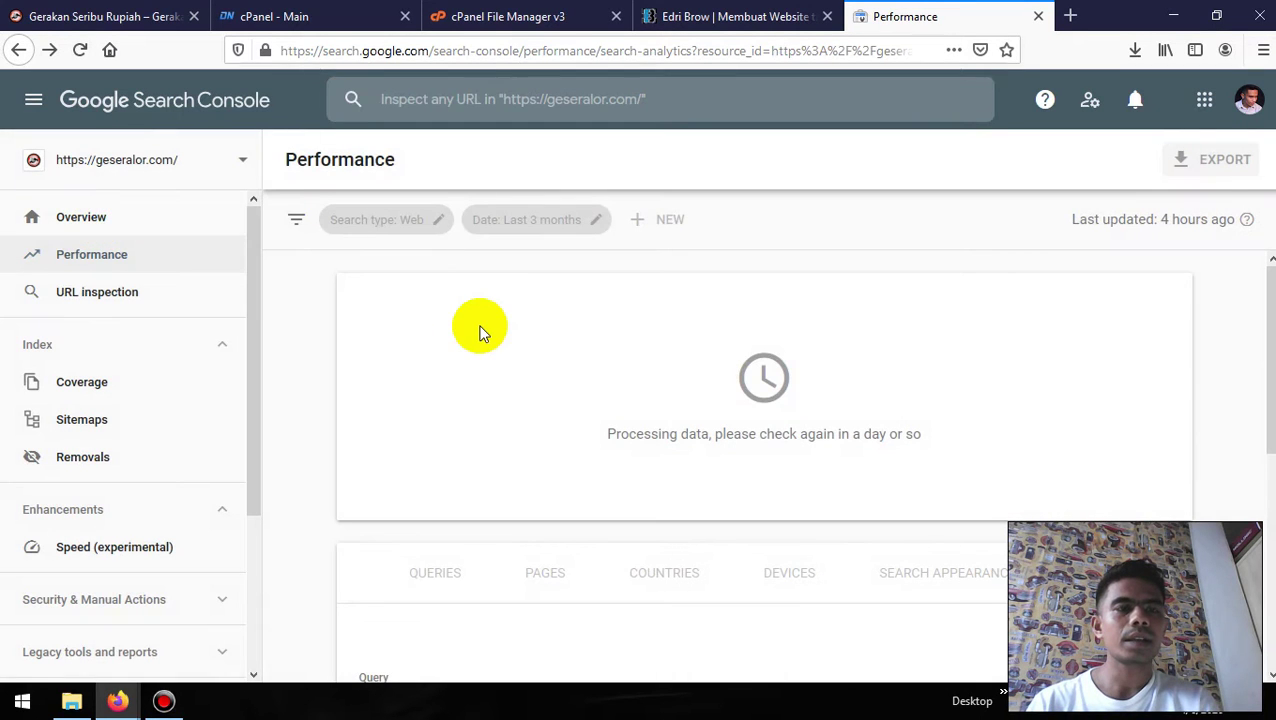
{"action": "left_click", "coordinate": [119, 390]}
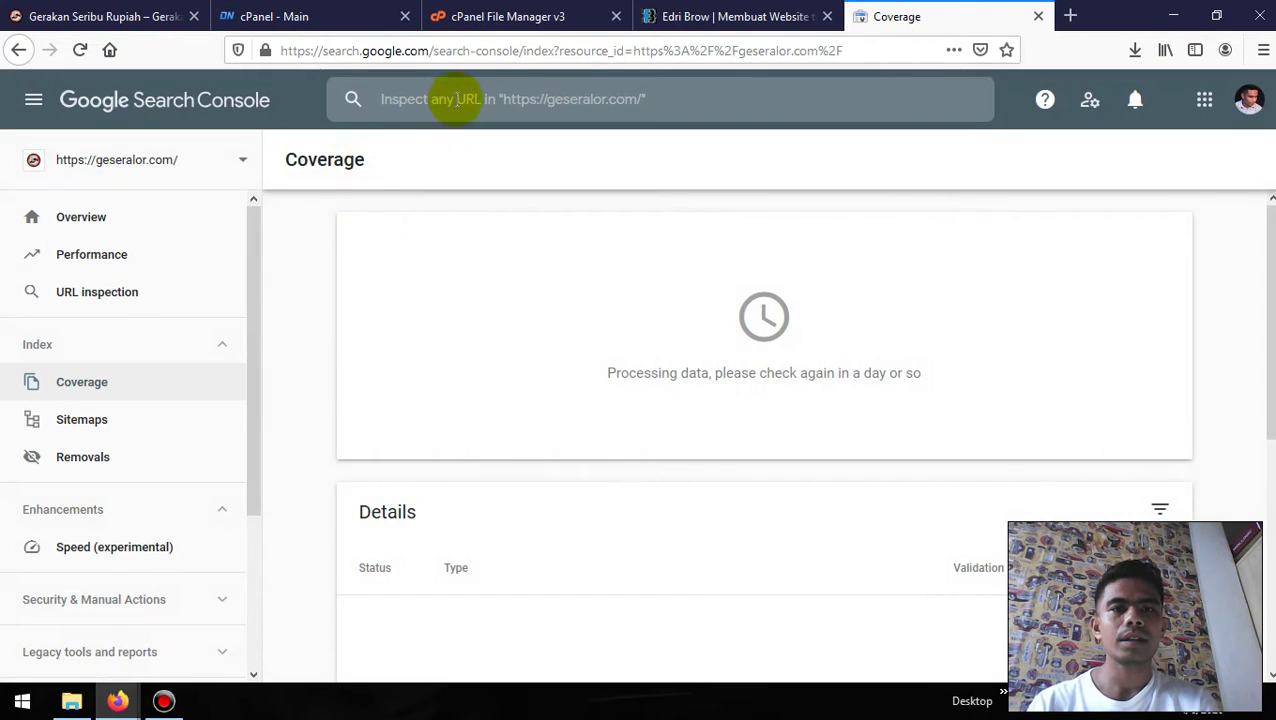
{"action": "left_click", "coordinate": [105, 16]}
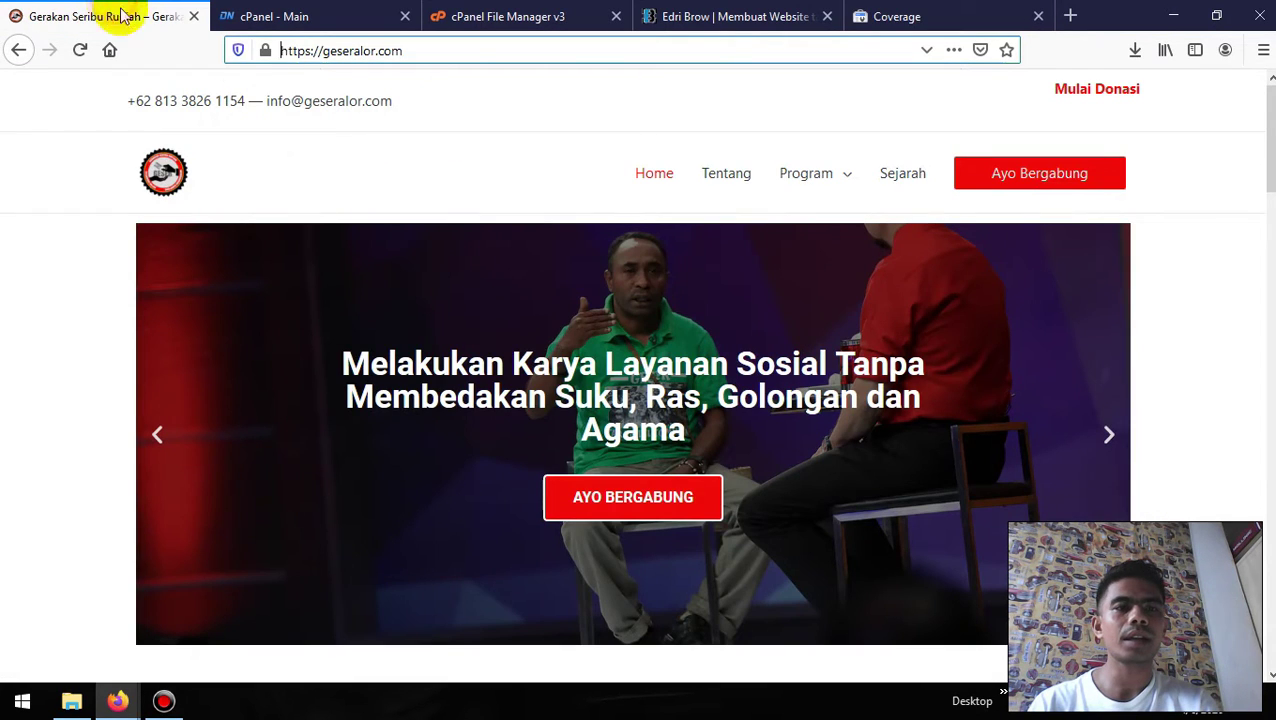
{"action": "left_click", "coordinate": [461, 51]}
{"action": "key", "text": "ctrl+c"}
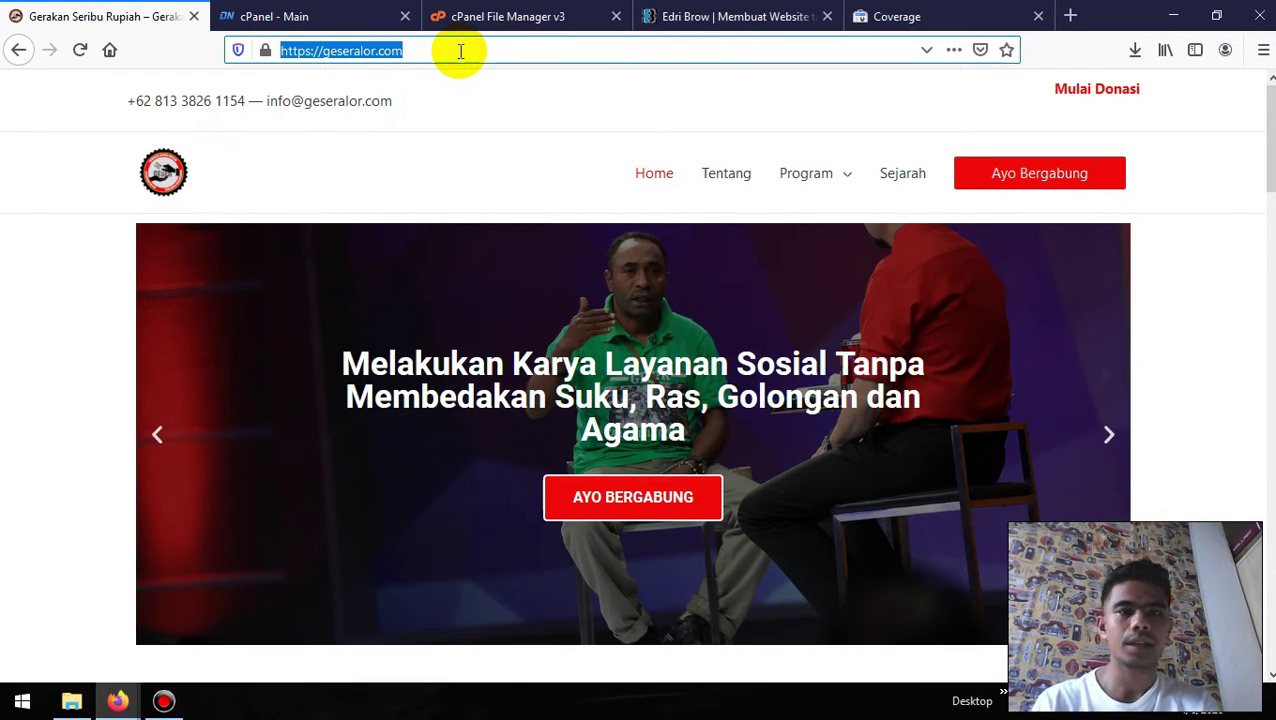
{"action": "left_click", "coordinate": [915, 14]}
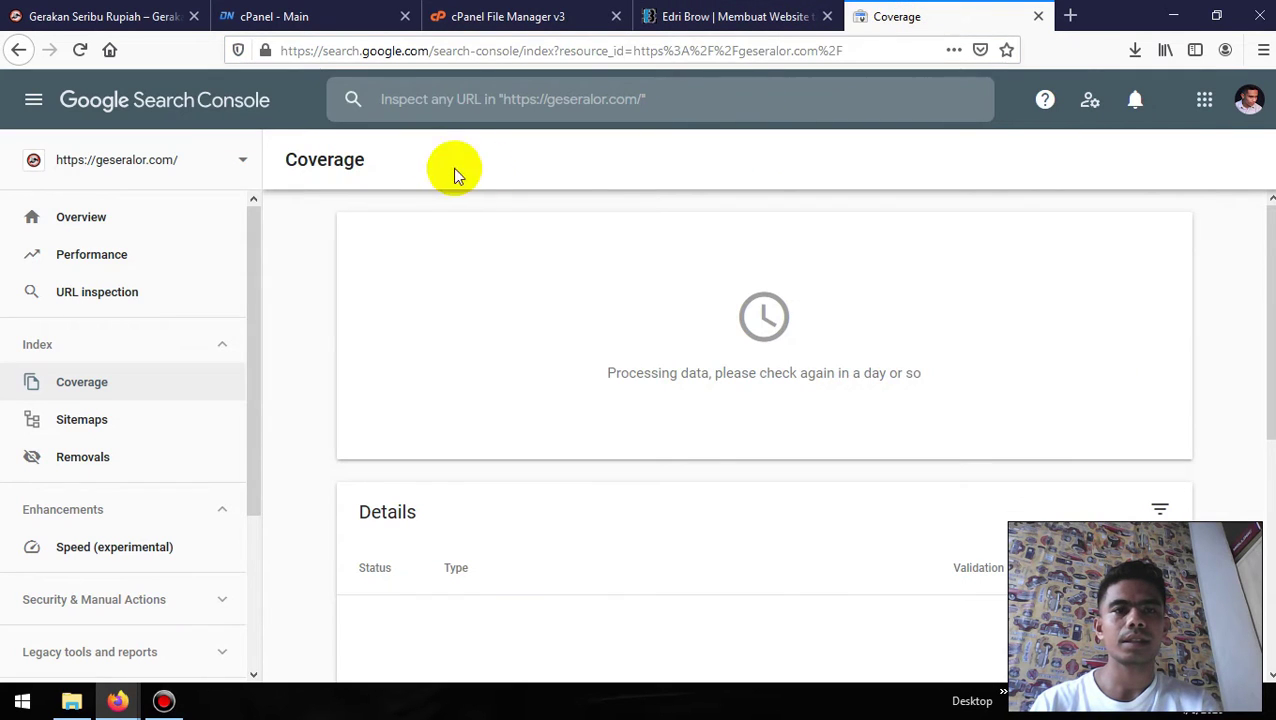
{"action": "left_click", "coordinate": [481, 98]}
{"action": "key", "text": "ctrl+v"}
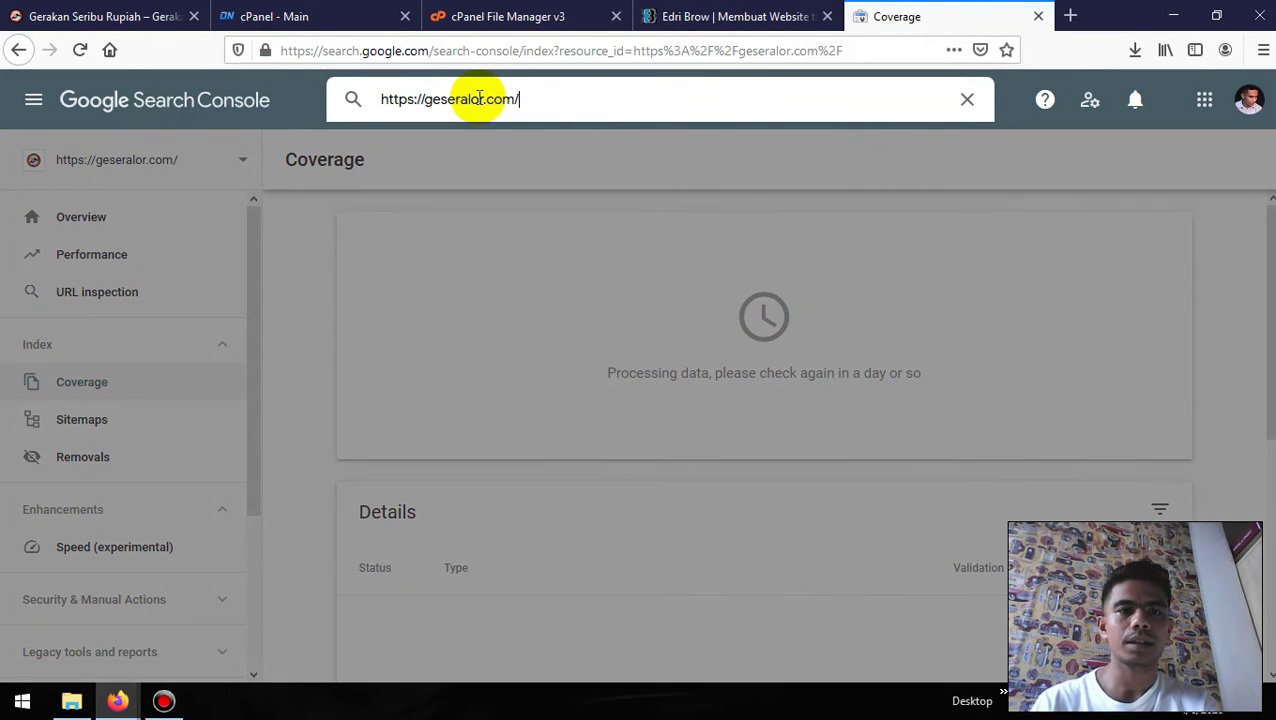
{"action": "key", "text": "Return"}
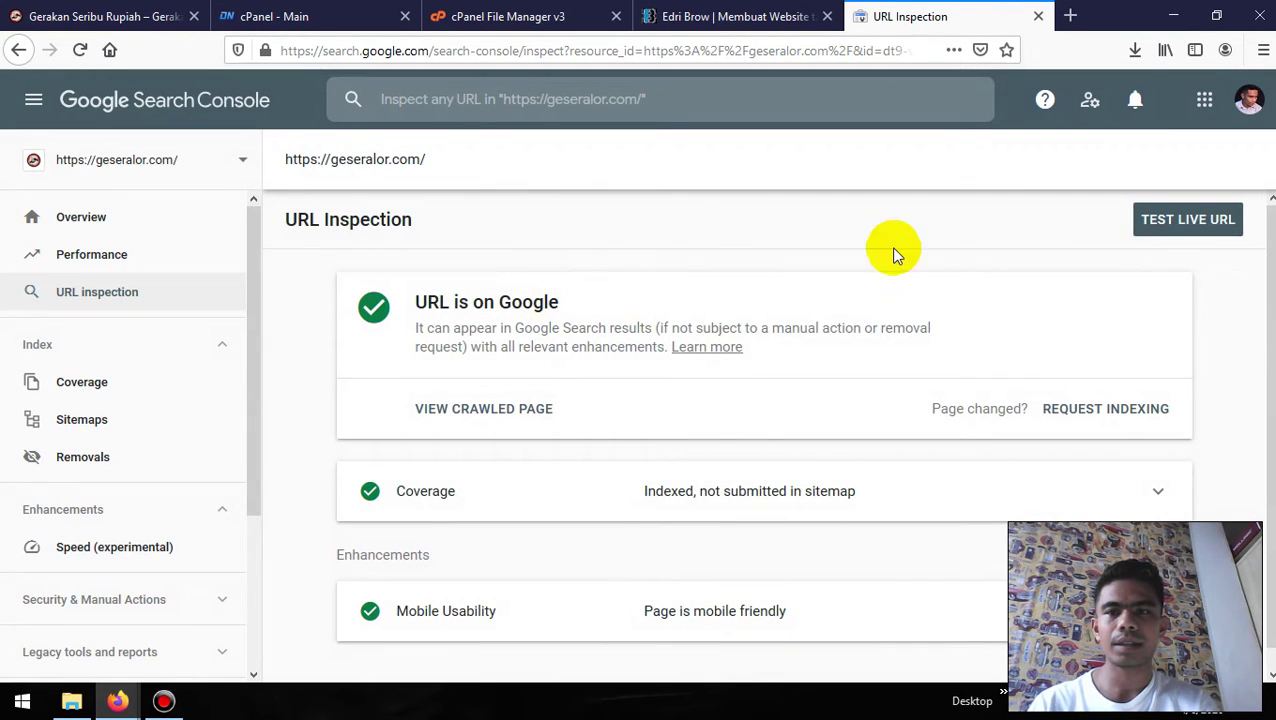
{"action": "scroll", "coordinate": [906, 492], "scroll_direction": "down", "scroll_amount": 1}
{"action": "scroll", "coordinate": [906, 490], "scroll_direction": "up", "scroll_amount": 1}
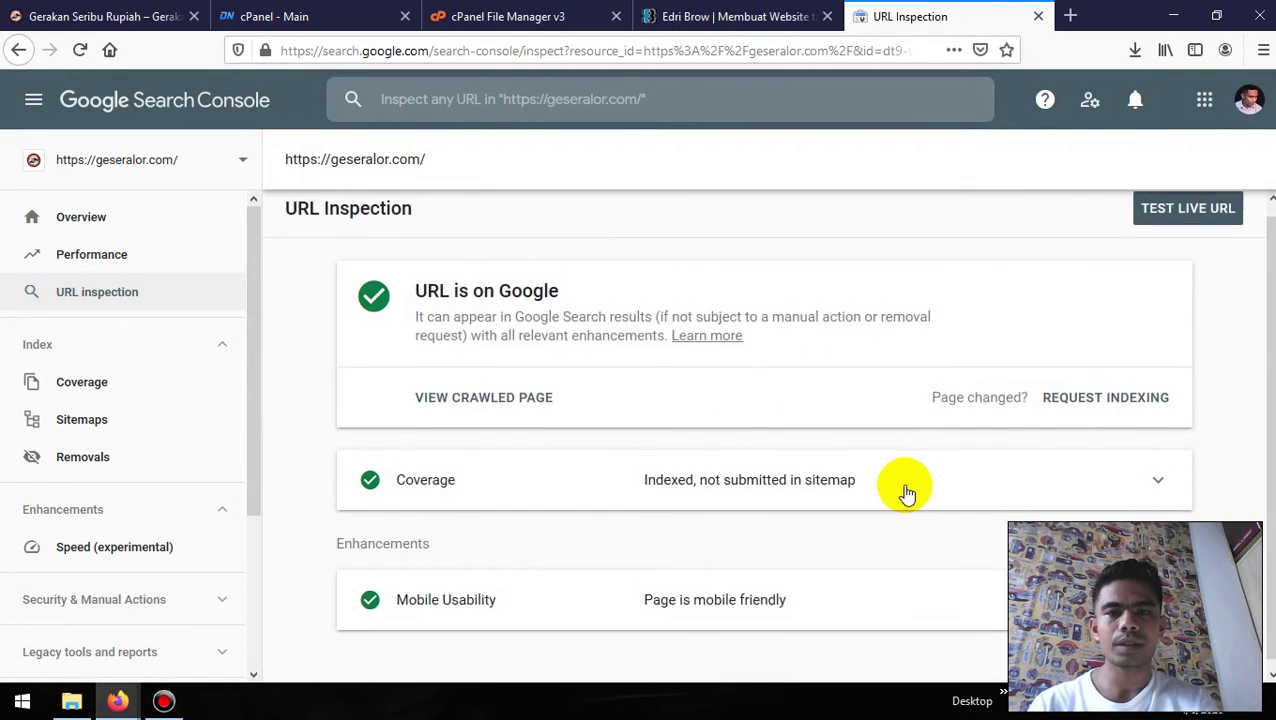
{"action": "left_click", "coordinate": [127, 8]}
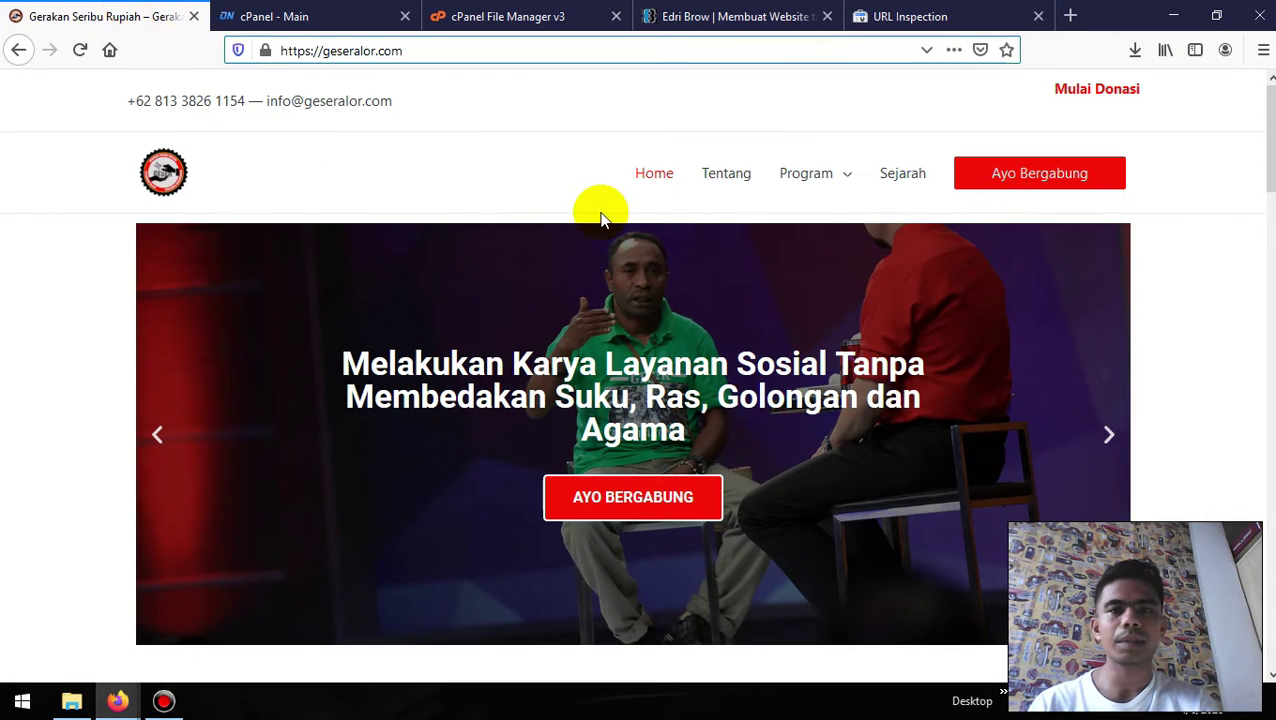
{"action": "left_click", "coordinate": [730, 173]}
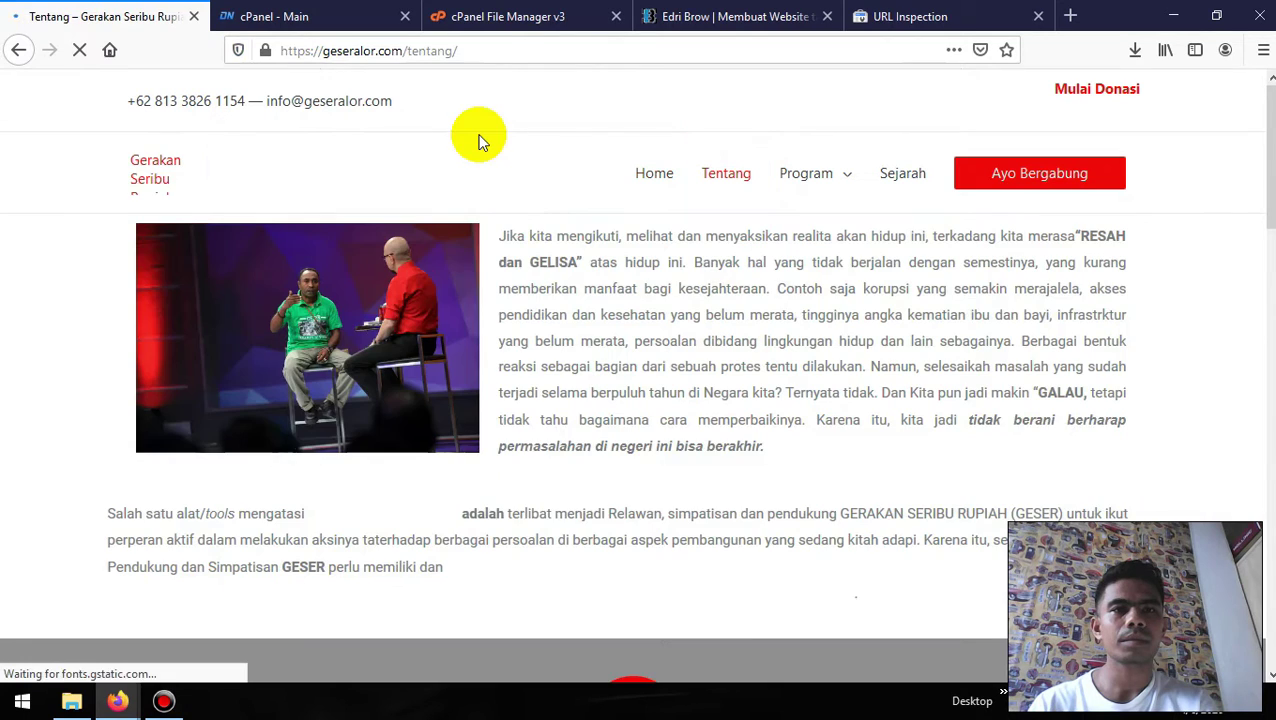
{"action": "left_click", "coordinate": [490, 50]}
{"action": "key", "text": "ctrl+c"}
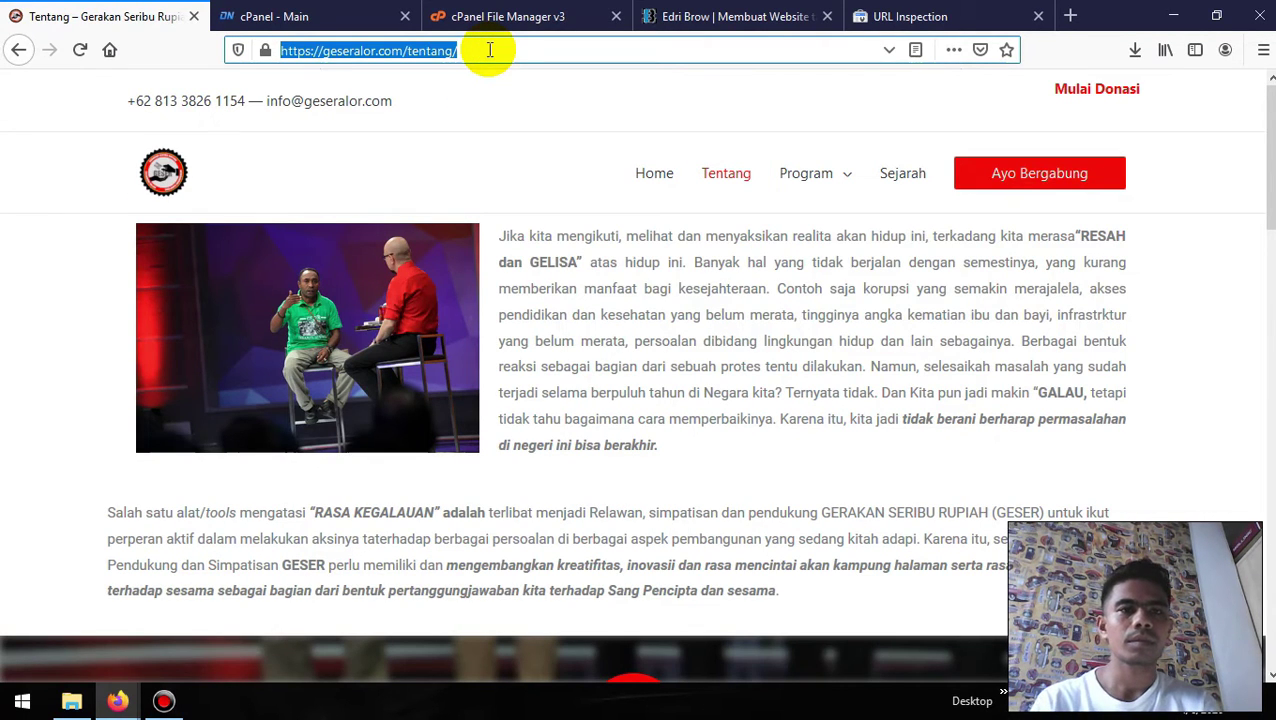
{"action": "left_click", "coordinate": [885, 16]}
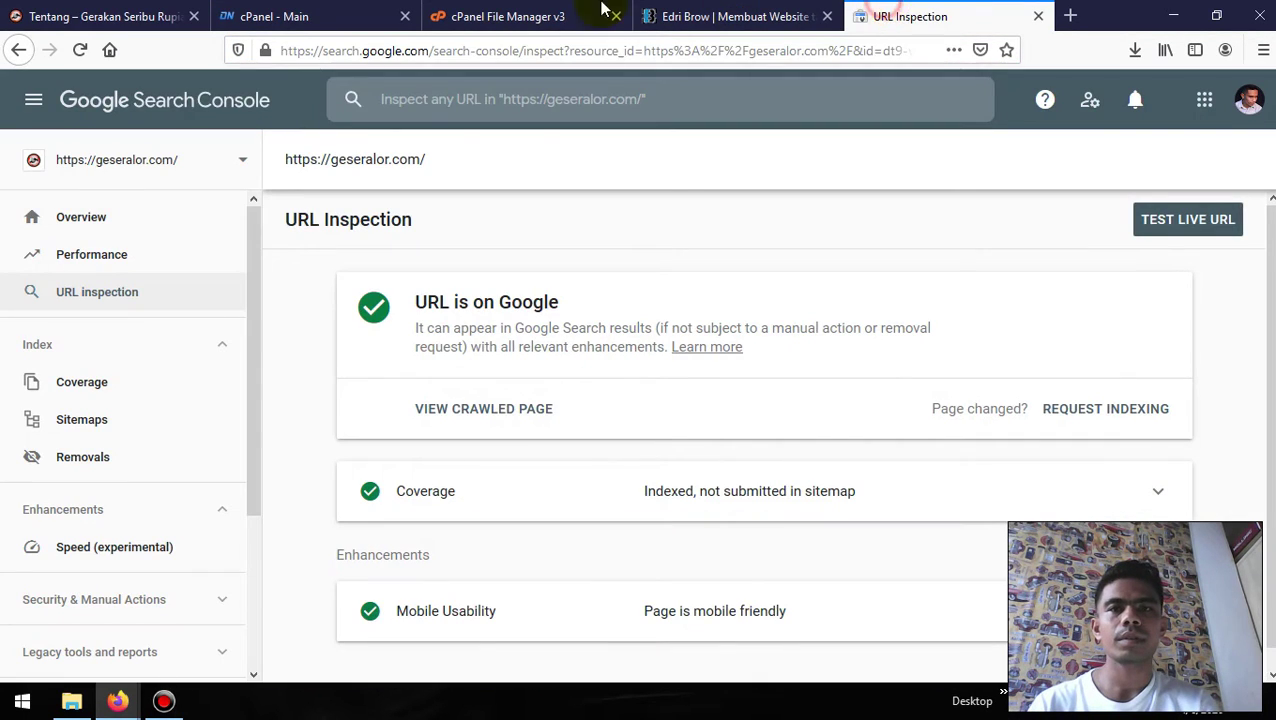
{"action": "left_click_drag", "start_coordinate": [343, 16], "coordinate": [292, 12]}
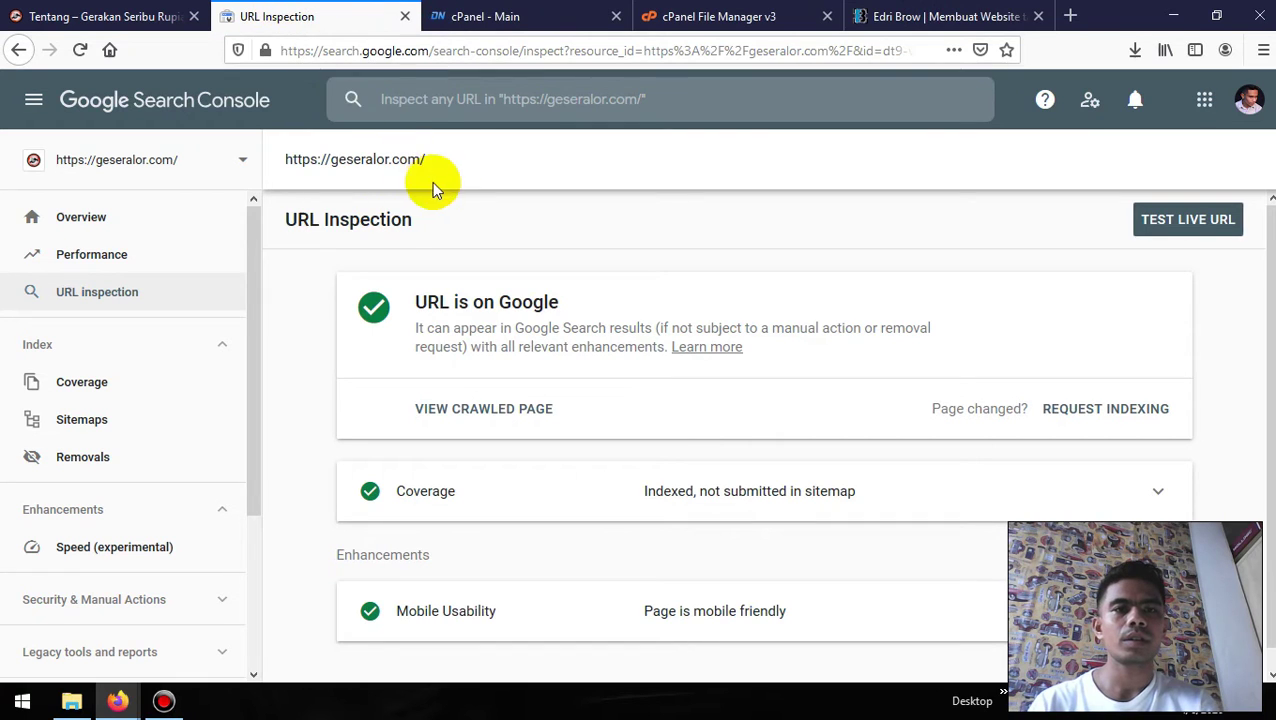
{"action": "left_click", "coordinate": [474, 88]}
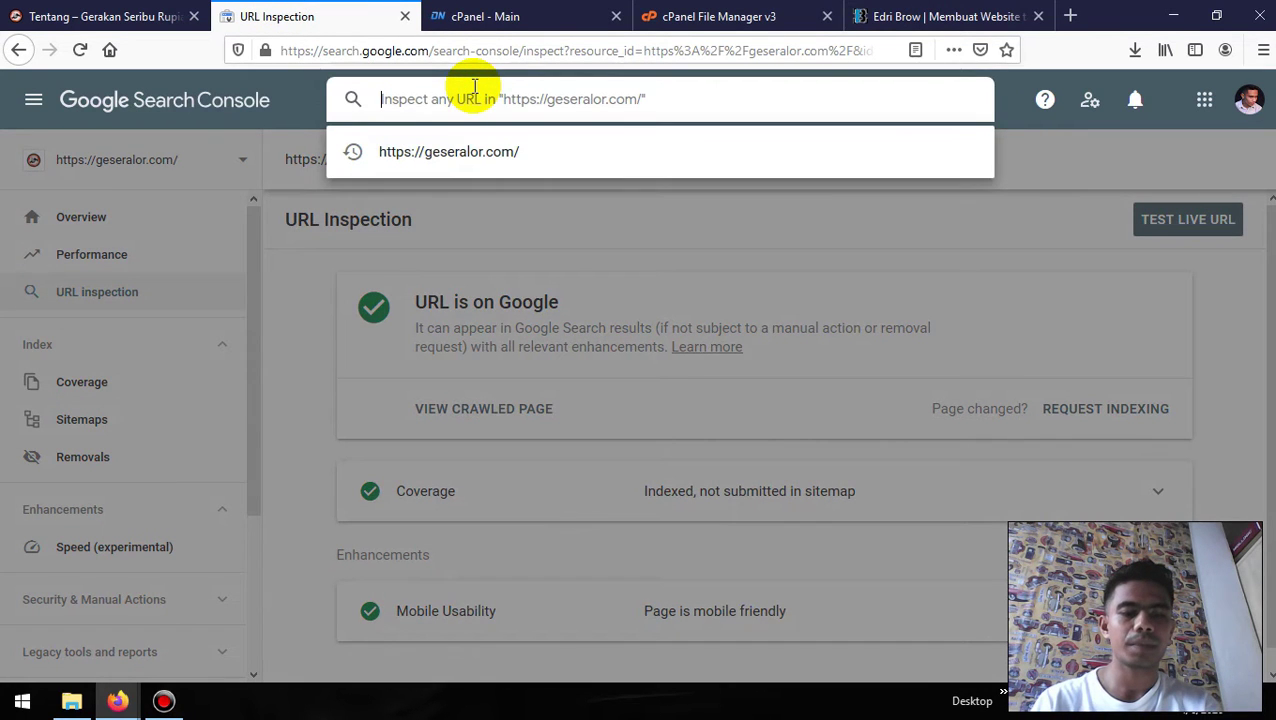
{"action": "key", "text": "ctrl+v"}
{"action": "key", "text": "Return"}
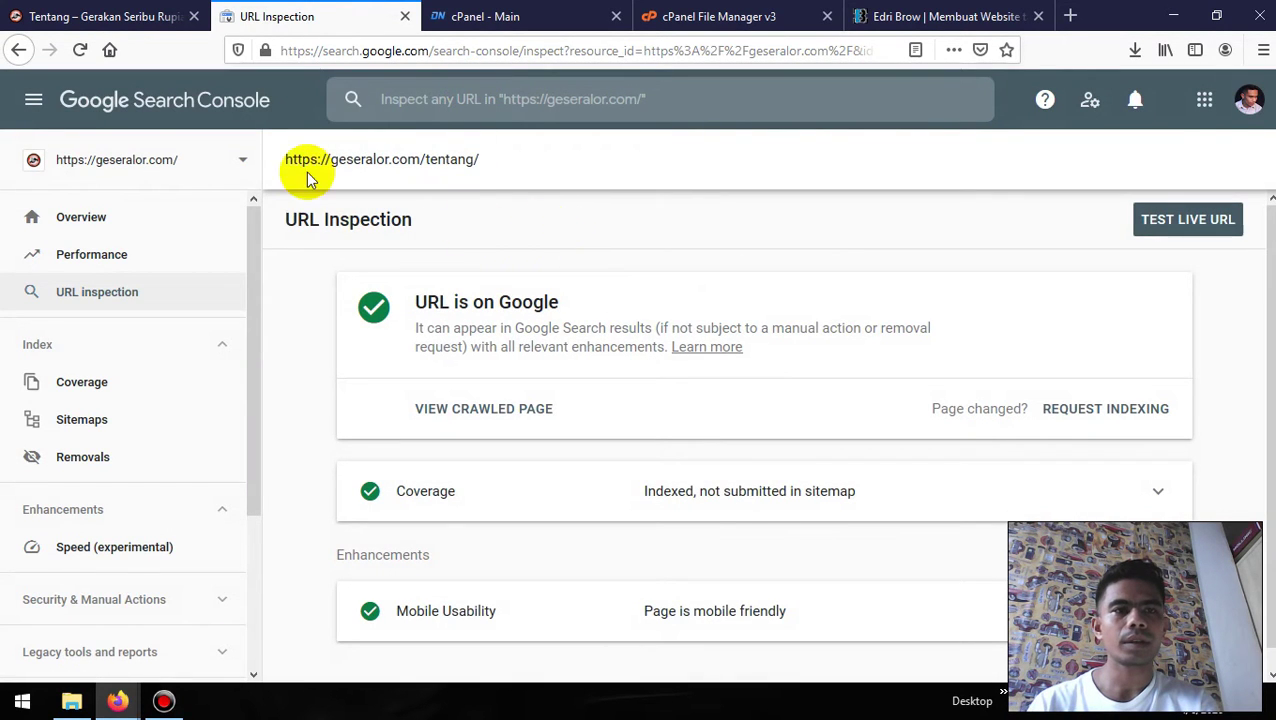
{"action": "left_click", "coordinate": [95, 15]}
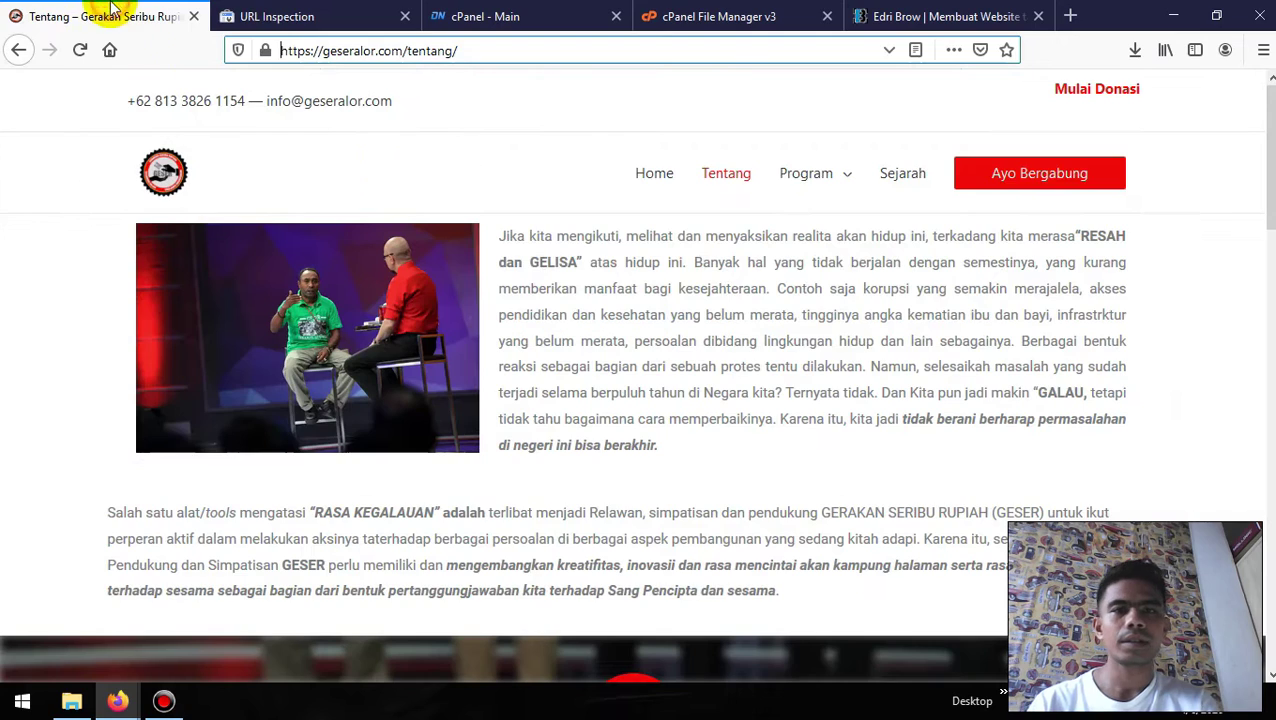
{"action": "left_click", "coordinate": [816, 189]}
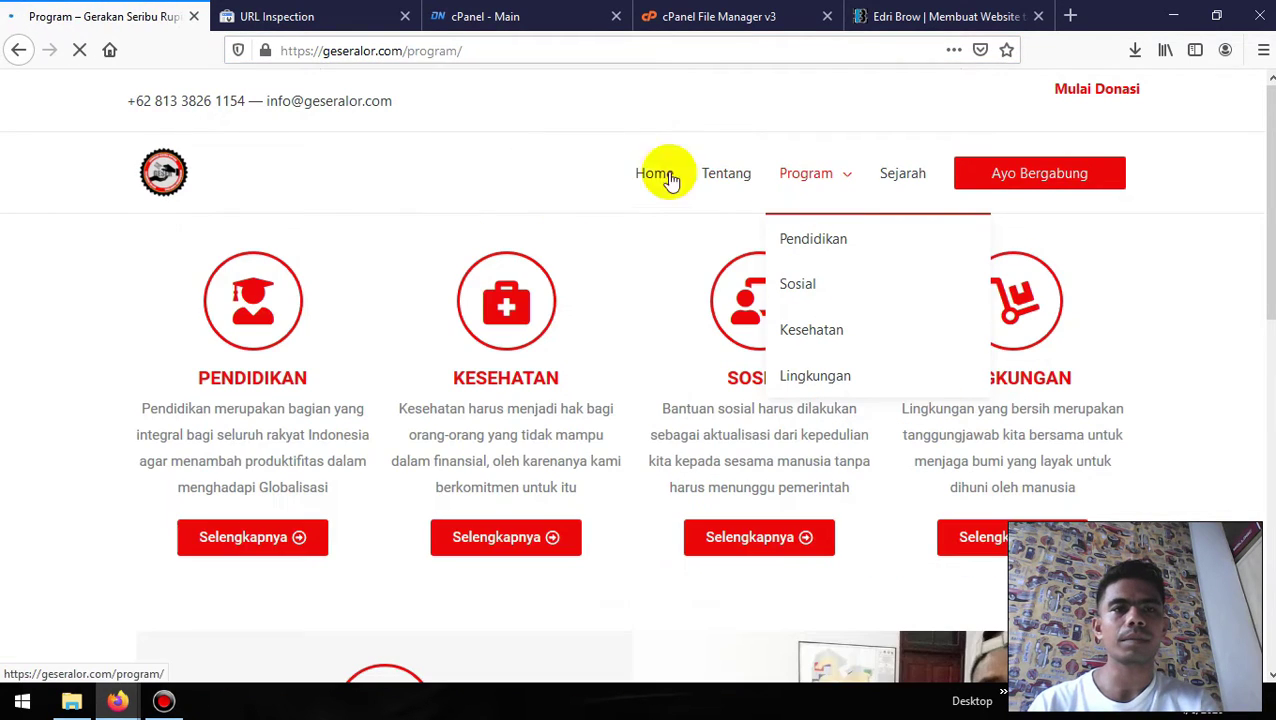
{"action": "left_click", "coordinate": [513, 51]}
{"action": "key", "text": "ctrl+c"}
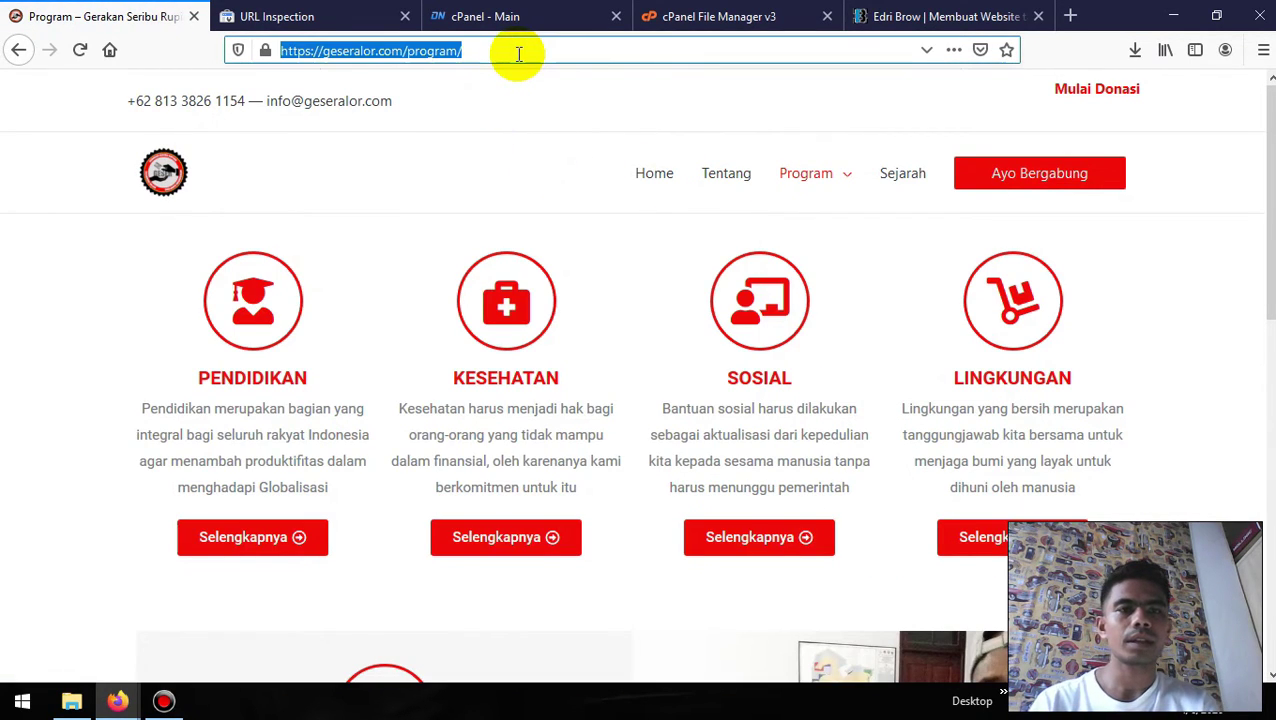
{"action": "left_click", "coordinate": [310, 14]}
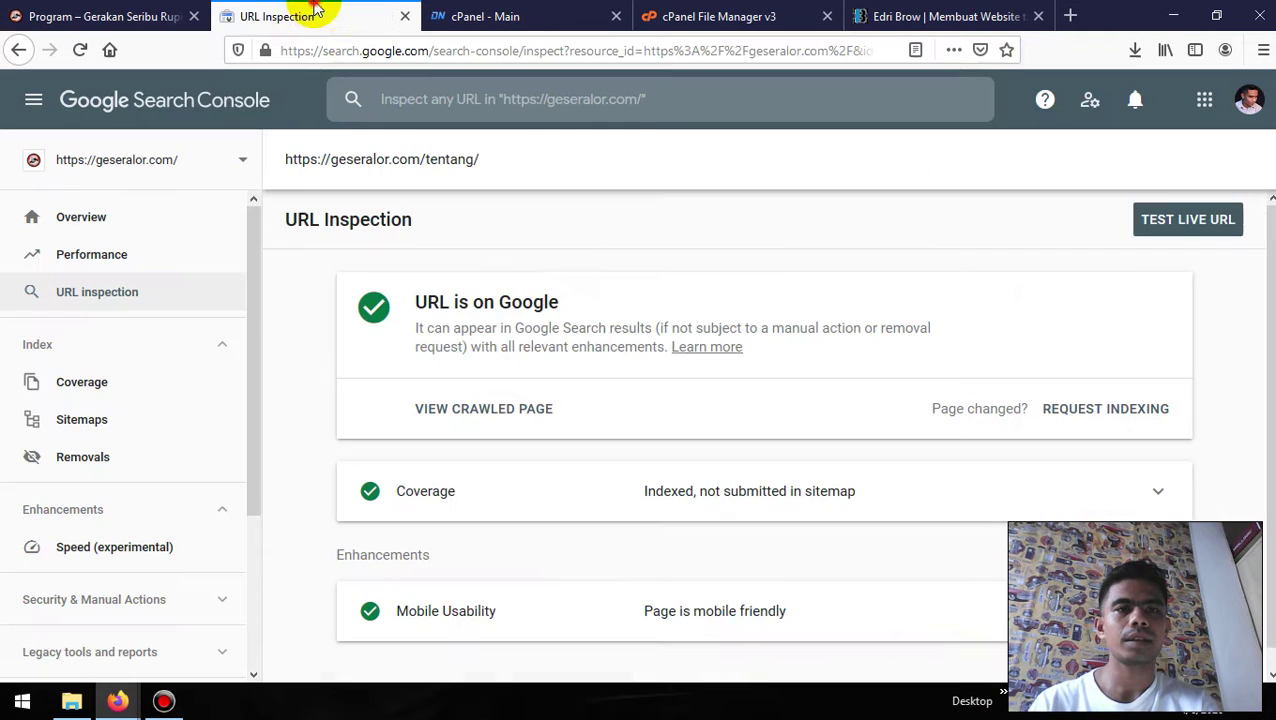
{"action": "left_click", "coordinate": [576, 92]}
{"action": "key", "text": "ctrl+v"}
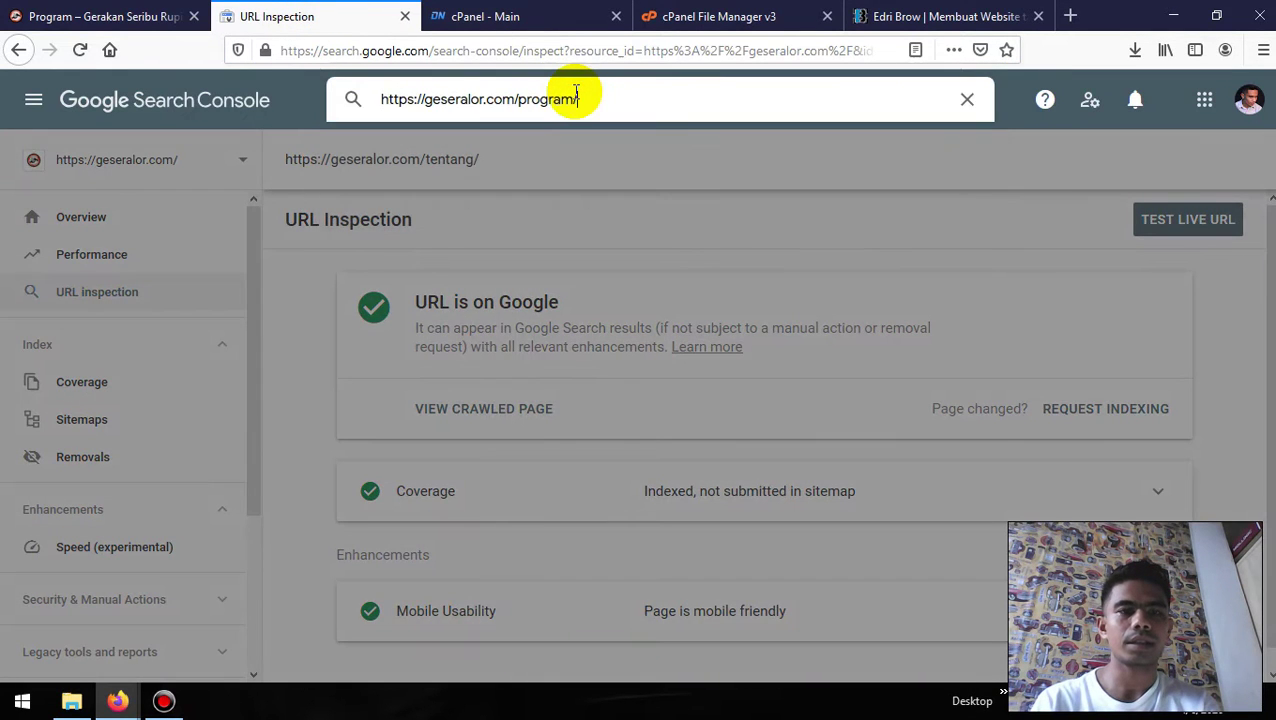
{"action": "key", "text": "Return"}
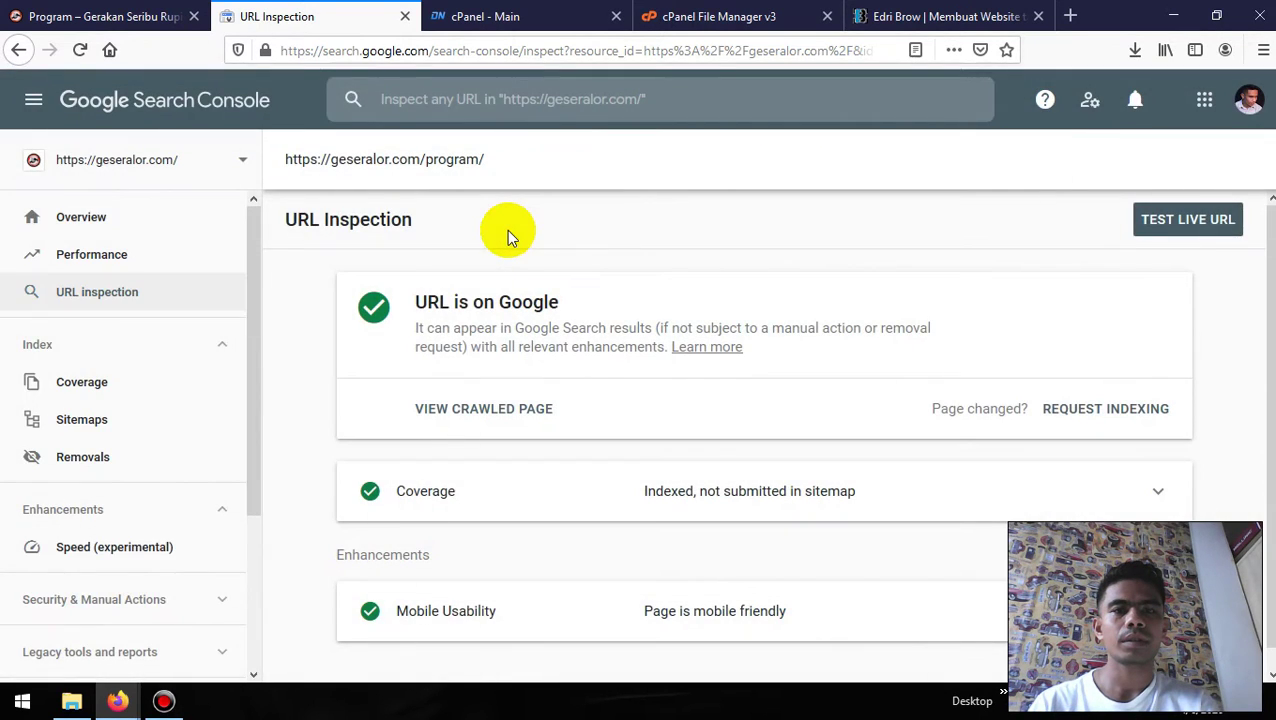
{"action": "left_click", "coordinate": [95, 14]}
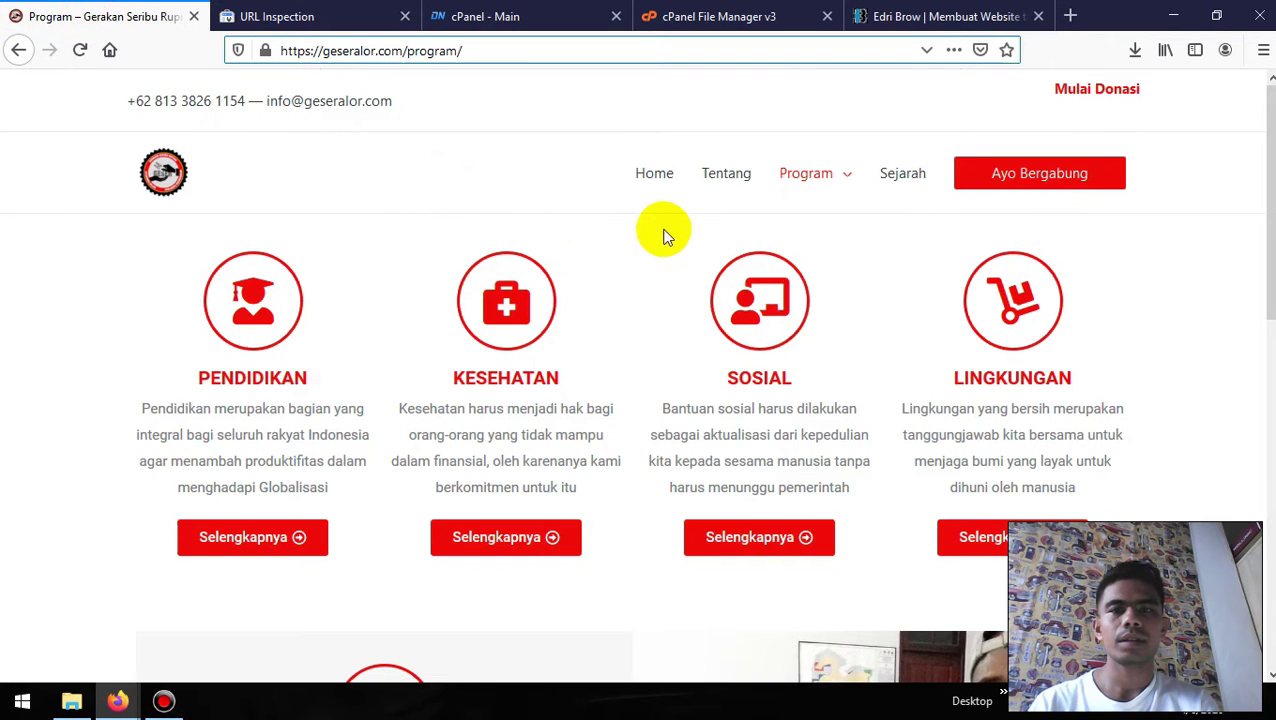
{"action": "mouse_move", "coordinate": [857, 175]}
{"action": "left_click", "coordinate": [823, 245]}
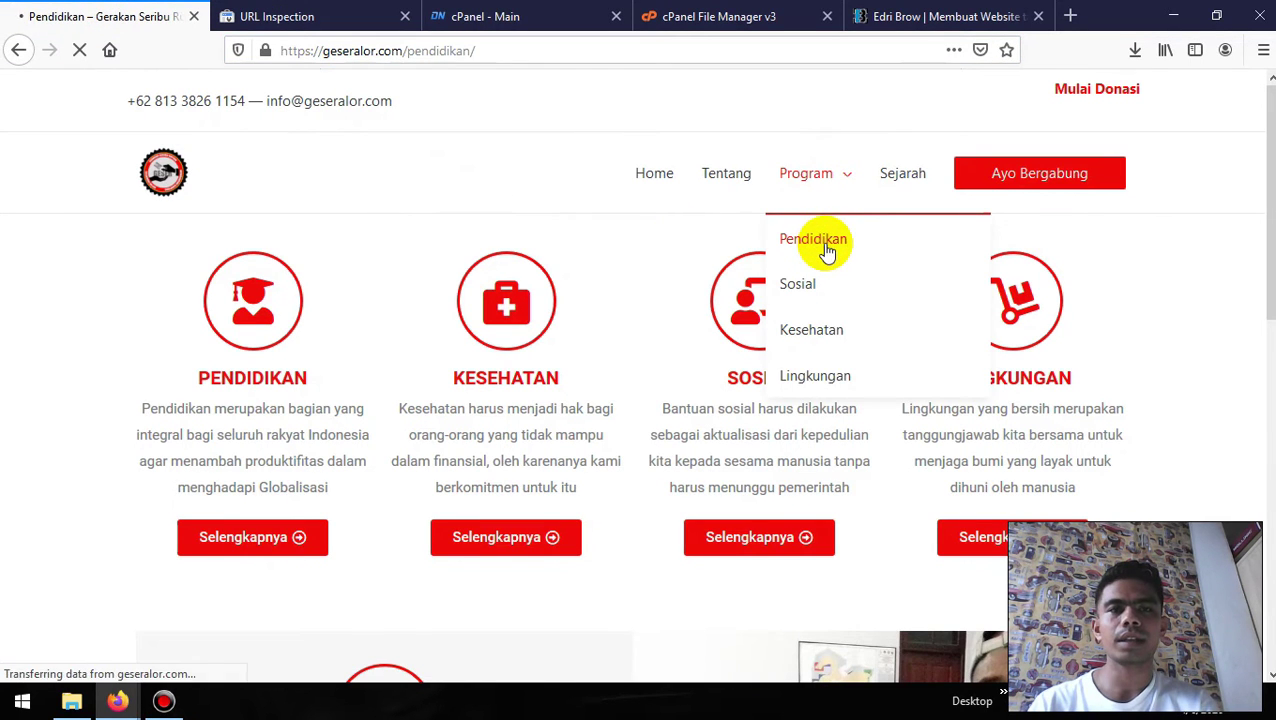
{"action": "left_click", "coordinate": [510, 48]}
{"action": "key", "text": "ctrl+c"}
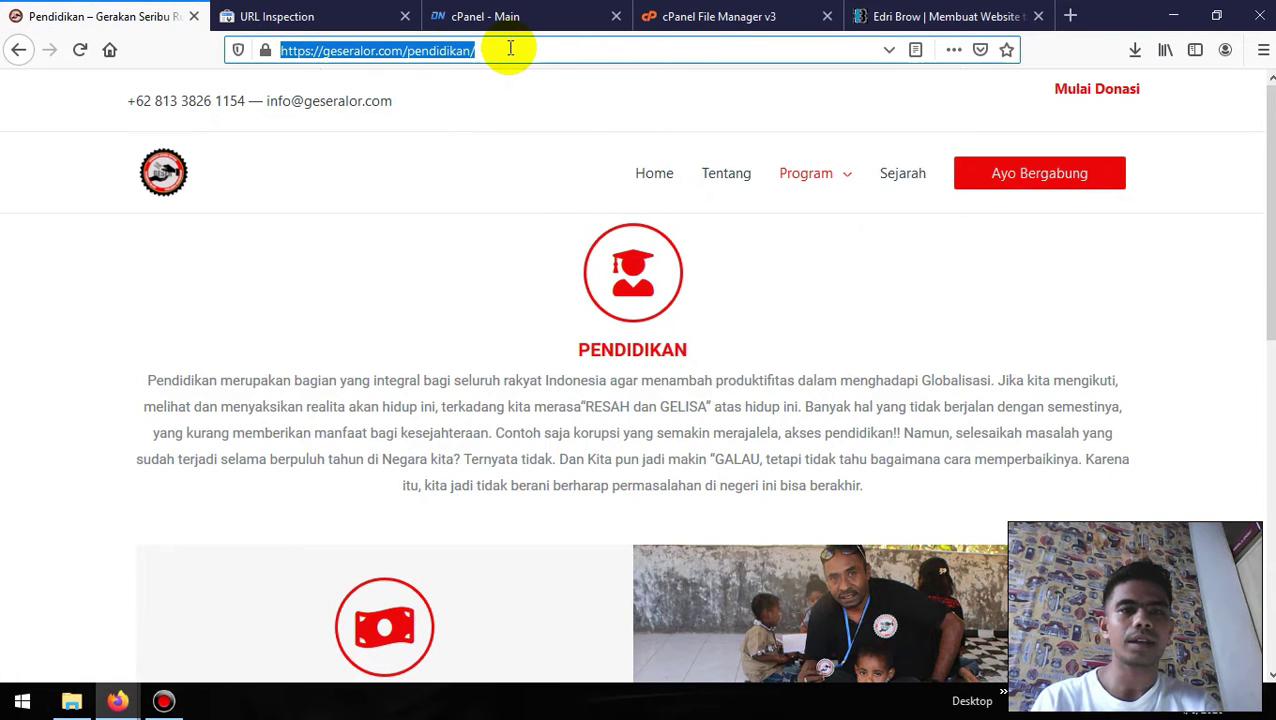
{"action": "left_click", "coordinate": [245, 16]}
{"action": "left_click", "coordinate": [528, 100]}
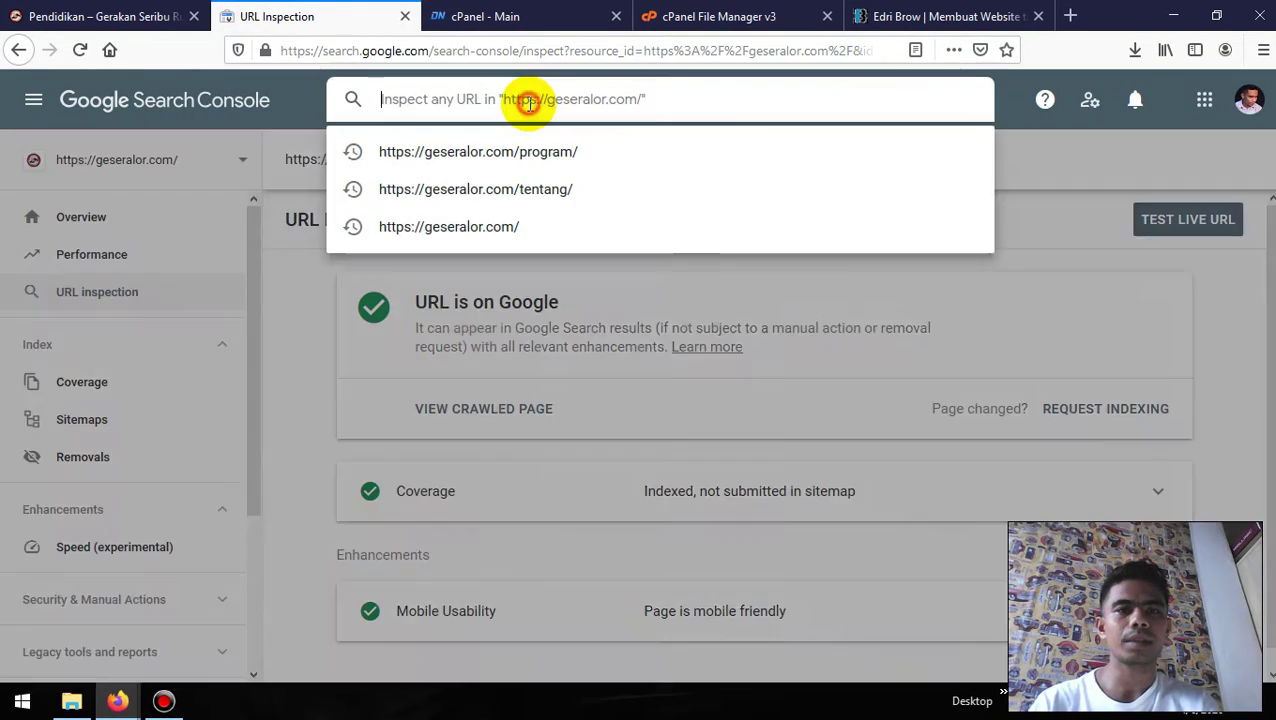
{"action": "key", "text": "ctrl+v"}
{"action": "key", "text": "Return"}
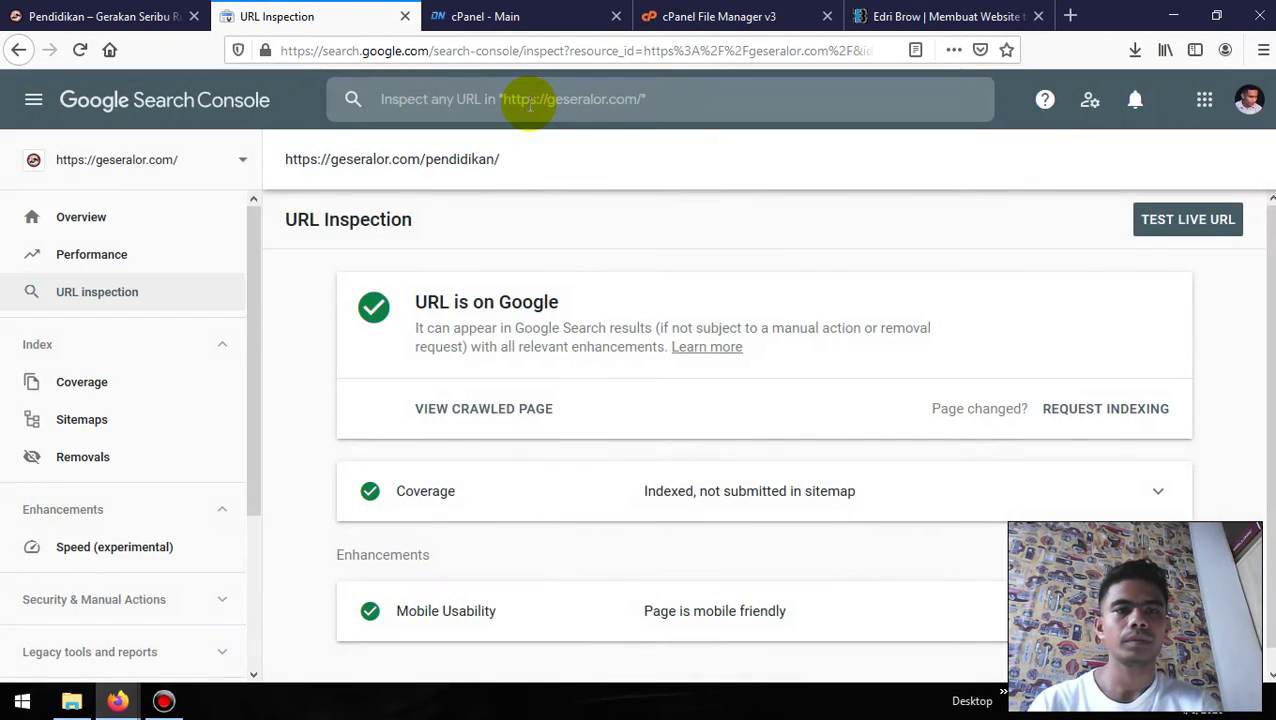
{"action": "left_click", "coordinate": [100, 16]}
{"action": "mouse_move", "coordinate": [828, 163]}
{"action": "left_click", "coordinate": [817, 284]}
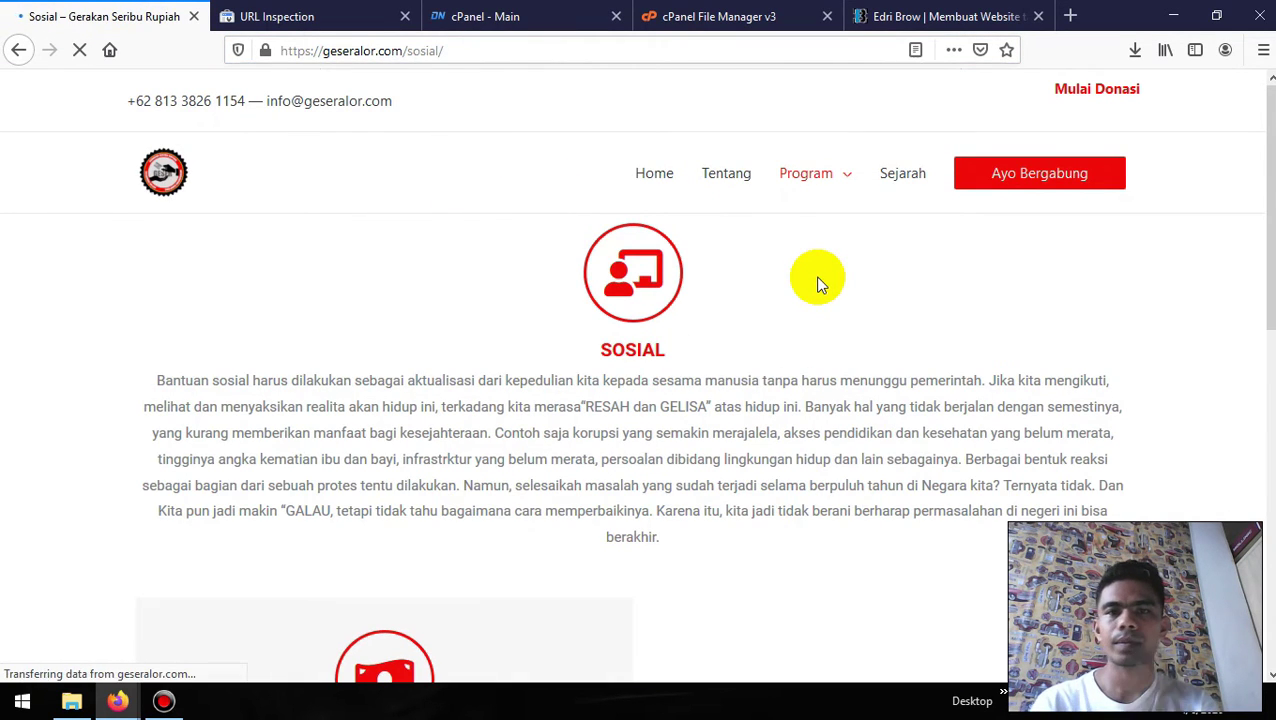
{"action": "left_click", "coordinate": [493, 50]}
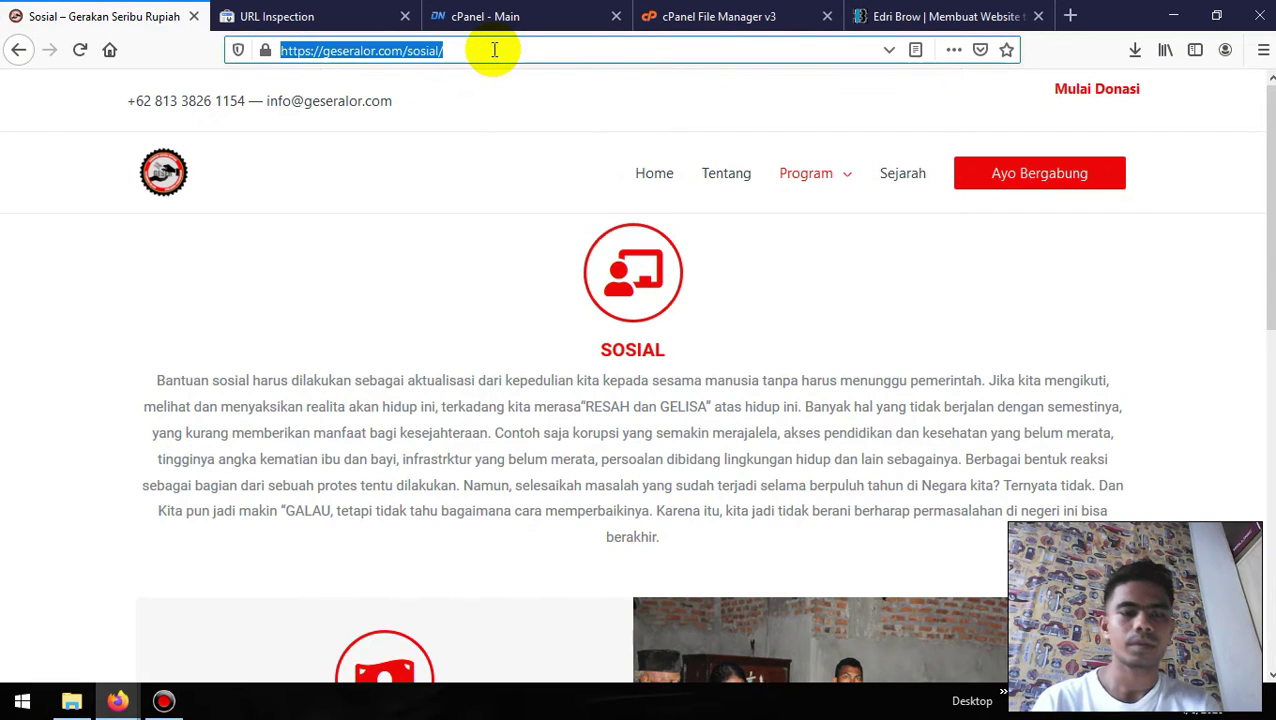
{"action": "left_click", "coordinate": [283, 16]}
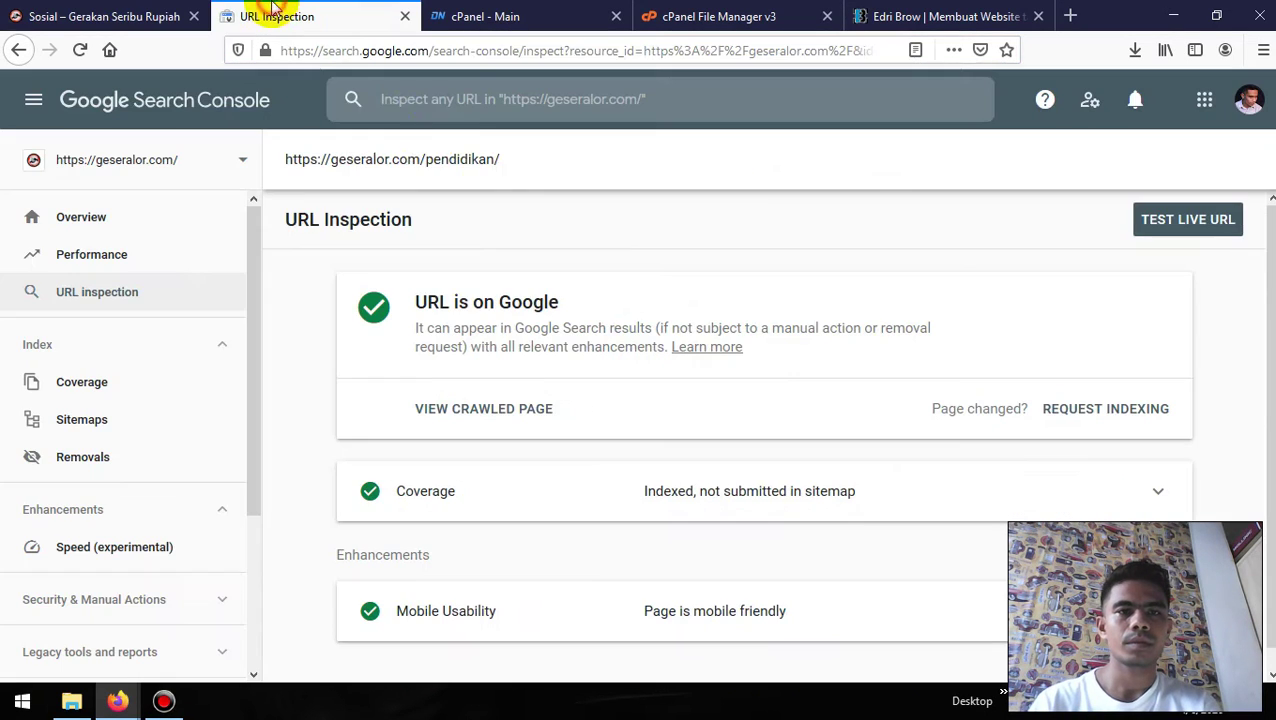
{"action": "left_click", "coordinate": [549, 101]}
{"action": "type", "text": "https://geseralor.com/sosial/"}
{"action": "key", "text": "Return"}
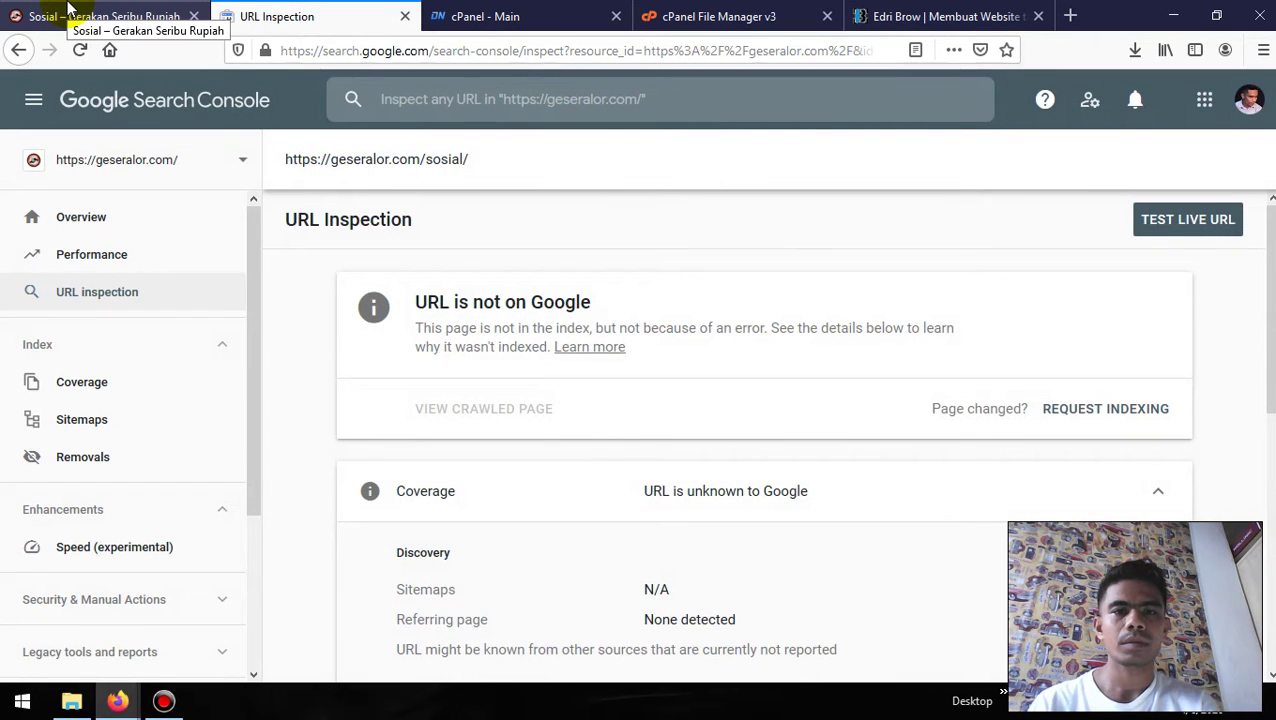
{"action": "left_click", "coordinate": [68, 8]}
{"action": "mouse_move", "coordinate": [864, 193]}
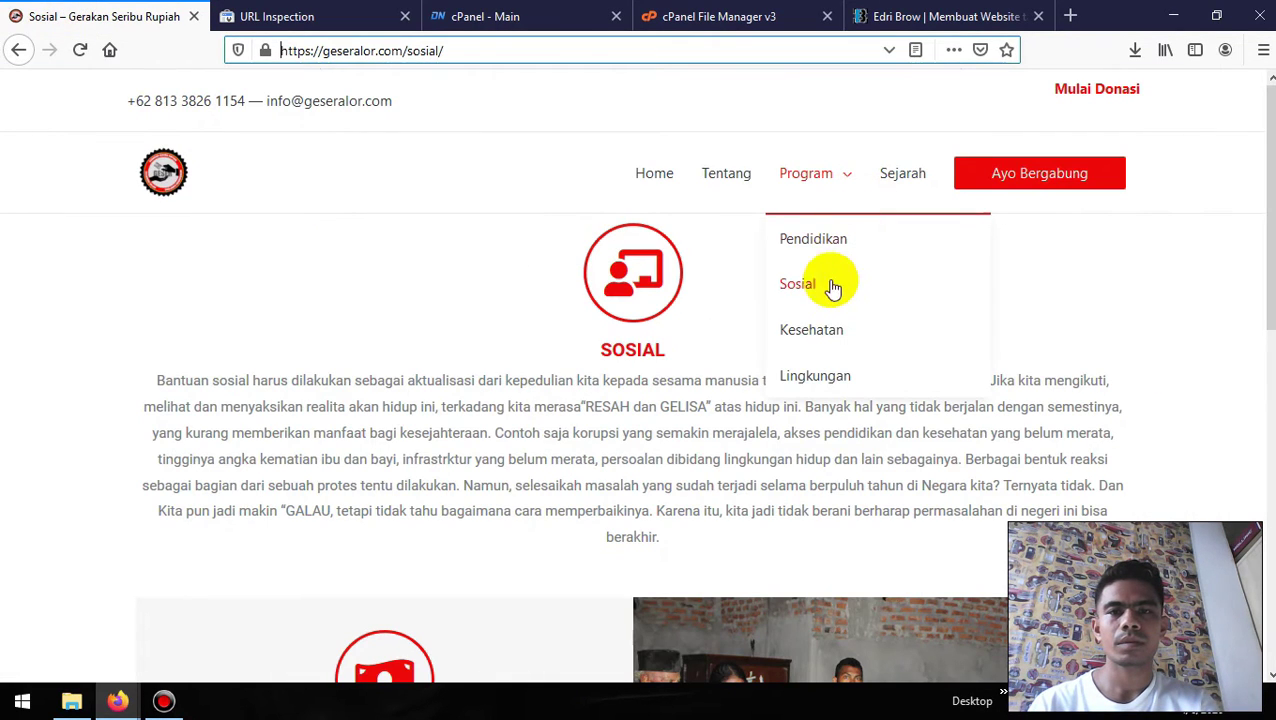
{"action": "left_click", "coordinate": [818, 333]}
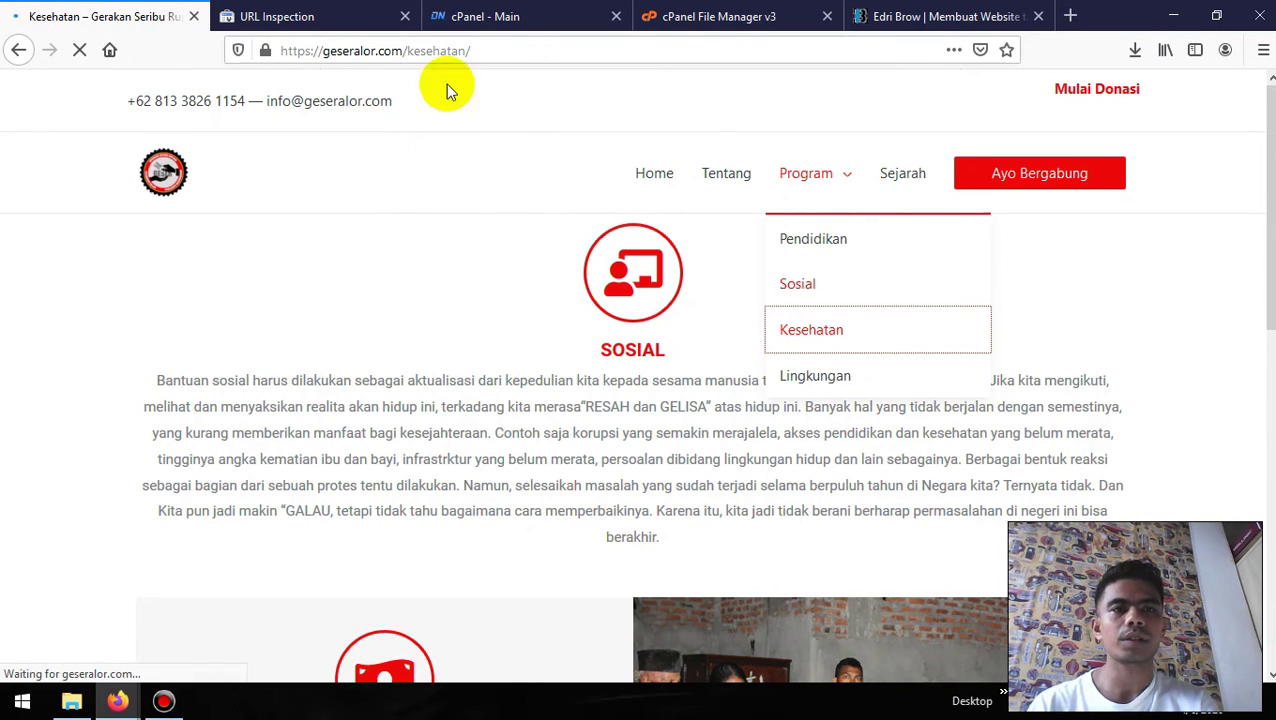
{"action": "left_click", "coordinate": [484, 50]}
{"action": "key", "text": "ctrl+c"}
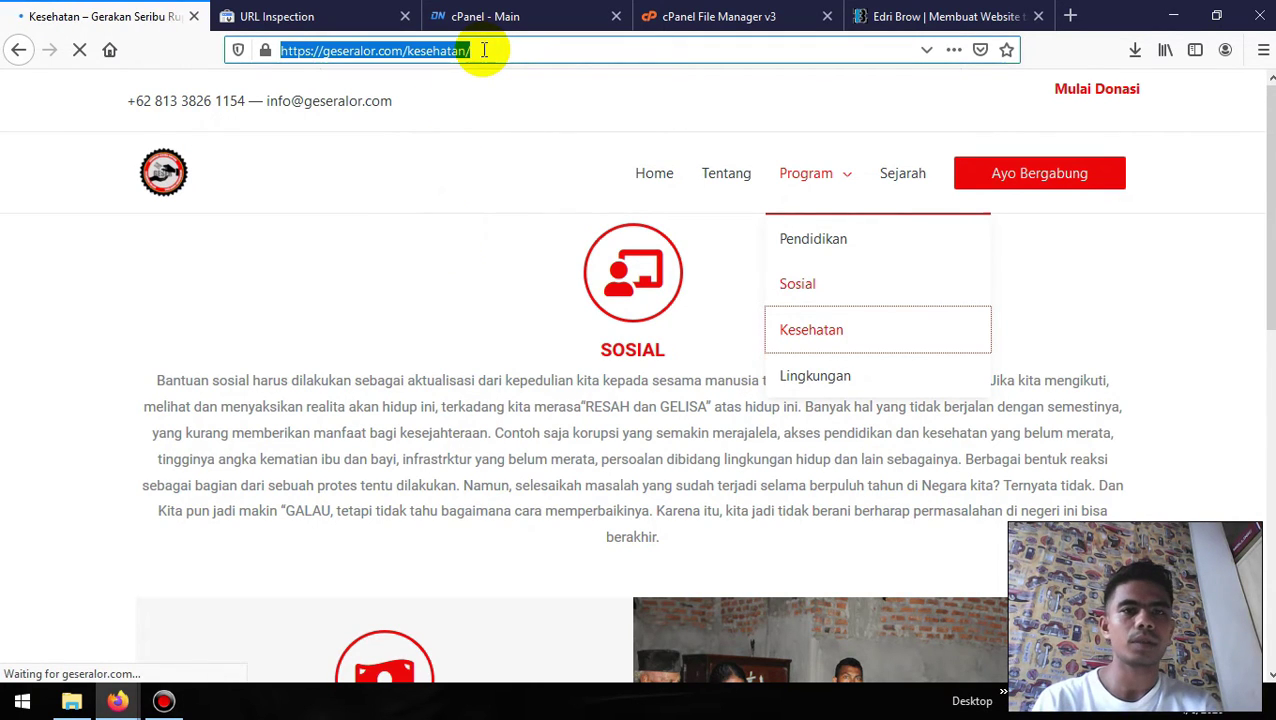
- Review the index and coverage details of the Sosial page's inspection and submit the copied Kesehatan address for URL inspection
{"action": "left_click", "coordinate": [342, 14]}
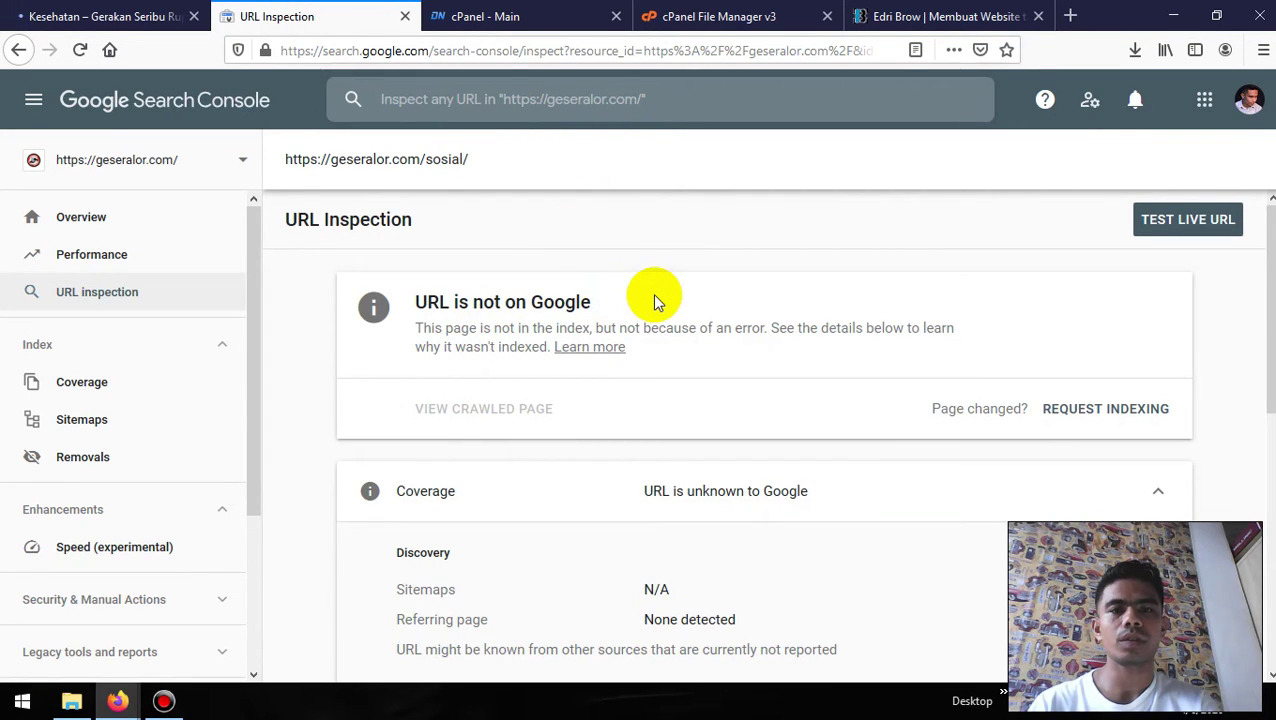
{"action": "scroll", "coordinate": [652, 293], "scroll_direction": "down", "scroll_amount": 3}
{"action": "scroll", "coordinate": [652, 293], "scroll_direction": "up", "scroll_amount": 3}
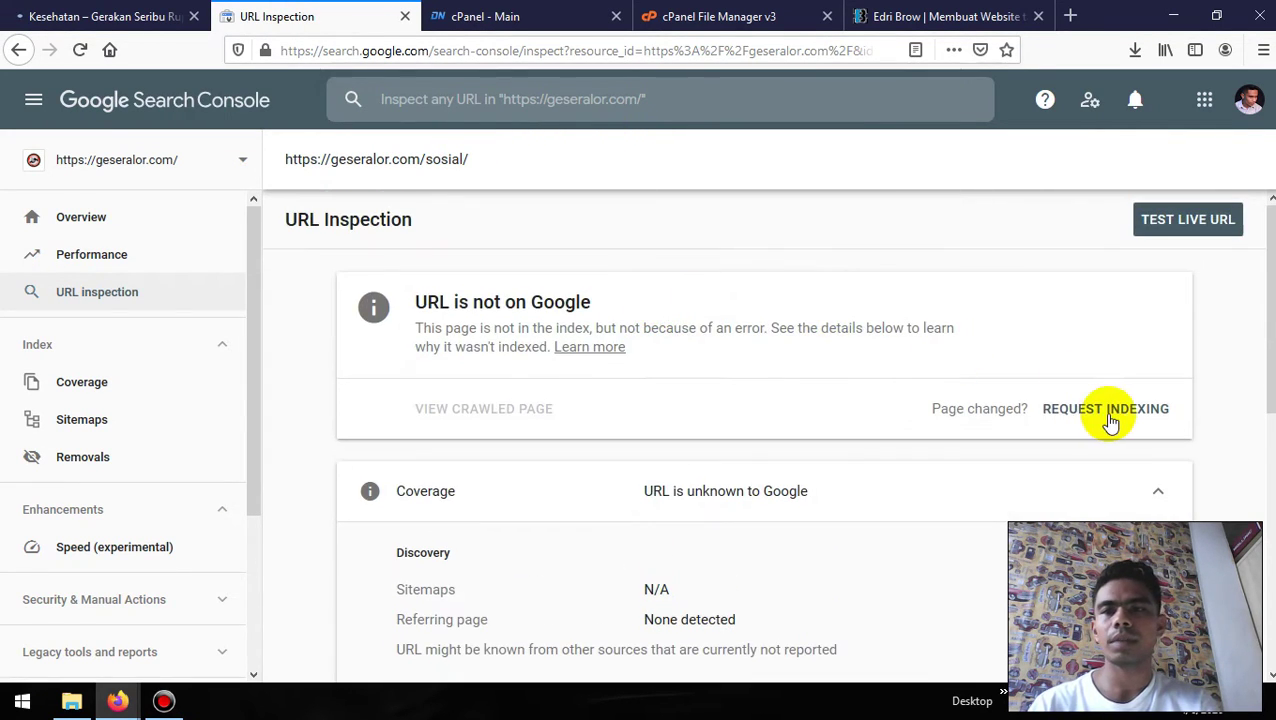
{"action": "scroll", "coordinate": [829, 393], "scroll_direction": "down", "scroll_amount": 3}
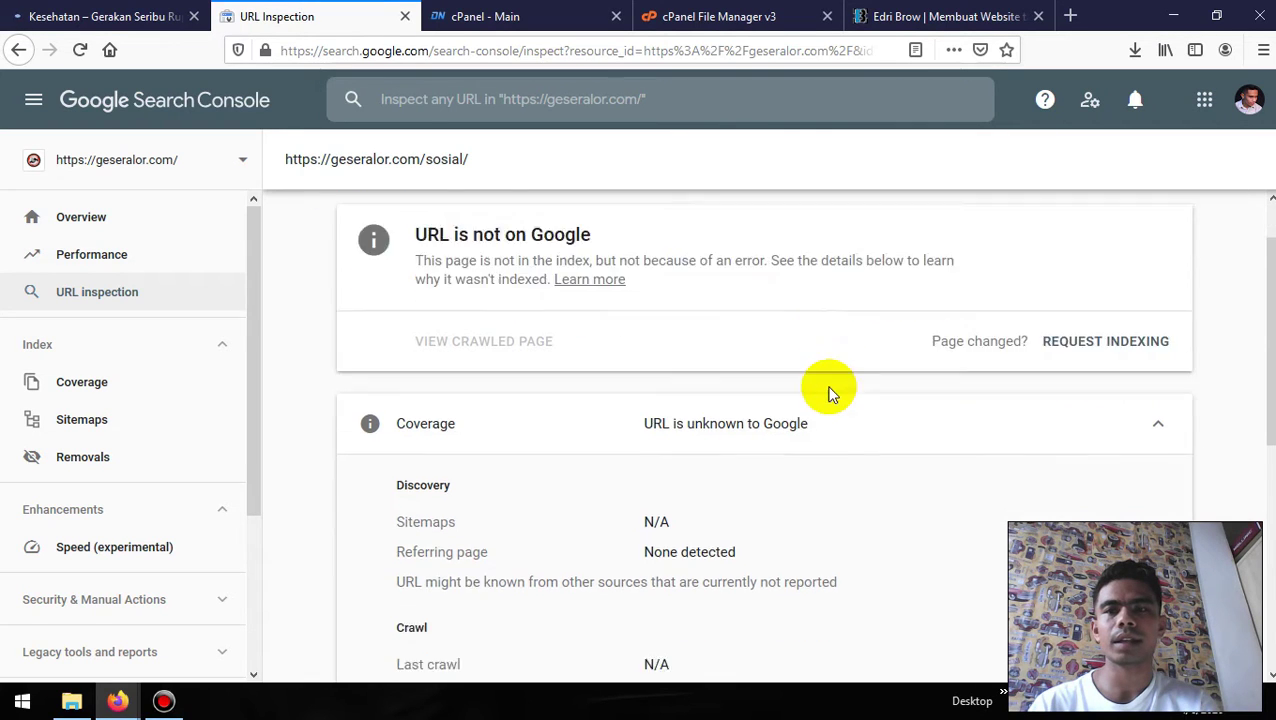
{"action": "scroll", "coordinate": [567, 193], "scroll_direction": "up", "scroll_amount": 3}
{"action": "left_click", "coordinate": [498, 102]}
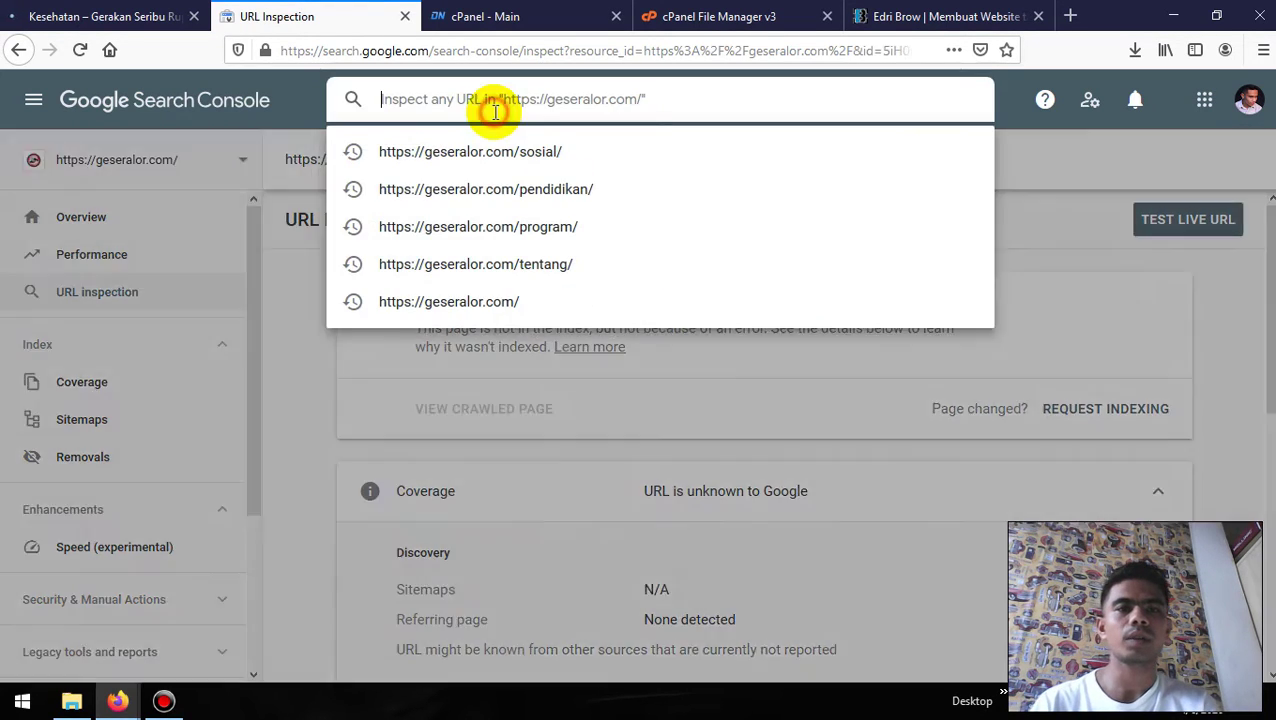
{"action": "key", "text": "ctrl+v"}
{"action": "key", "text": "Return"}
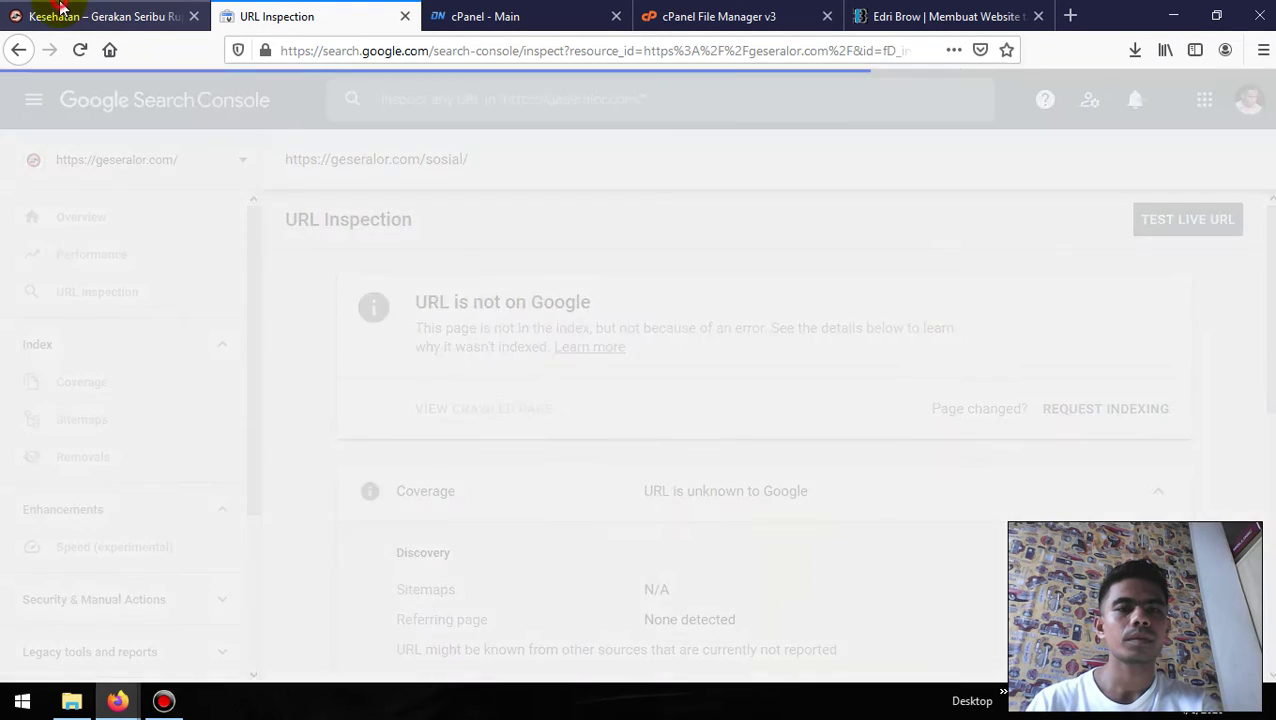
{"action": "left_click", "coordinate": [100, 16]}
{"action": "mouse_move", "coordinate": [836, 205]}
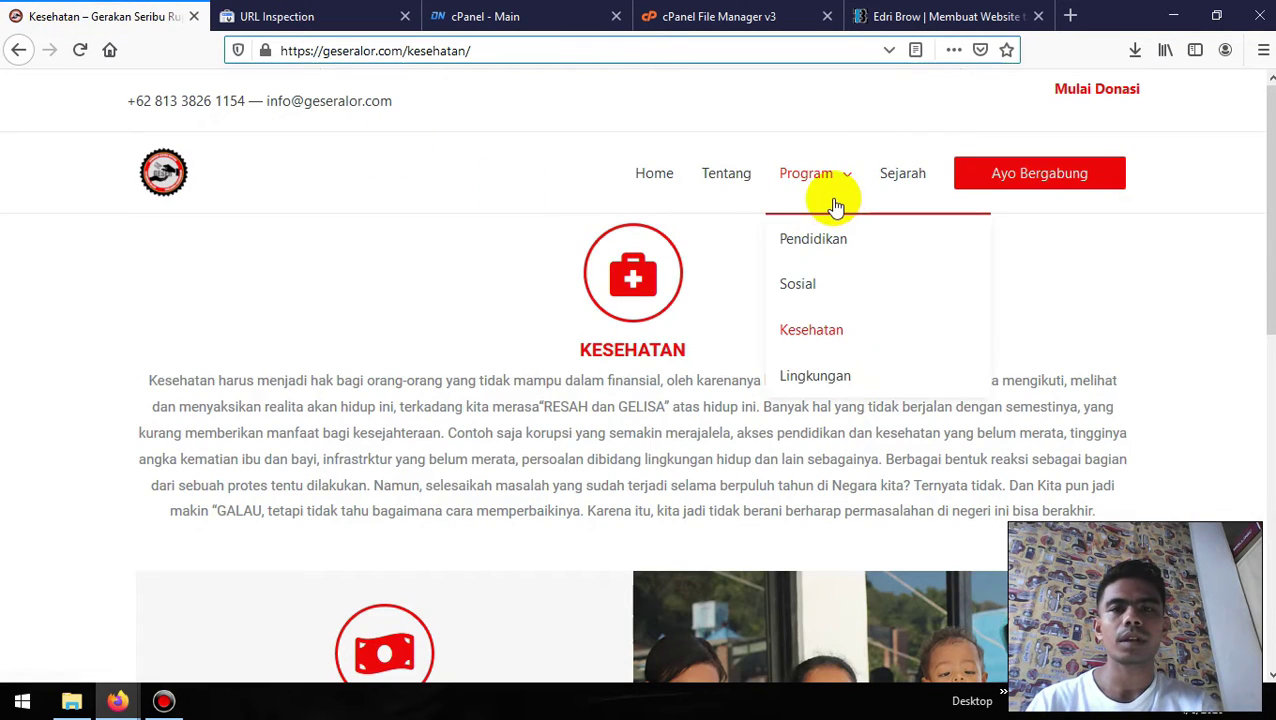
{"action": "left_click", "coordinate": [892, 183]}
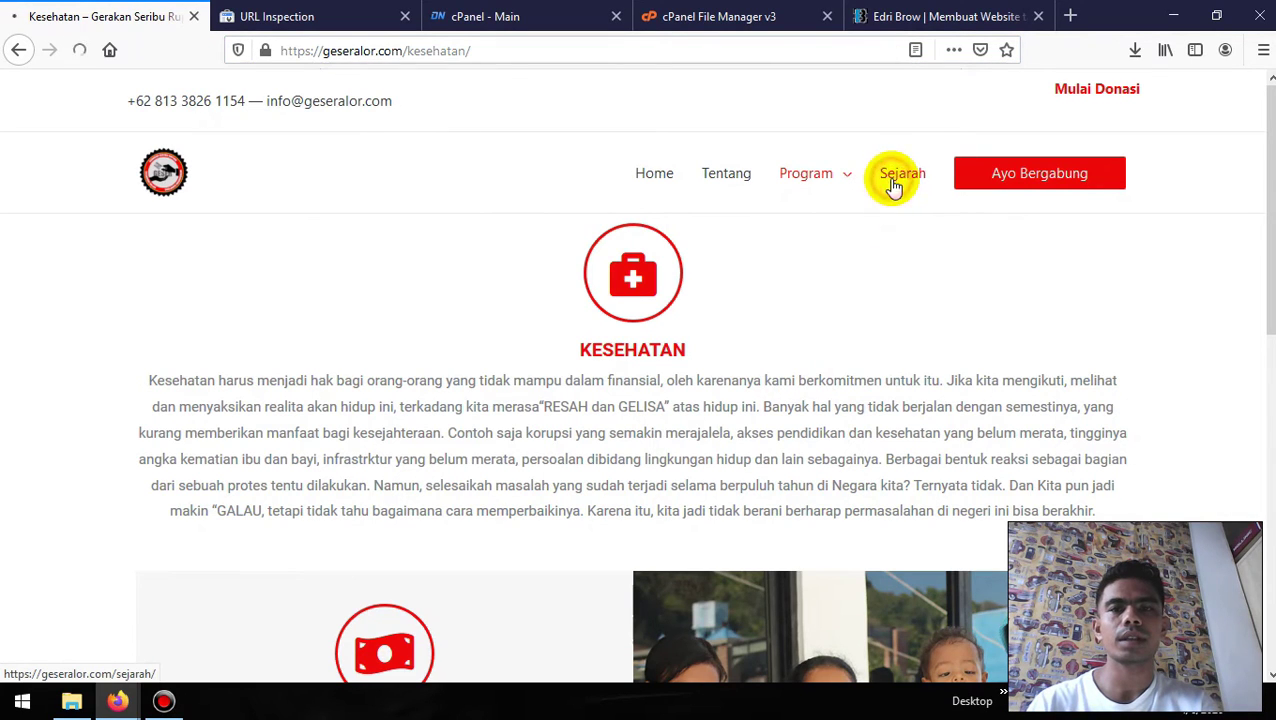
{"action": "left_click", "coordinate": [305, 15]}
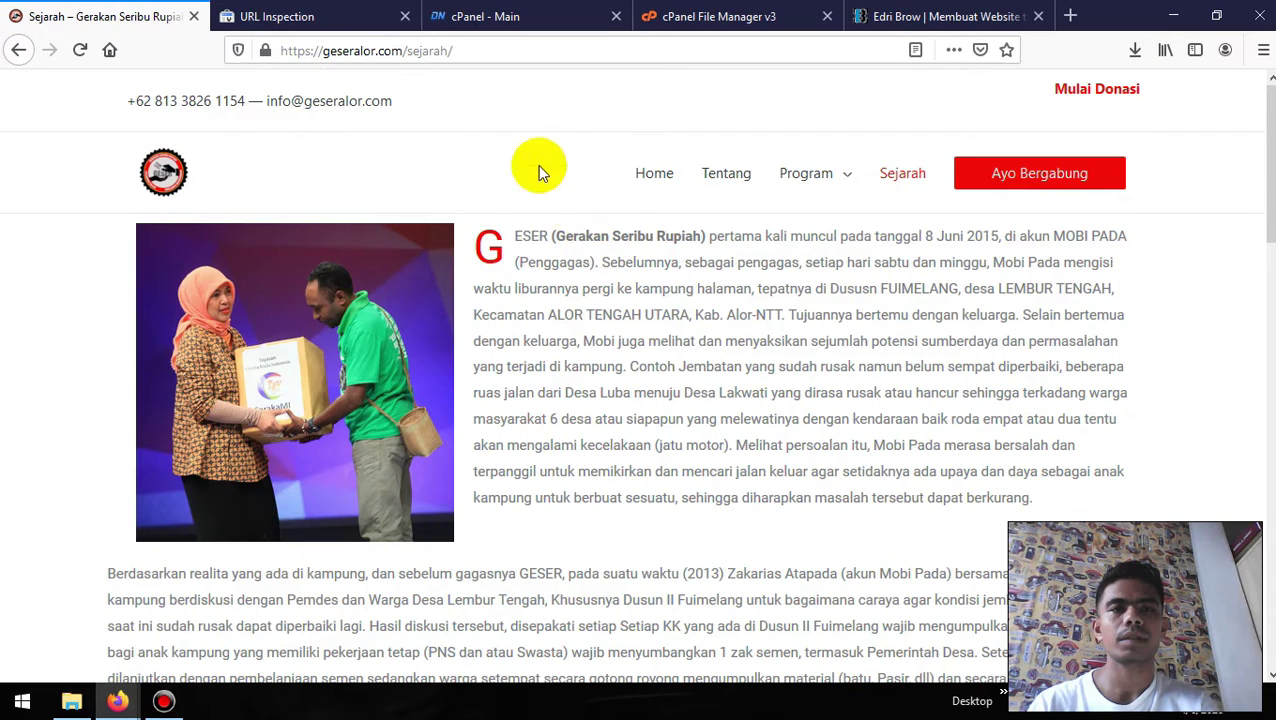
{"action": "left_click", "coordinate": [513, 57]}
{"action": "key", "text": "ctrl+c"}
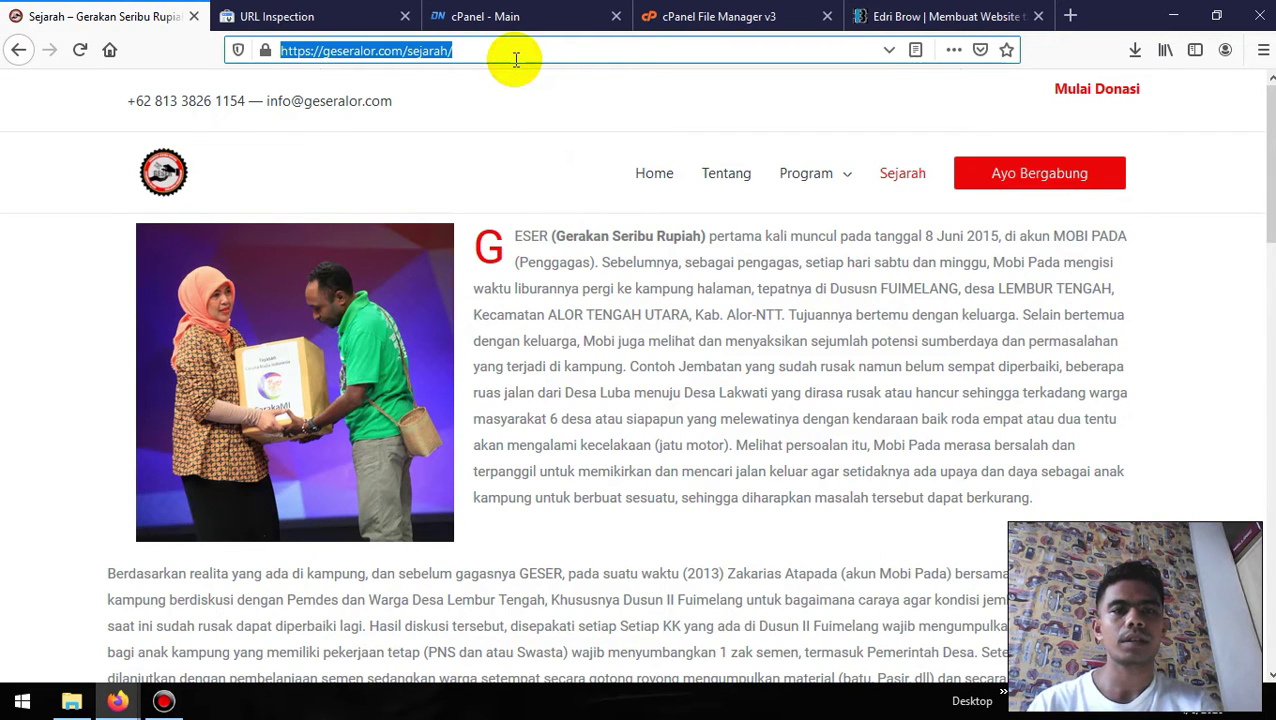
{"action": "left_click", "coordinate": [305, 18]}
{"action": "left_click", "coordinate": [462, 104]}
{"action": "key", "text": "ctrl+v"}
{"action": "key", "text": "Return"}
{"action": "left_click", "coordinate": [148, 10]}
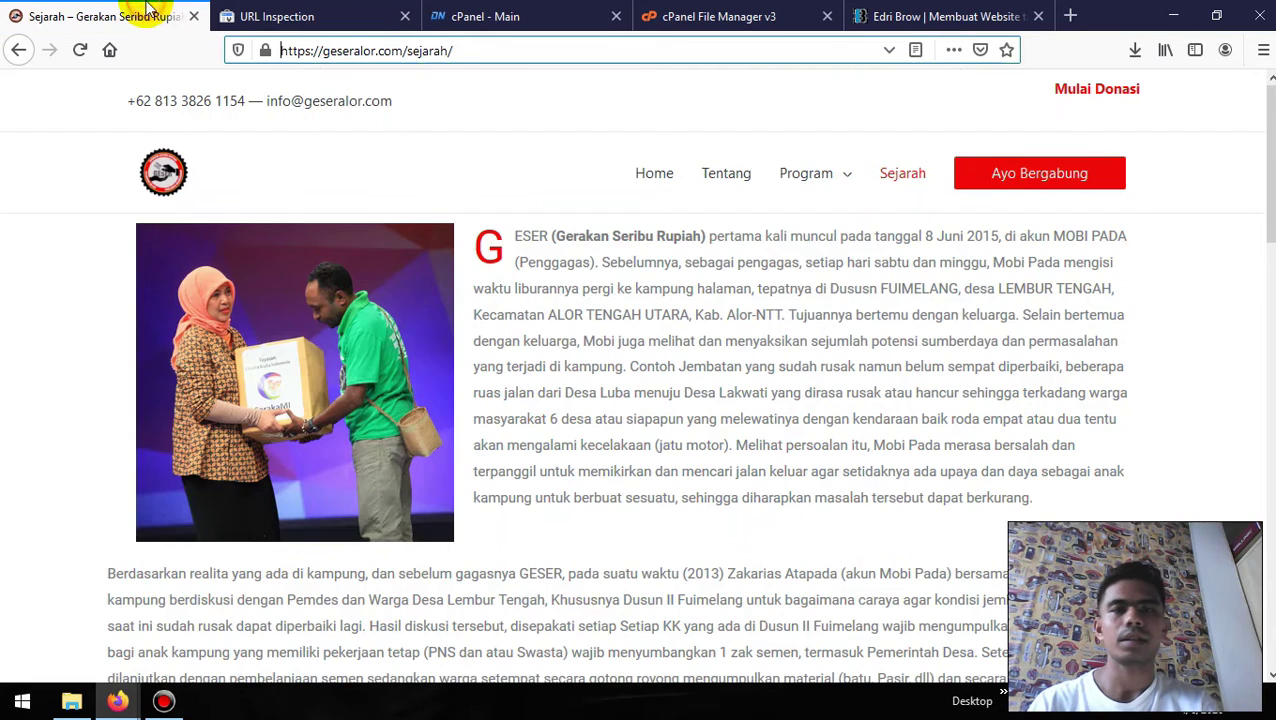
{"action": "mouse_move", "coordinate": [825, 205]}
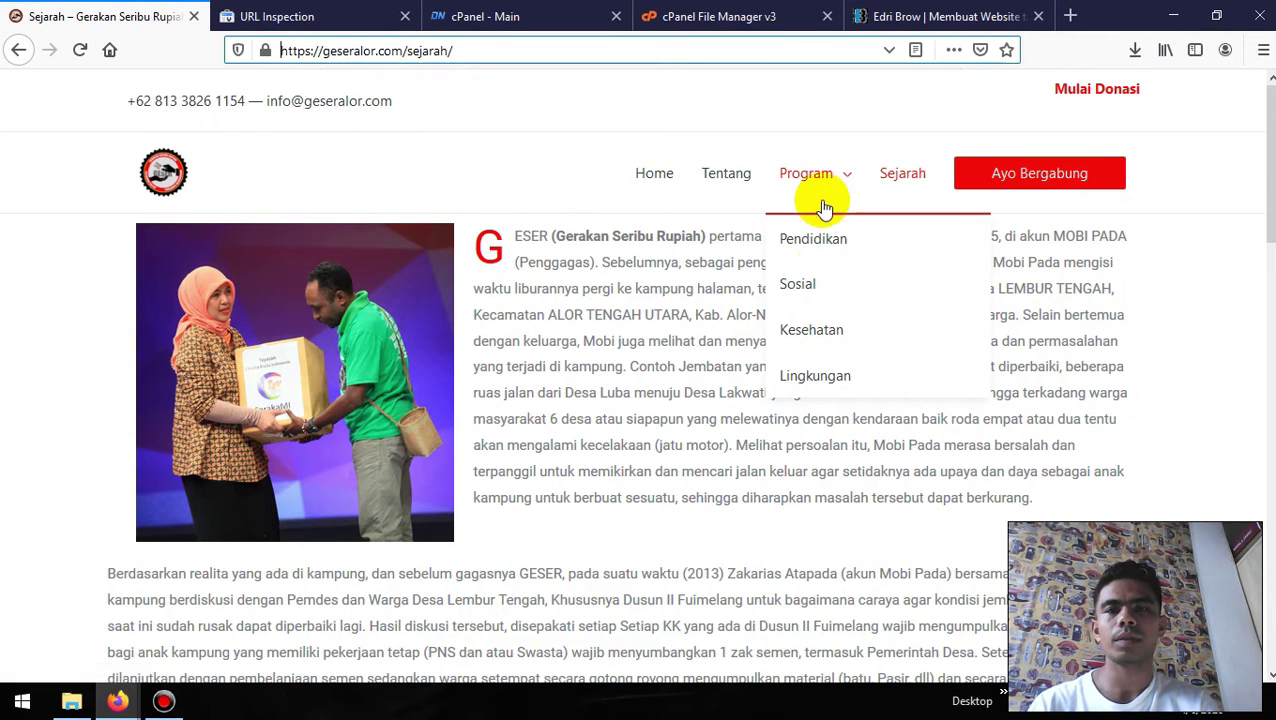
{"action": "left_click", "coordinate": [812, 374]}
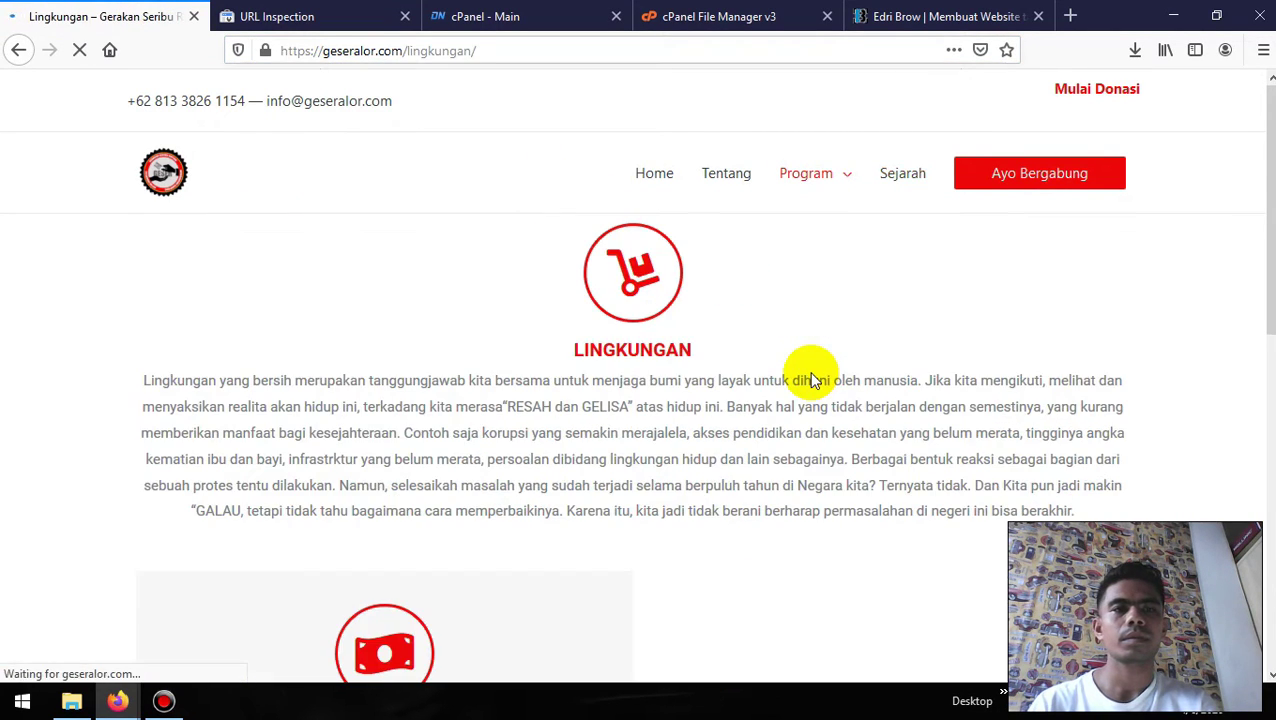
{"action": "left_click", "coordinate": [538, 54]}
{"action": "key", "text": "ctrl+c"}
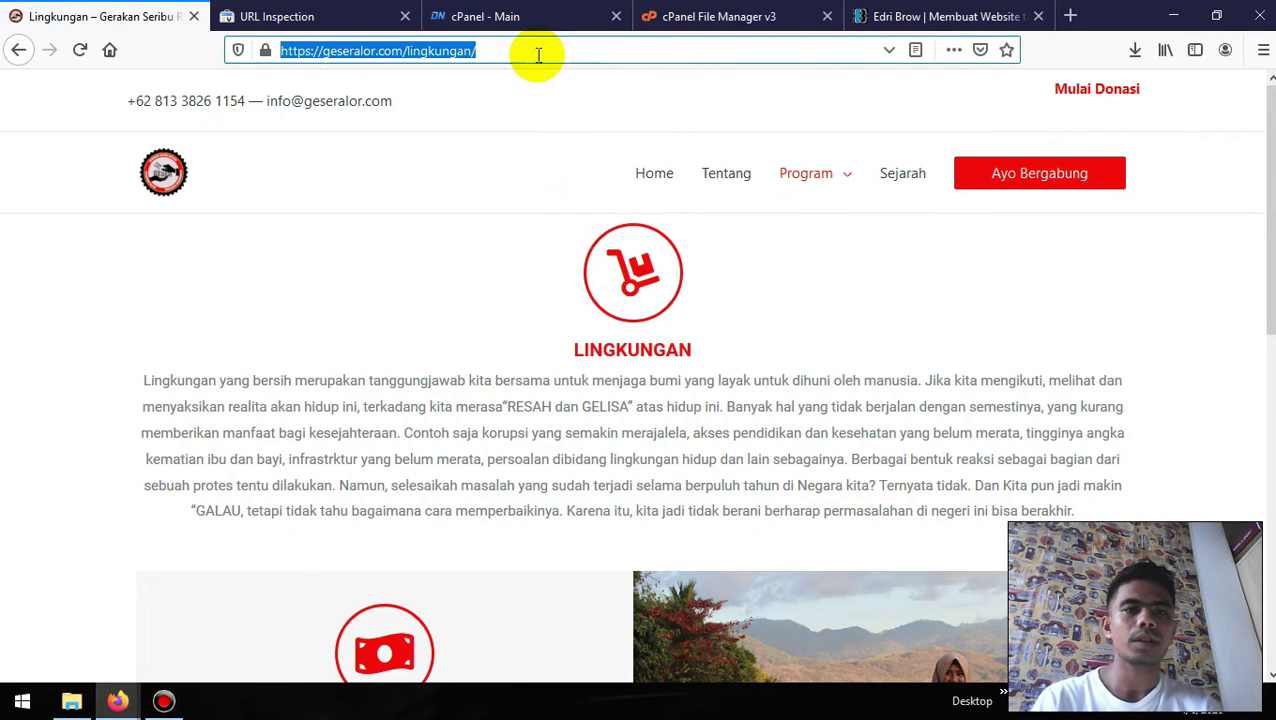
{"action": "left_click", "coordinate": [336, 9]}
{"action": "left_click", "coordinate": [565, 92]}
{"action": "key", "text": "ctrl+v"}
{"action": "key", "text": "Return"}
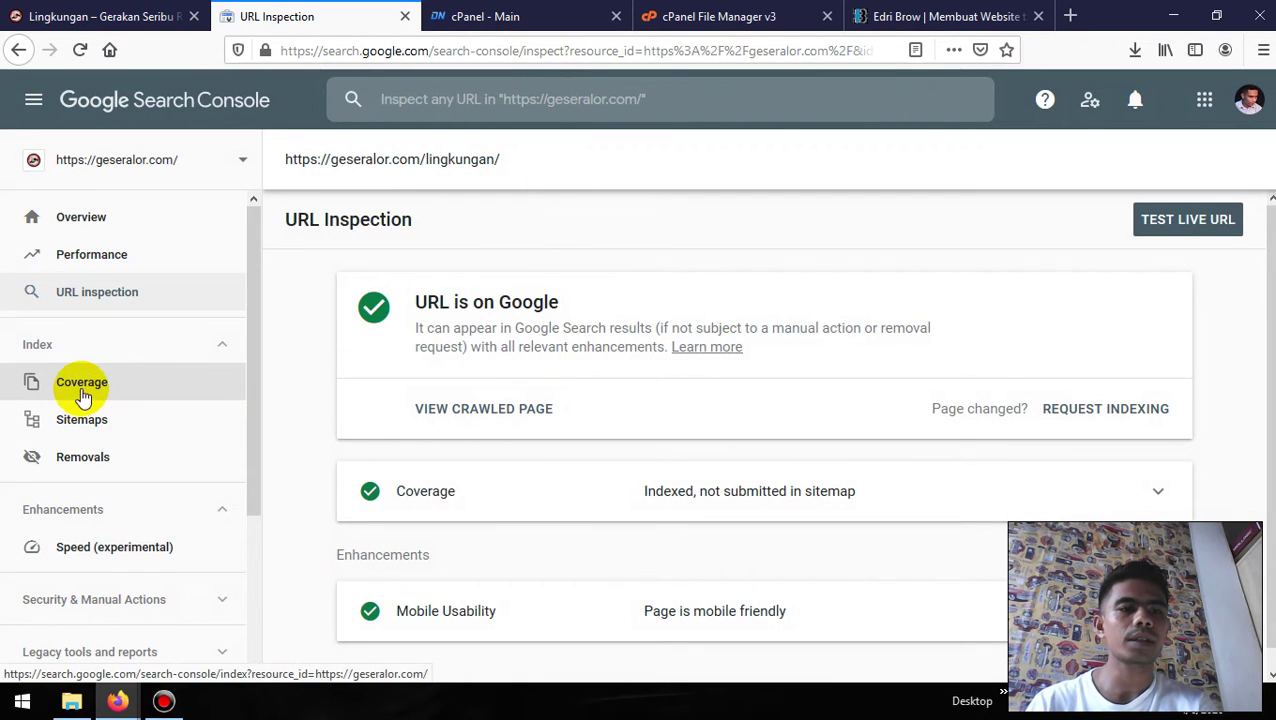
- Open the Sitemaps report for geseralor.com in Search Console and activate the new sitemap's URL entry
{"action": "left_click", "coordinate": [88, 437]}
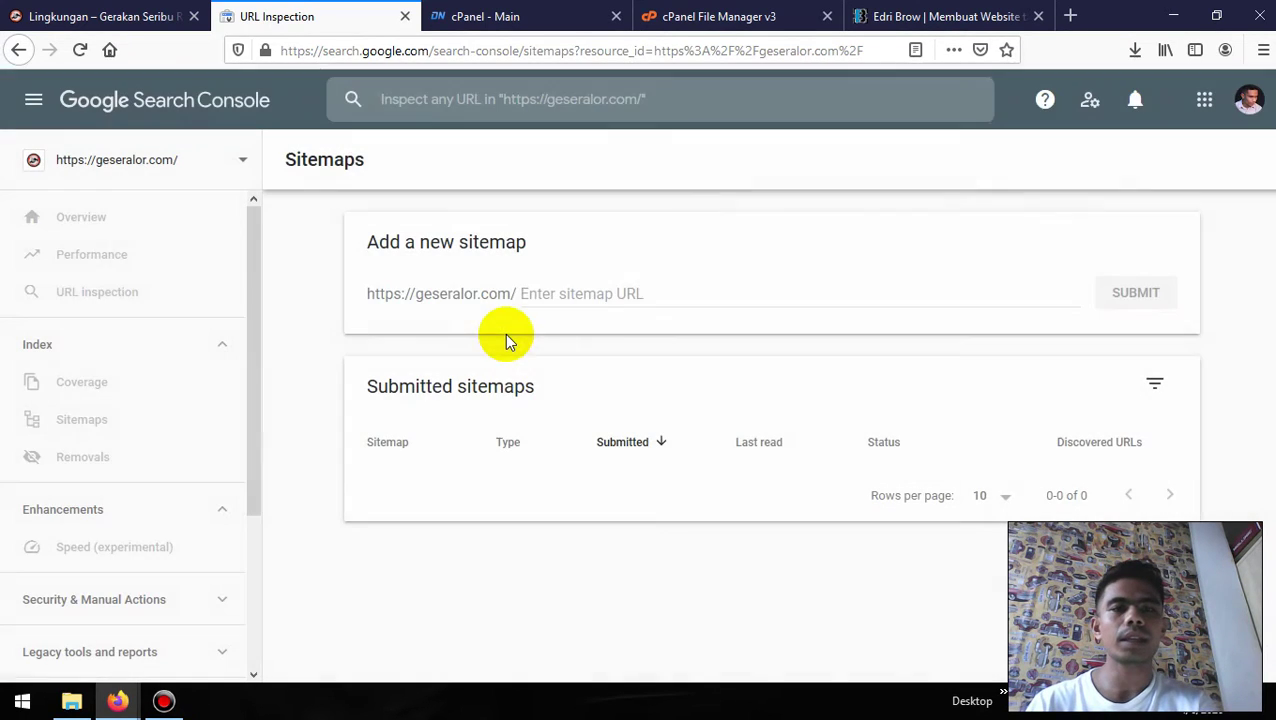
{"action": "left_click", "coordinate": [700, 298]}
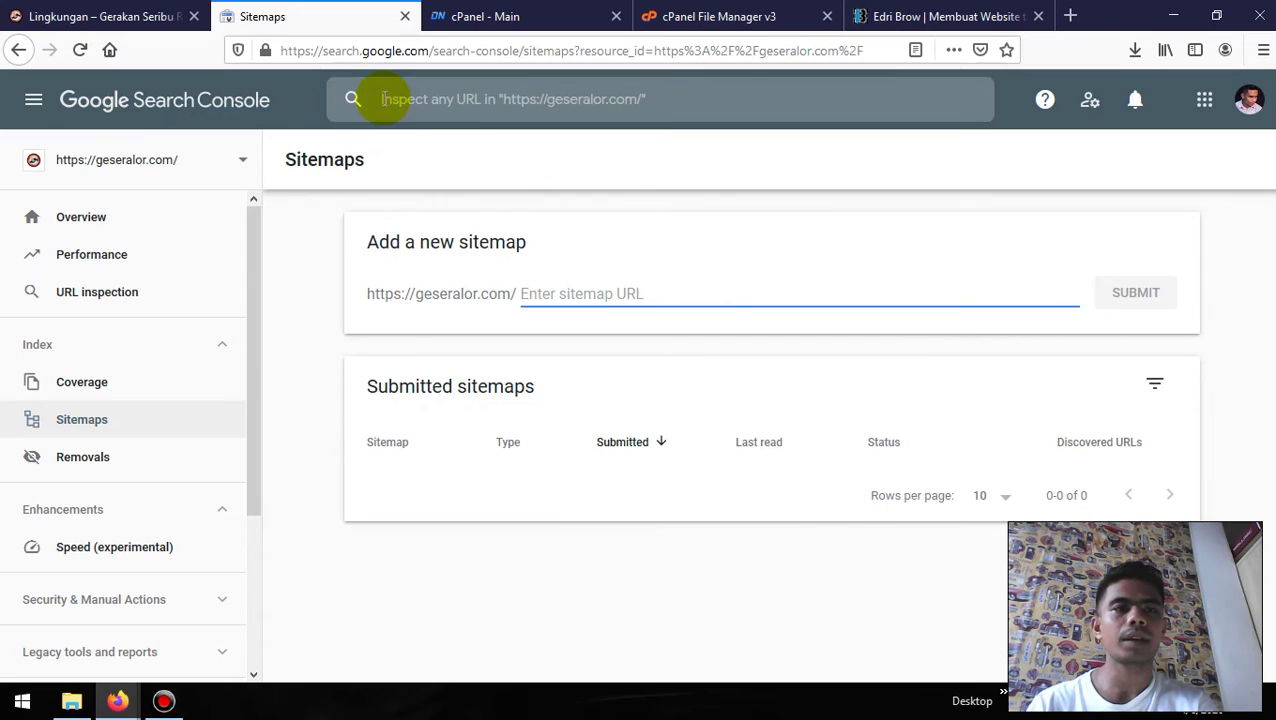
- Return to the geseralor.com website, open its WordPress login page and log in to the dashboard with the saved credentials
{"action": "left_click", "coordinate": [140, 16]}
{"action": "left_click", "coordinate": [178, 180]}
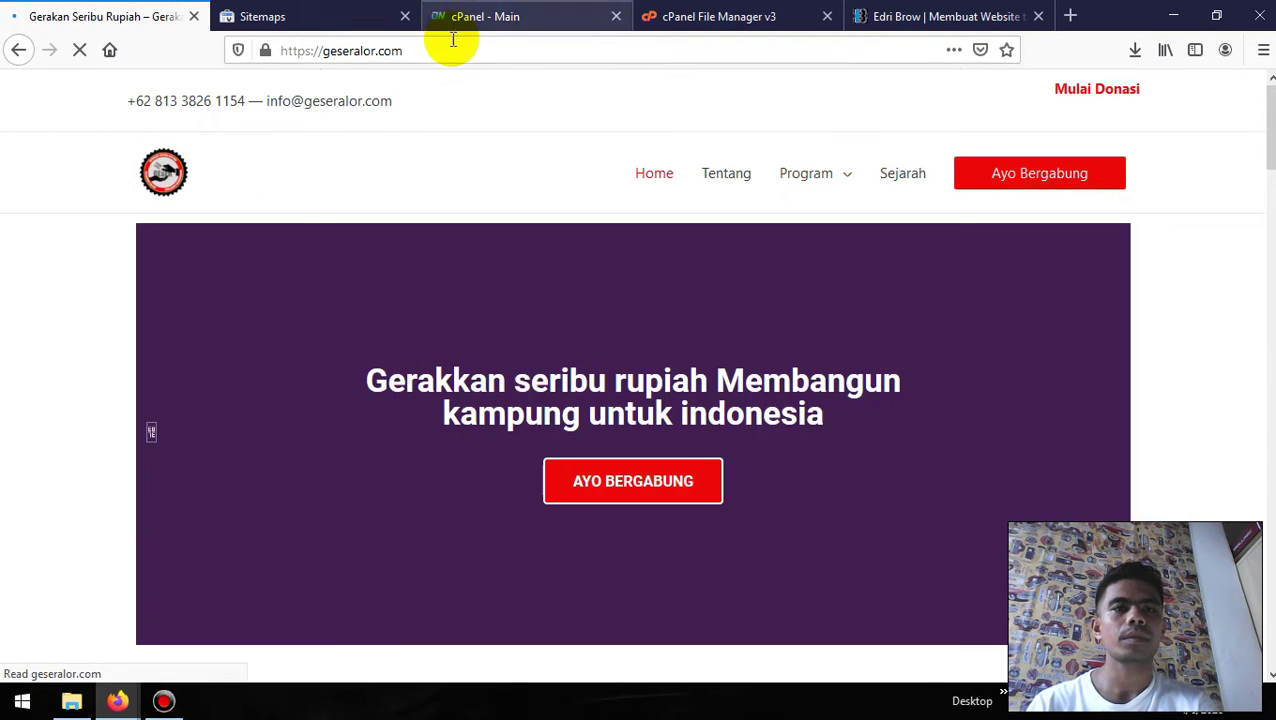
{"action": "left_click", "coordinate": [441, 53]}
{"action": "type", "text": "geseralor.com/wp-admin"}
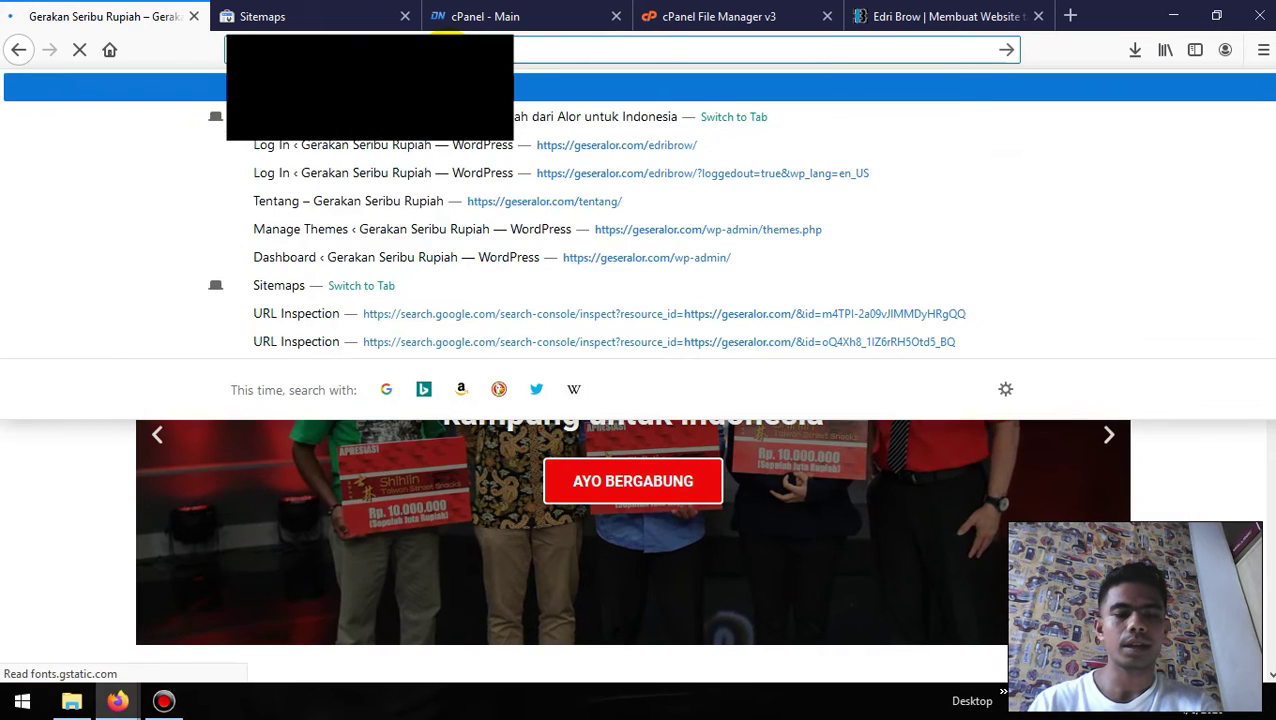
{"action": "key", "text": "Return"}
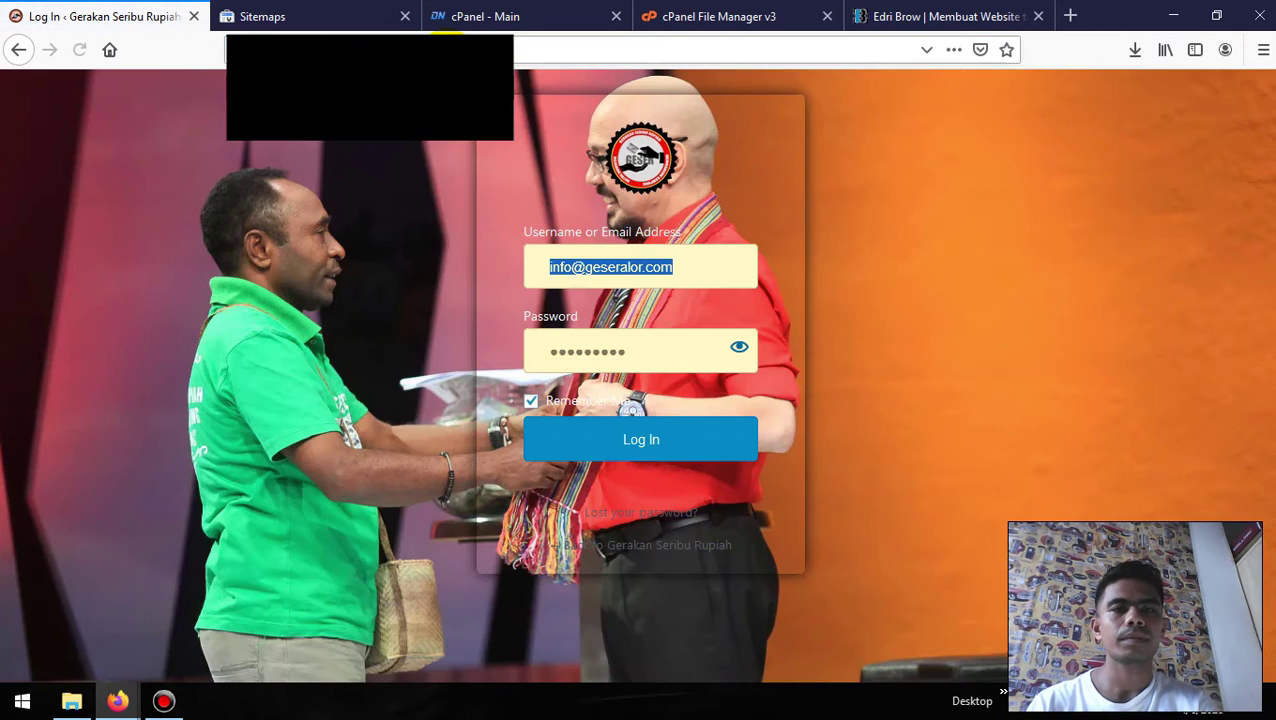
{"action": "left_click", "coordinate": [634, 438]}
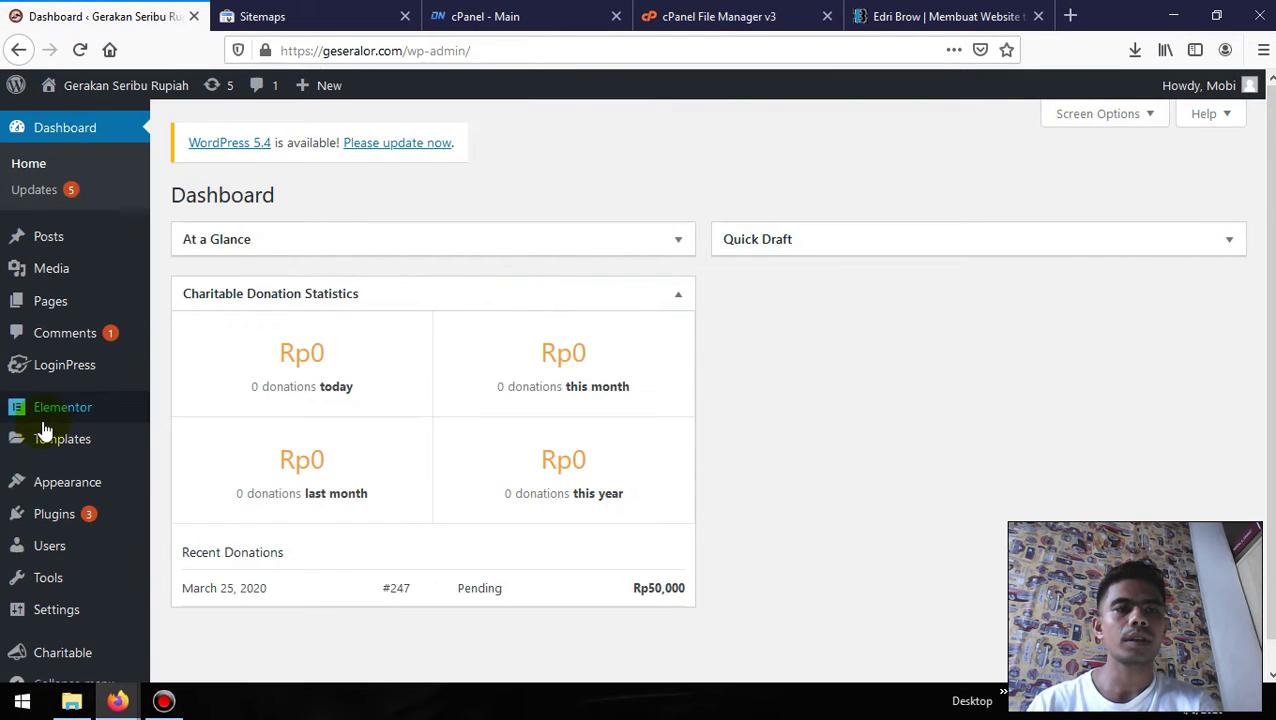
- Open the page for adding new WordPress plugins and search it for "seo"
{"action": "scroll", "coordinate": [43, 427], "scroll_direction": "down", "scroll_amount": 1}
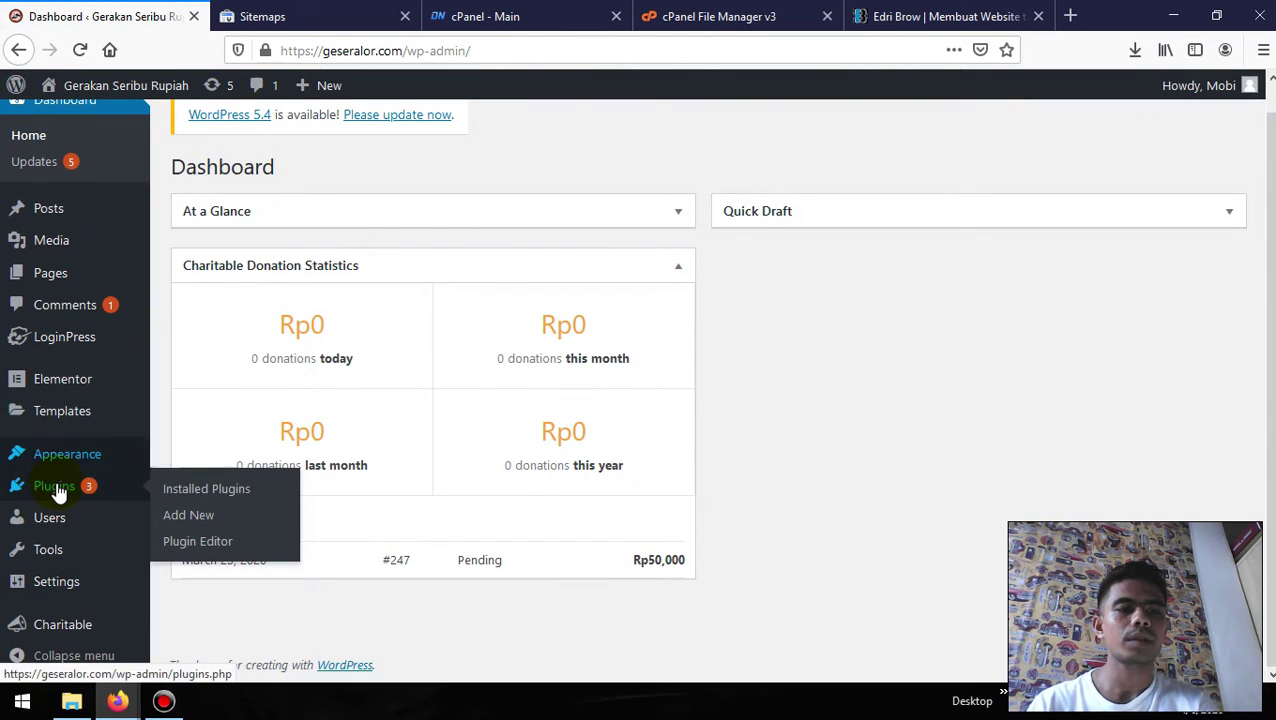
{"action": "mouse_move", "coordinate": [134, 490]}
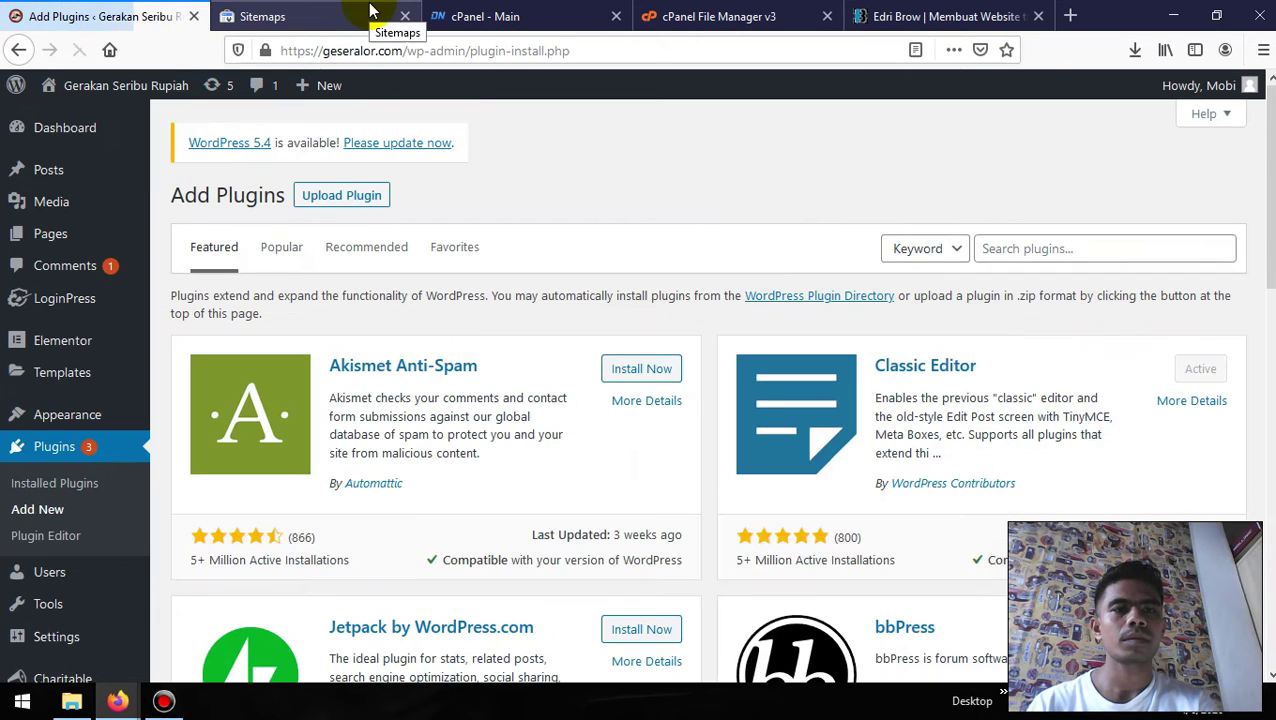
{"action": "left_click", "coordinate": [1028, 248]}
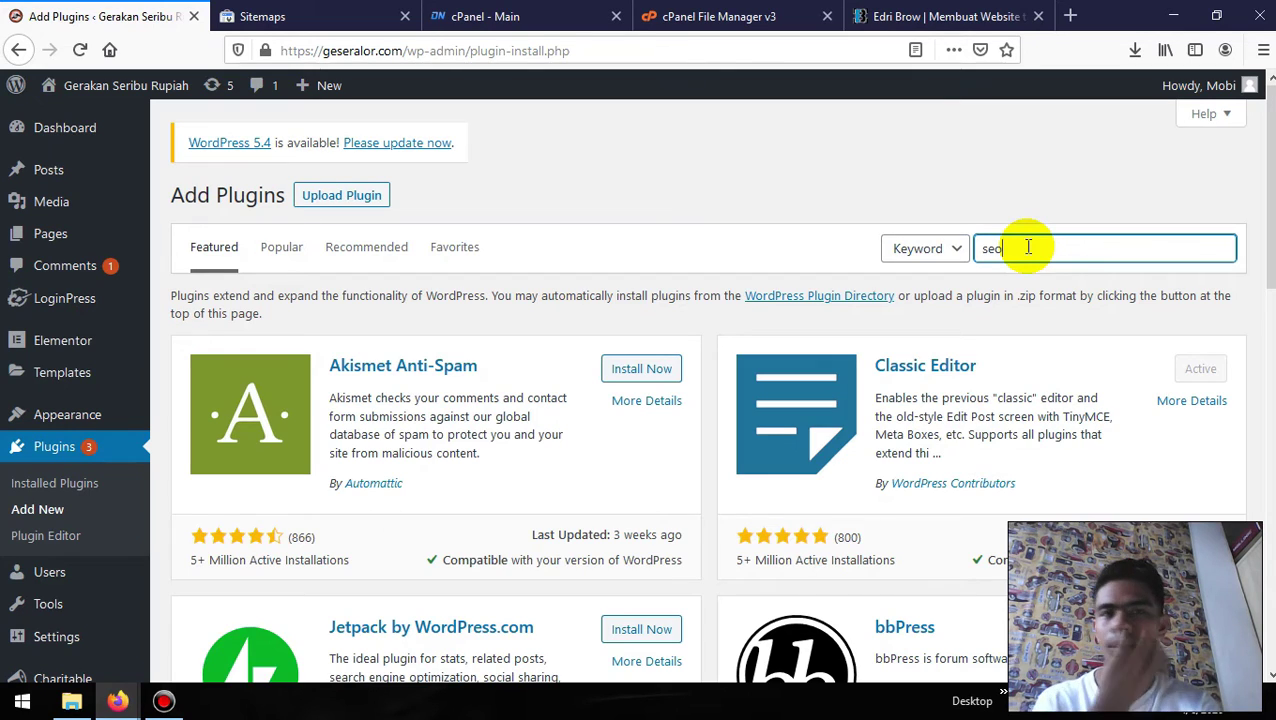
{"action": "key", "text": "Return"}
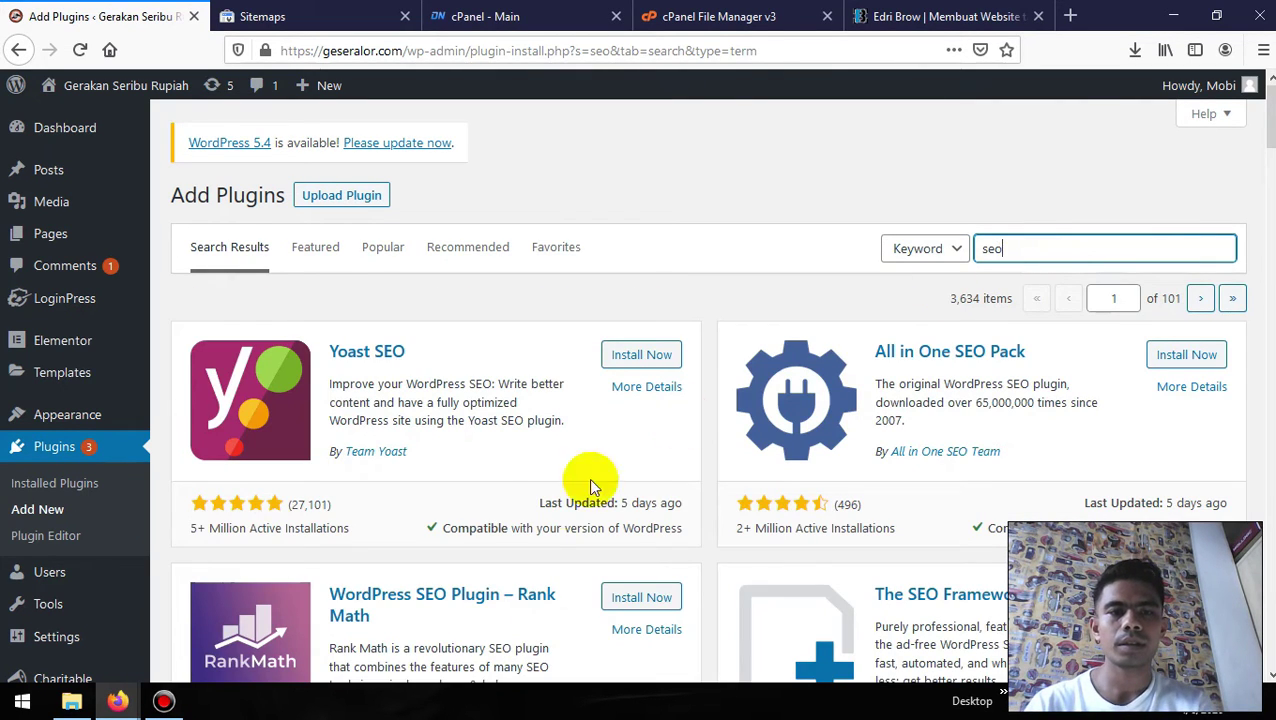
- Compare the SEO plugins found, such as Yoast SEO, All in One SEO Pack, Rank Math and The SEO Framework
{"action": "scroll", "coordinate": [533, 535], "scroll_direction": "down", "scroll_amount": 1}
{"action": "scroll", "coordinate": [535, 540], "scroll_direction": "down", "scroll_amount": 1}
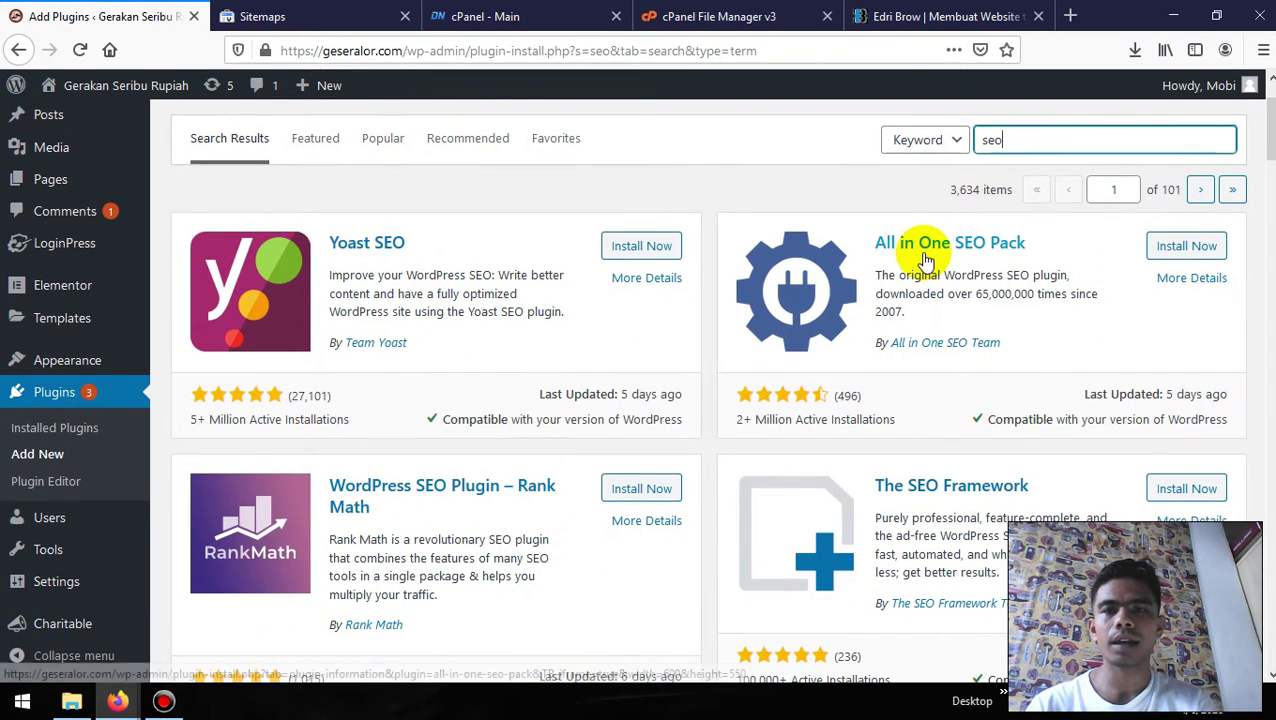
{"action": "scroll", "coordinate": [574, 368], "scroll_direction": "down", "scroll_amount": 2}
{"action": "scroll", "coordinate": [572, 368], "scroll_direction": "down", "scroll_amount": 1}
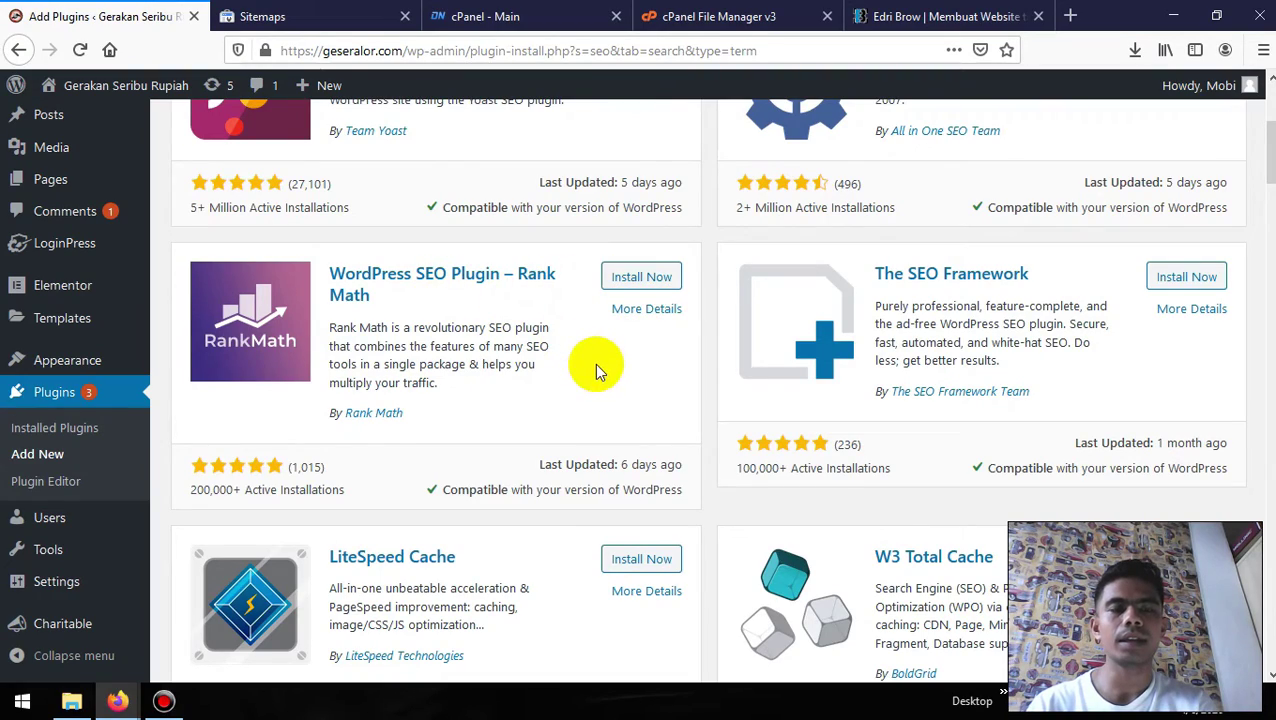
{"action": "scroll", "coordinate": [594, 366], "scroll_direction": "up", "scroll_amount": 1}
{"action": "scroll", "coordinate": [594, 368], "scroll_direction": "up", "scroll_amount": 3}
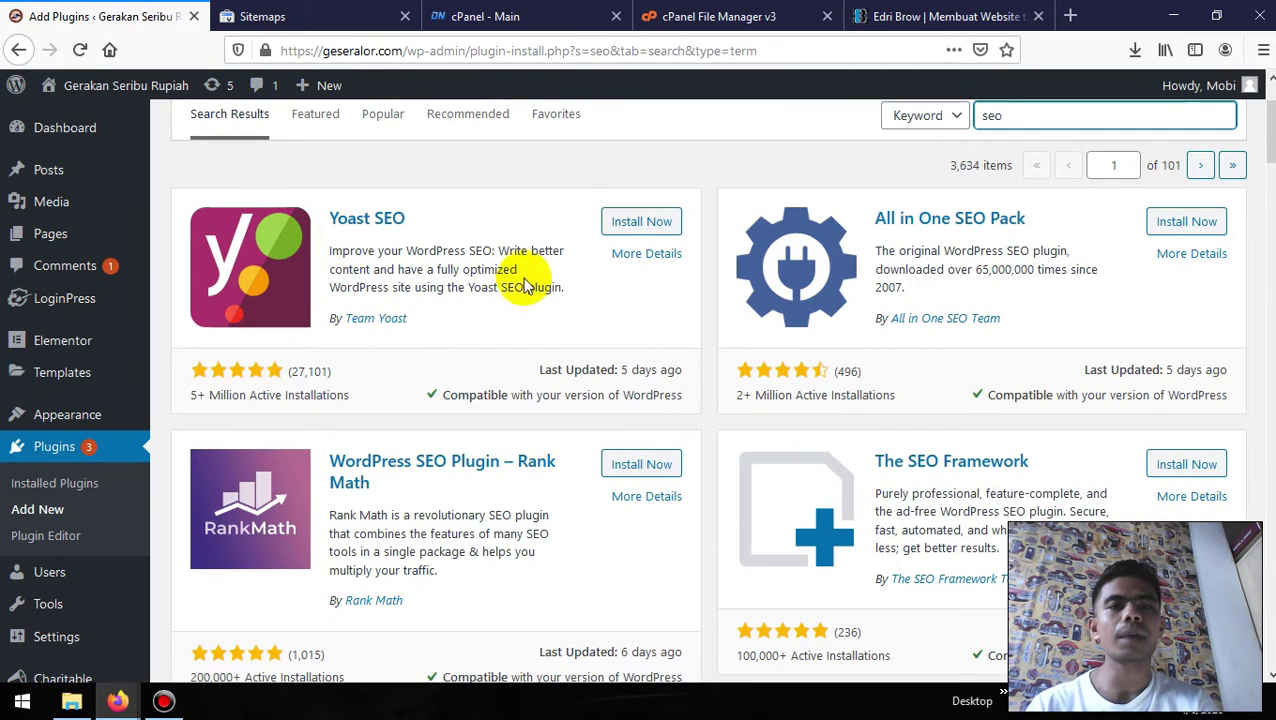
{"action": "scroll", "coordinate": [524, 280], "scroll_direction": "down", "scroll_amount": 2}
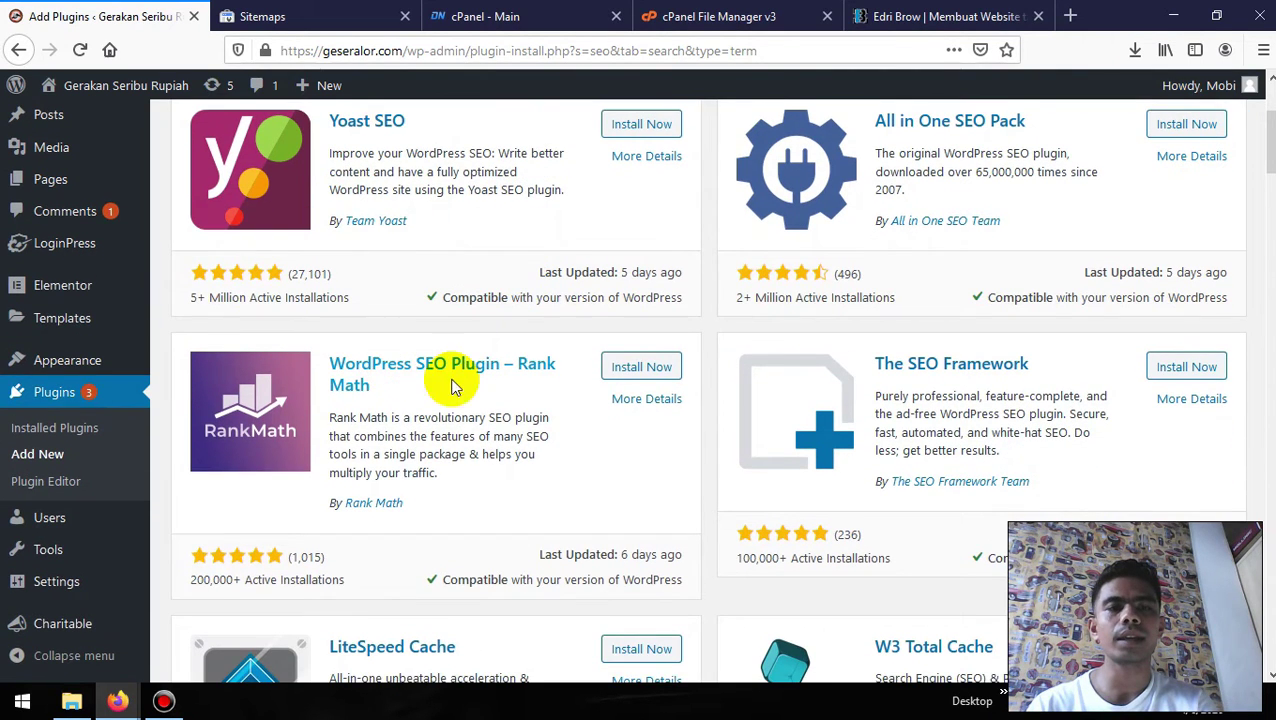
{"action": "scroll", "coordinate": [470, 392], "scroll_direction": "up", "scroll_amount": 1}
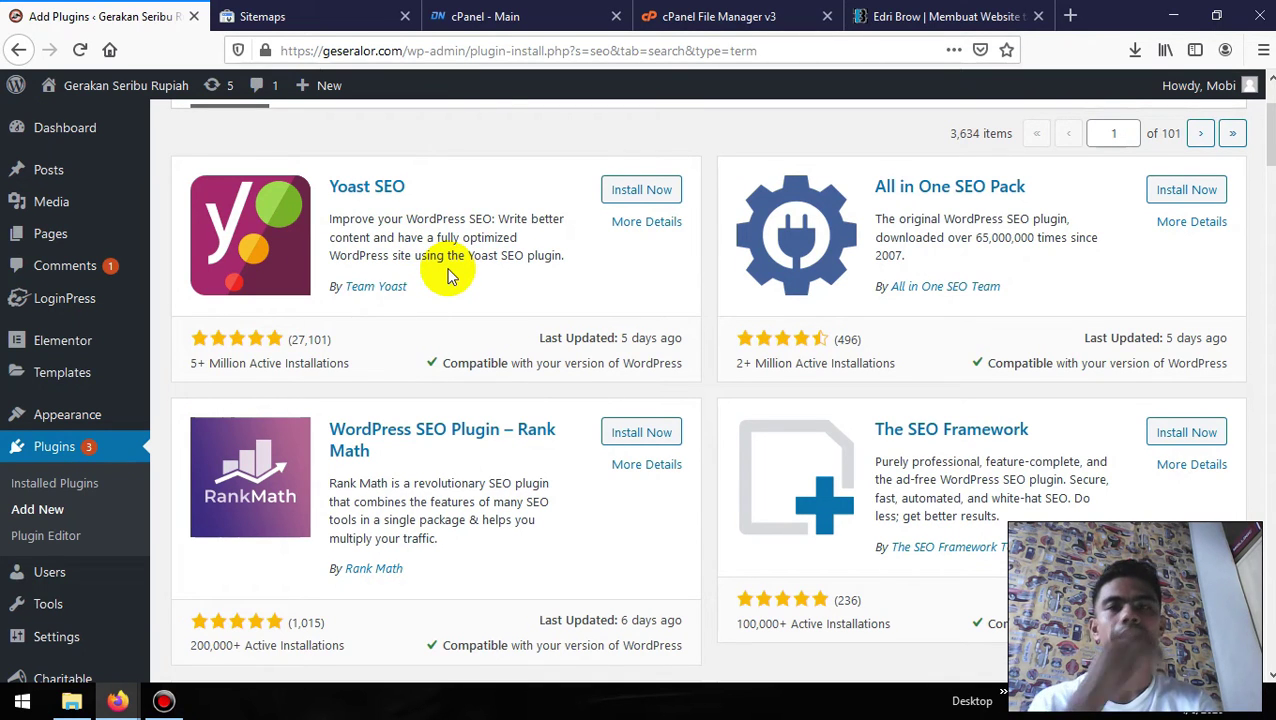
{"action": "scroll", "coordinate": [447, 277], "scroll_direction": "down", "scroll_amount": 3}
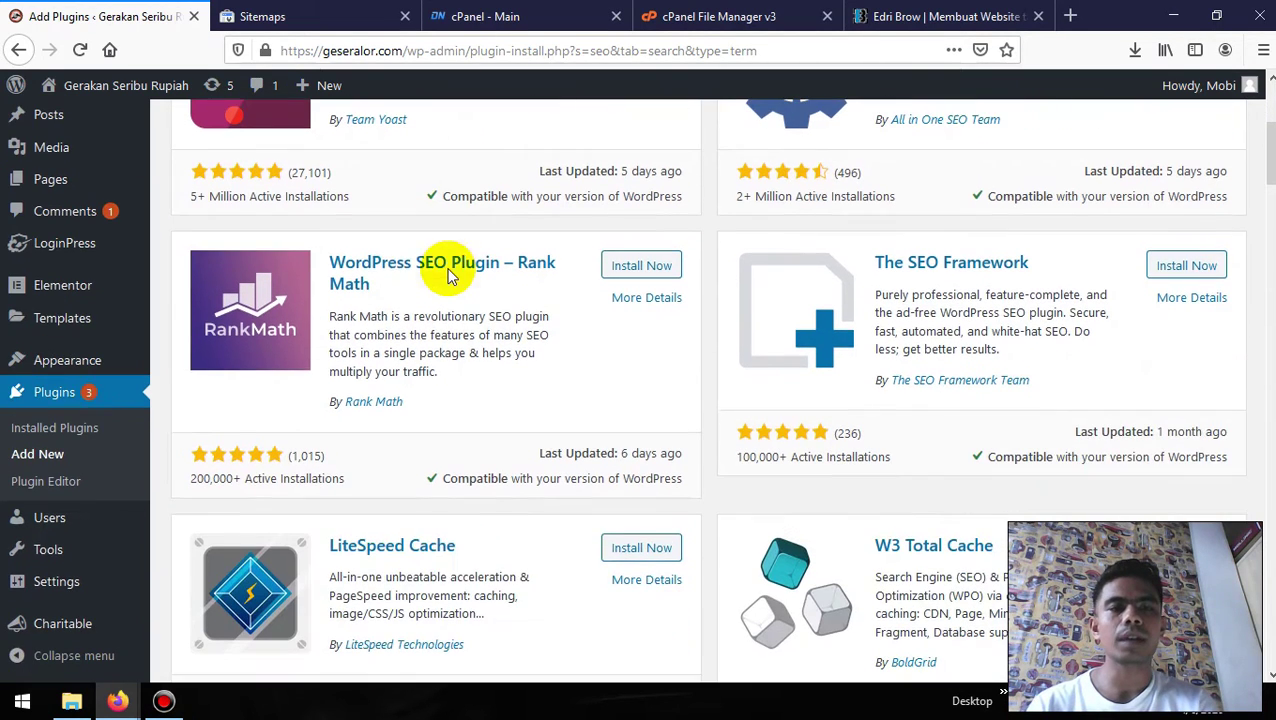
{"action": "scroll", "coordinate": [516, 360], "scroll_direction": "down", "scroll_amount": 3}
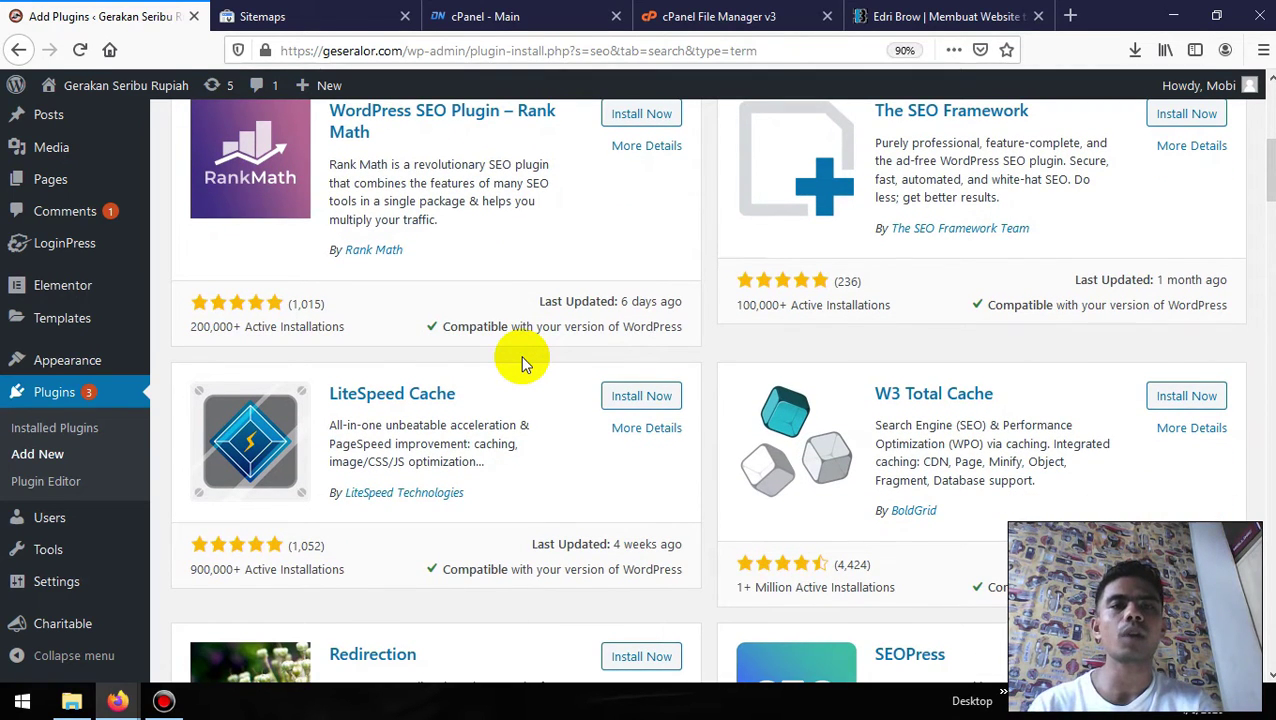
- Install the WordPress SEO Plugin – Rank Math from the plugin search results
{"action": "key", "text": "ctrl+minus"}
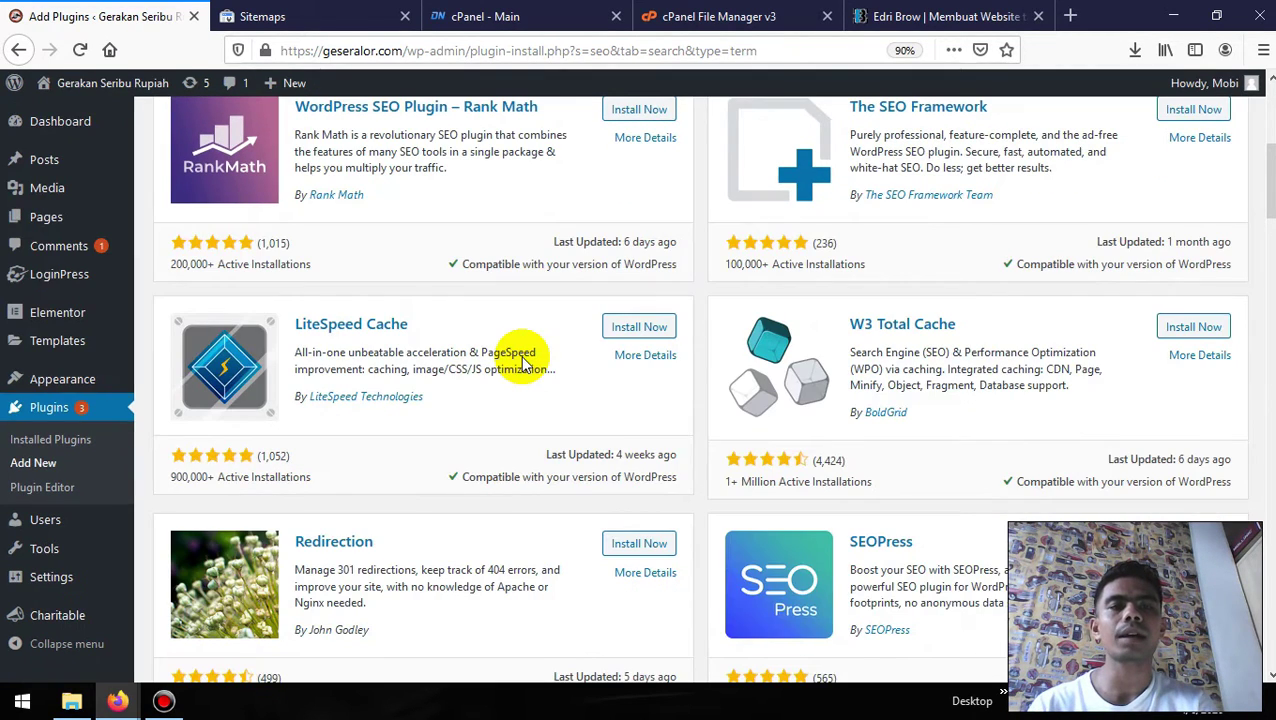
{"action": "left_click", "coordinate": [911, 47]}
{"action": "scroll", "coordinate": [507, 347], "scroll_direction": "up", "scroll_amount": 2}
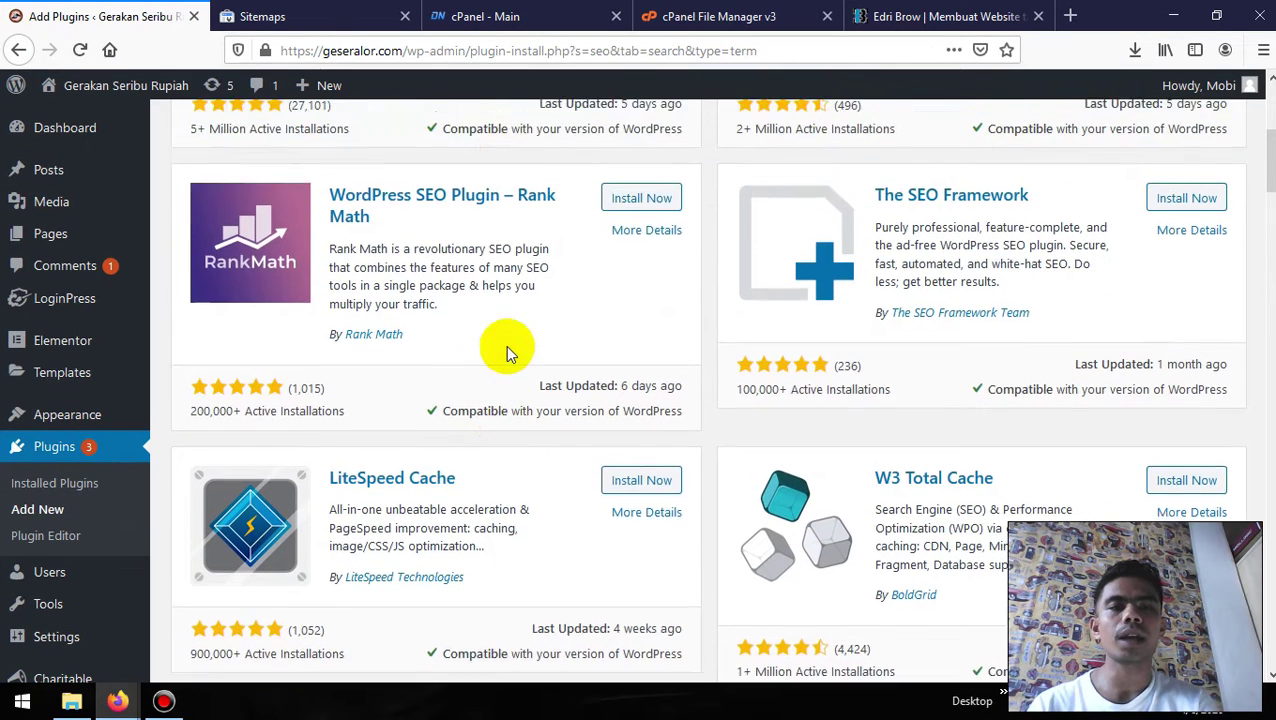
{"action": "left_click", "coordinate": [638, 240]}
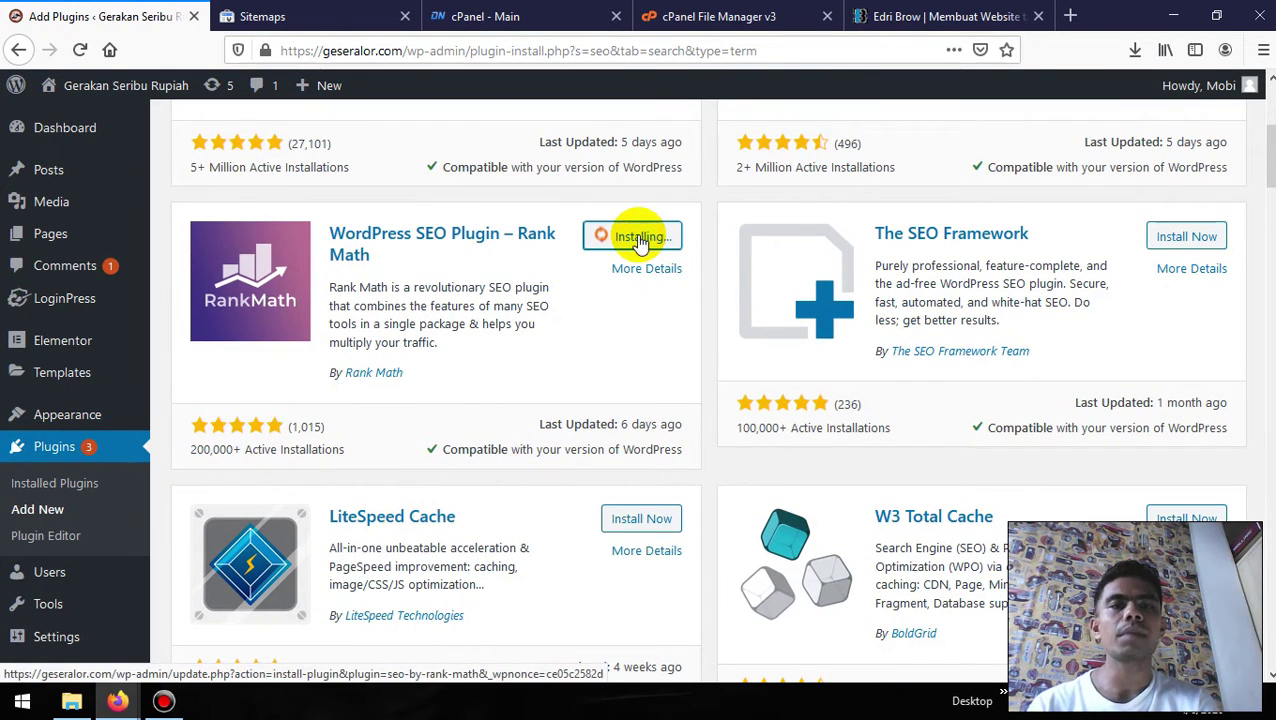
- Examine disparalor.com's sub-page links in the "dispar alor" Google results in the private window, and return to the Search Console window
{"action": "left_click", "coordinate": [262, 16]}
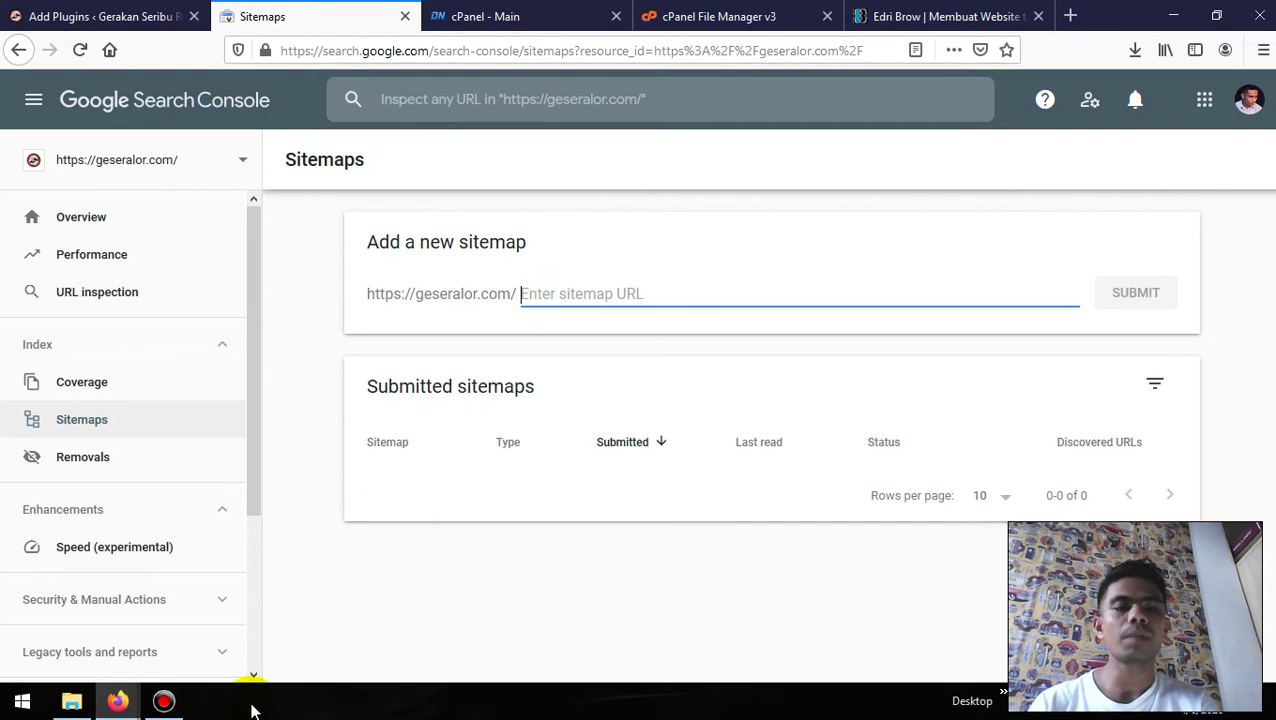
{"action": "mouse_move", "coordinate": [118, 706]}
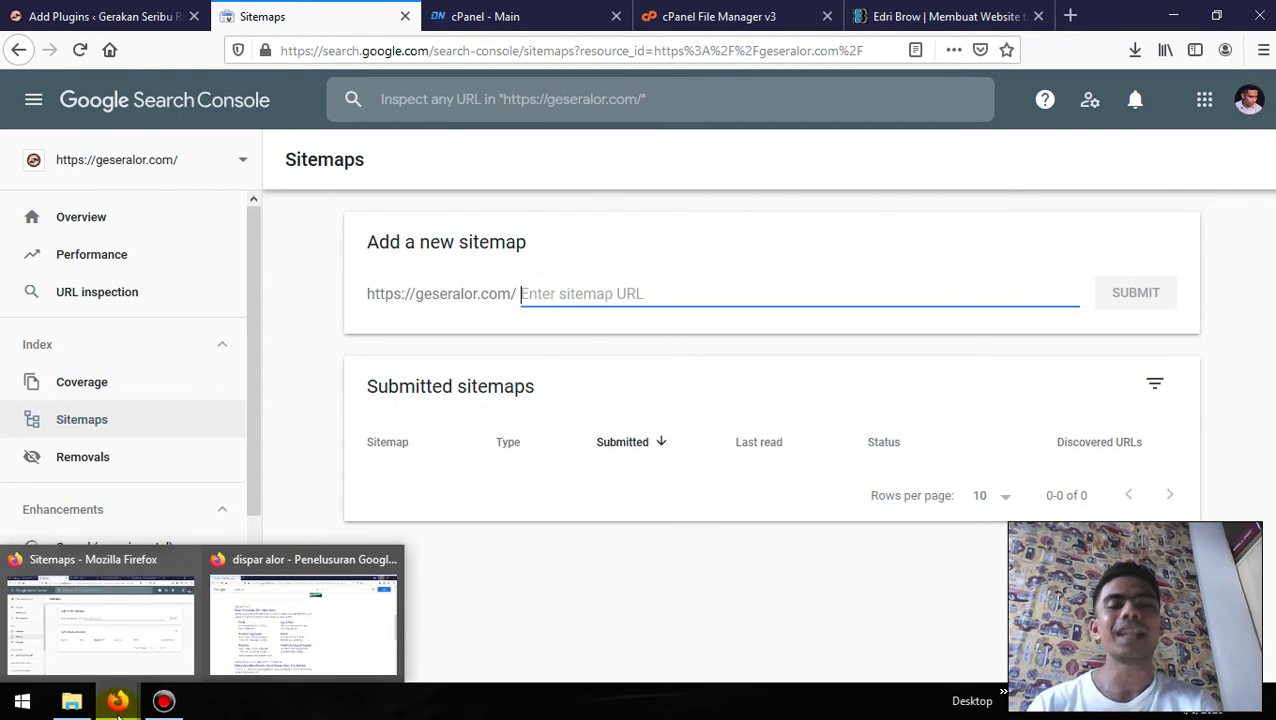
{"action": "left_click", "coordinate": [300, 600]}
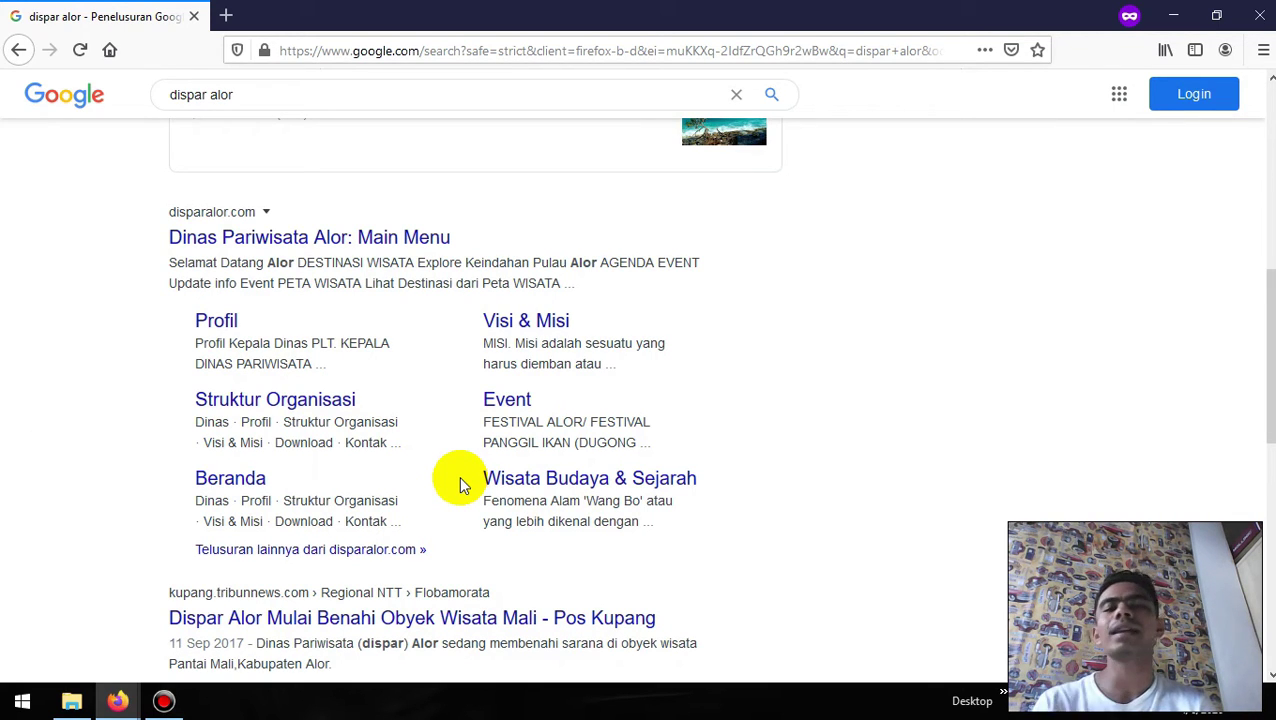
{"action": "left_click", "coordinate": [118, 700]}
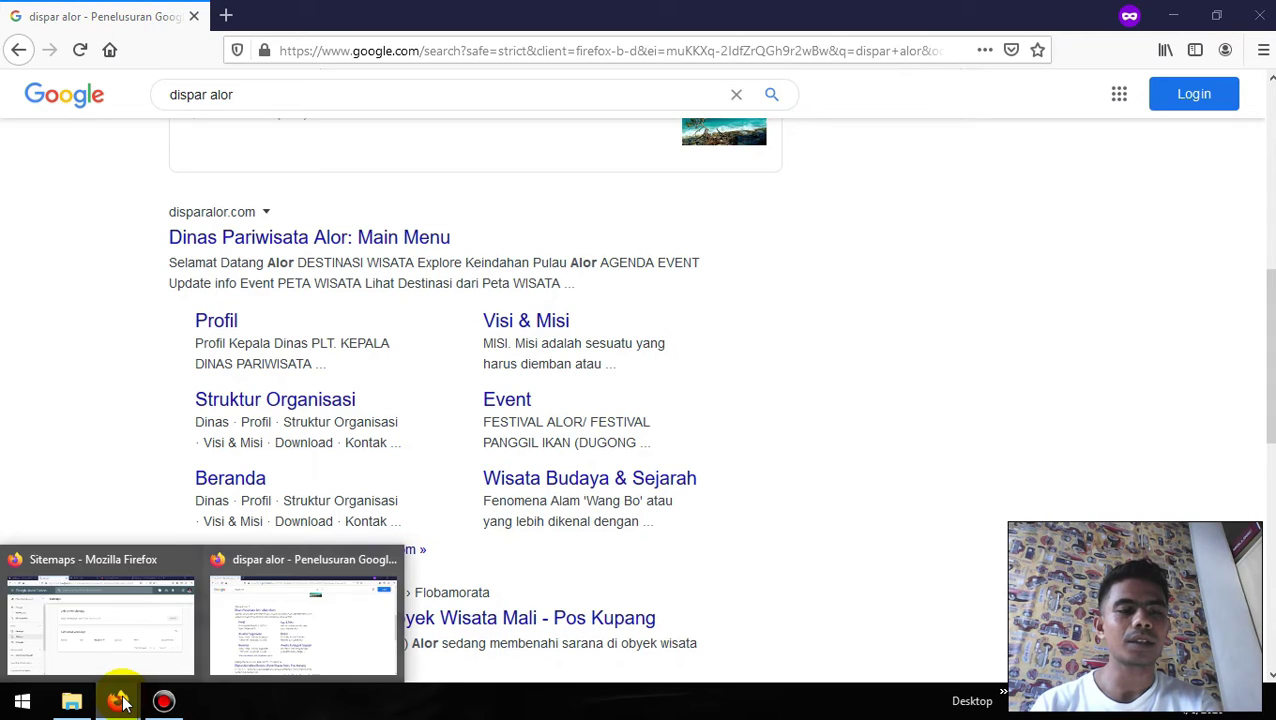
{"action": "left_click", "coordinate": [313, 618]}
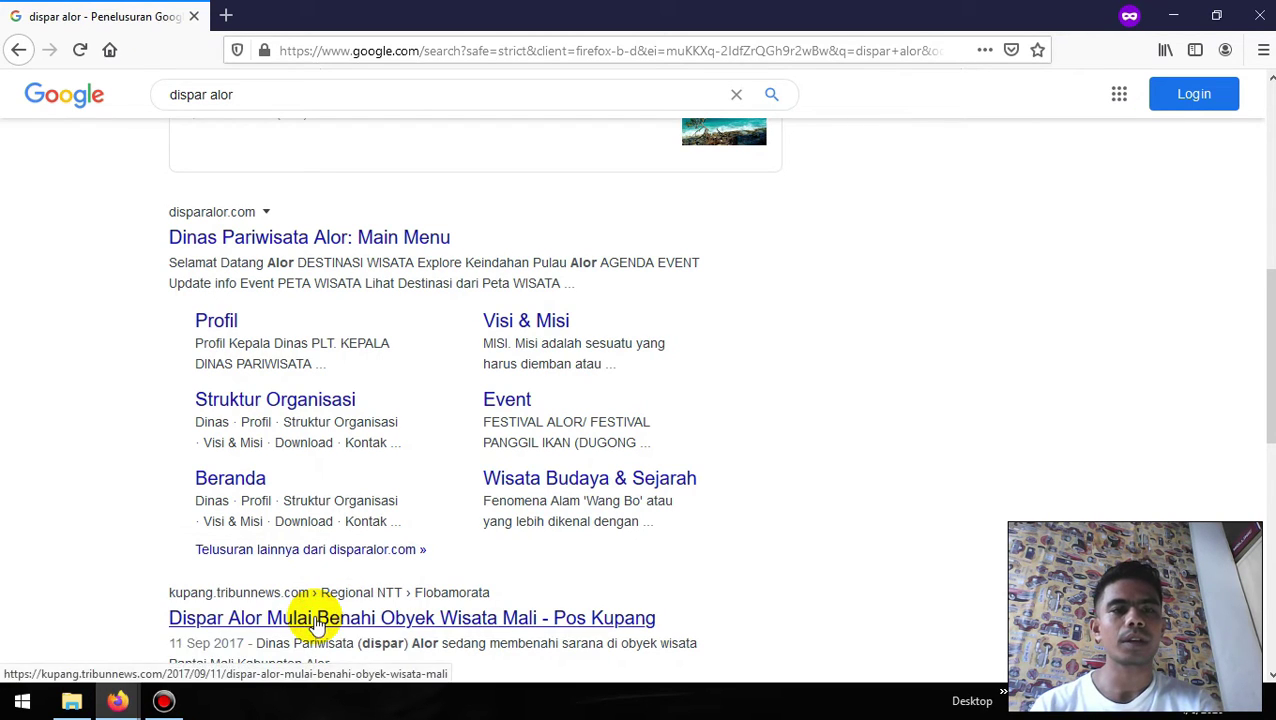
{"action": "left_click", "coordinate": [118, 700]}
{"action": "left_click", "coordinate": [77, 557]}
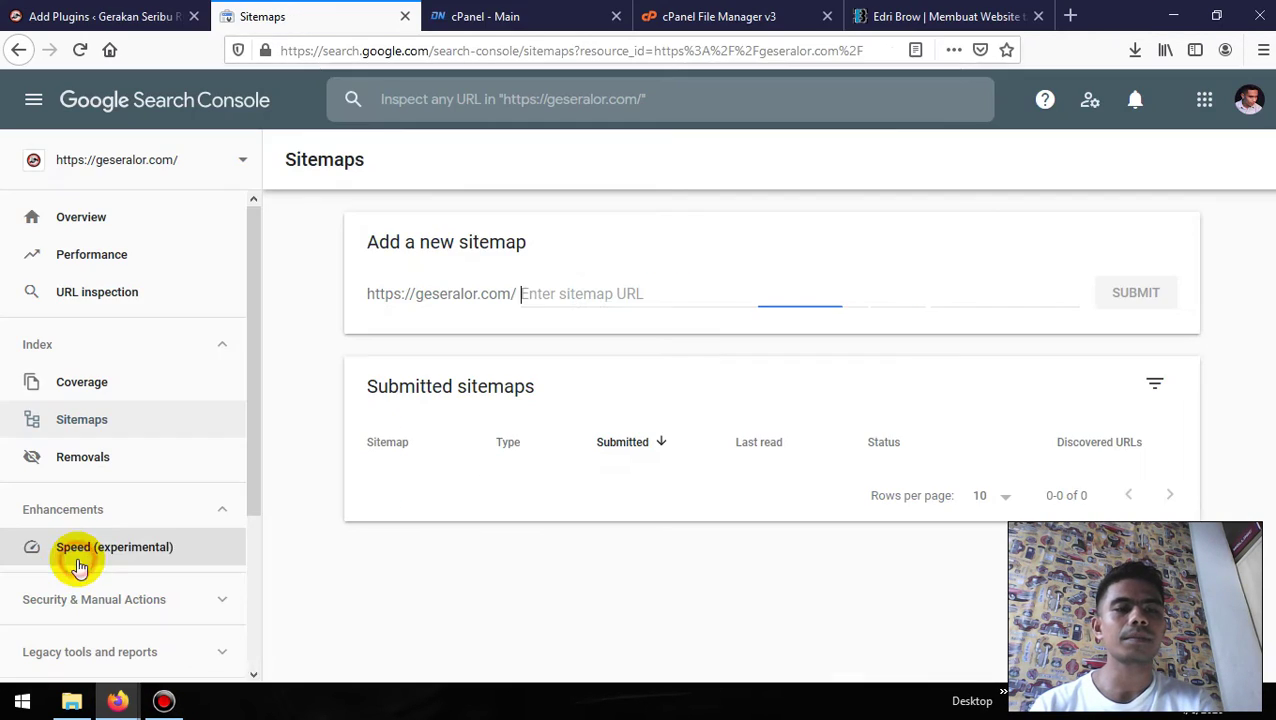
- Activate the installed Rank Math plugin and connect geseralor.com to a Rank Math account through Google sign-in
{"action": "left_click", "coordinate": [105, 14]}
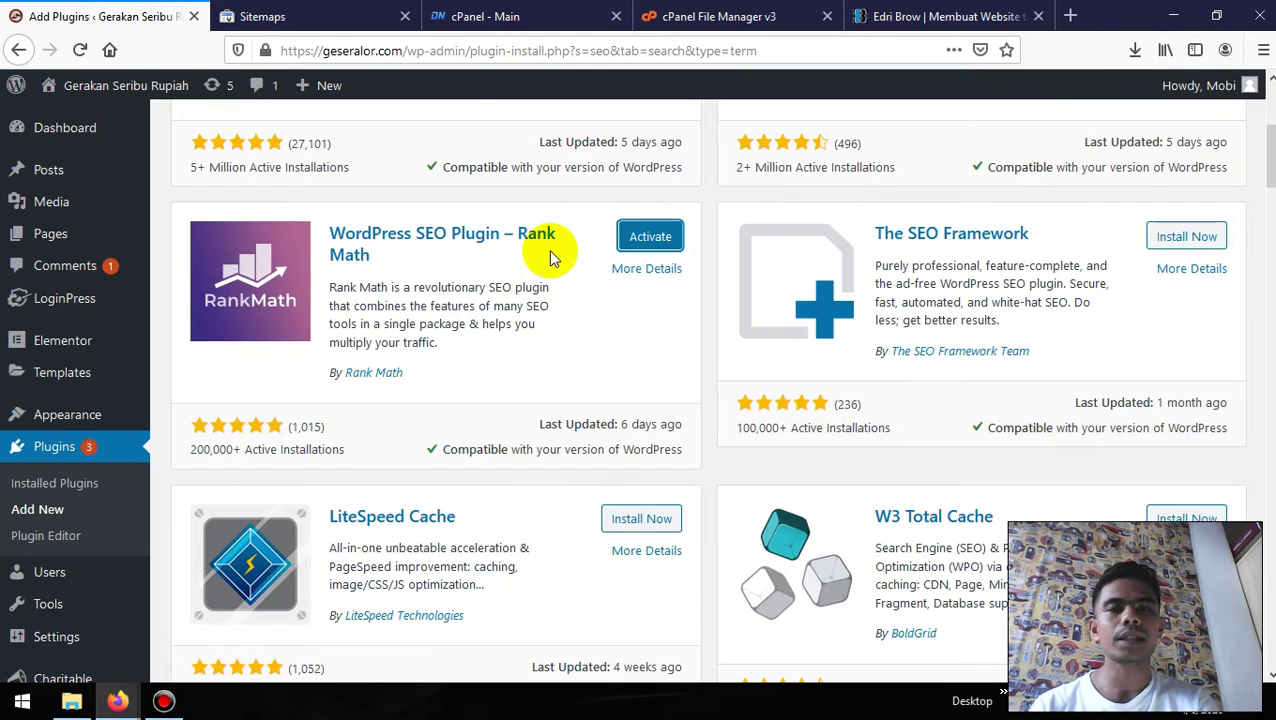
{"action": "left_click", "coordinate": [652, 237]}
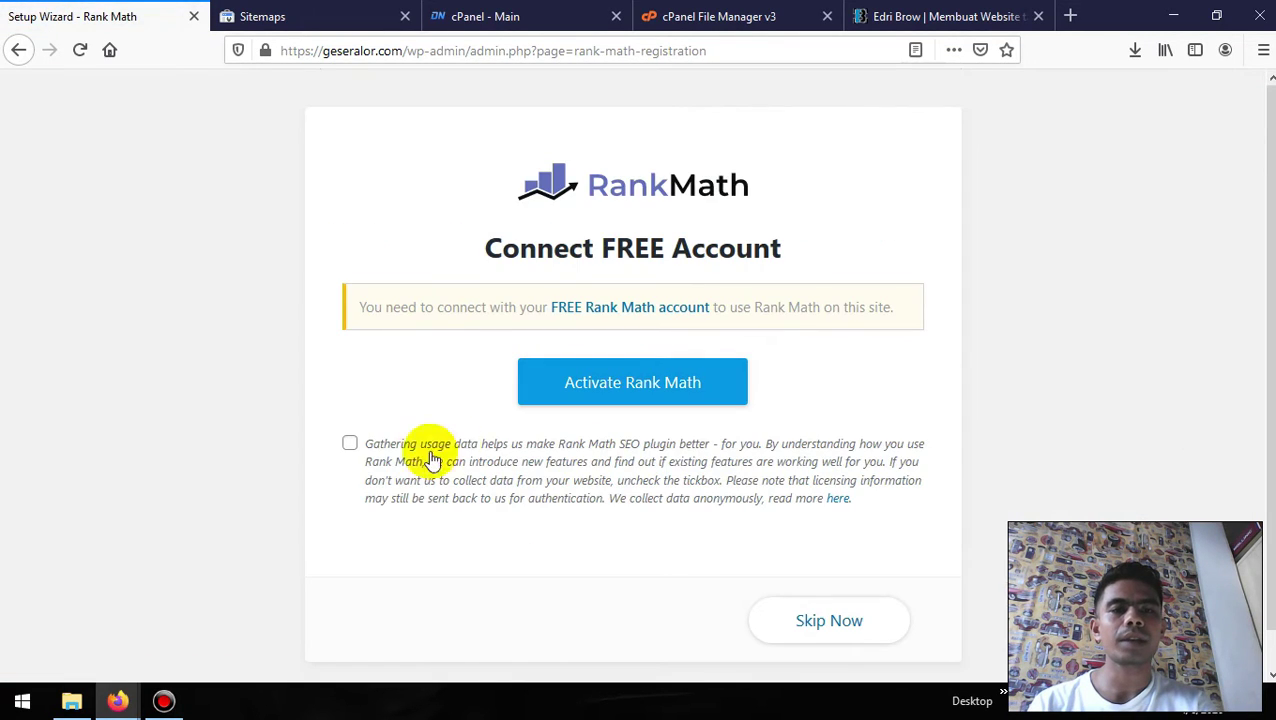
{"action": "scroll", "coordinate": [482, 455], "scroll_direction": "down", "scroll_amount": 1}
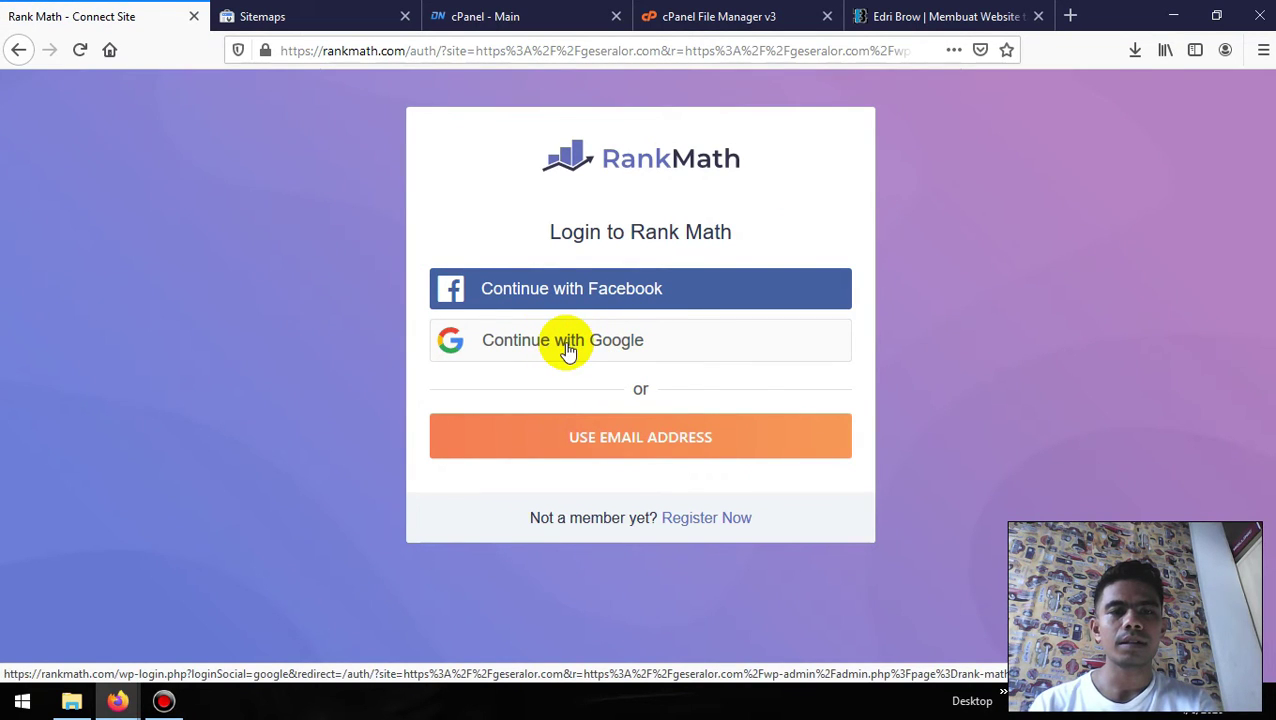
{"action": "left_click", "coordinate": [567, 350]}
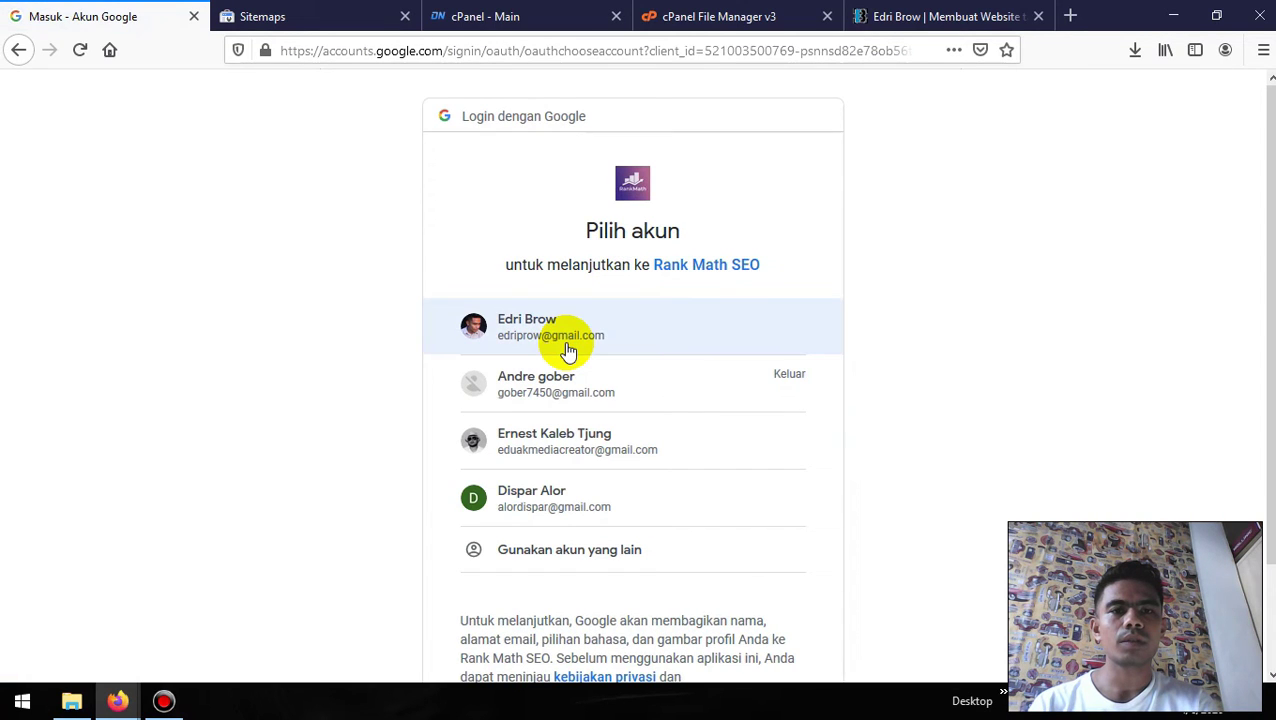
{"action": "left_click", "coordinate": [558, 344]}
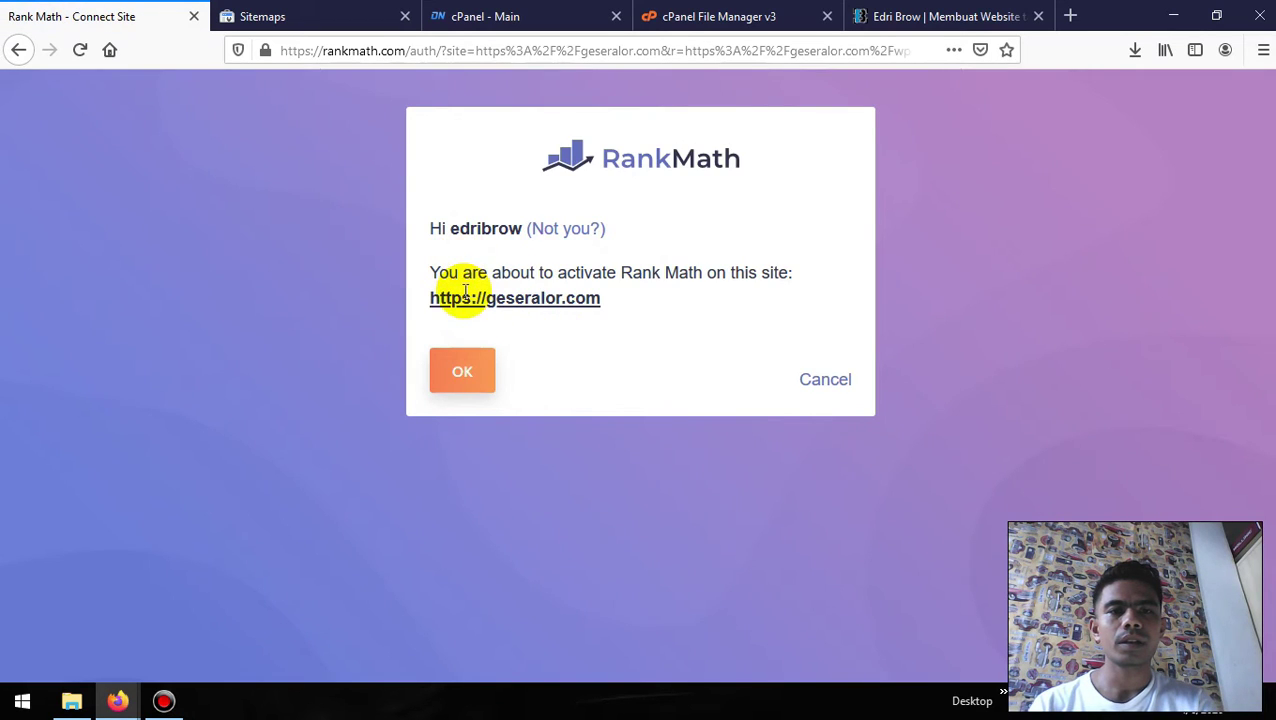
{"action": "left_click", "coordinate": [455, 377]}
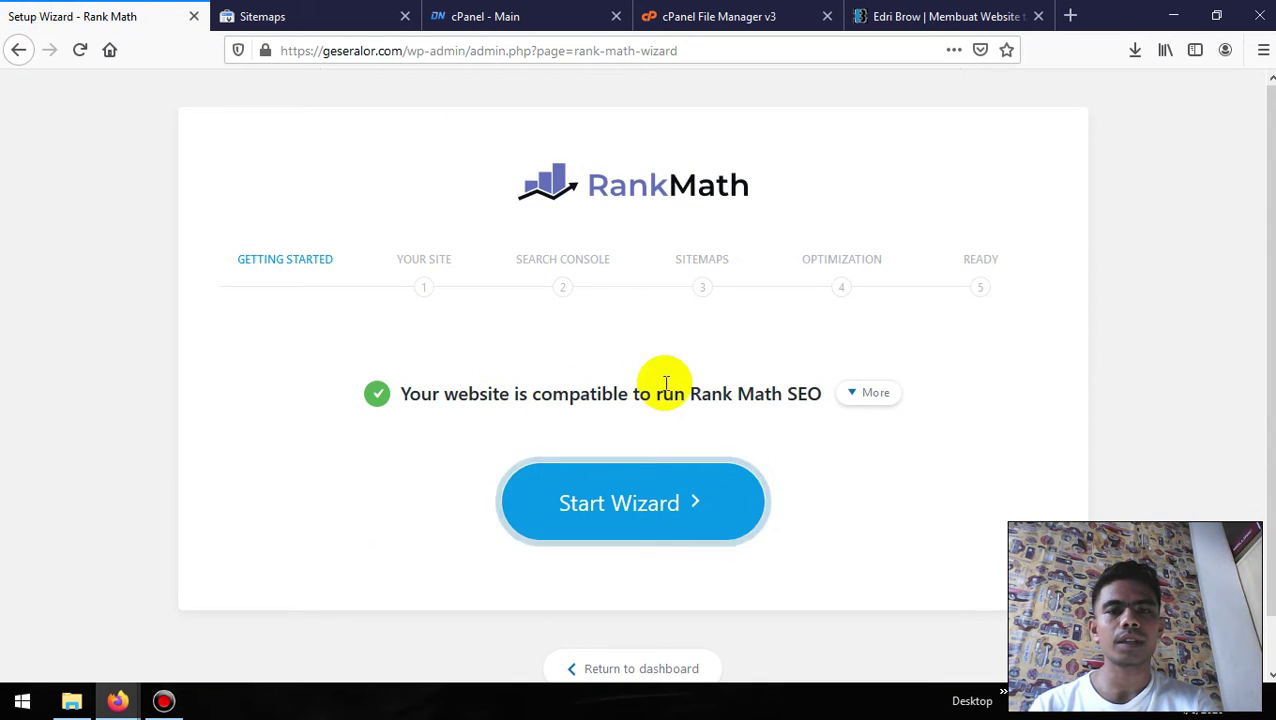
- Start the Rank Math setup wizard and set the type of the Gerakan Seribu Rupiah site to Community Blog/News Site
{"action": "left_click", "coordinate": [632, 507]}
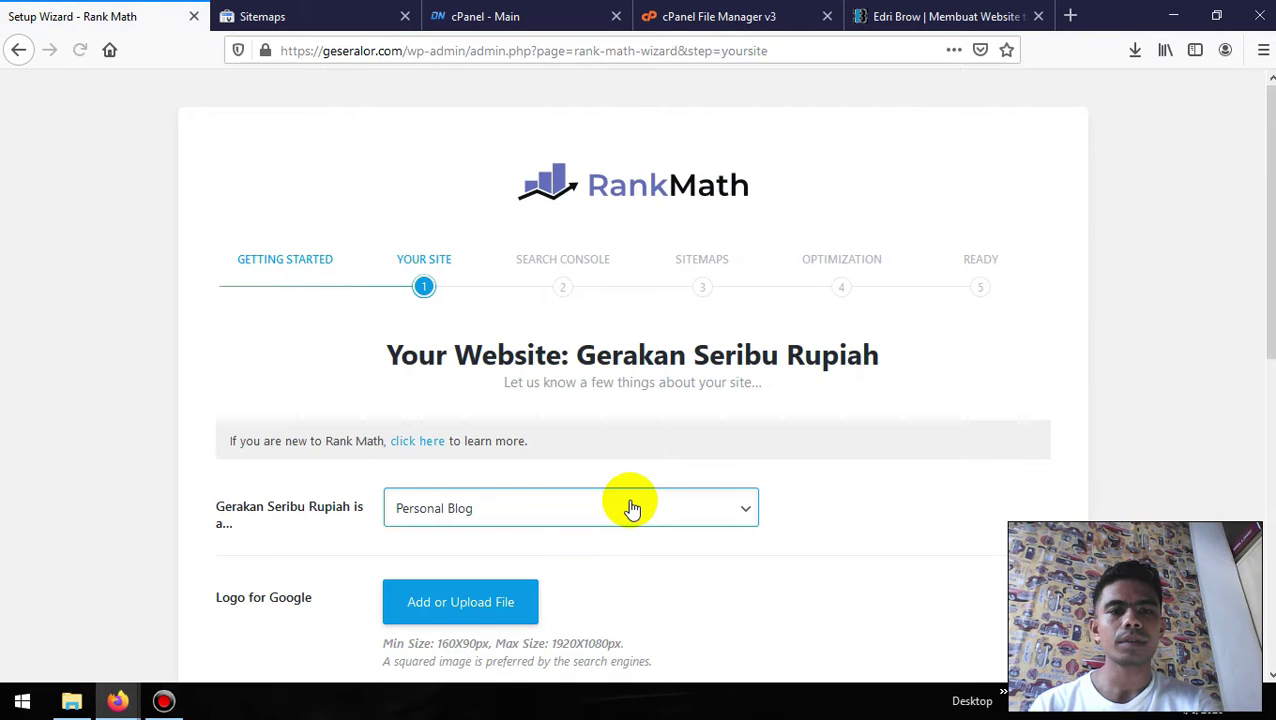
{"action": "scroll", "coordinate": [629, 507], "scroll_direction": "down", "scroll_amount": 3}
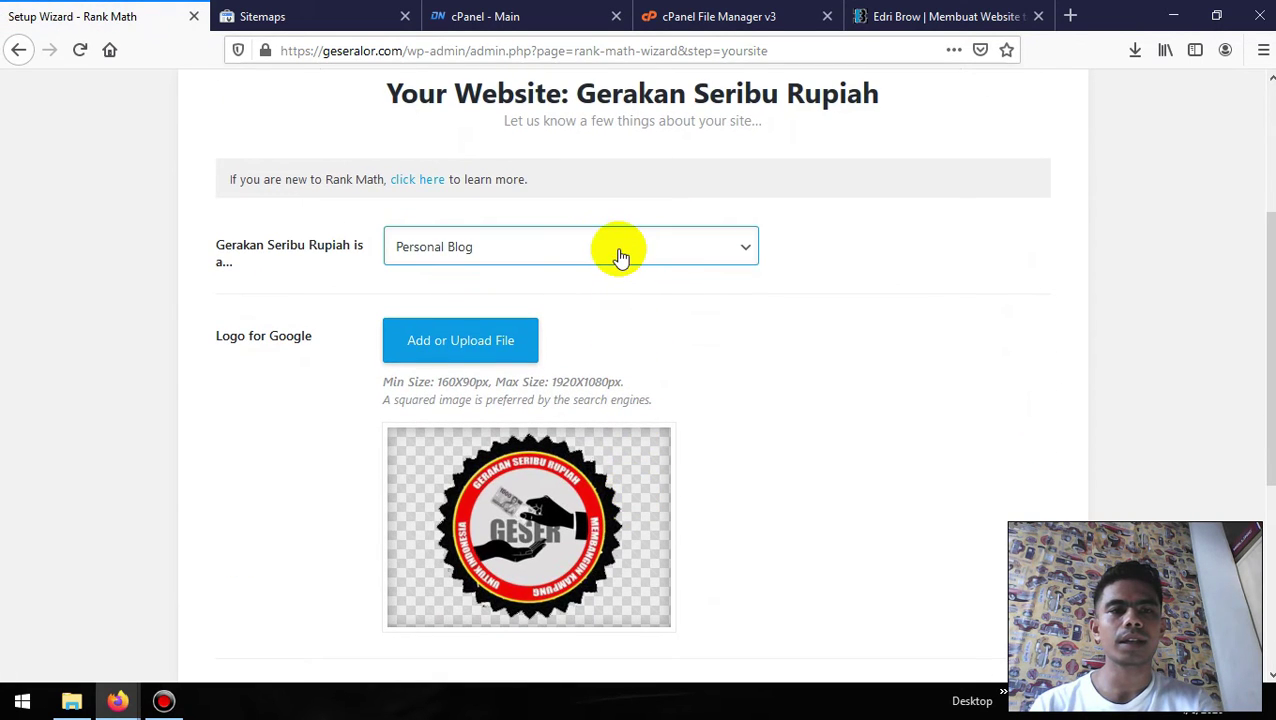
{"action": "left_click", "coordinate": [563, 243]}
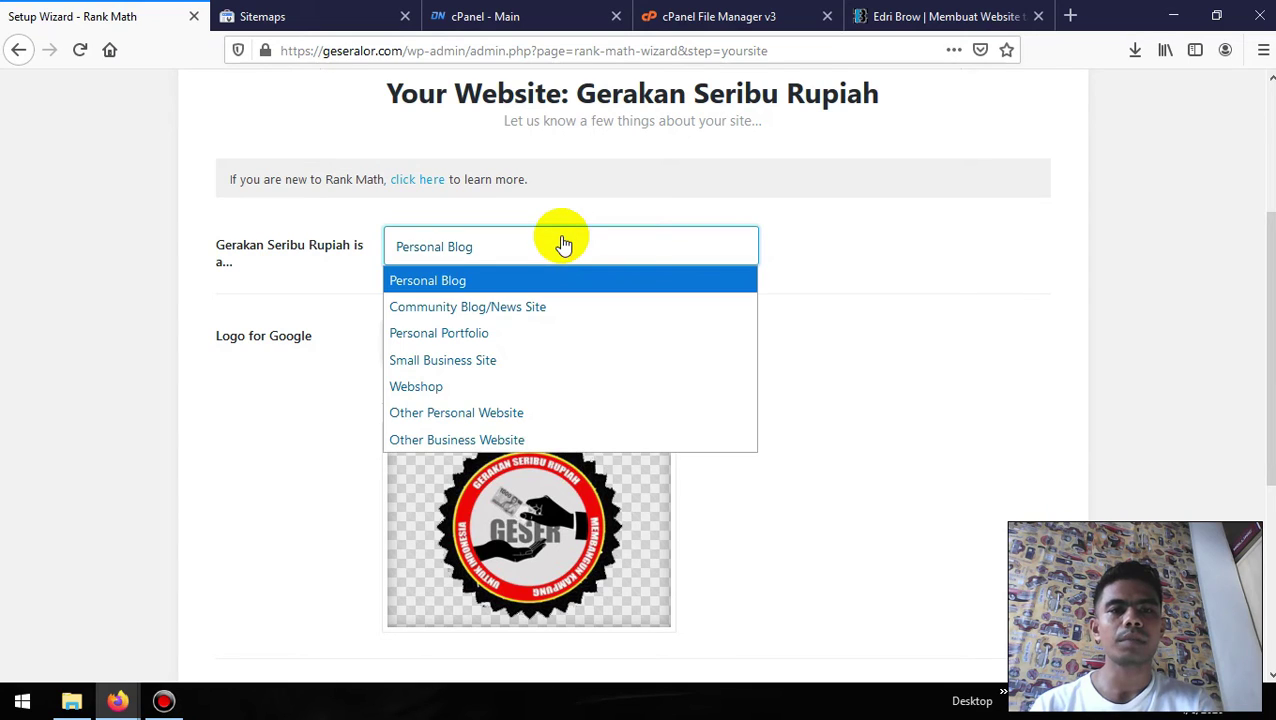
{"action": "key", "text": "Down"}
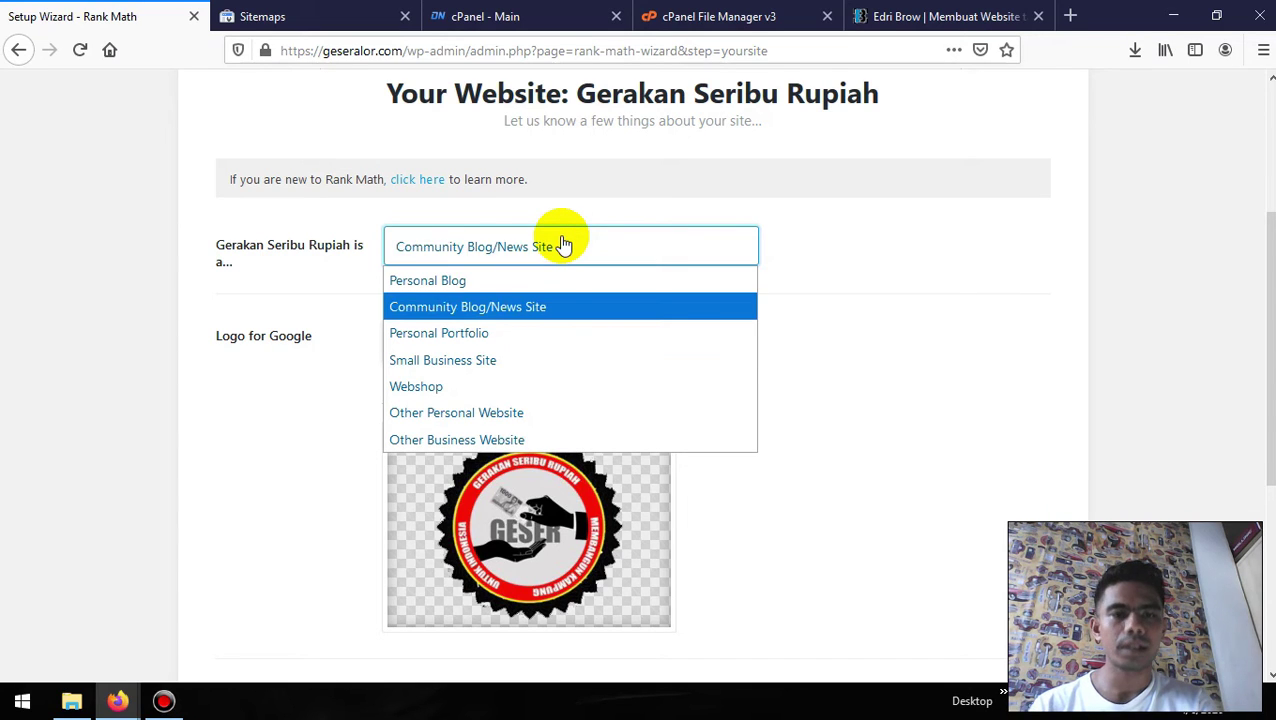
{"action": "key", "text": "Down"}
{"action": "key", "text": "Down"}
{"action": "key", "text": "Up"}
{"action": "key", "text": "Up"}
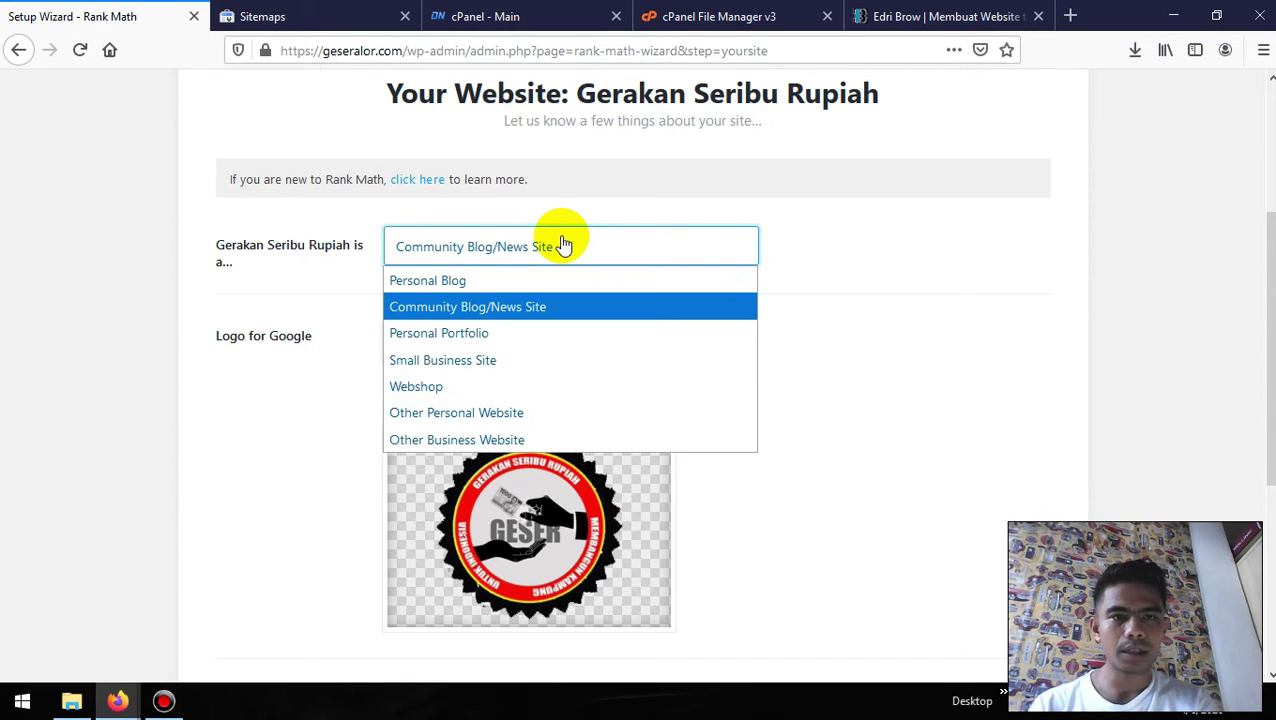
{"action": "key", "text": "Return"}
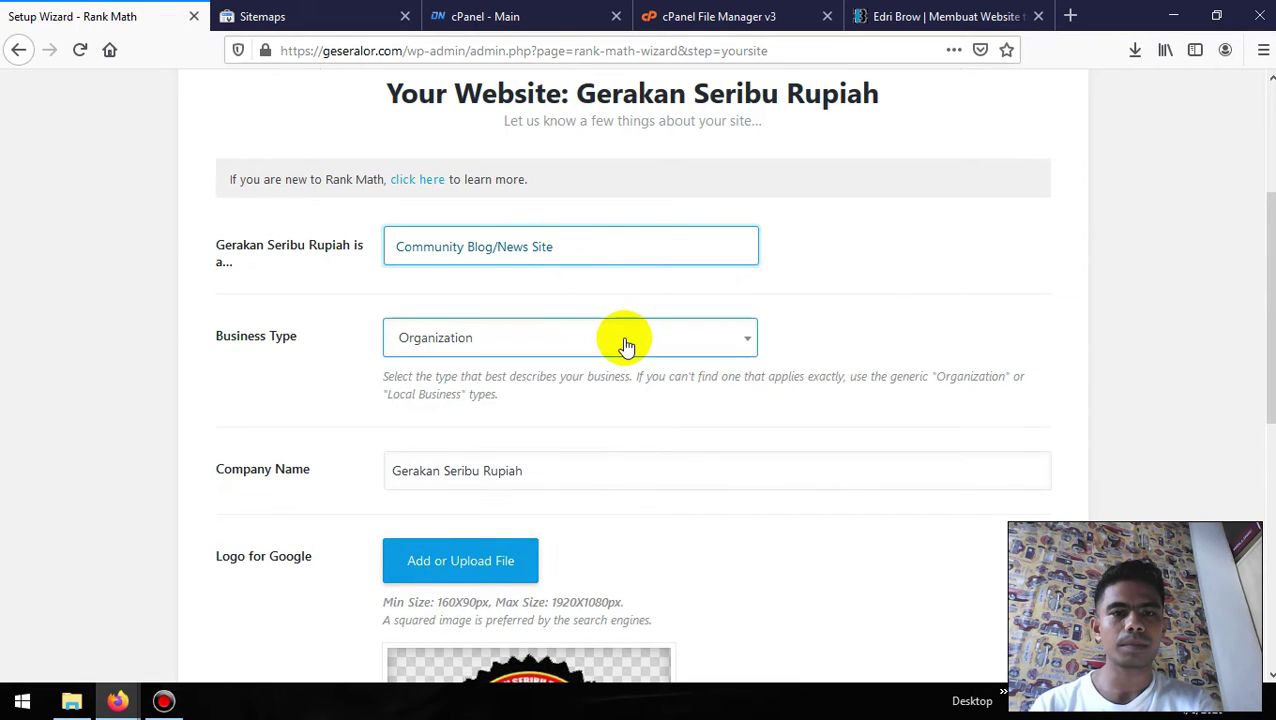
- Browse the available business types and choose Organization as the site's business type
{"action": "left_click", "coordinate": [622, 343]}
{"action": "key", "text": "Down"}
{"action": "key", "text": "Down"}
{"action": "key", "text": "Down"}
{"action": "key", "text": "Down"}
{"action": "key", "text": "Down"}
{"action": "key", "text": "Down"}
{"action": "key", "text": "Down"}
{"action": "key", "text": "Down"}
{"action": "key", "text": "Down"}
{"action": "key", "text": "Down"}
{"action": "key", "text": "Down"}
{"action": "key", "text": "Down"}
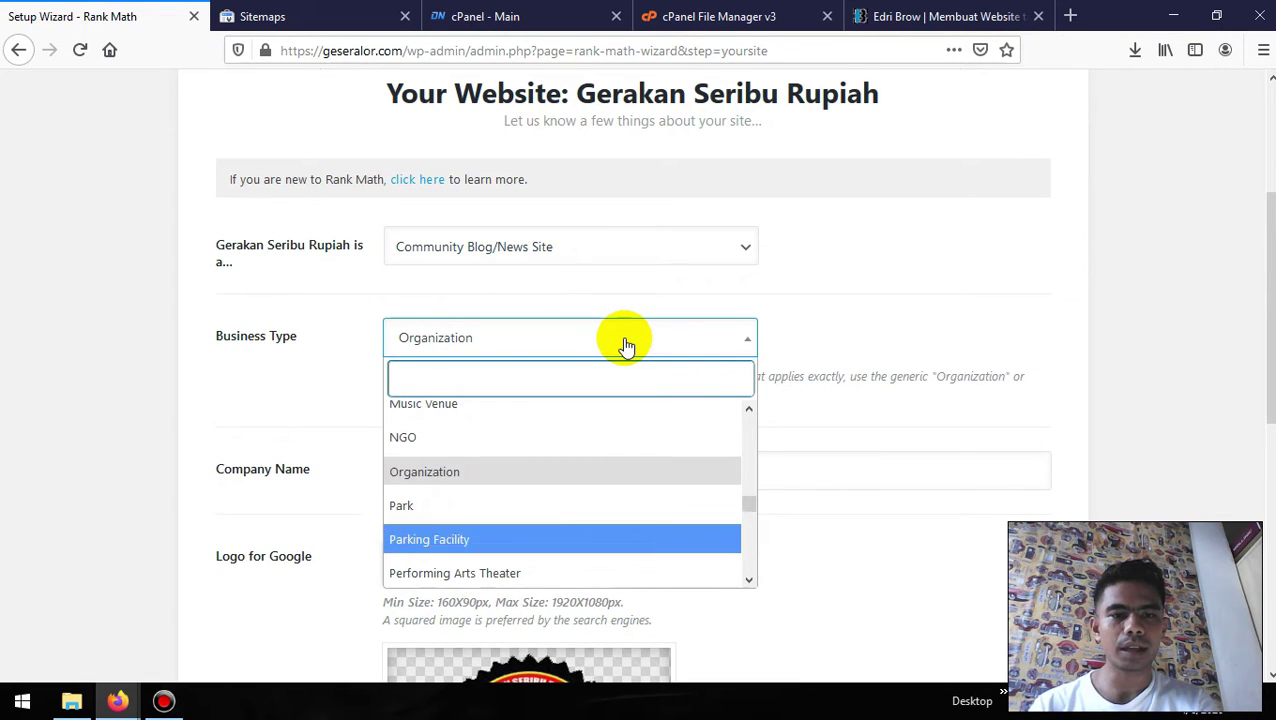
{"action": "key", "text": "Down"}
{"action": "key", "text": "Down"}
{"action": "key", "text": "Down"}
{"action": "key", "text": "Down"}
{"action": "key", "text": "Down"}
{"action": "key", "text": "Down"}
{"action": "key", "text": "Down"}
{"action": "key", "text": "Down"}
{"action": "key", "text": "Down"}
{"action": "key", "text": "Down"}
{"action": "key", "text": "Down"}
{"action": "key", "text": "Down"}
{"action": "key", "text": "Down"}
{"action": "key", "text": "Down"}
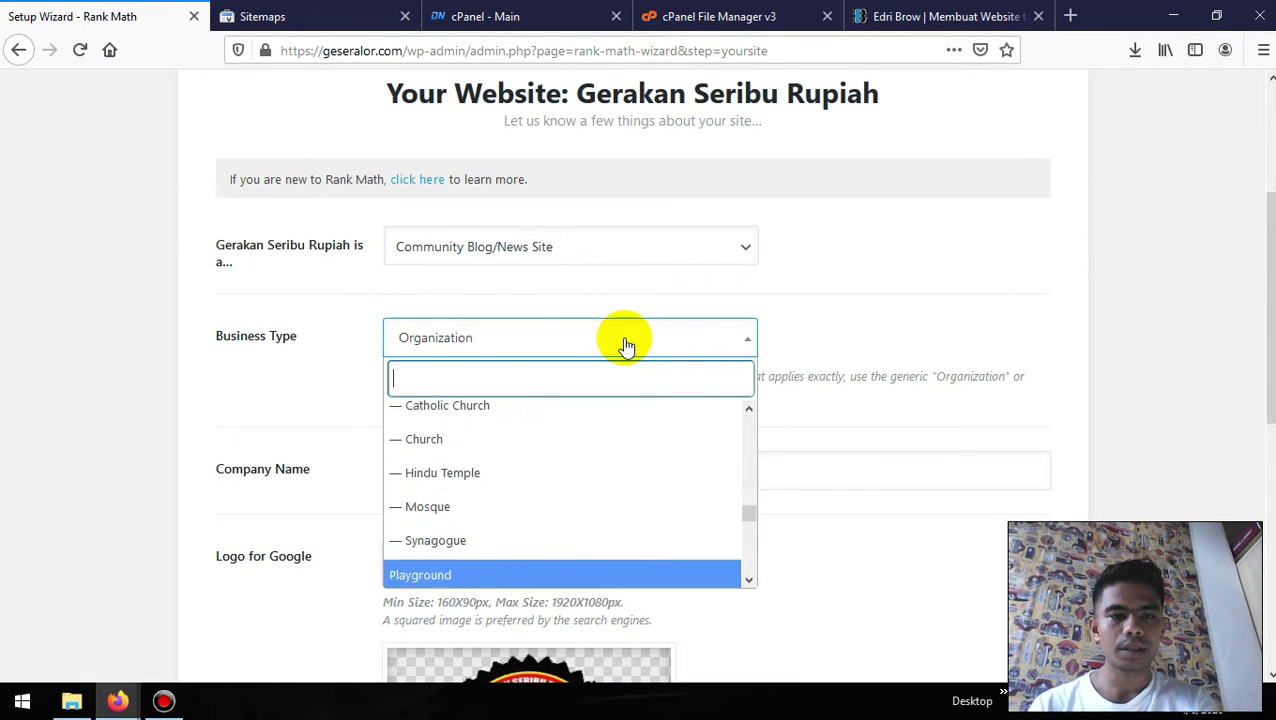
{"action": "key", "text": "Down"}
{"action": "key", "text": "Down"}
{"action": "key", "text": "Down"}
{"action": "key", "text": "Down"}
{"action": "key", "text": "Down"}
{"action": "key", "text": "Down"}
{"action": "key", "text": "Down"}
{"action": "key", "text": "Down"}
{"action": "key", "text": "Down"}
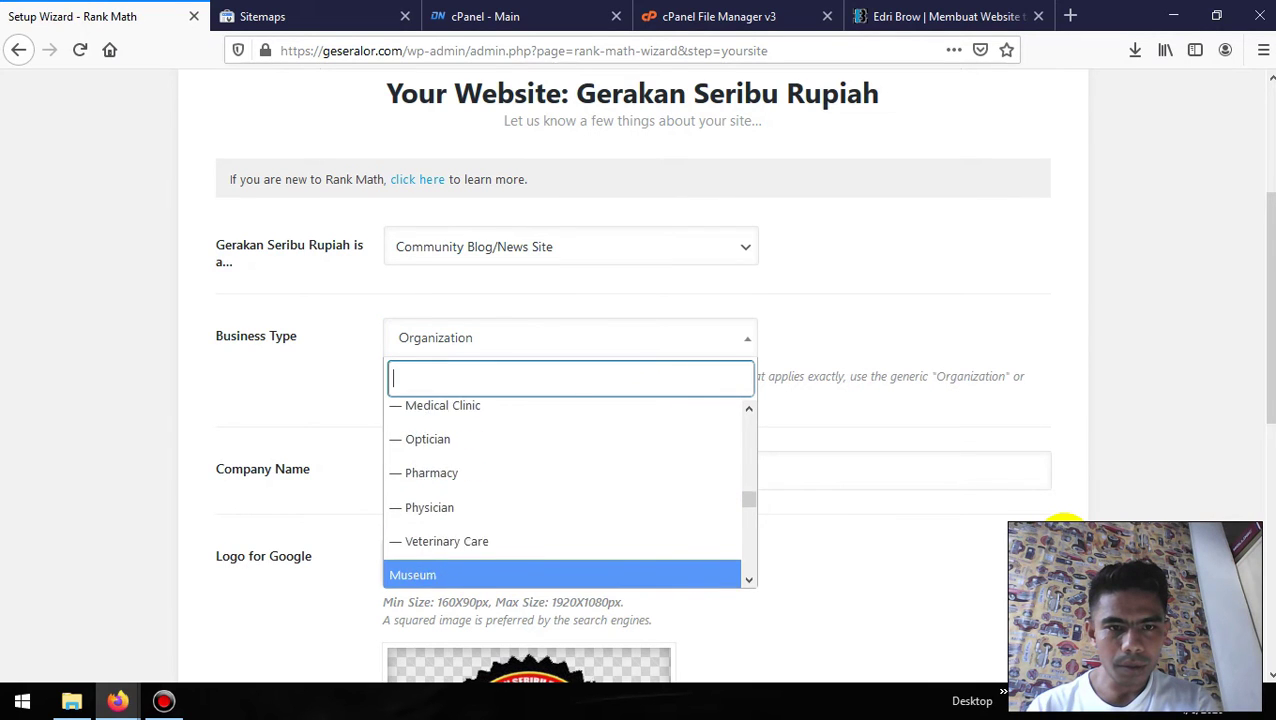
{"action": "key", "text": "Up"}
{"action": "key", "text": "Up"}
{"action": "key", "text": "Up"}
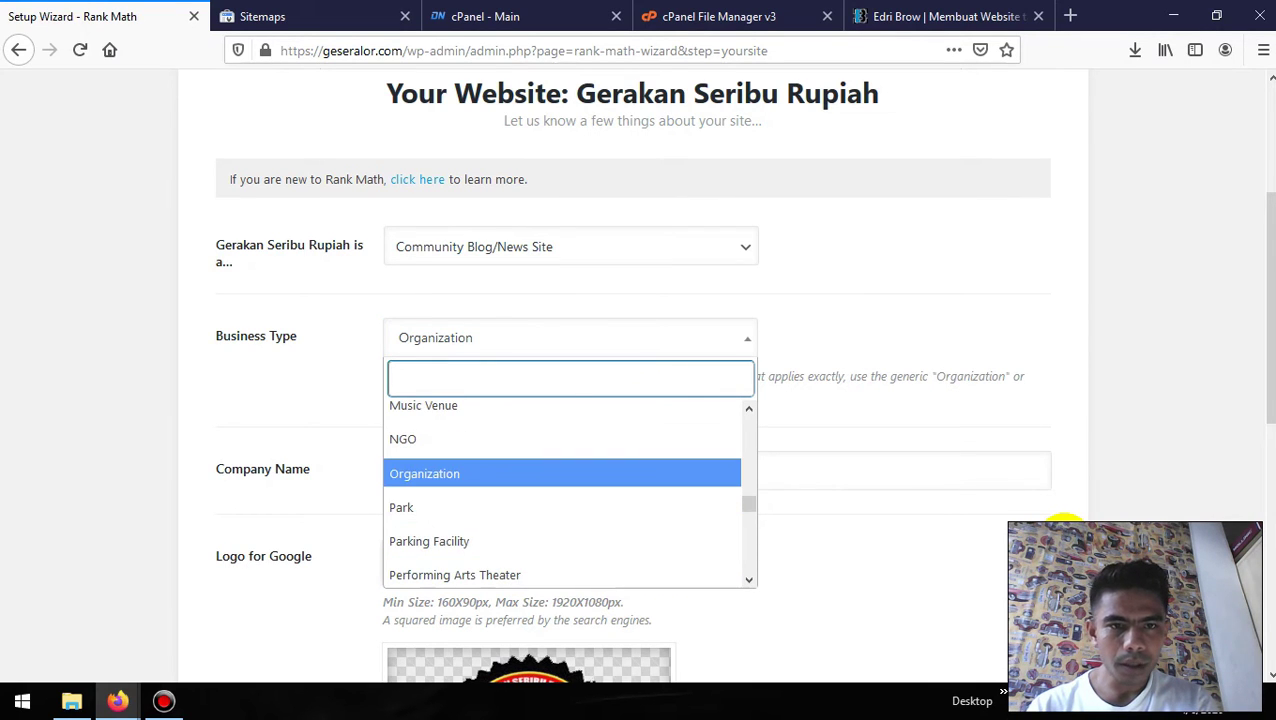
{"action": "key", "text": "Return"}
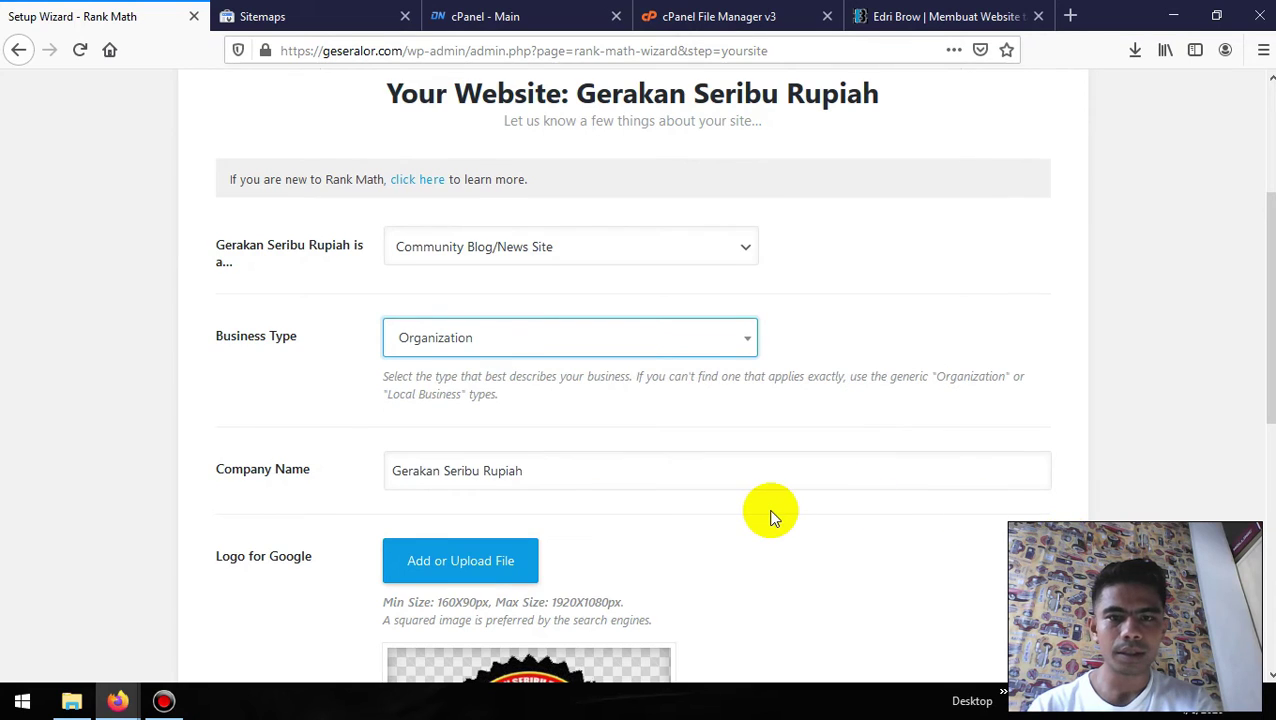
- Use Logo.png from the media library as the default social share image and save the site details to continue the wizard
{"action": "scroll", "coordinate": [770, 515], "scroll_direction": "down", "scroll_amount": 3}
{"action": "scroll", "coordinate": [770, 515], "scroll_direction": "down", "scroll_amount": 2}
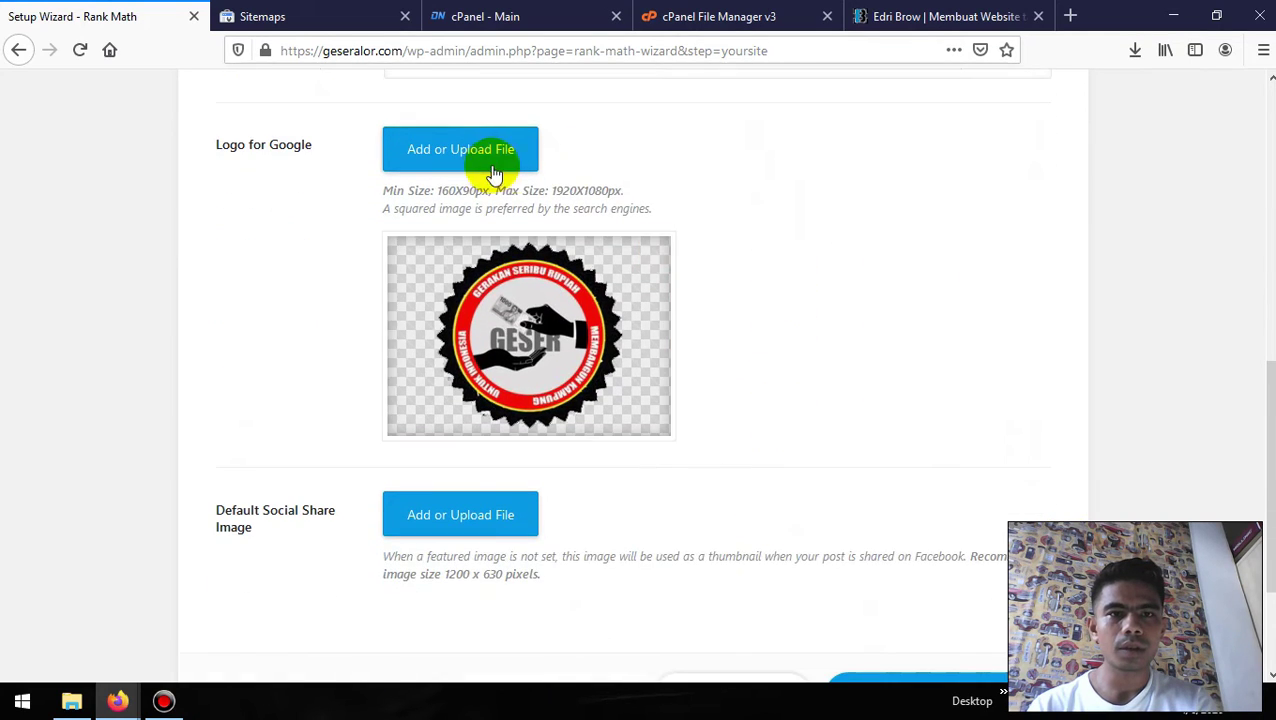
{"action": "scroll", "coordinate": [947, 365], "scroll_direction": "down", "scroll_amount": 2}
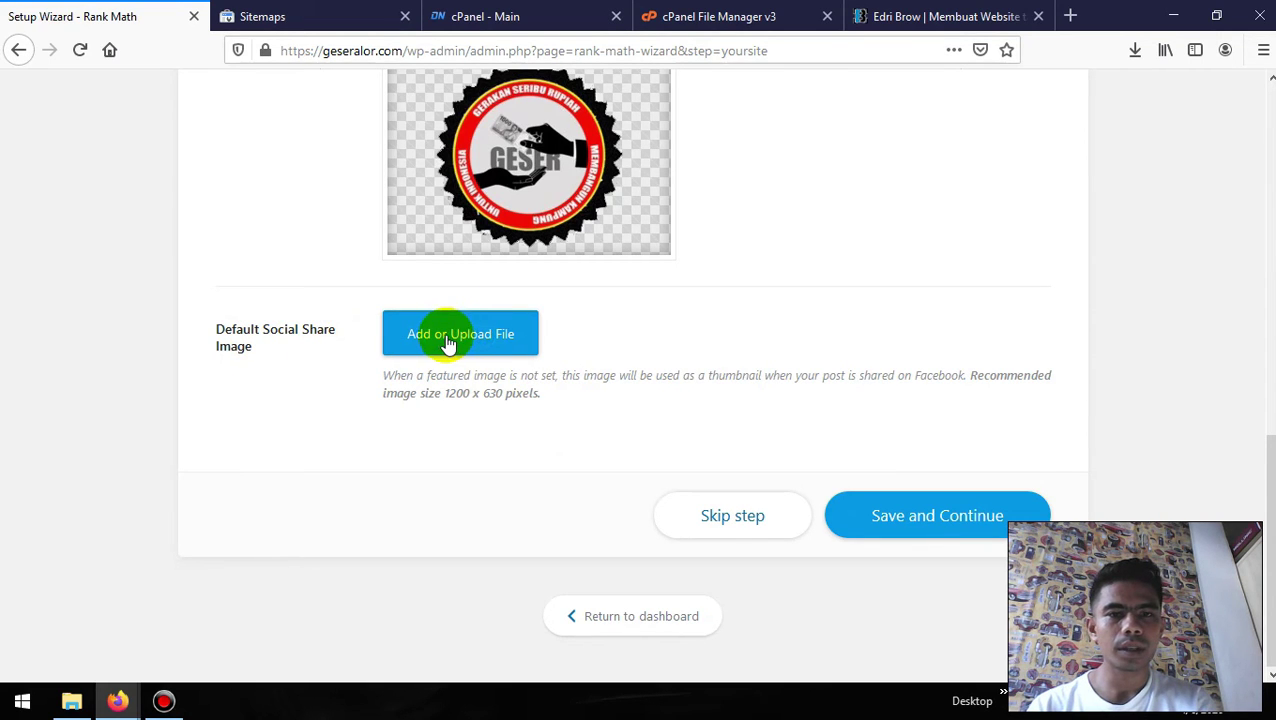
{"action": "scroll", "coordinate": [305, 340], "scroll_direction": "up", "scroll_amount": 2}
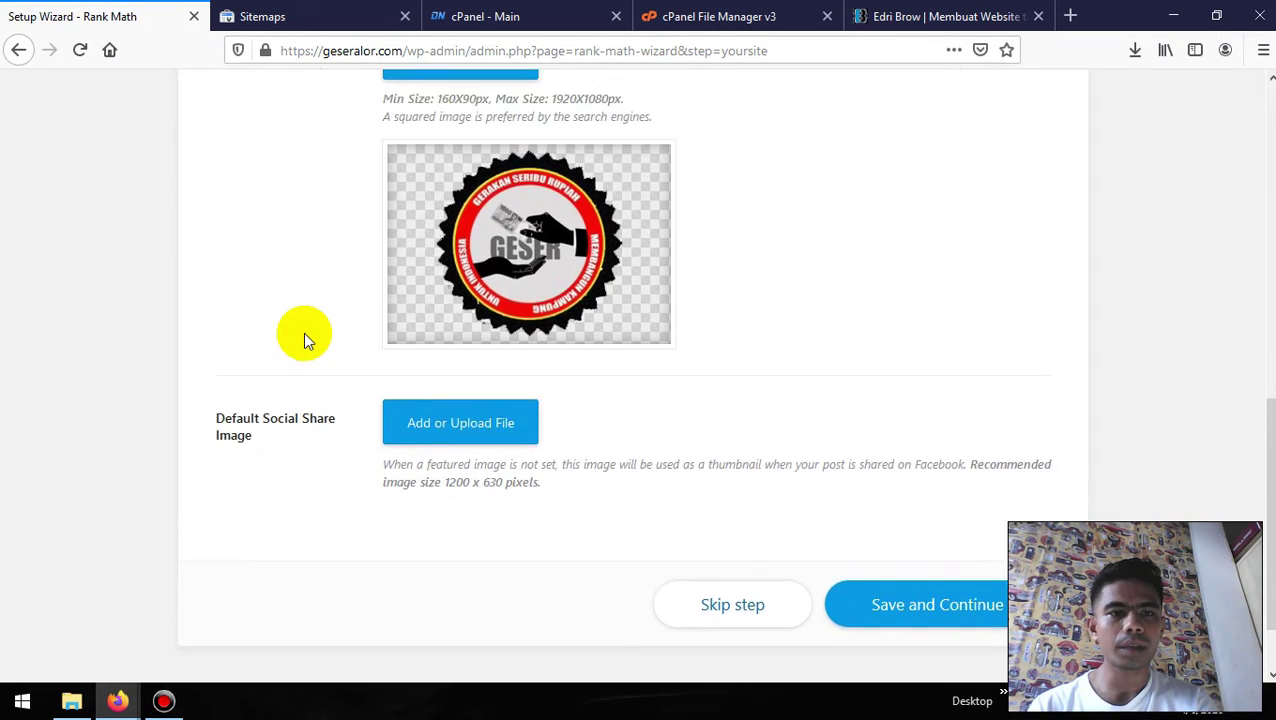
{"action": "left_click", "coordinate": [458, 424]}
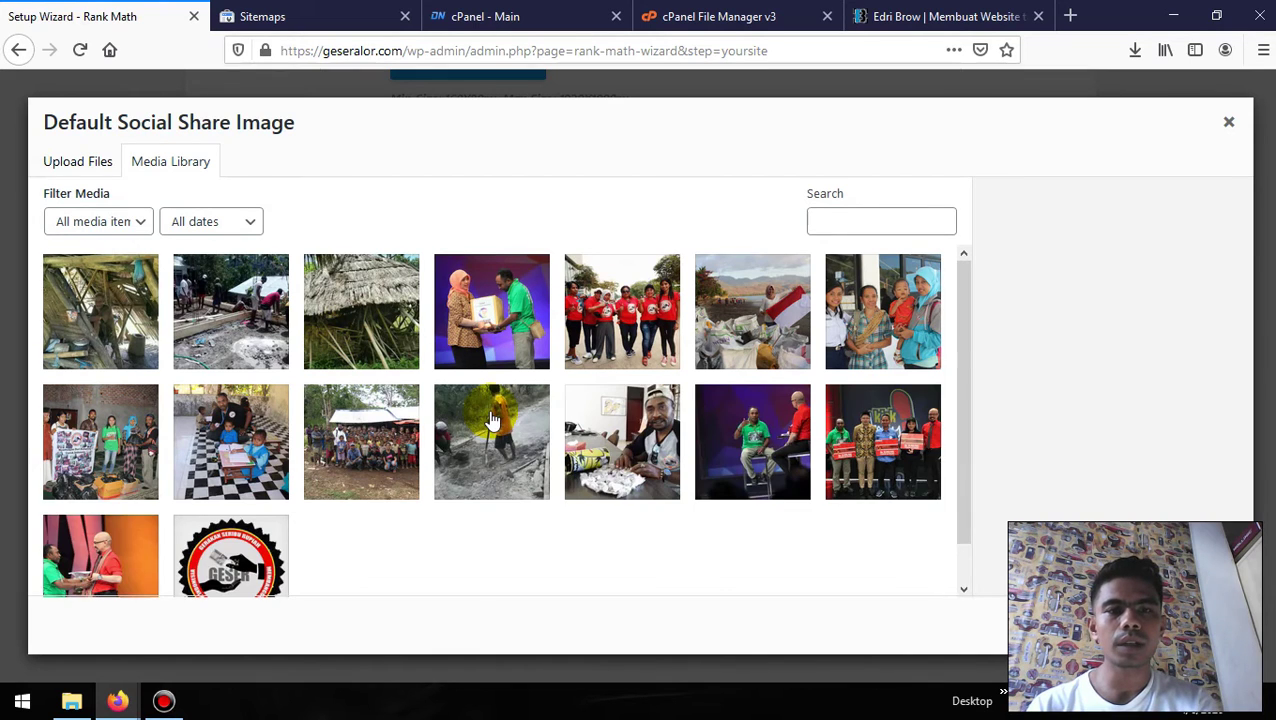
{"action": "scroll", "coordinate": [490, 420], "scroll_direction": "down", "scroll_amount": 1}
{"action": "left_click", "coordinate": [228, 527]}
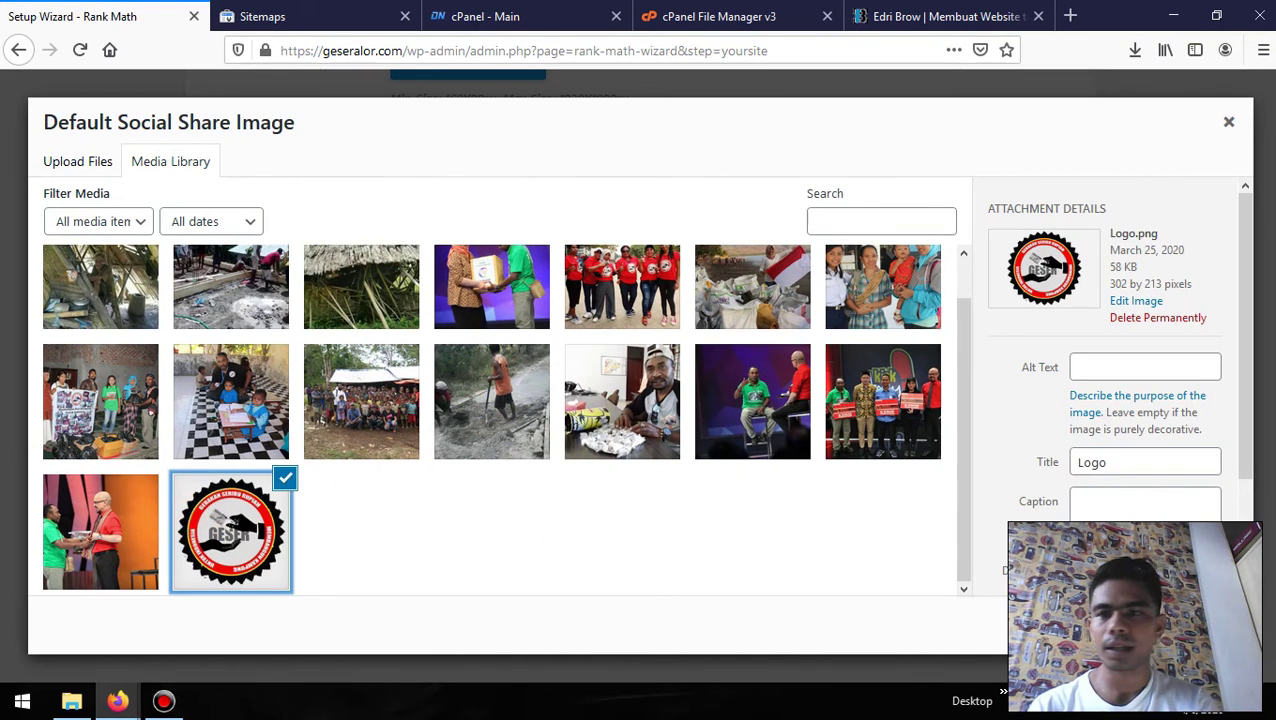
{"action": "left_click", "coordinate": [1195, 625]}
{"action": "scroll", "coordinate": [818, 552], "scroll_direction": "down", "scroll_amount": 3}
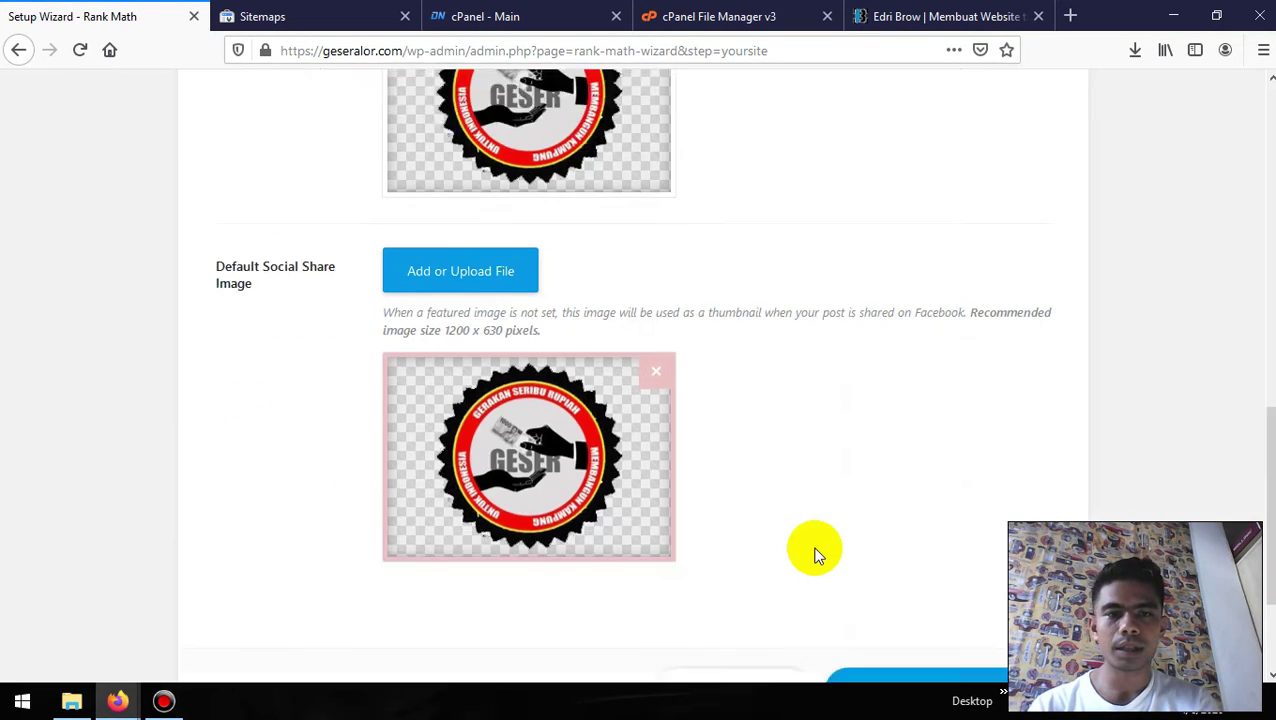
{"action": "left_click", "coordinate": [925, 530]}
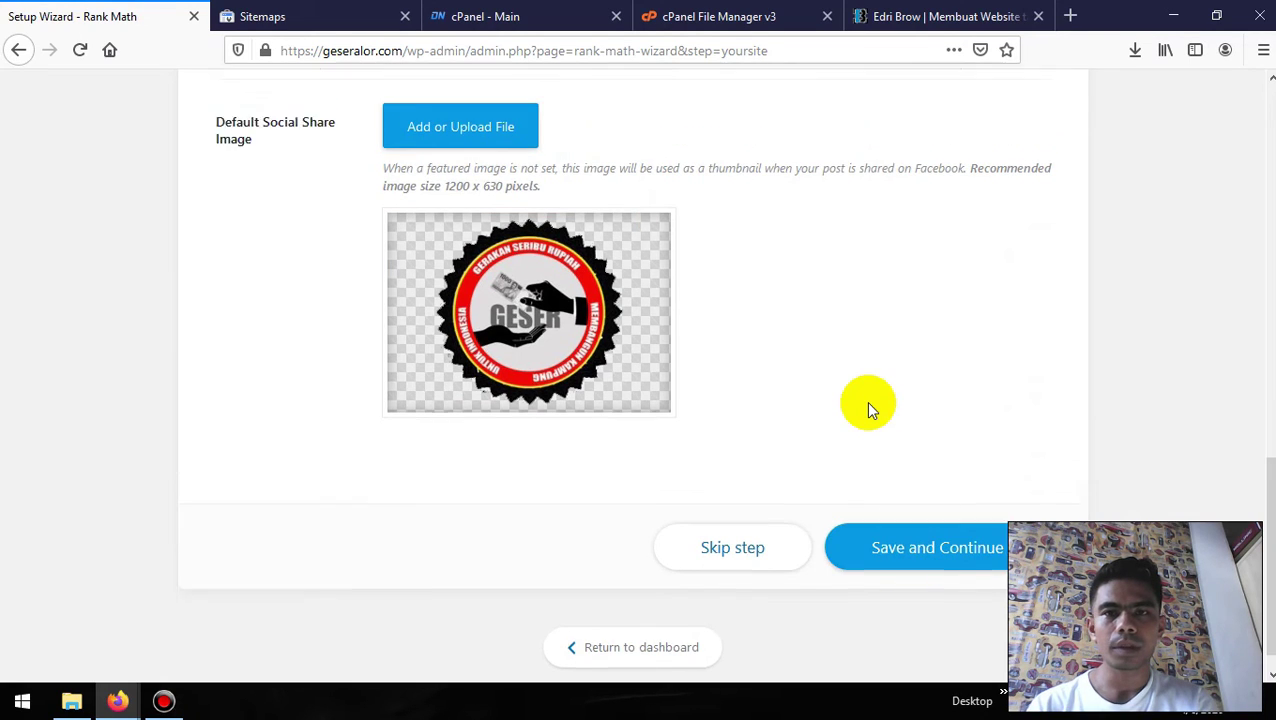
{"action": "scroll", "coordinate": [866, 403], "scroll_direction": "down", "scroll_amount": 2}
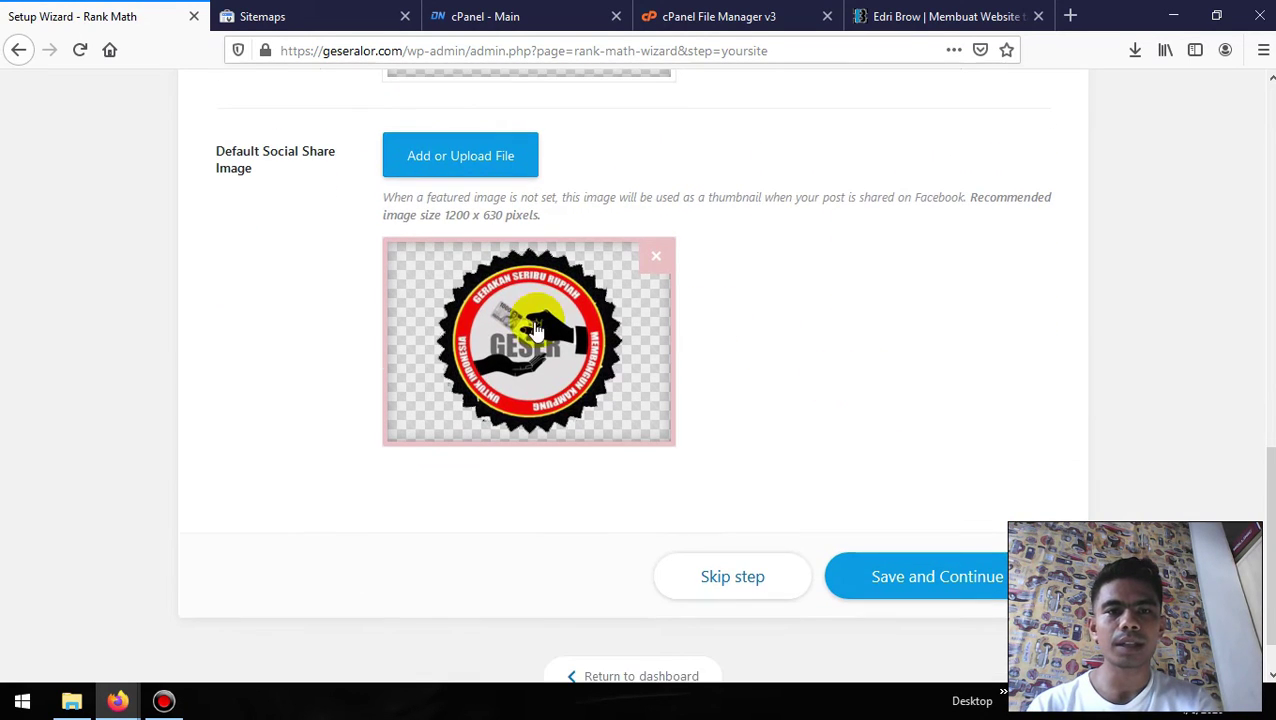
{"action": "left_click", "coordinate": [912, 578]}
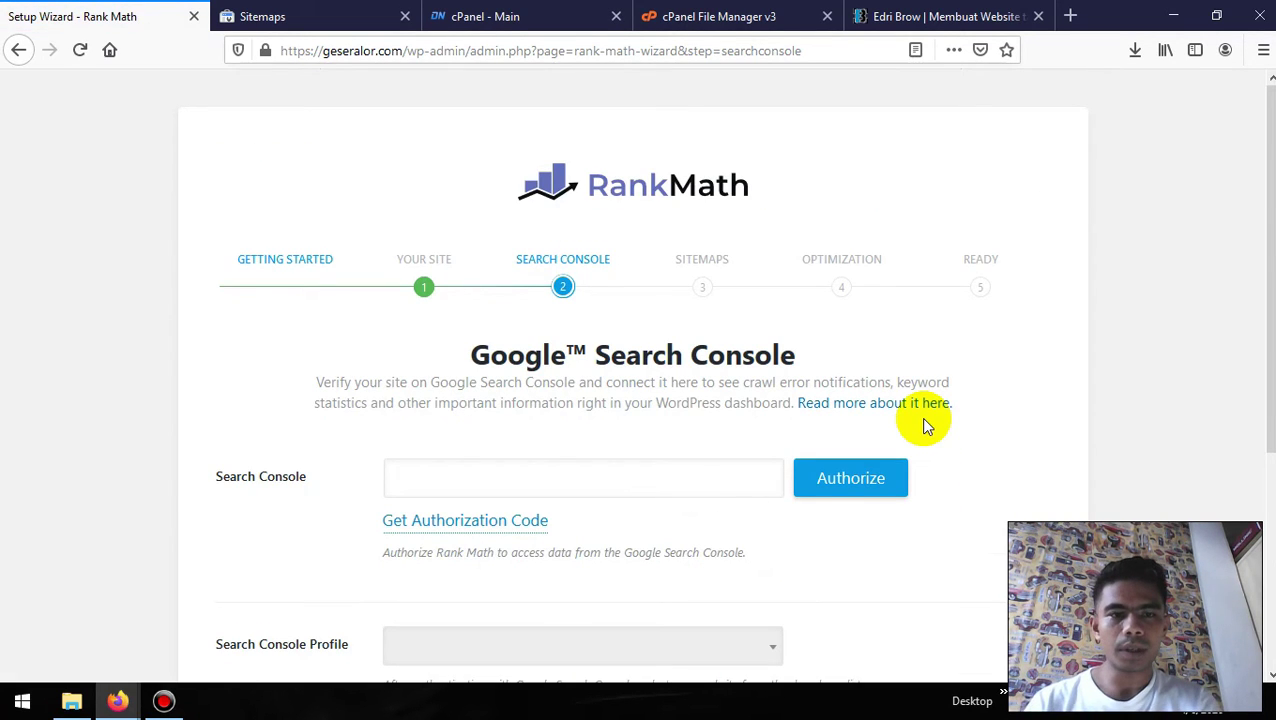
{"action": "scroll", "coordinate": [920, 417], "scroll_direction": "down", "scroll_amount": 2}
{"action": "left_click", "coordinate": [524, 391]}
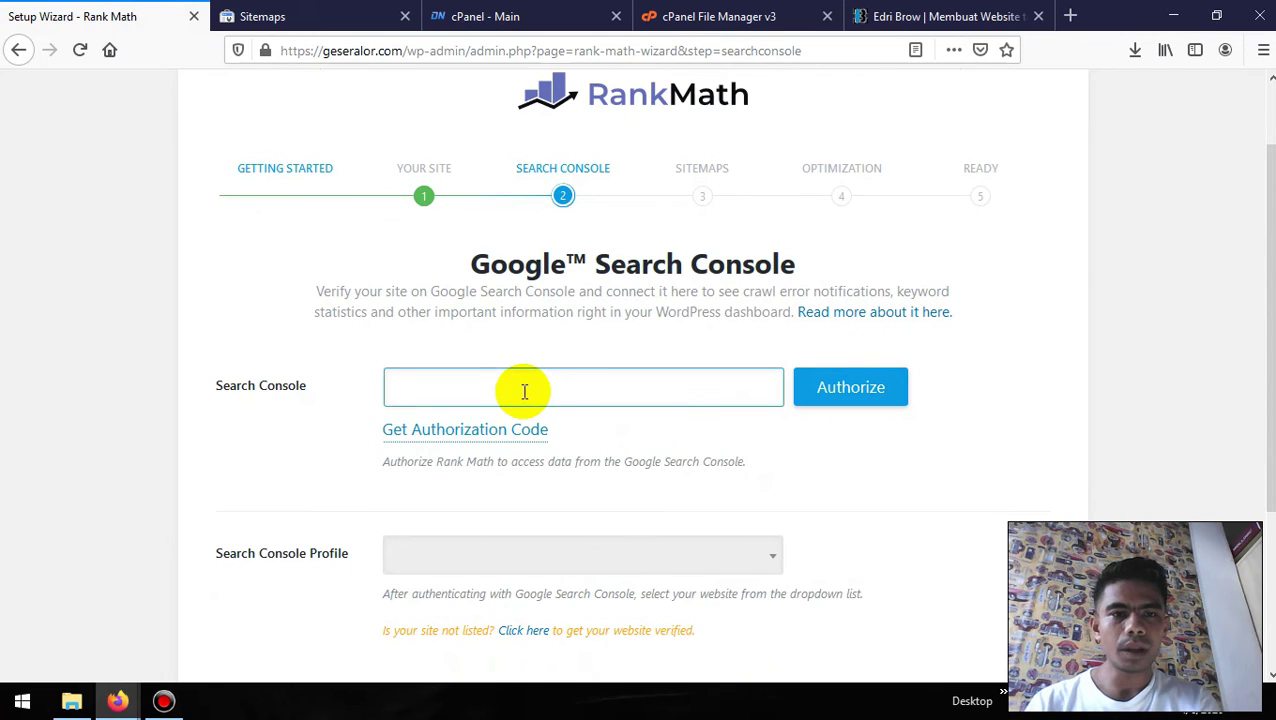
{"action": "left_click", "coordinate": [427, 388]}
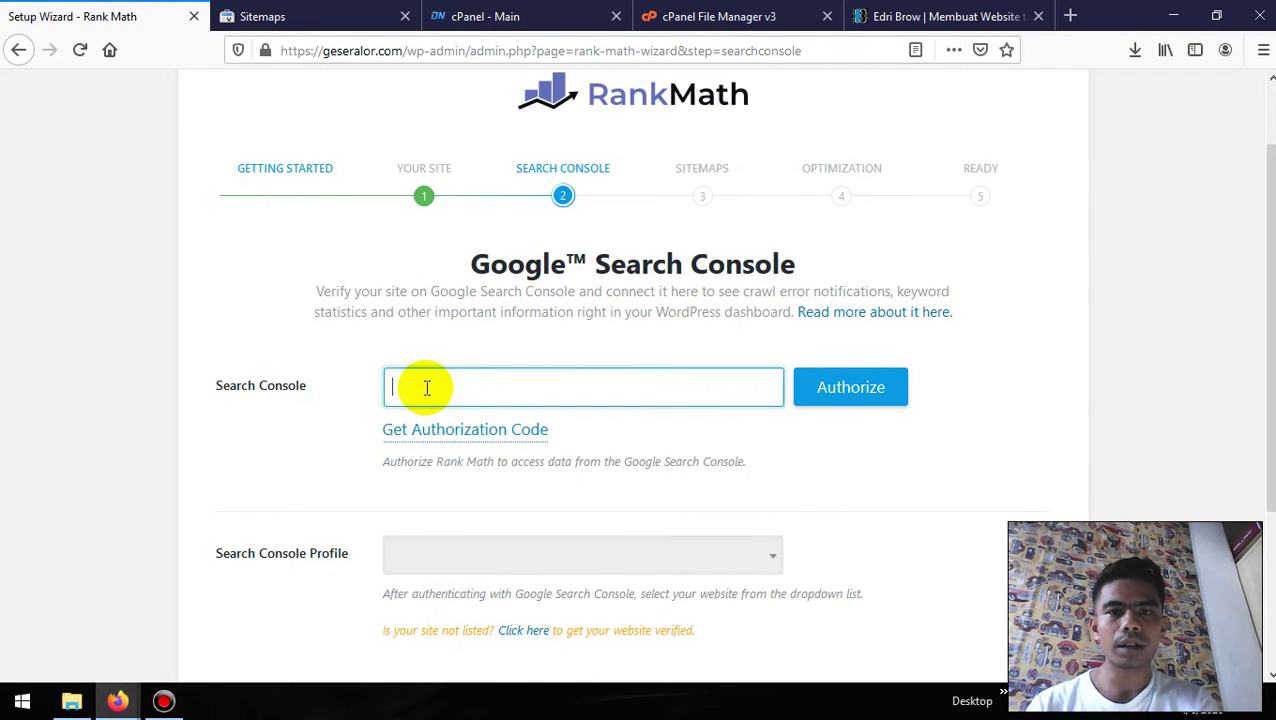
{"action": "left_click", "coordinate": [310, 12]}
{"action": "left_click", "coordinate": [106, 14]}
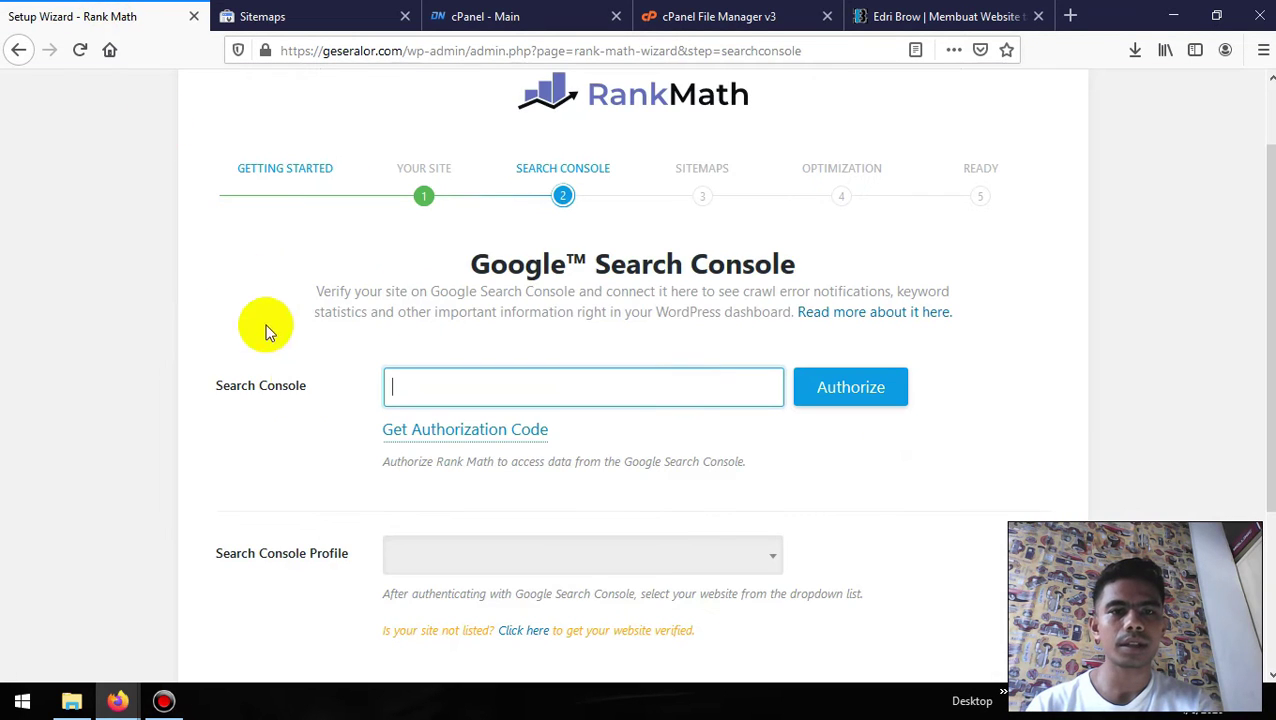
- Request a Search Console authorization code, grant Rank Math SEO access with the site owner's Google account, and copy the issued code
{"action": "scroll", "coordinate": [316, 452], "scroll_direction": "down", "scroll_amount": 2}
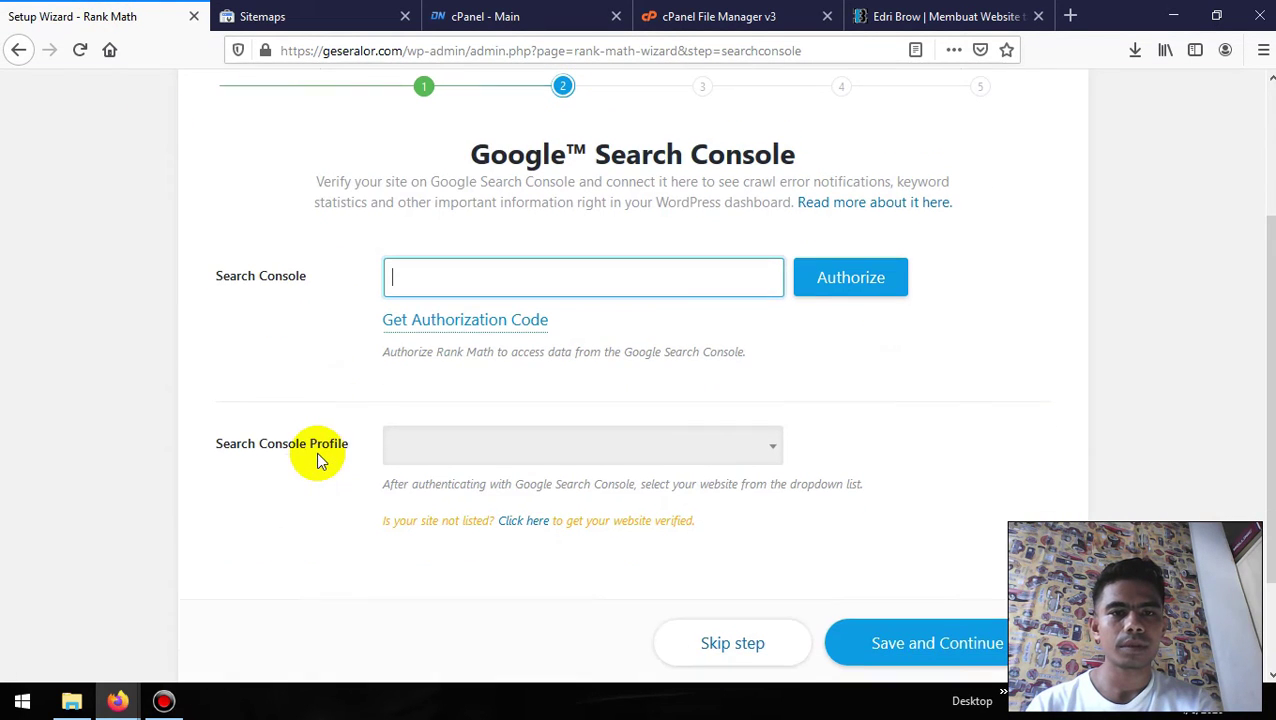
{"action": "left_click", "coordinate": [462, 320]}
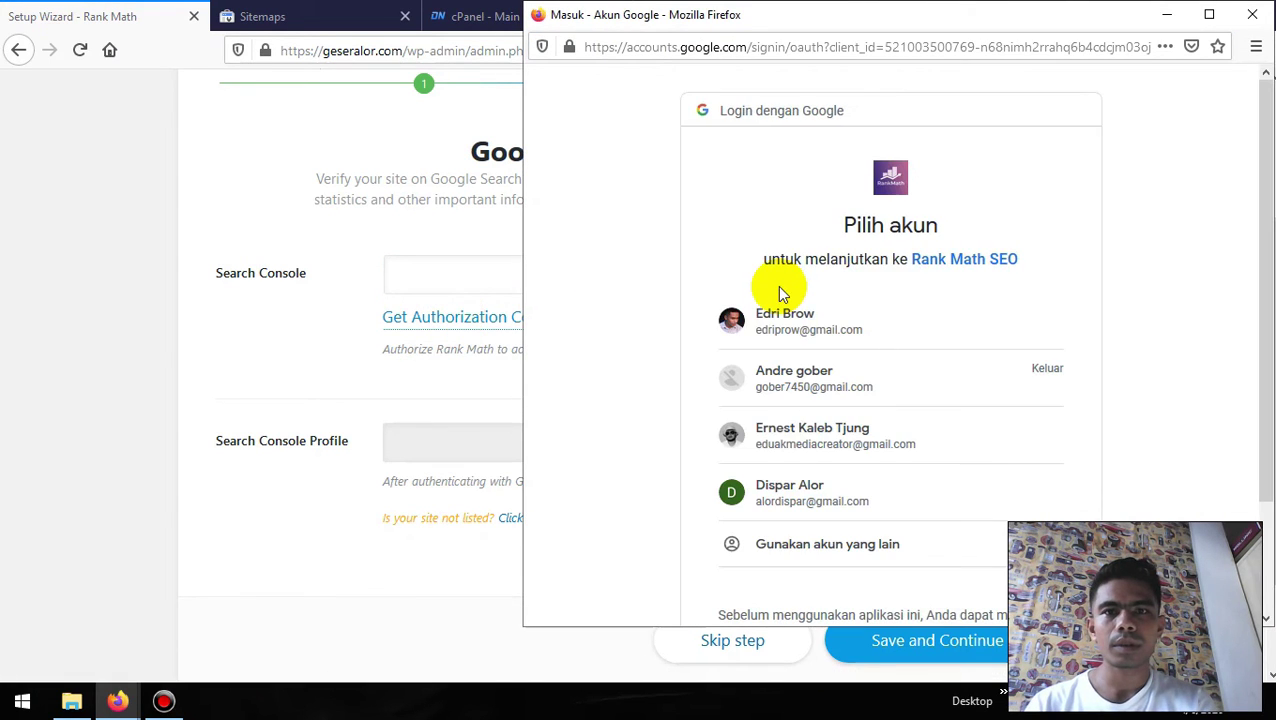
{"action": "left_click", "coordinate": [808, 331]}
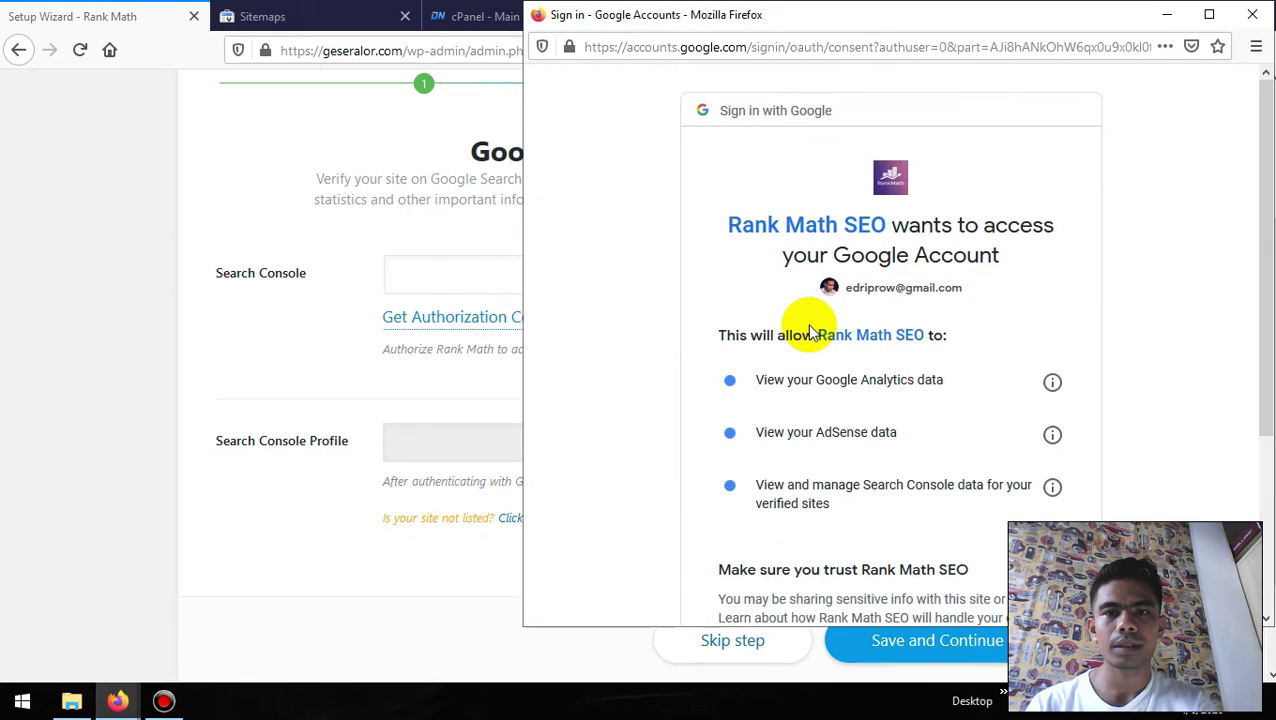
{"action": "scroll", "coordinate": [824, 400], "scroll_direction": "down", "scroll_amount": 5}
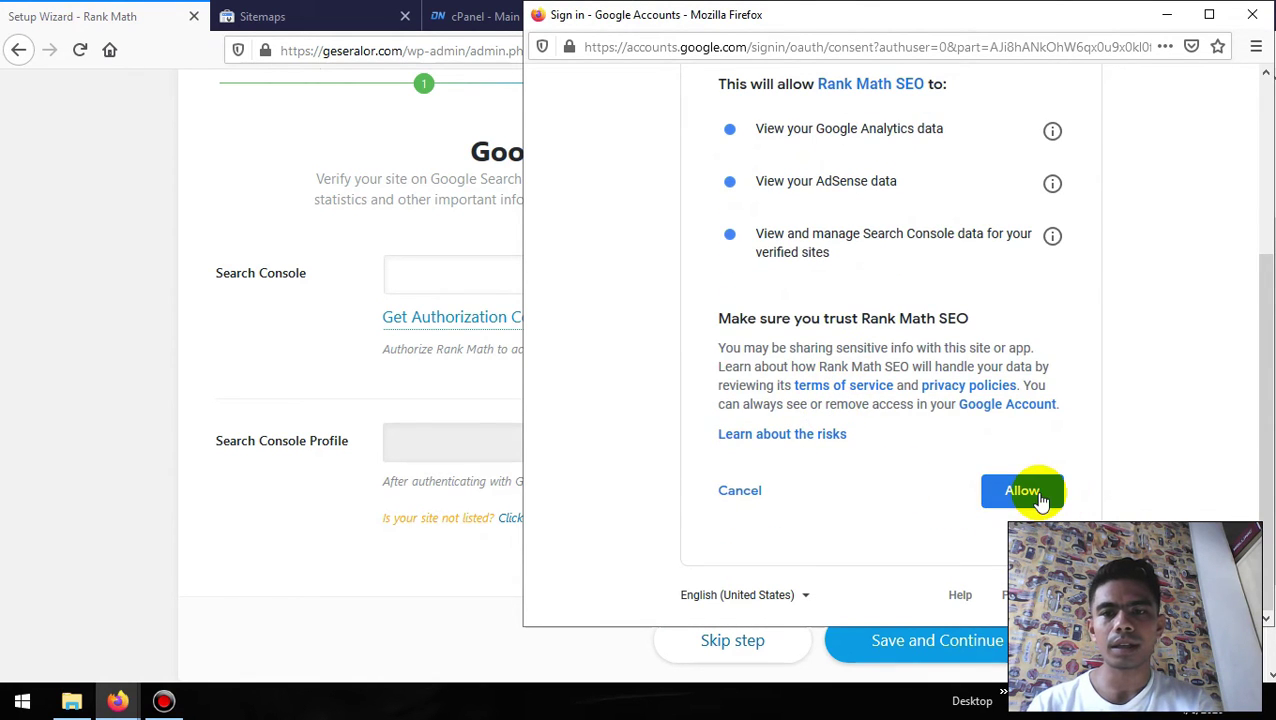
{"action": "left_click", "coordinate": [1038, 495]}
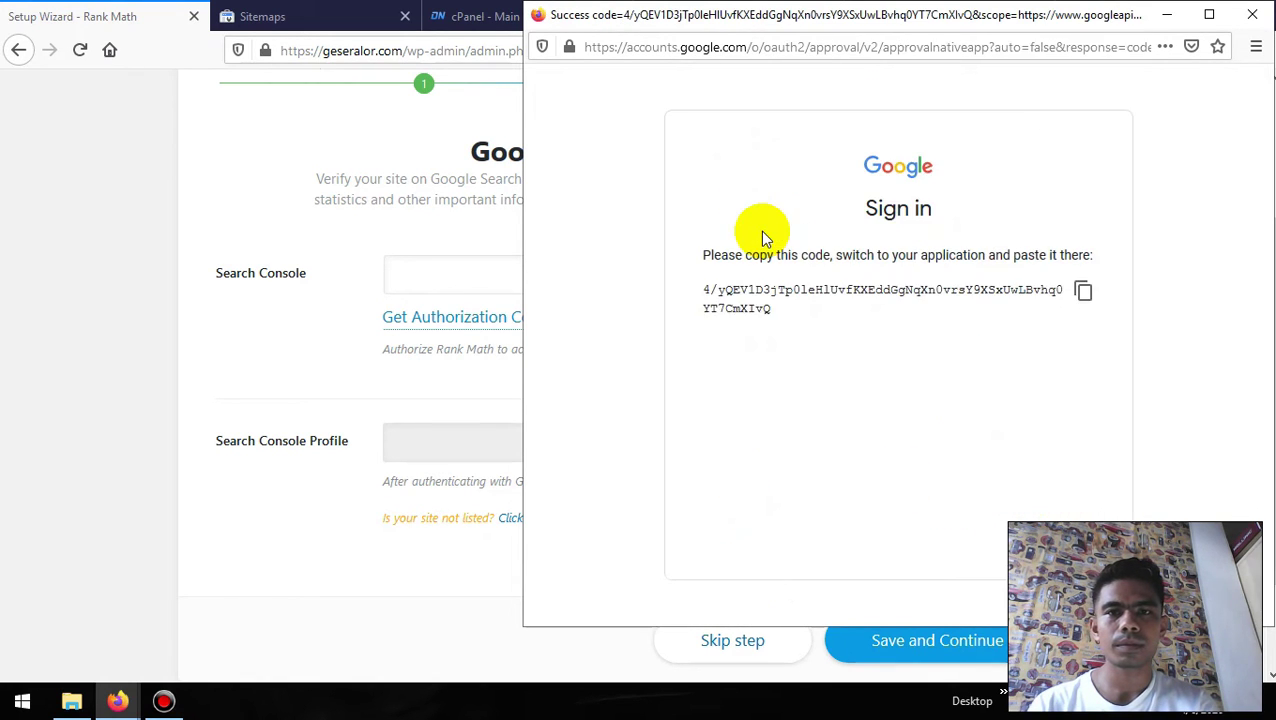
{"action": "left_click", "coordinate": [1084, 291]}
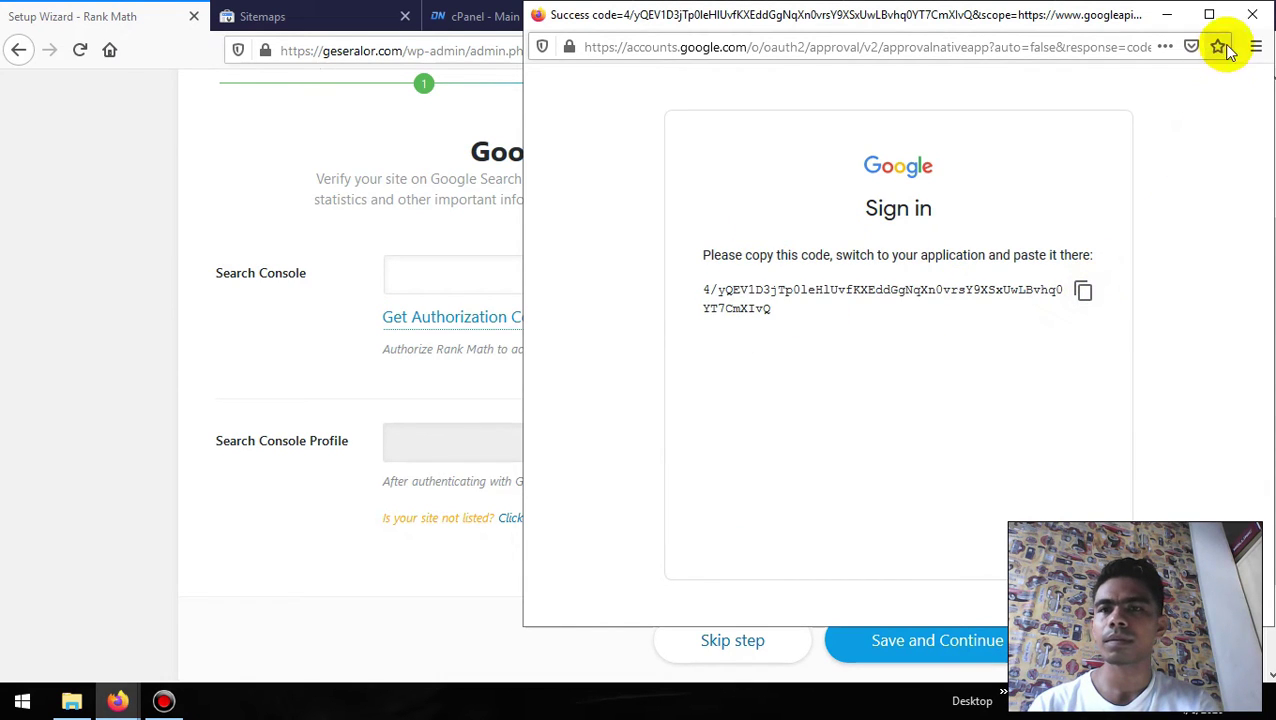
{"action": "left_click", "coordinate": [1252, 14]}
{"action": "left_click", "coordinate": [506, 273]}
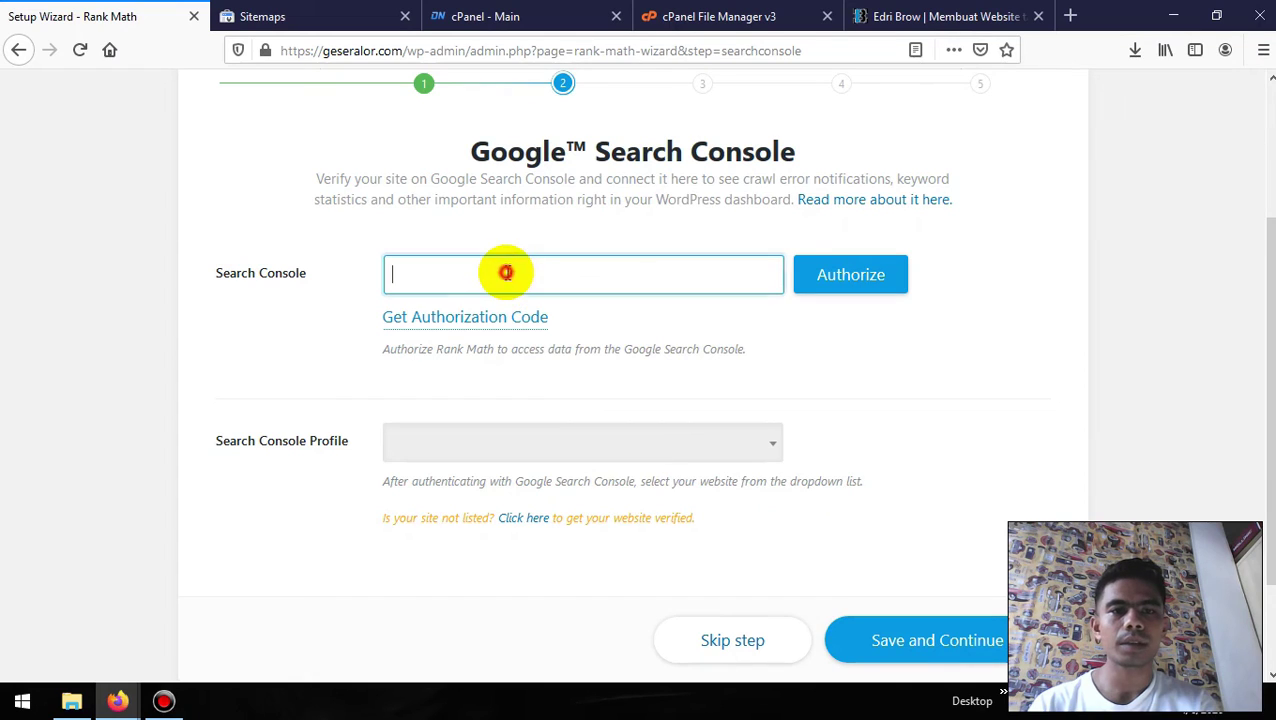
{"action": "key", "text": "ctrl+v"}
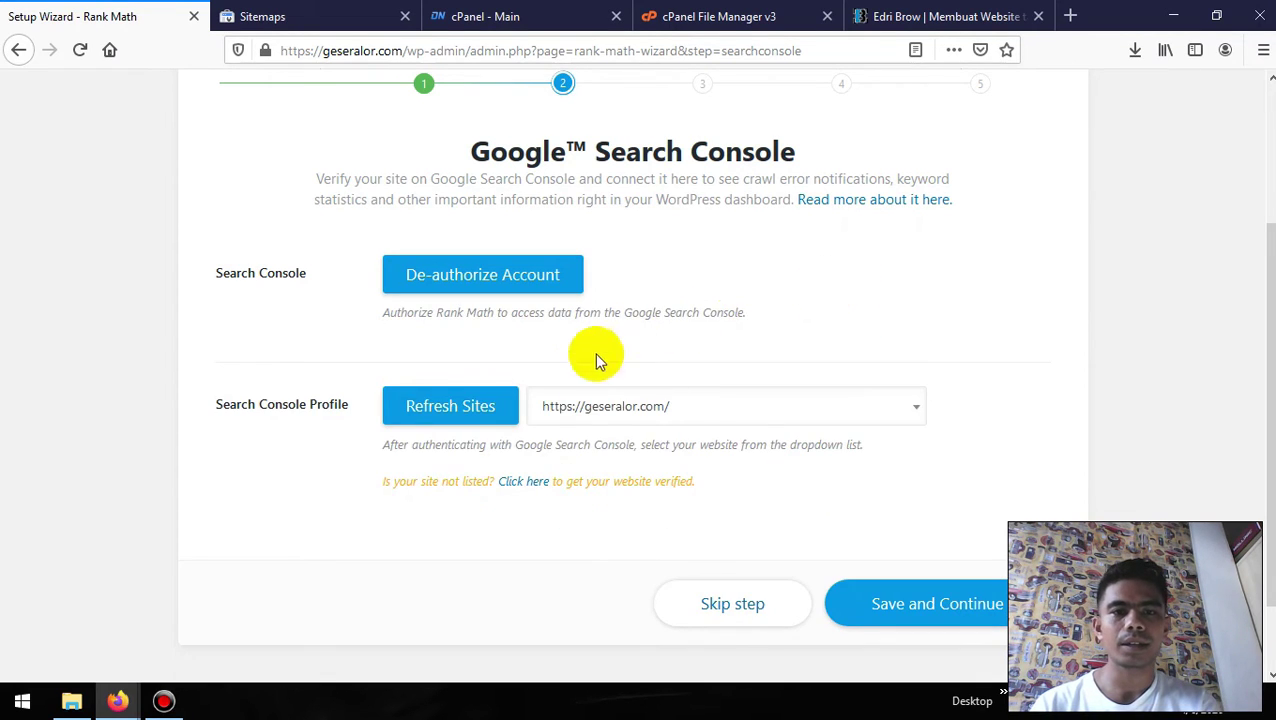
{"action": "scroll", "coordinate": [777, 337], "scroll_direction": "down", "scroll_amount": 2}
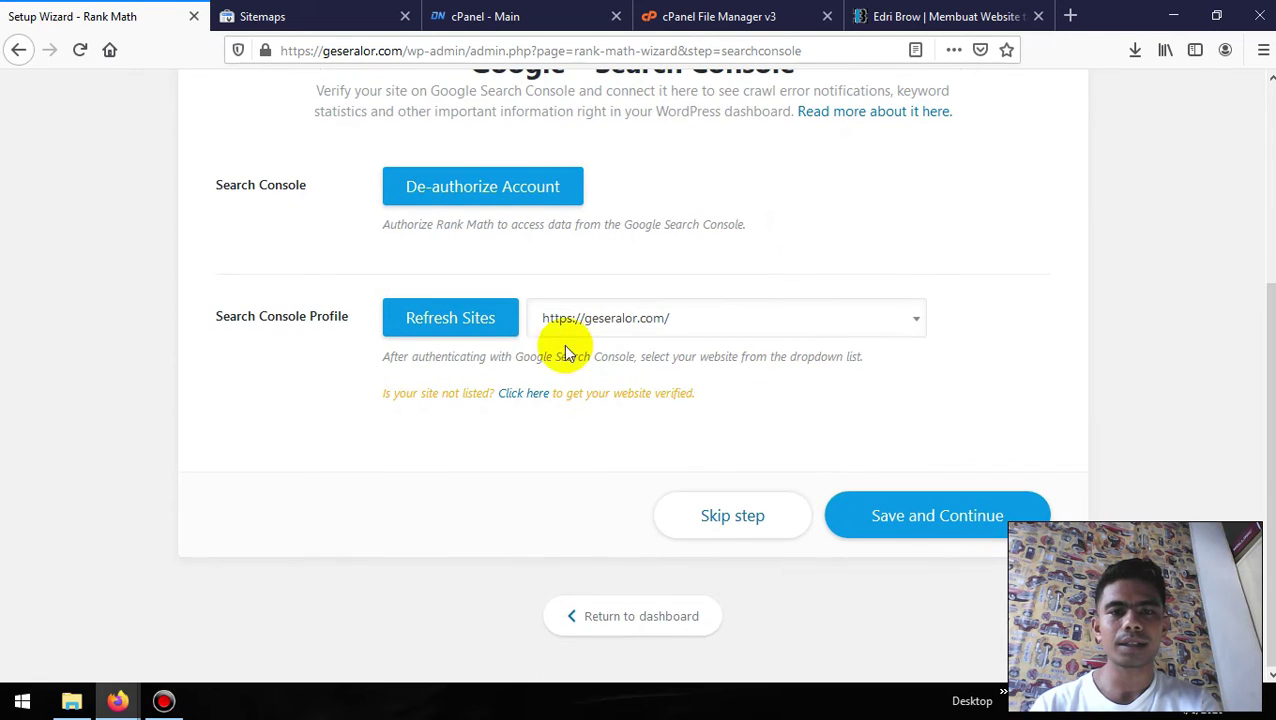
{"action": "left_click", "coordinate": [947, 532]}
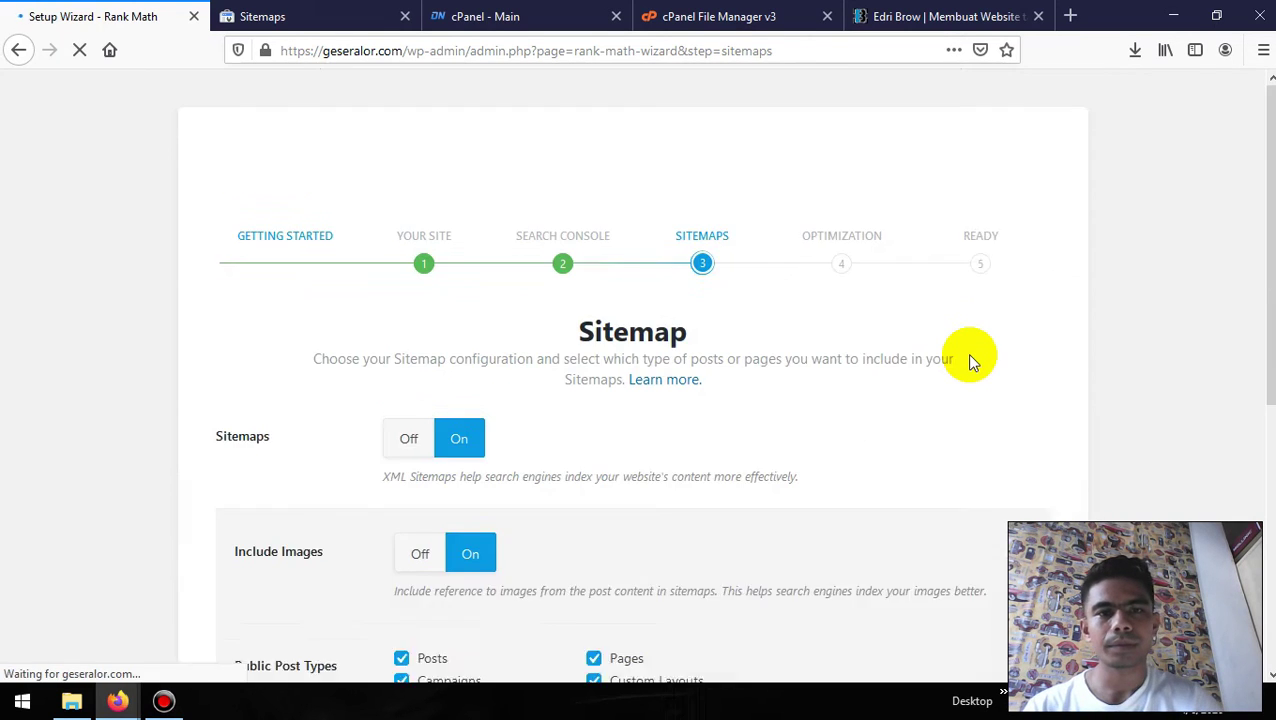
- Exclude Custom Layouts from the sitemap's public post types, keep the other sitemap options, and save the step
{"action": "scroll", "coordinate": [966, 353], "scroll_direction": "down", "scroll_amount": 2}
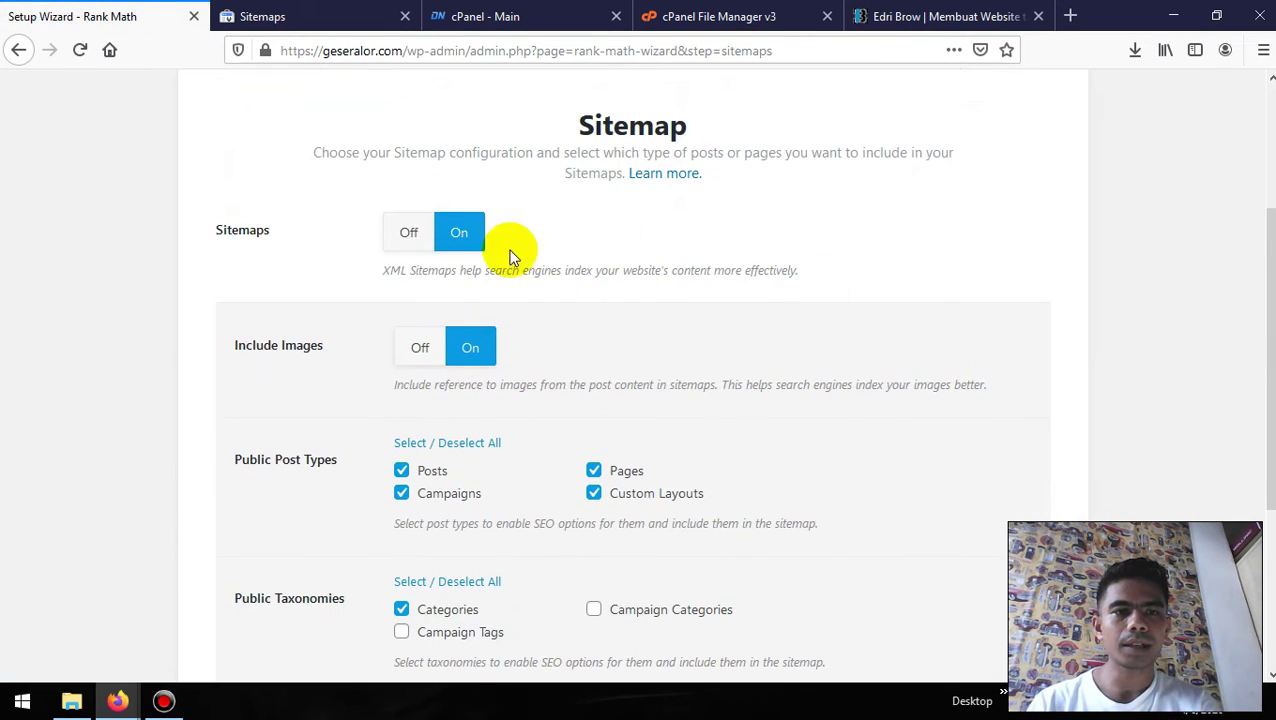
{"action": "scroll", "coordinate": [615, 247], "scroll_direction": "down", "scroll_amount": 1}
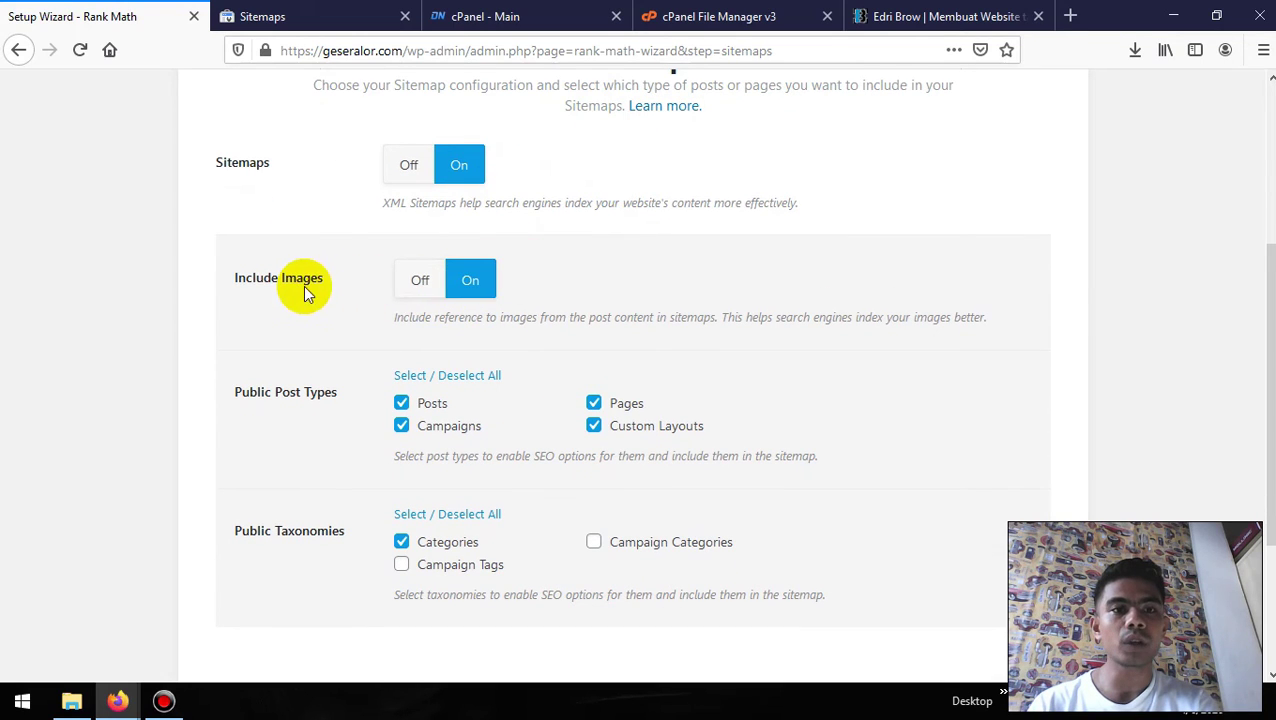
{"action": "scroll", "coordinate": [621, 266], "scroll_direction": "down", "scroll_amount": 3}
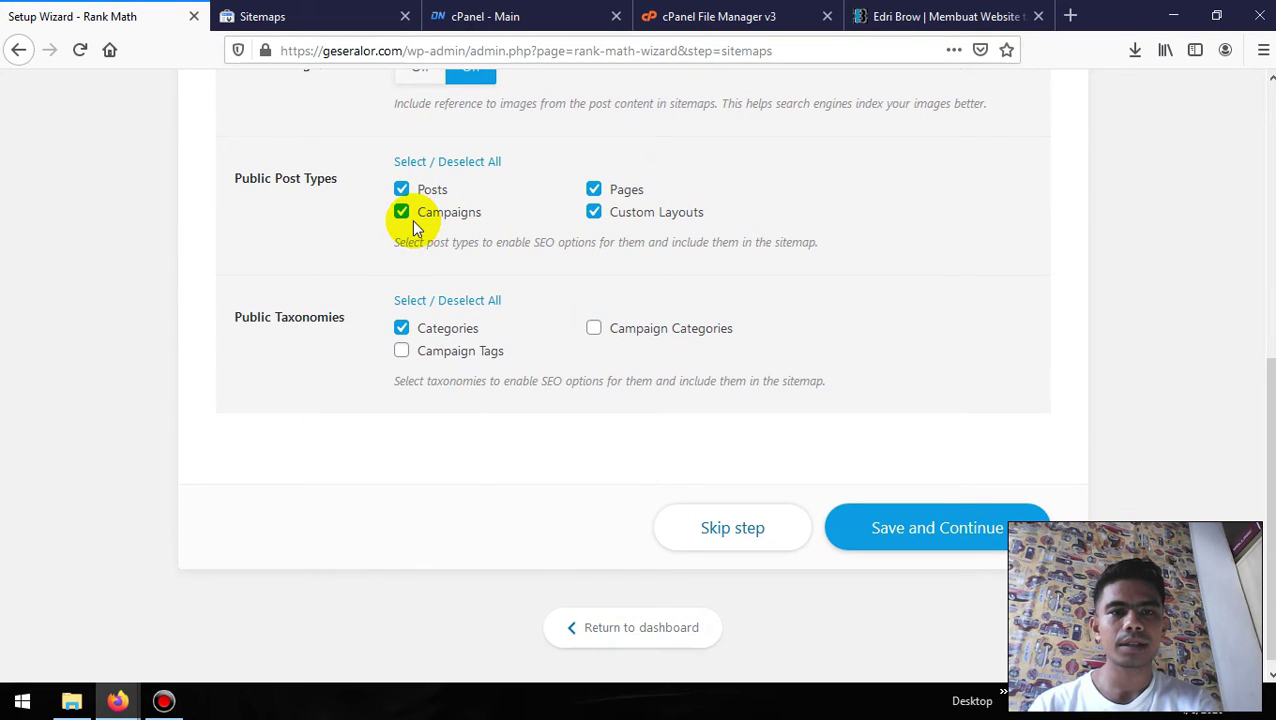
{"action": "left_click", "coordinate": [594, 212]}
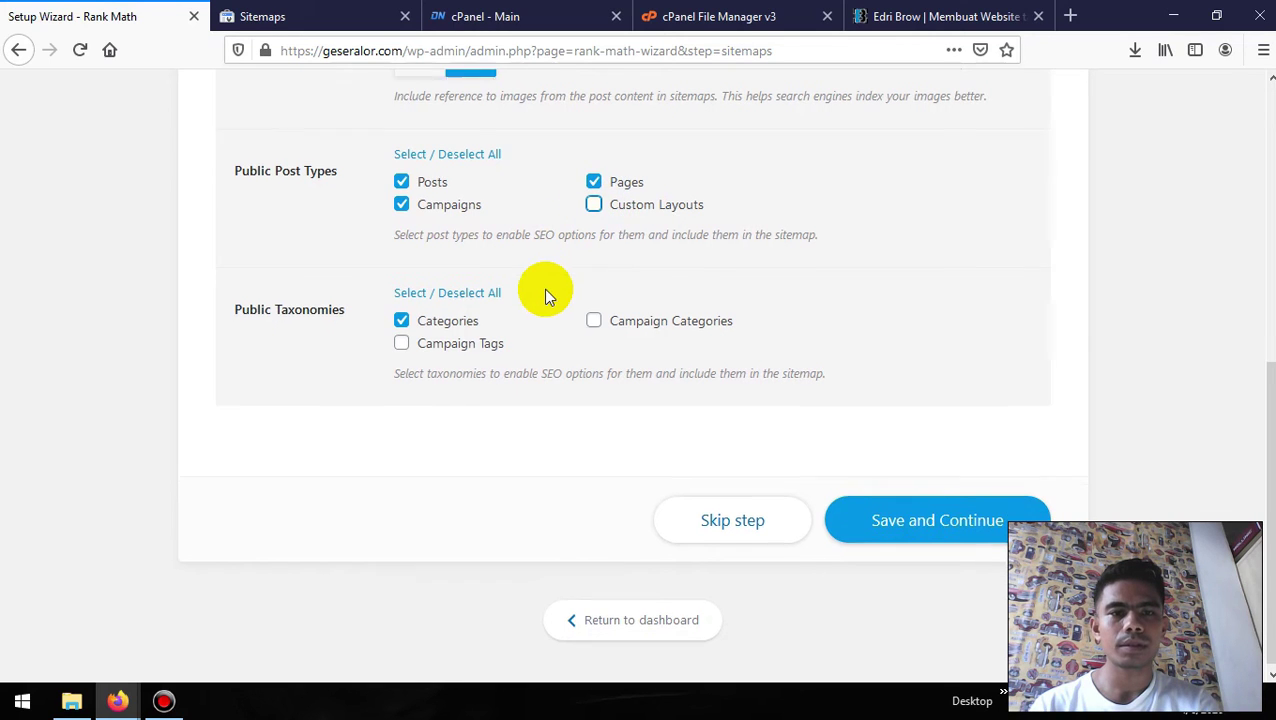
{"action": "scroll", "coordinate": [543, 288], "scroll_direction": "down", "scroll_amount": 1}
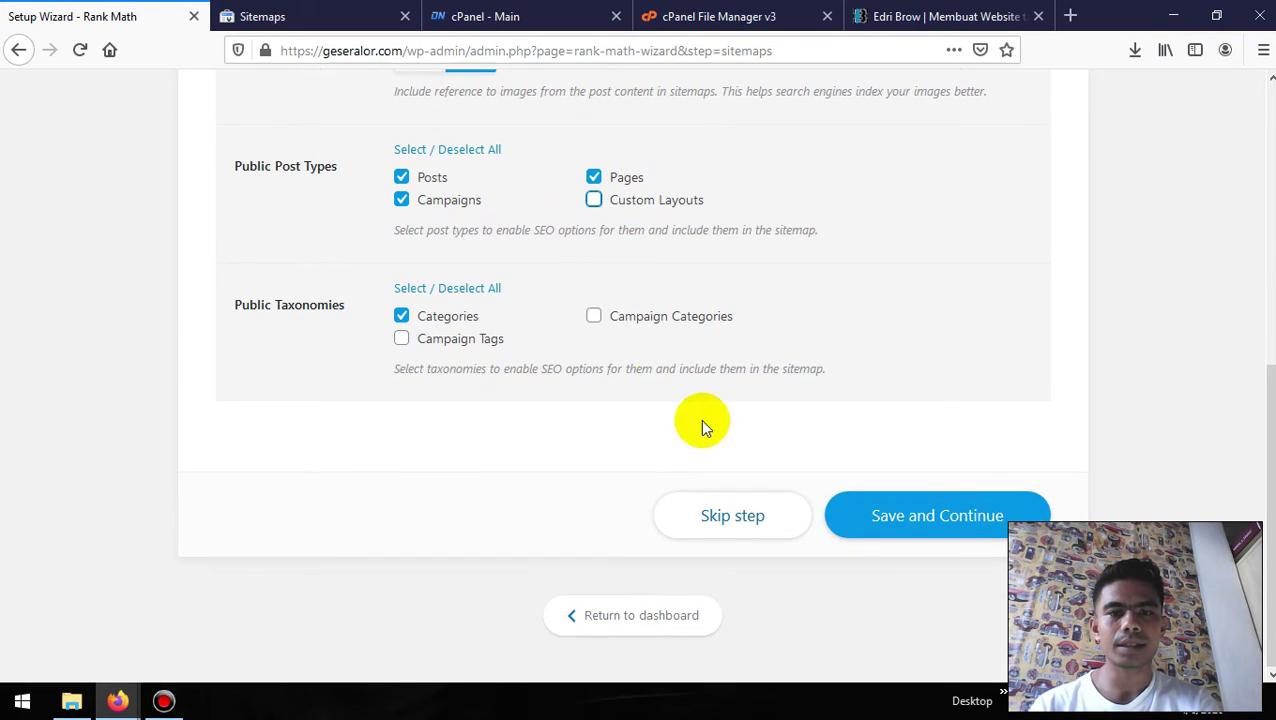
{"action": "left_click", "coordinate": [921, 518]}
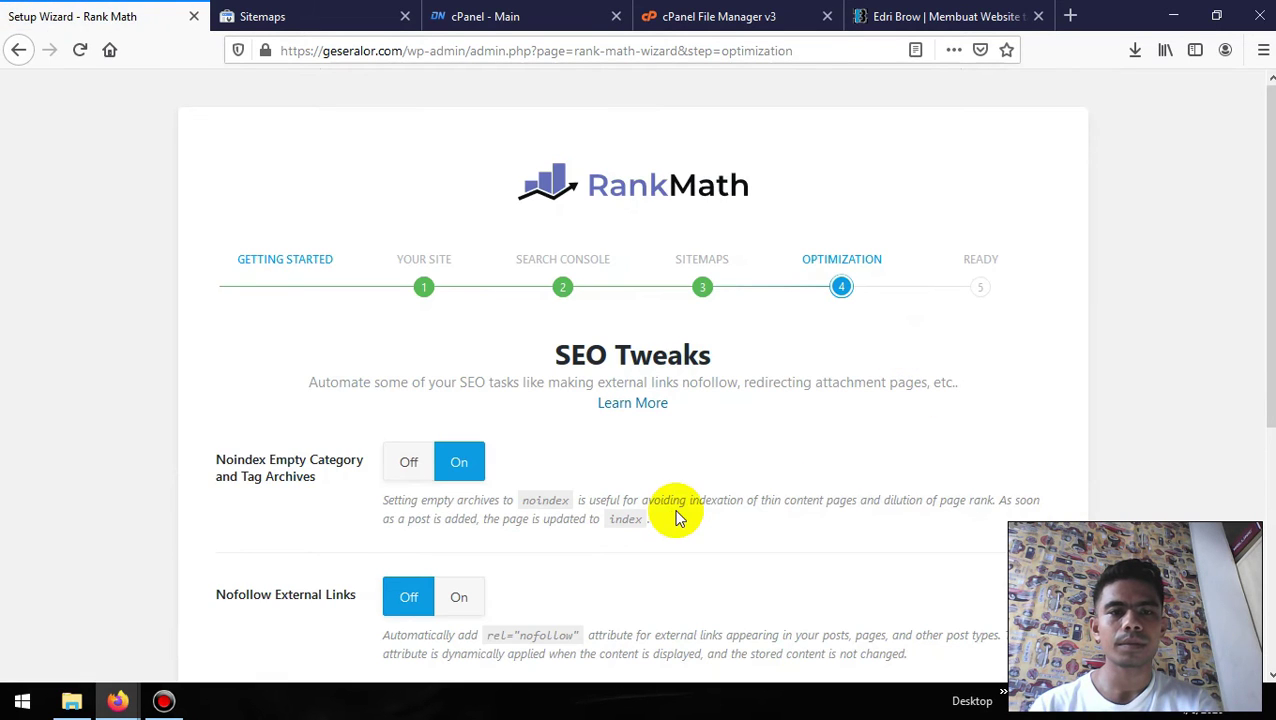
- Review the SEO tweaks for empty archives and external links, and save them with their default settings
{"action": "scroll", "coordinate": [676, 517], "scroll_direction": "down", "scroll_amount": 3}
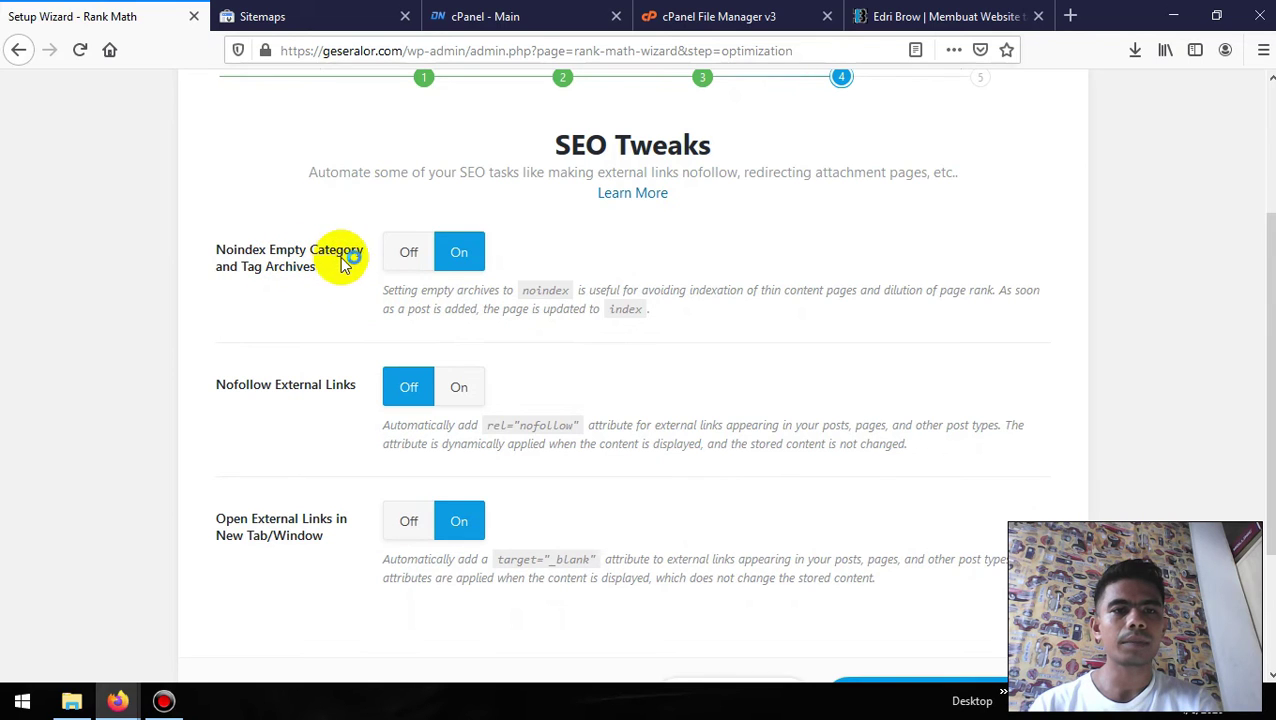
{"action": "scroll", "coordinate": [600, 425], "scroll_direction": "down", "scroll_amount": 1}
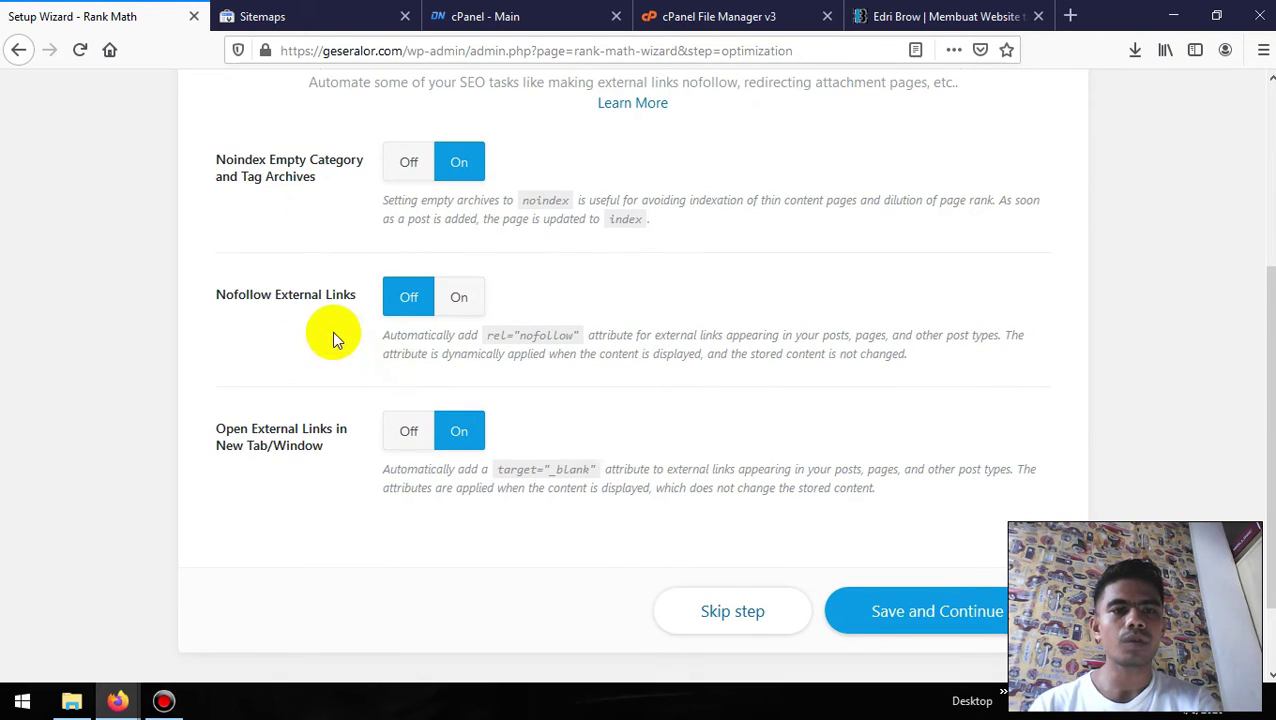
{"action": "scroll", "coordinate": [636, 293], "scroll_direction": "down", "scroll_amount": 1}
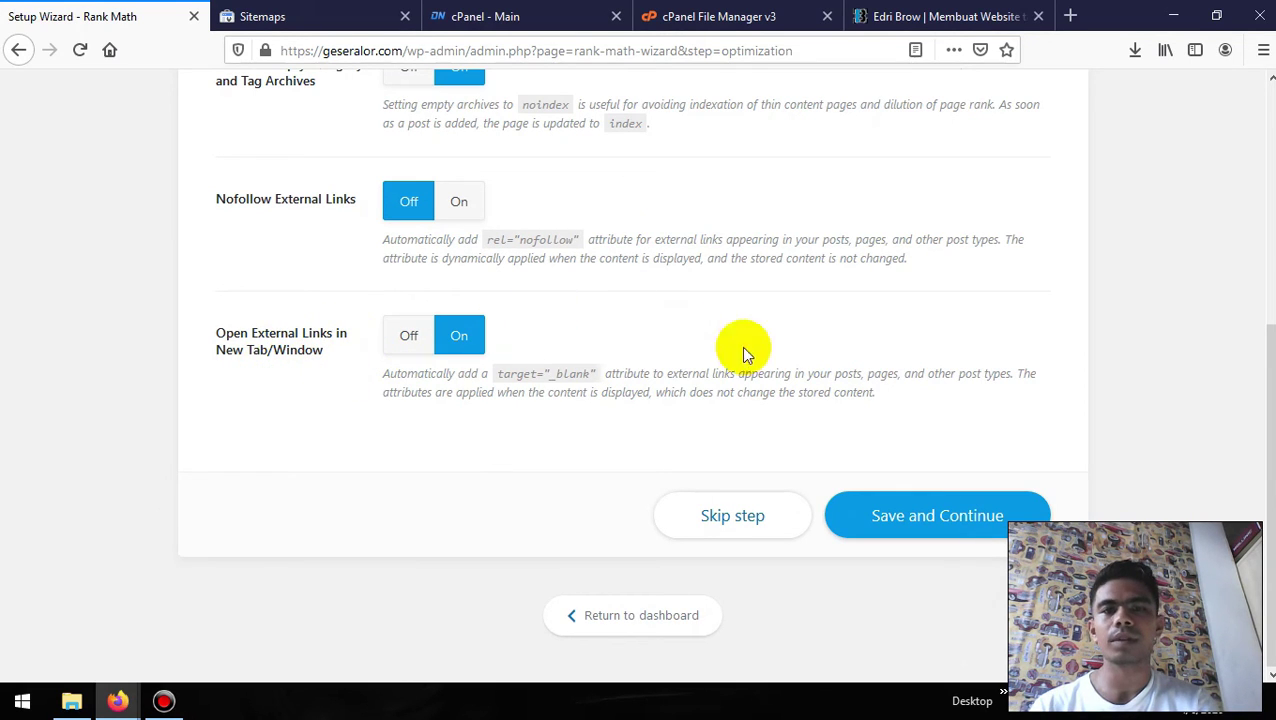
{"action": "left_click", "coordinate": [946, 519]}
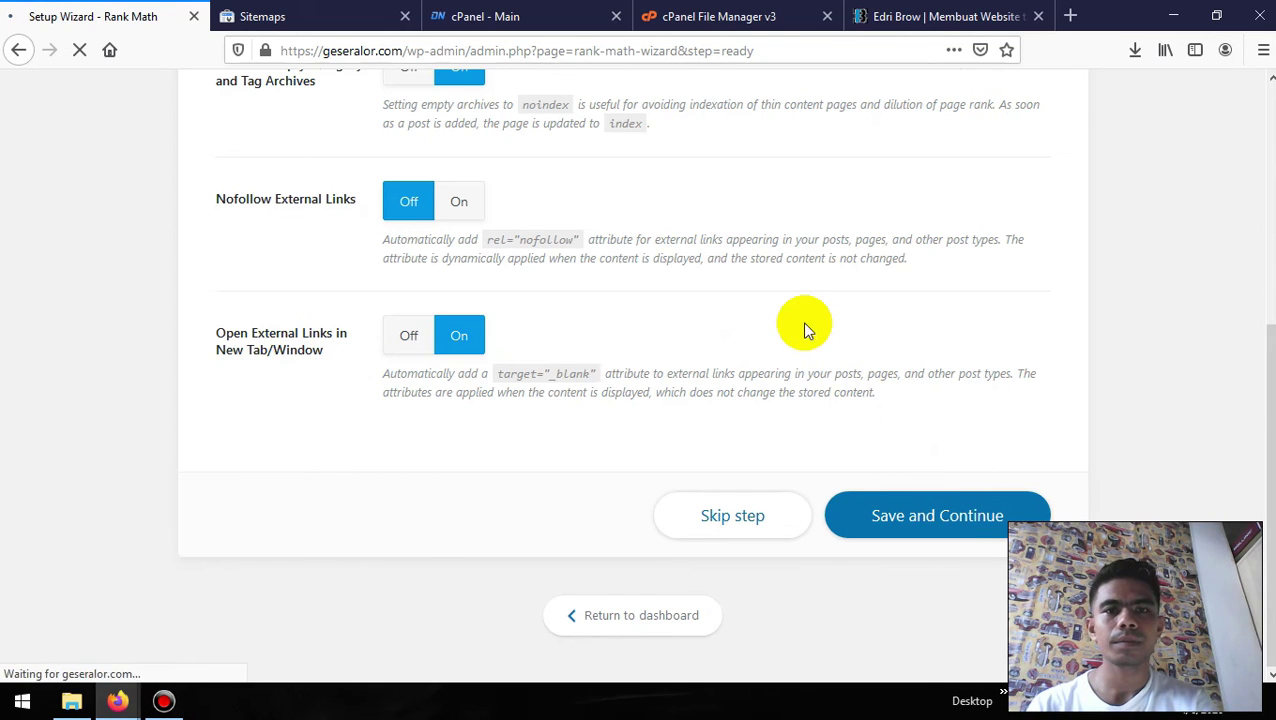
- Look over the wizard's completion page and continue to the advanced setup options
{"action": "scroll", "coordinate": [957, 387], "scroll_direction": "down", "scroll_amount": 3}
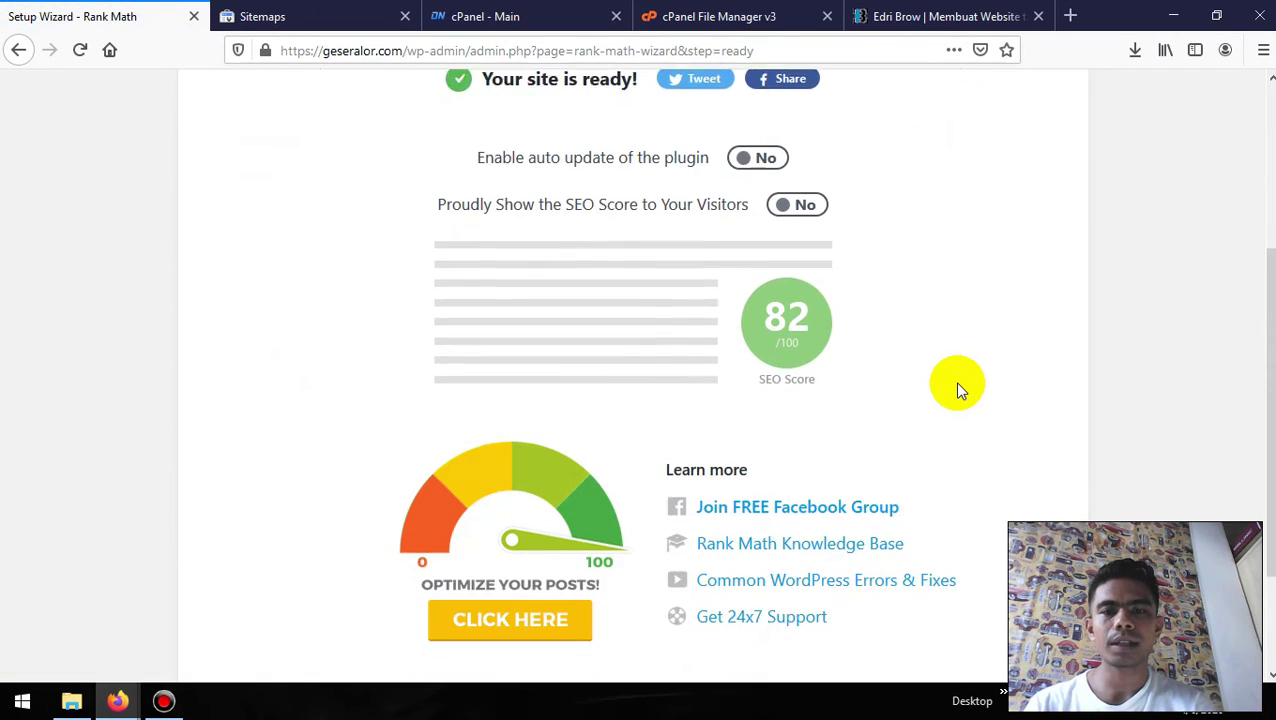
{"action": "scroll", "coordinate": [957, 387], "scroll_direction": "up", "scroll_amount": 1}
{"action": "scroll", "coordinate": [957, 387], "scroll_direction": "down", "scroll_amount": 3}
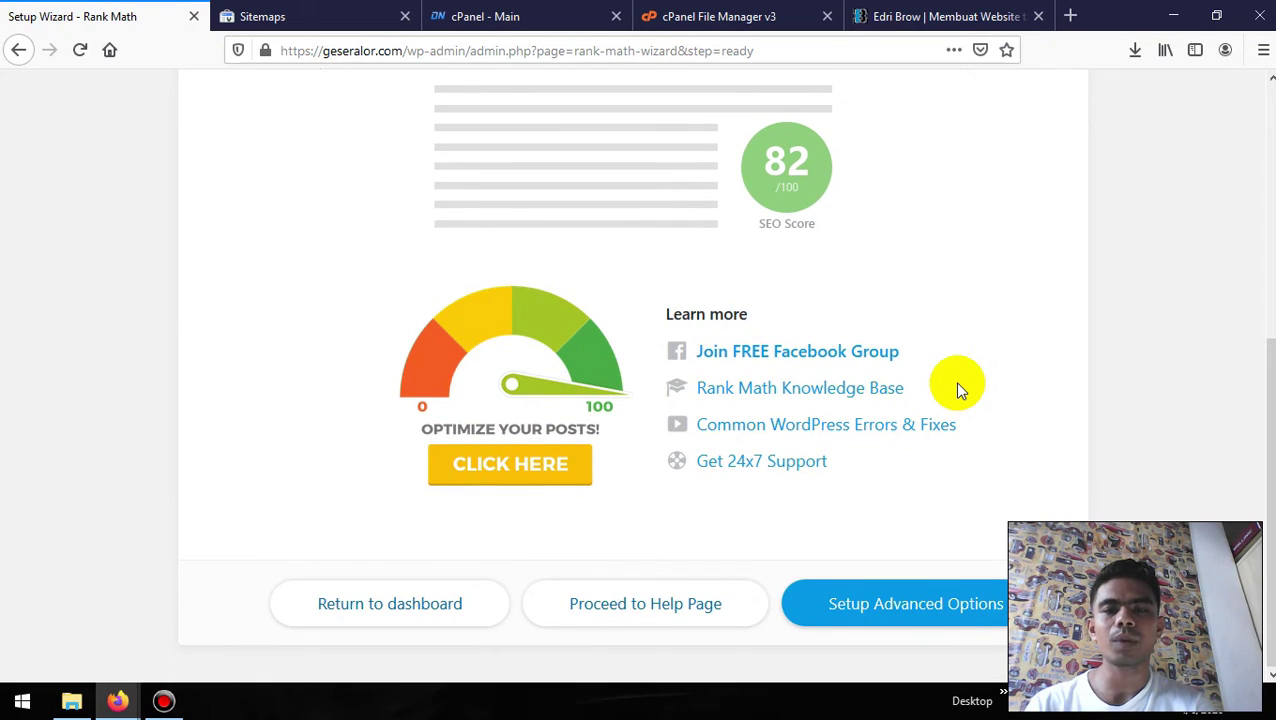
{"action": "scroll", "coordinate": [954, 381], "scroll_direction": "up", "scroll_amount": 4}
{"action": "scroll", "coordinate": [954, 381], "scroll_direction": "down", "scroll_amount": 4}
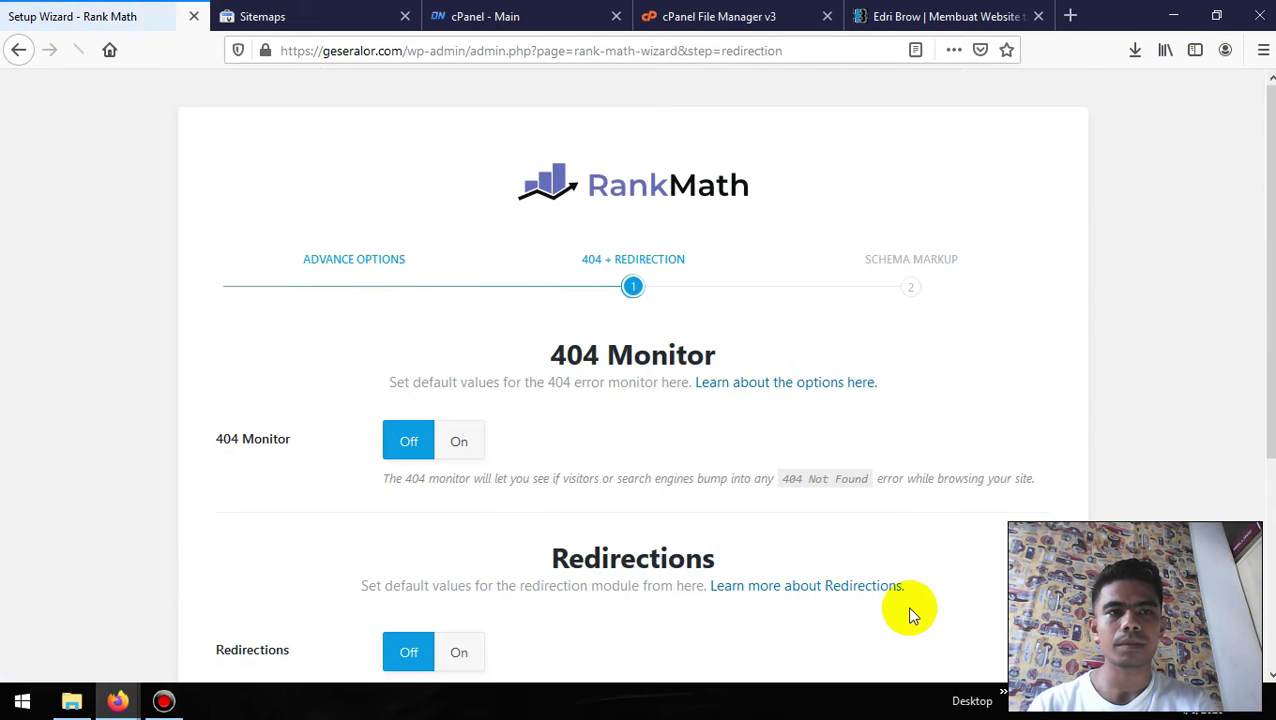
- Turn on both the 404 Monitor and Redirections in the advanced options and save the step
{"action": "scroll", "coordinate": [755, 441], "scroll_direction": "down", "scroll_amount": 3}
{"action": "scroll", "coordinate": [746, 427], "scroll_direction": "up", "scroll_amount": 2}
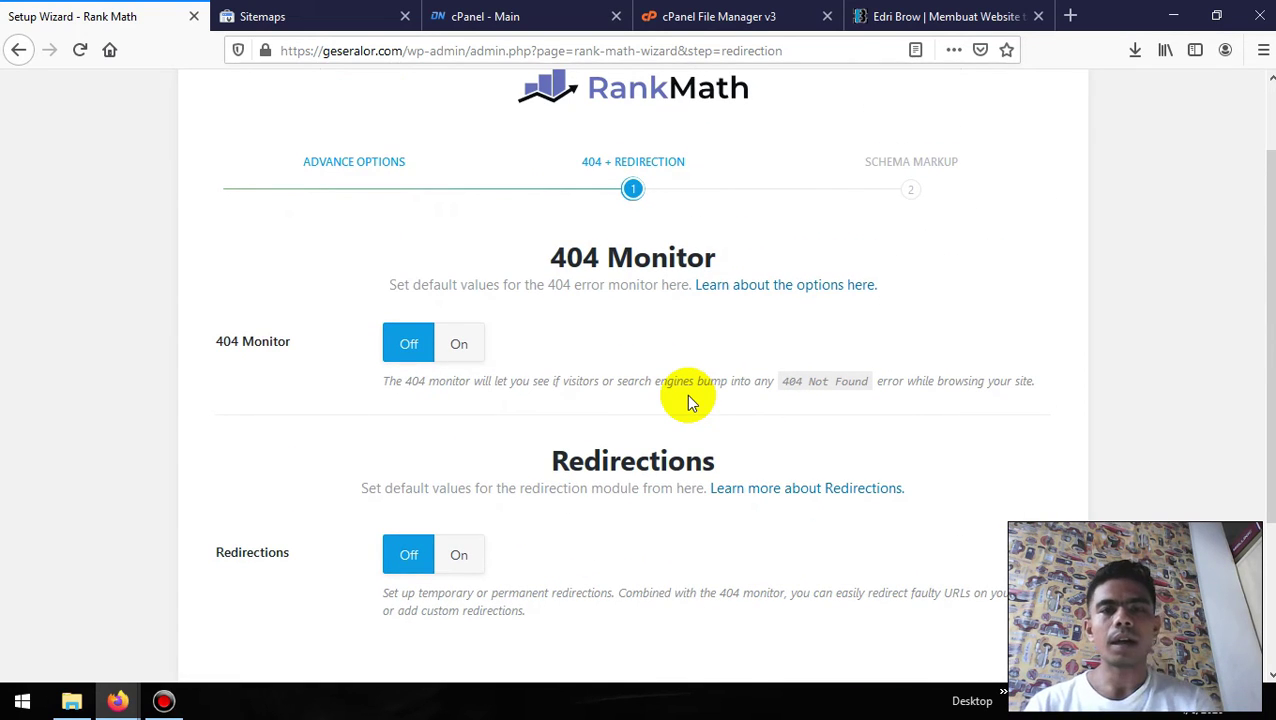
{"action": "scroll", "coordinate": [686, 394], "scroll_direction": "down", "scroll_amount": 2}
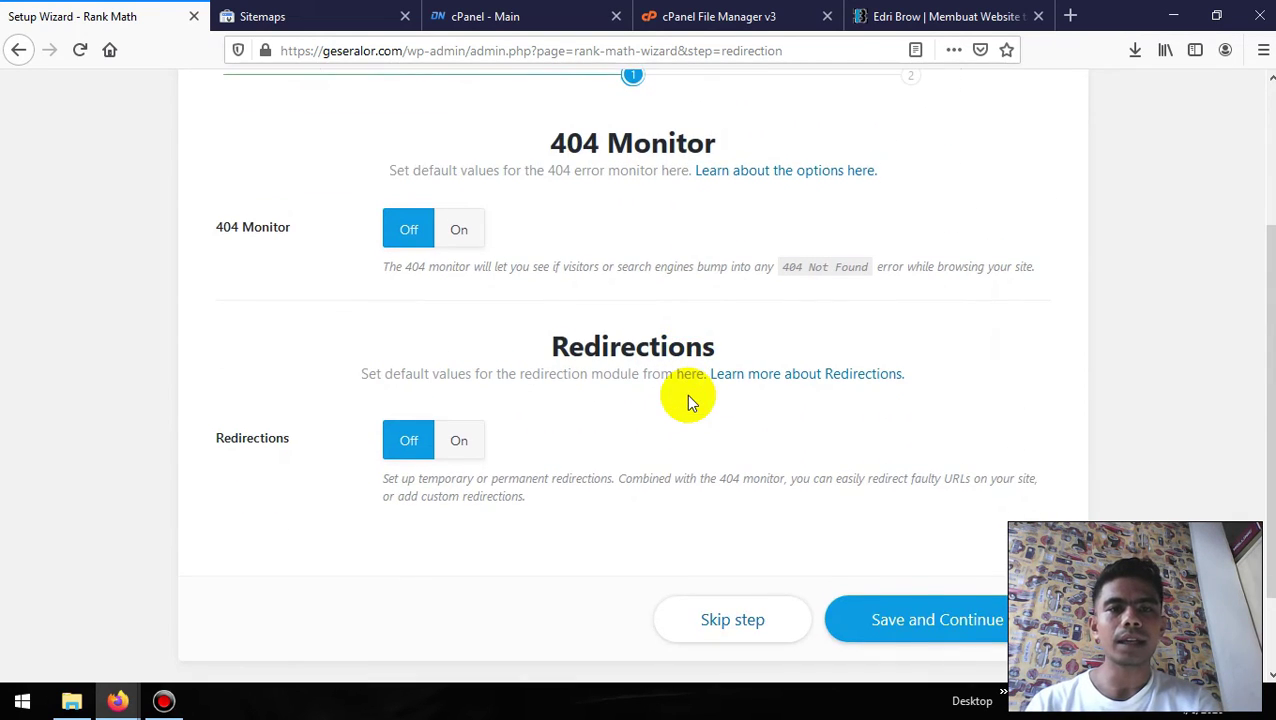
{"action": "scroll", "coordinate": [686, 394], "scroll_direction": "up", "scroll_amount": 2}
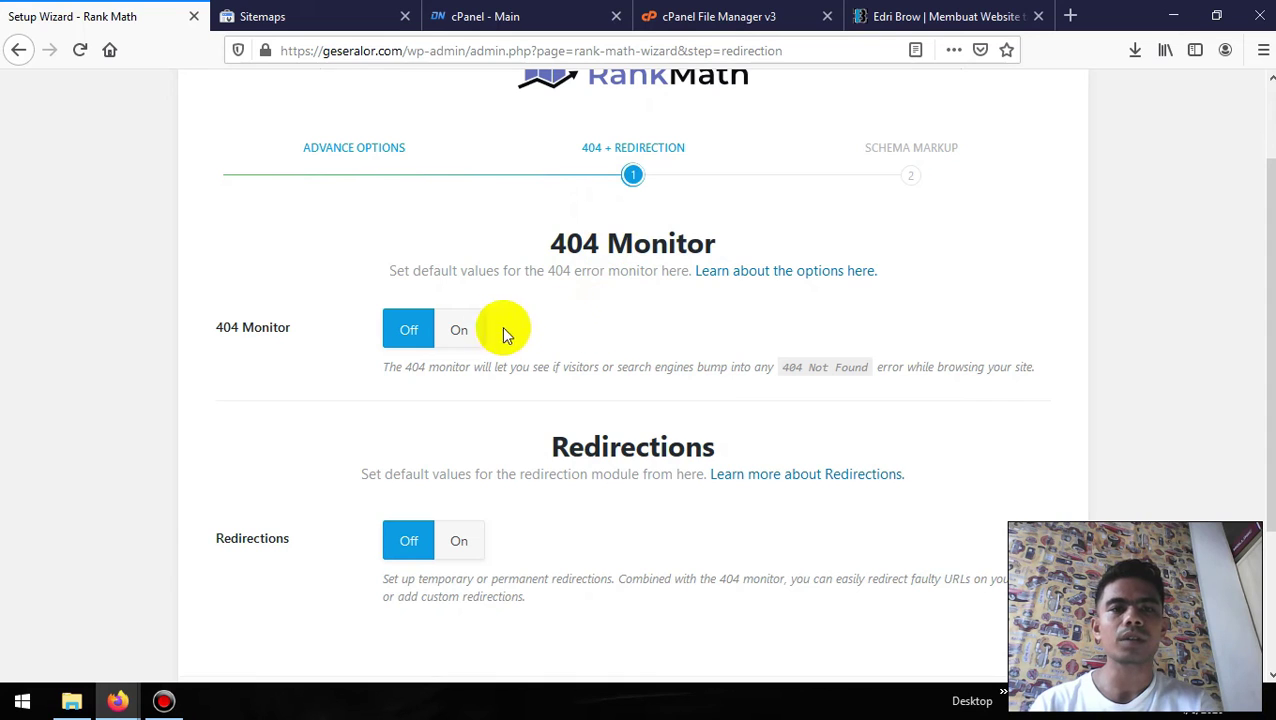
{"action": "left_click", "coordinate": [461, 332]}
{"action": "scroll", "coordinate": [611, 320], "scroll_direction": "down", "scroll_amount": 2}
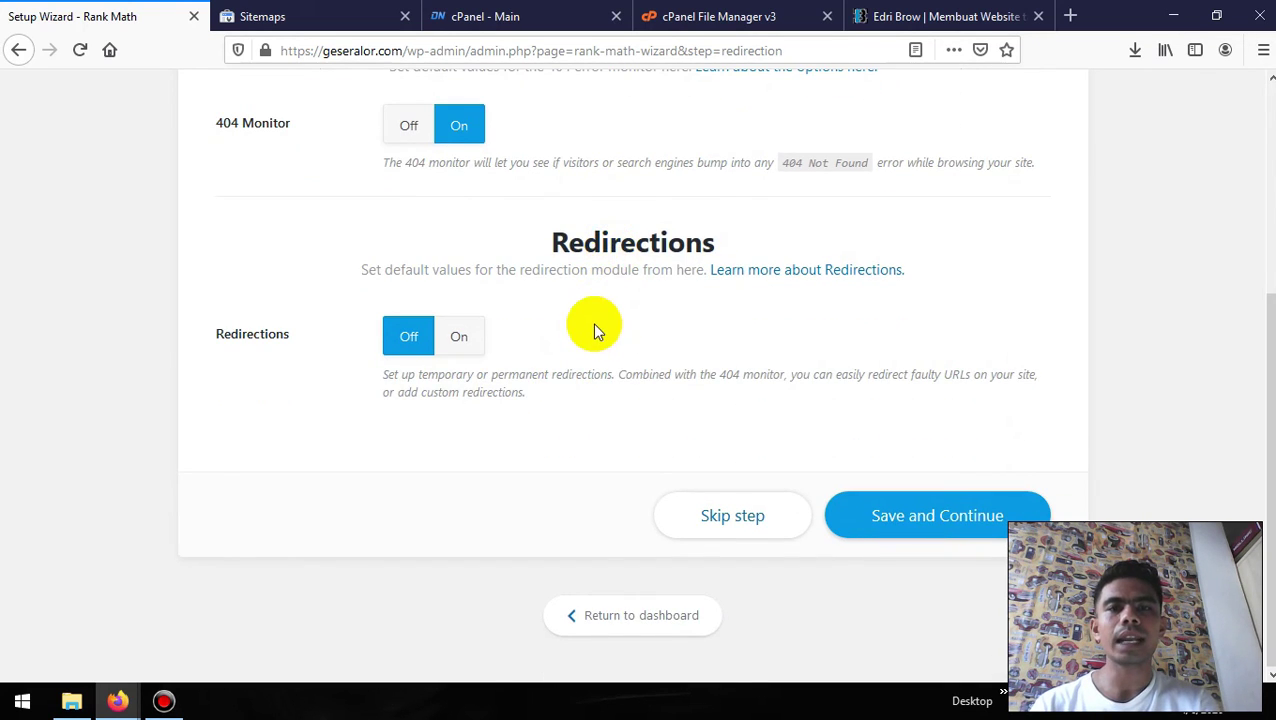
{"action": "scroll", "coordinate": [592, 325], "scroll_direction": "up", "scroll_amount": 1}
{"action": "left_click", "coordinate": [459, 410]}
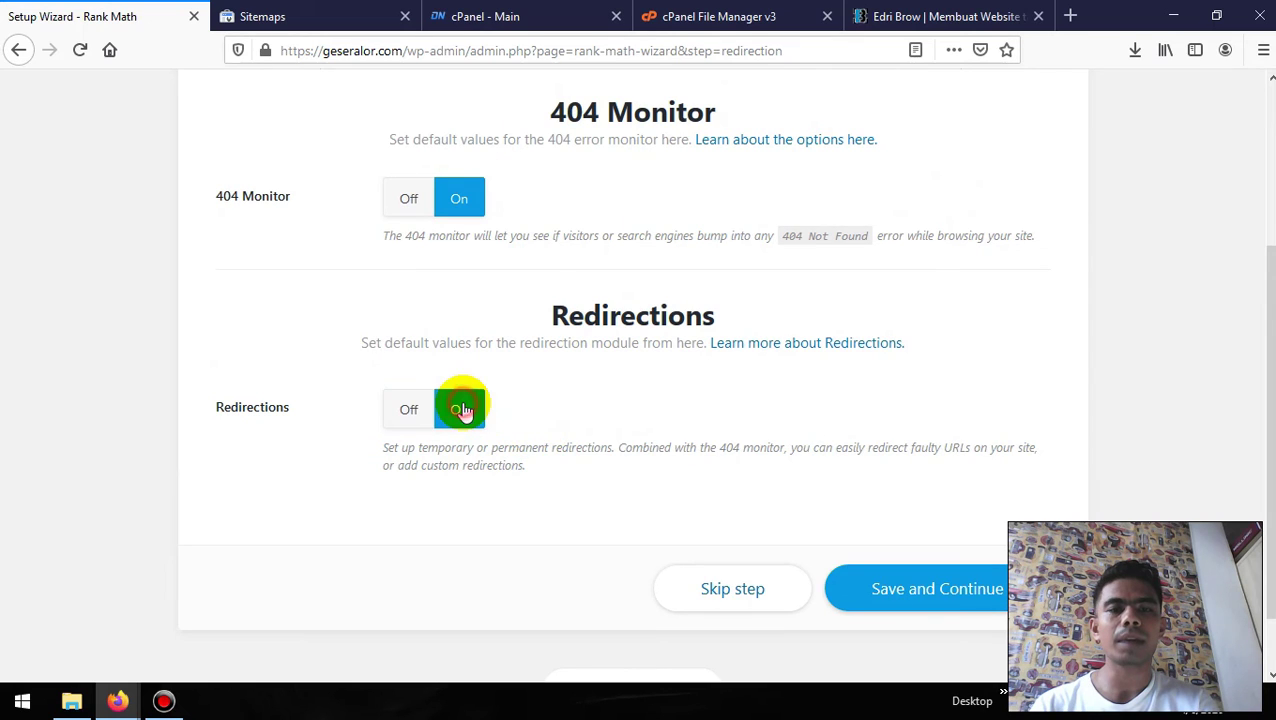
{"action": "scroll", "coordinate": [672, 472], "scroll_direction": "down", "scroll_amount": 1}
{"action": "scroll", "coordinate": [672, 472], "scroll_direction": "down", "scroll_amount": 1}
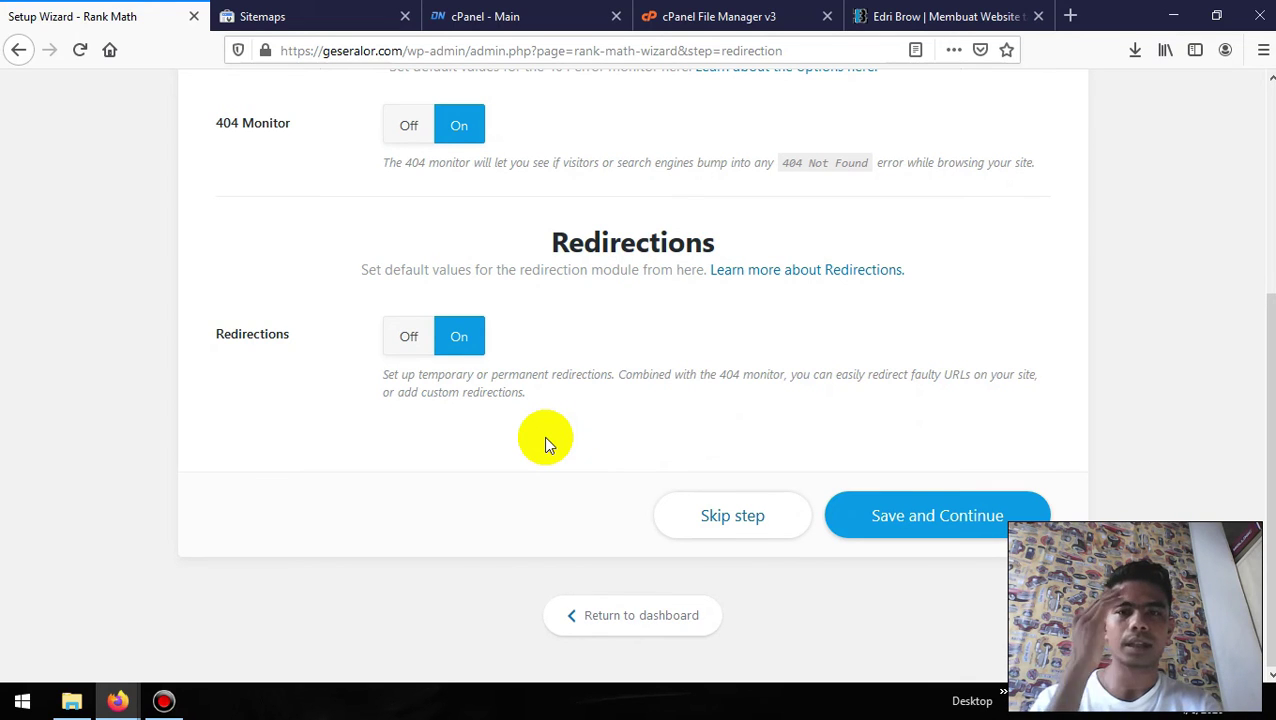
{"action": "left_click", "coordinate": [926, 517]}
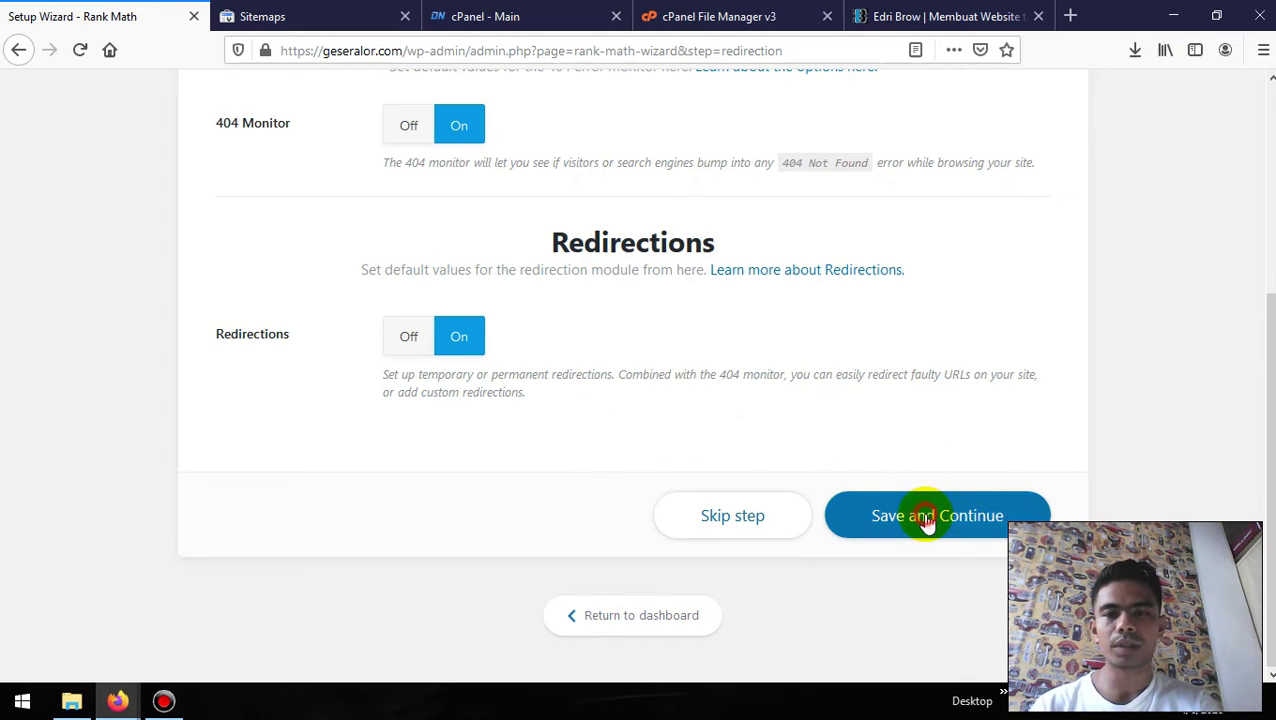
- Review the schema markup defaults for posts, pages, campaigns and custom layouts, and save them to finish the wizard
{"action": "scroll", "coordinate": [690, 379], "scroll_direction": "down", "scroll_amount": 5}
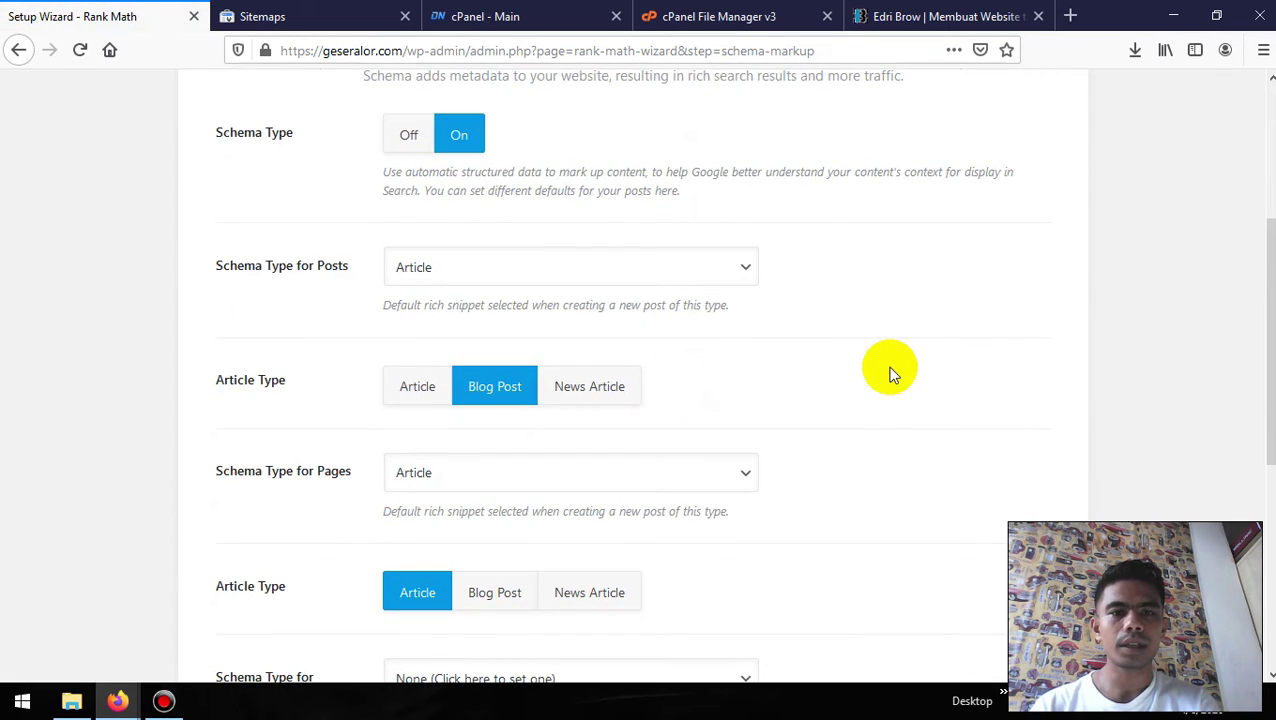
{"action": "scroll", "coordinate": [889, 370], "scroll_direction": "down", "scroll_amount": 3}
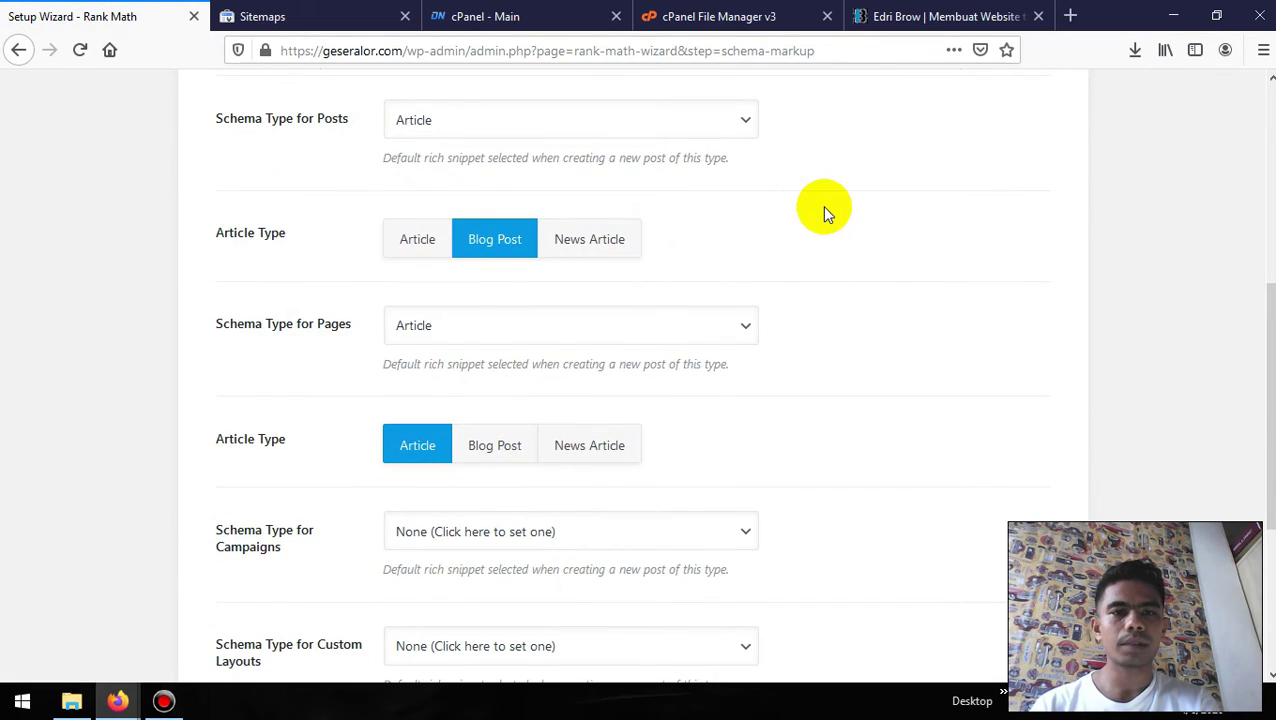
{"action": "scroll", "coordinate": [823, 210], "scroll_direction": "down", "scroll_amount": 6}
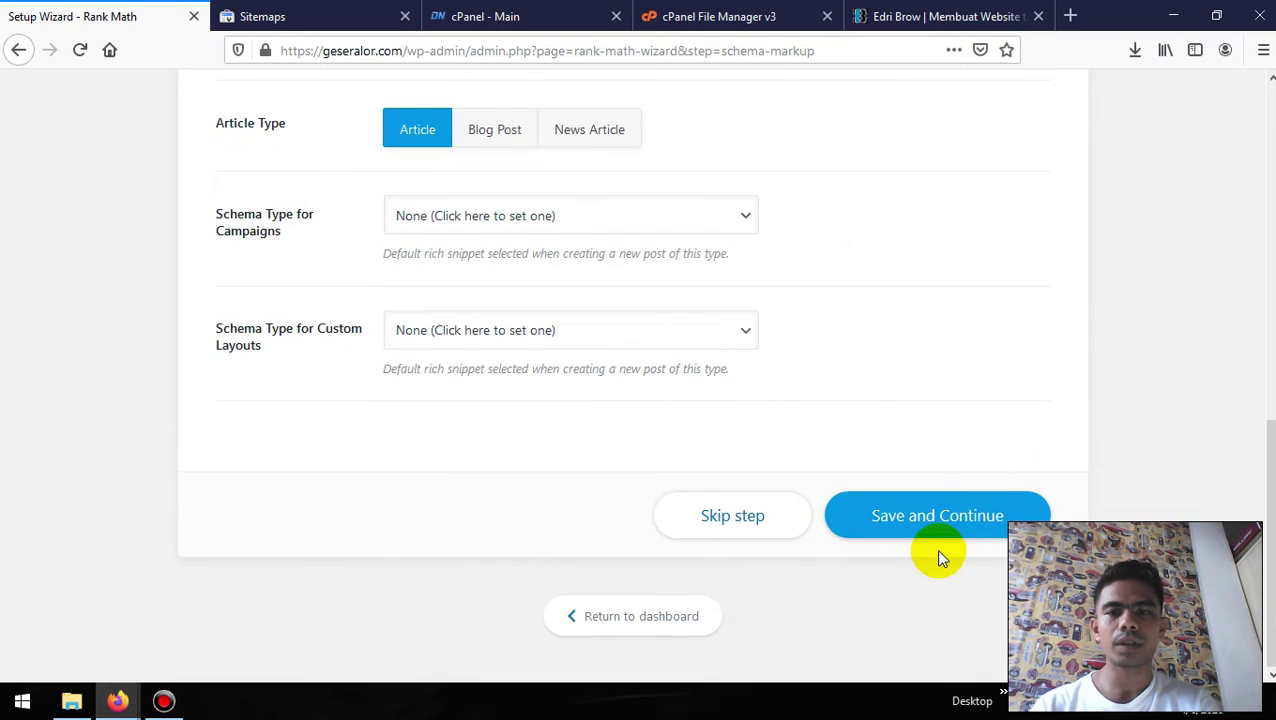
{"action": "scroll", "coordinate": [906, 384], "scroll_direction": "up", "scroll_amount": 4}
{"action": "scroll", "coordinate": [906, 384], "scroll_direction": "up", "scroll_amount": 3}
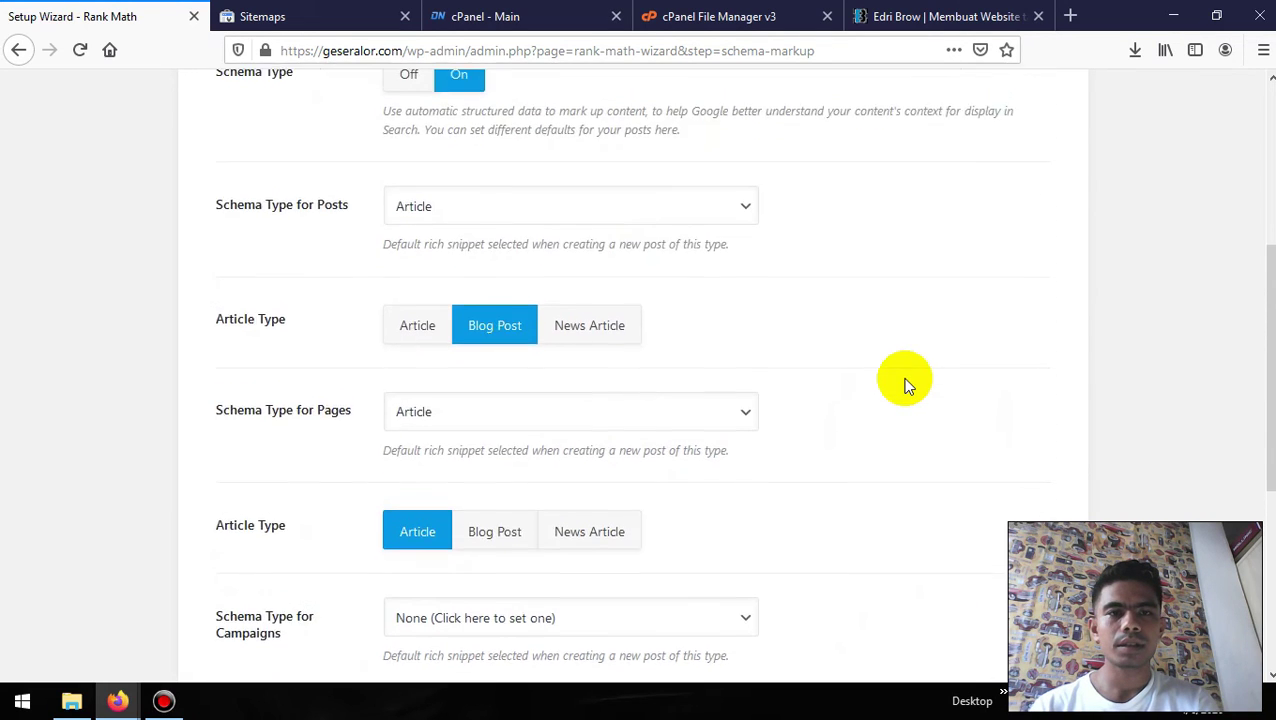
{"action": "scroll", "coordinate": [906, 384], "scroll_direction": "down", "scroll_amount": 6}
{"action": "left_click", "coordinate": [987, 582]}
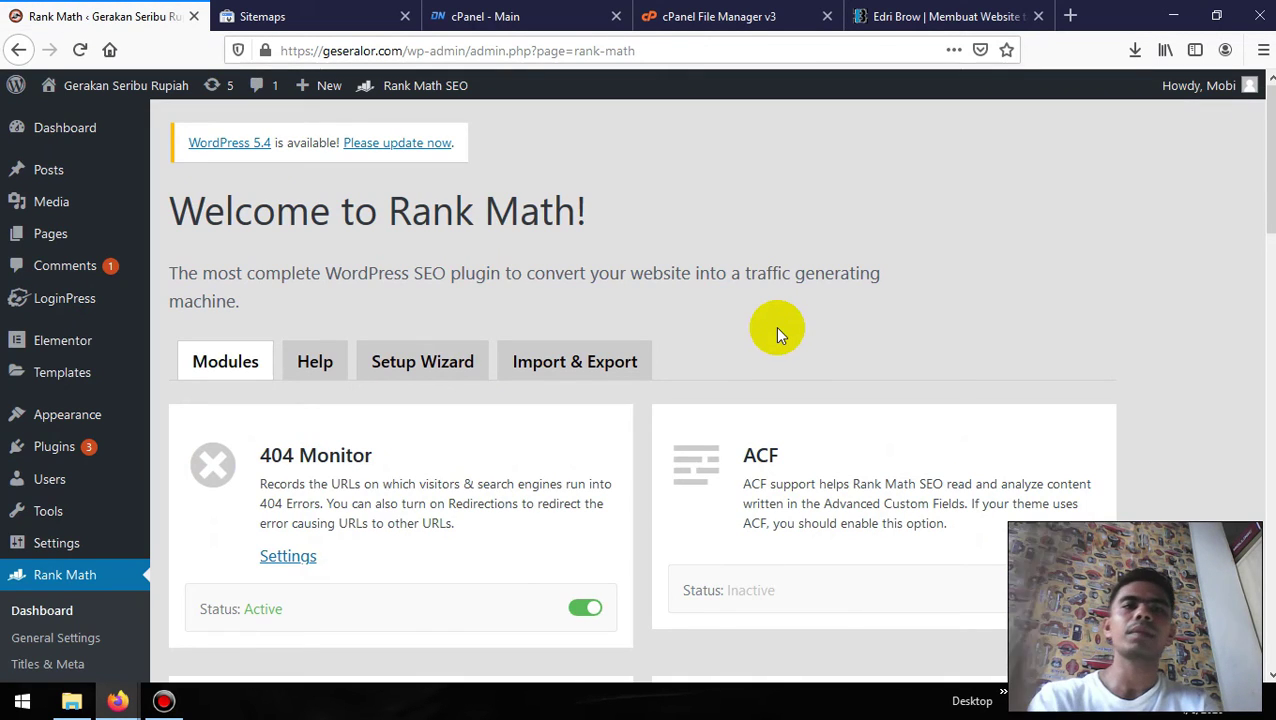
- Look through the Rank Math dashboard's modules to see which ones are active
{"action": "scroll", "coordinate": [775, 326], "scroll_direction": "down", "scroll_amount": 8}
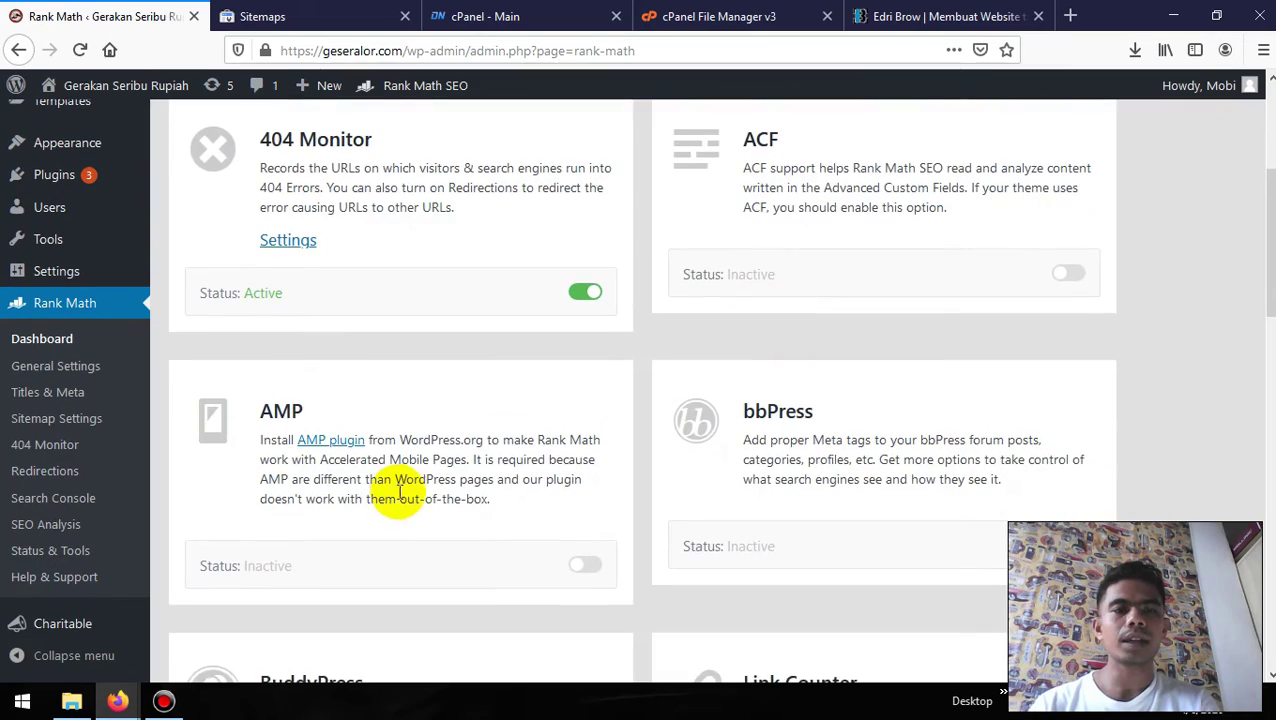
{"action": "scroll", "coordinate": [395, 490], "scroll_direction": "up", "scroll_amount": 1}
{"action": "scroll", "coordinate": [395, 490], "scroll_direction": "down", "scroll_amount": 5}
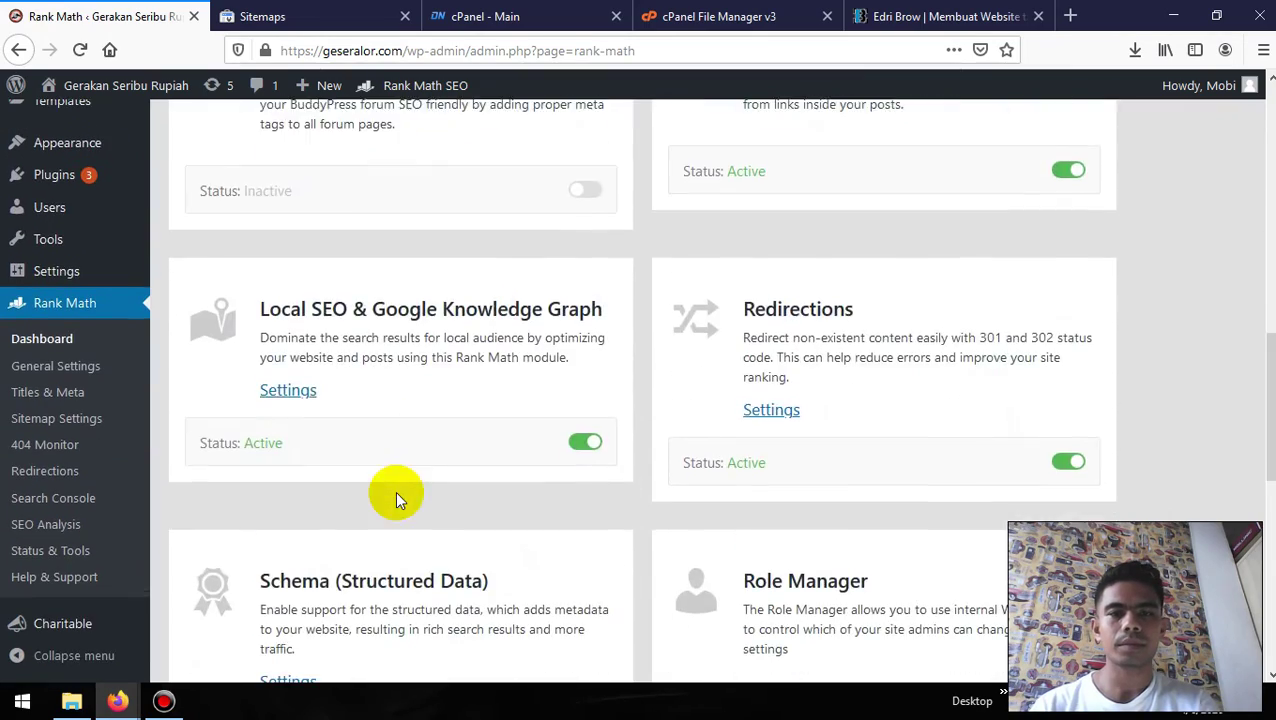
{"action": "scroll", "coordinate": [397, 498], "scroll_direction": "up", "scroll_amount": 8}
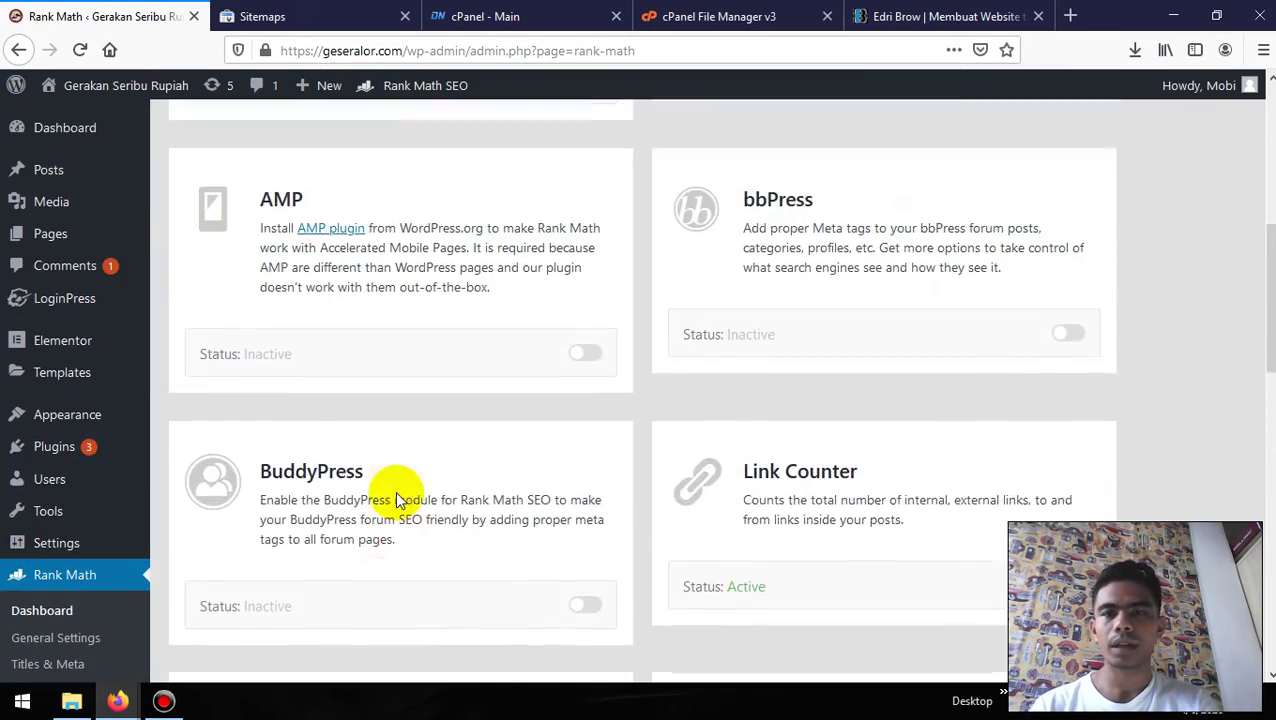
{"action": "scroll", "coordinate": [535, 450], "scroll_direction": "down", "scroll_amount": 3}
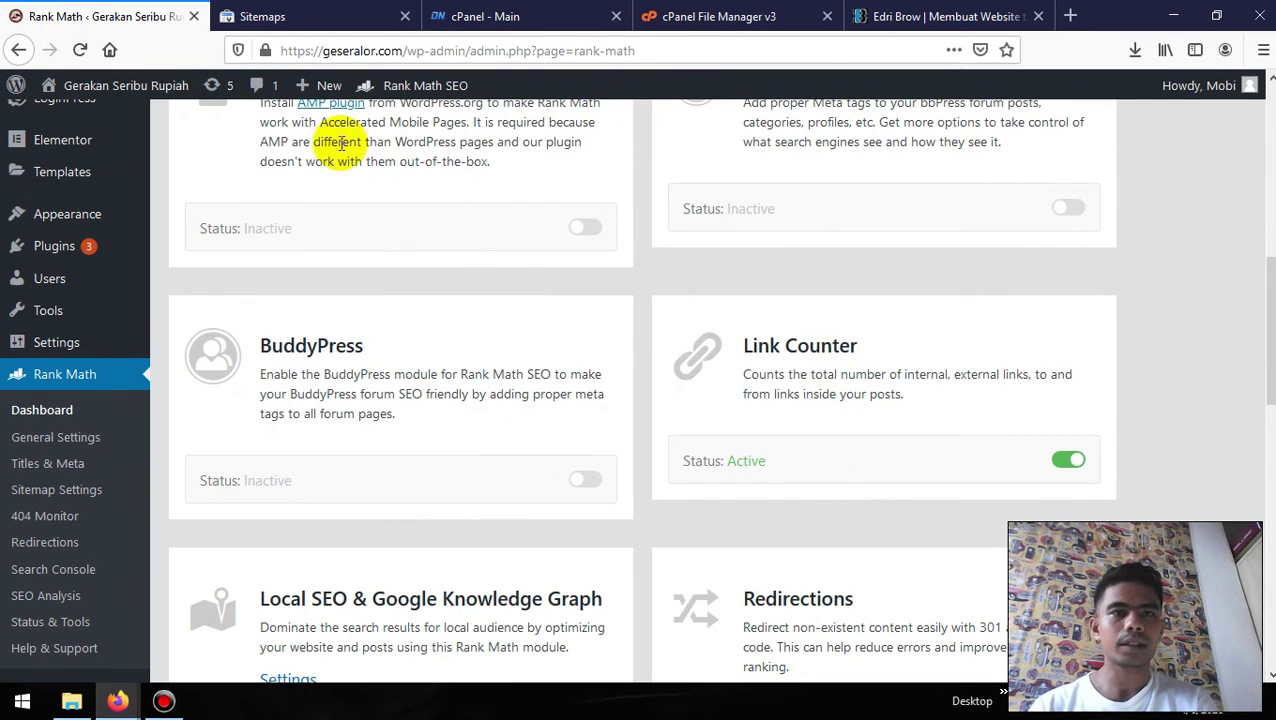
- Open the live site in a new tab and read through its post "Mentari Pagi di Sumba Barat Daya."
{"action": "mouse_move", "coordinate": [140, 91]}
{"action": "middle_click", "coordinate": [63, 117]}
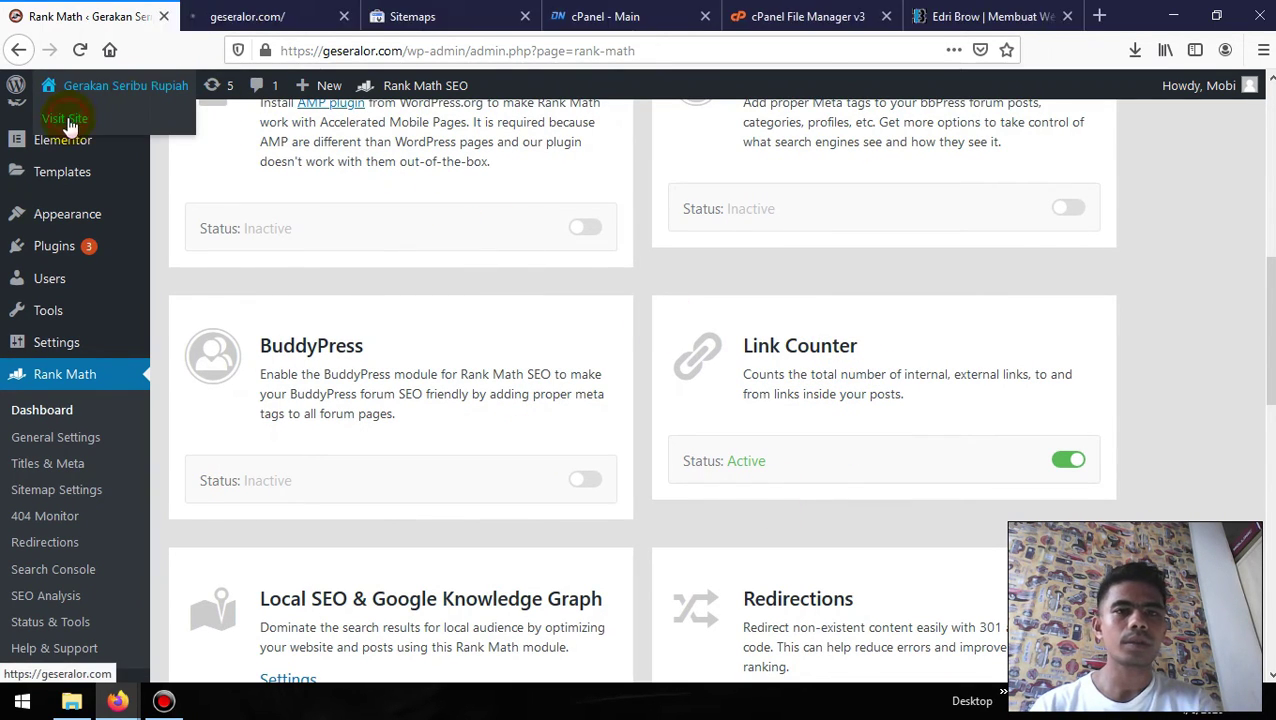
{"action": "left_click", "coordinate": [225, 10]}
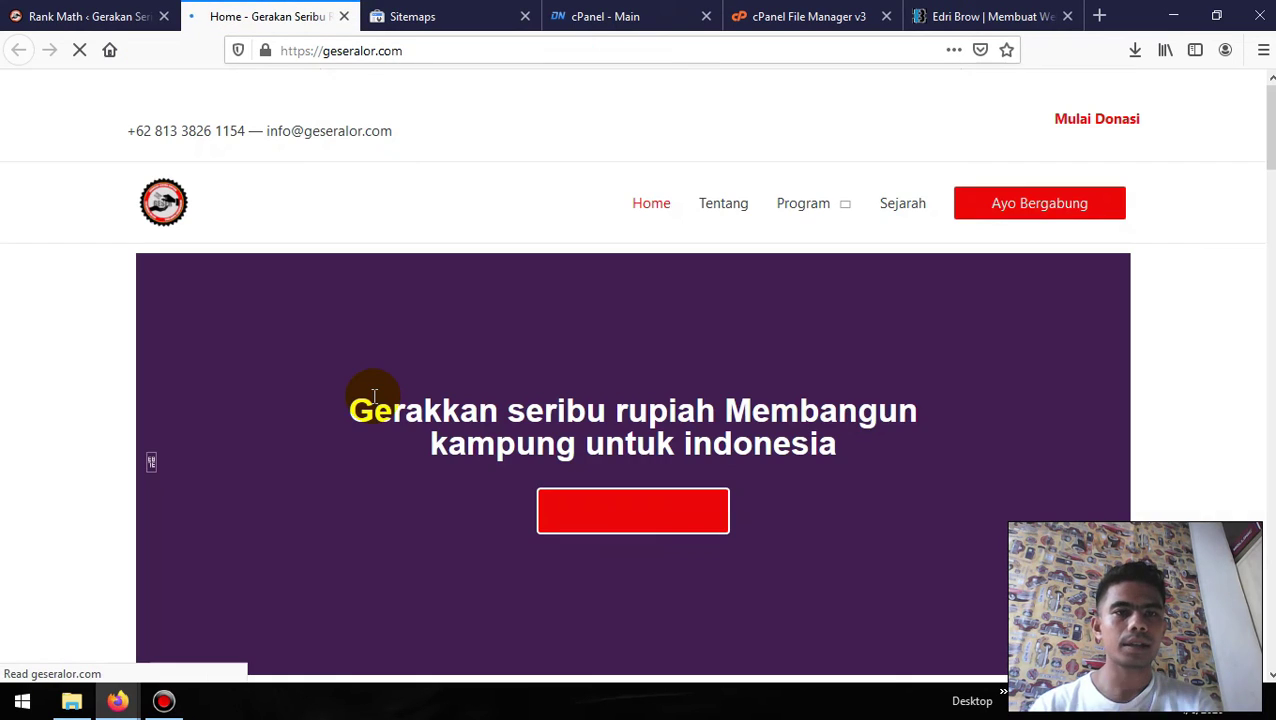
{"action": "scroll", "coordinate": [371, 396], "scroll_direction": "down", "scroll_amount": 10}
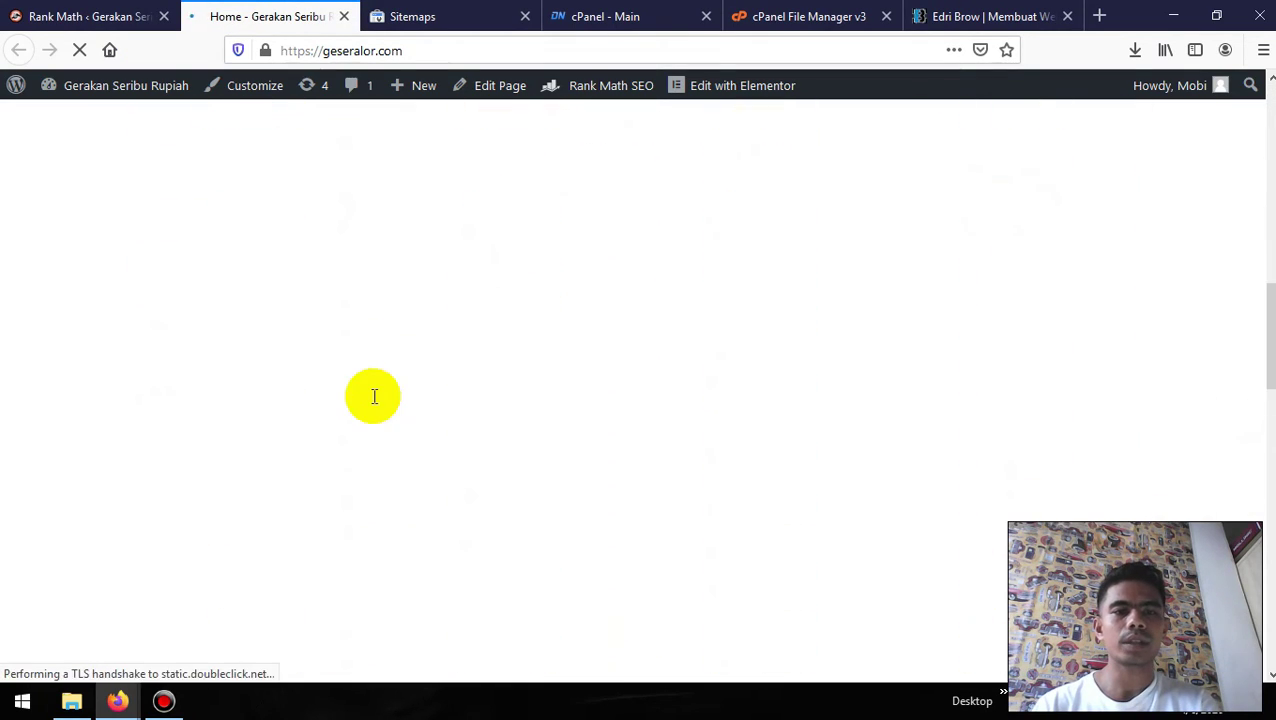
{"action": "scroll", "coordinate": [372, 397], "scroll_direction": "down", "scroll_amount": 5}
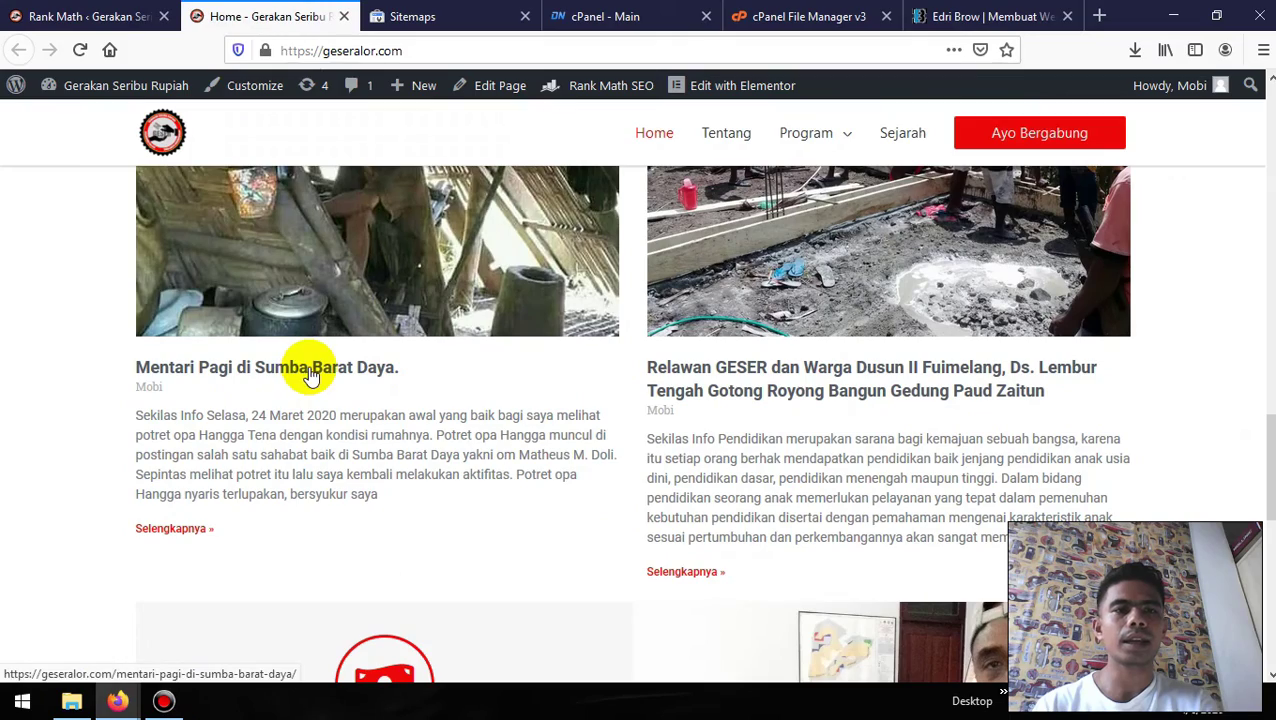
{"action": "left_click", "coordinate": [310, 368]}
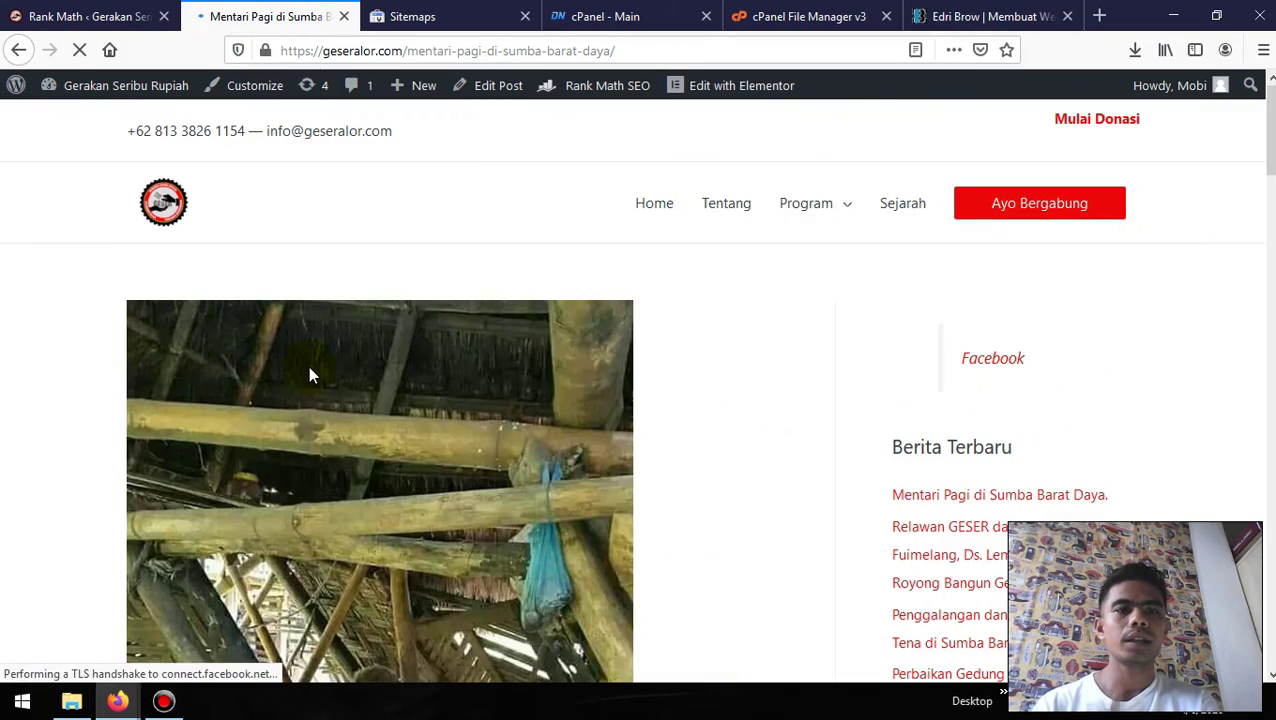
{"action": "scroll", "coordinate": [310, 373], "scroll_direction": "down", "scroll_amount": 4}
{"action": "scroll", "coordinate": [308, 366], "scroll_direction": "down", "scroll_amount": 8}
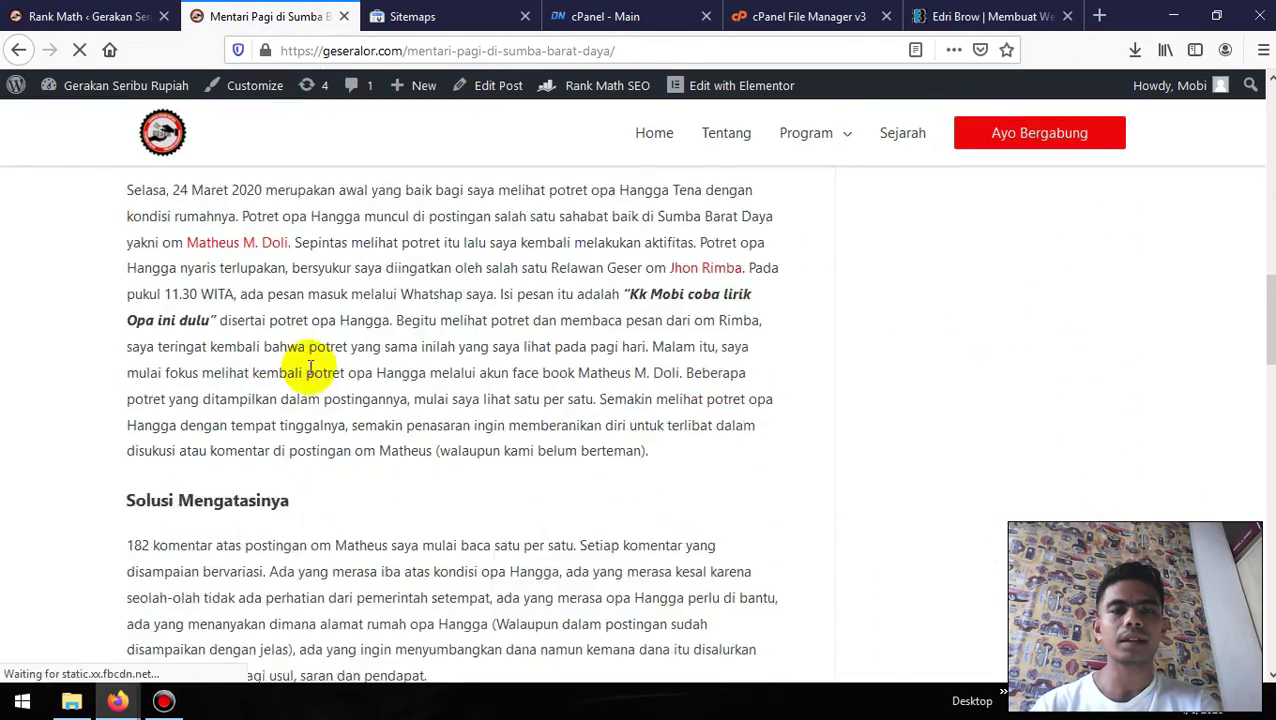
- Skim the rest of the post, then return to the Rank Math dashboard and review its module cards and their statuses
{"action": "scroll", "coordinate": [308, 366], "scroll_direction": "up", "scroll_amount": 2}
{"action": "scroll", "coordinate": [308, 366], "scroll_direction": "down", "scroll_amount": 10}
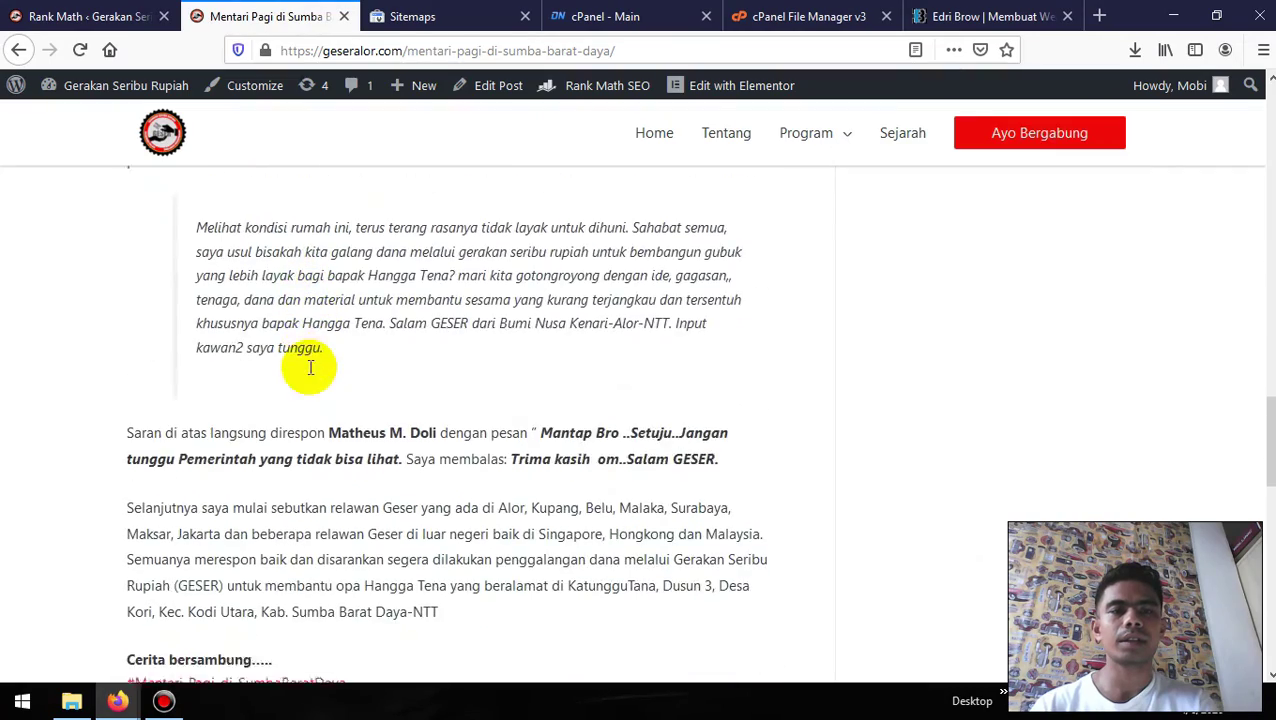
{"action": "left_click", "coordinate": [117, 12]}
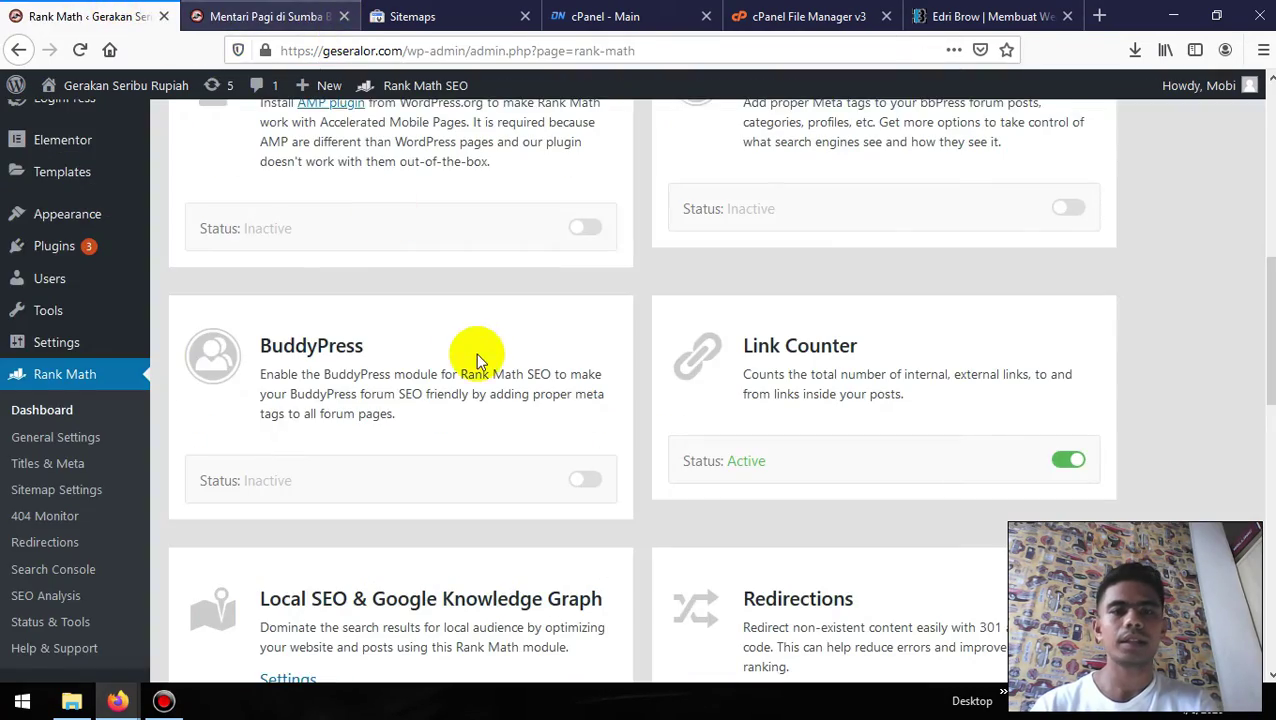
{"action": "scroll", "coordinate": [476, 358], "scroll_direction": "down", "scroll_amount": 4}
{"action": "scroll", "coordinate": [476, 358], "scroll_direction": "down", "scroll_amount": 3}
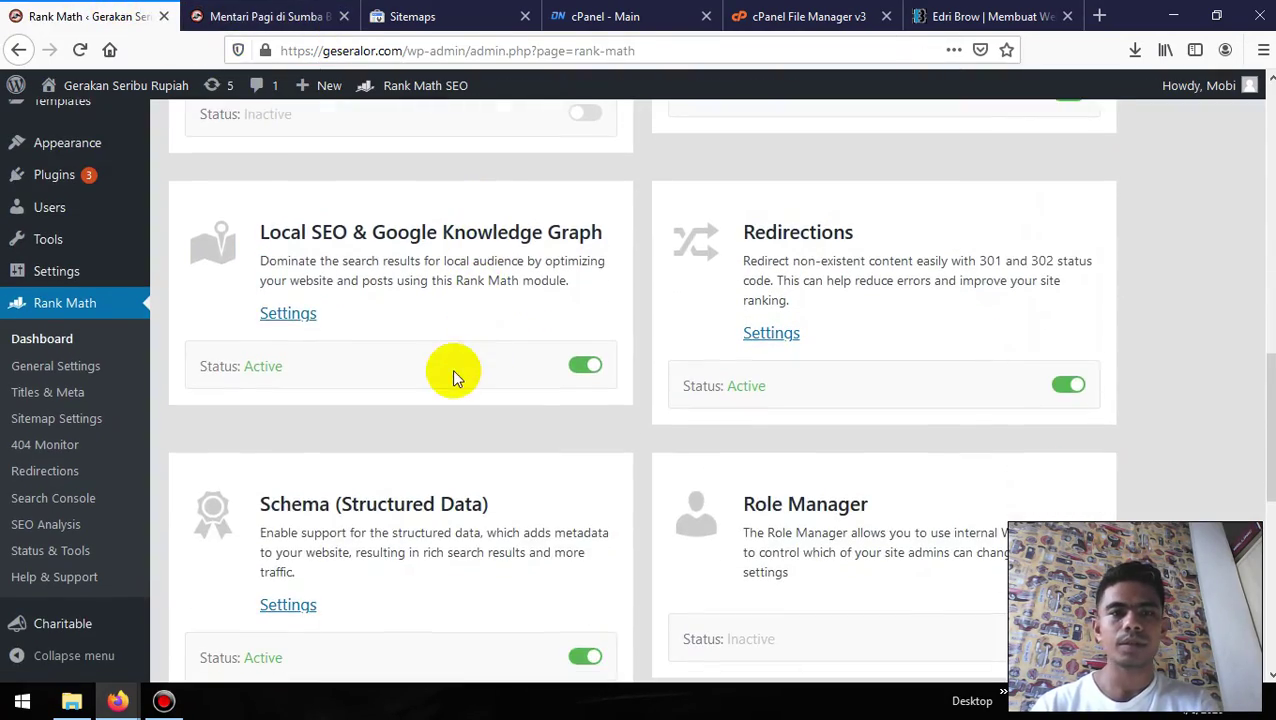
{"action": "scroll", "coordinate": [417, 404], "scroll_direction": "down", "scroll_amount": 10}
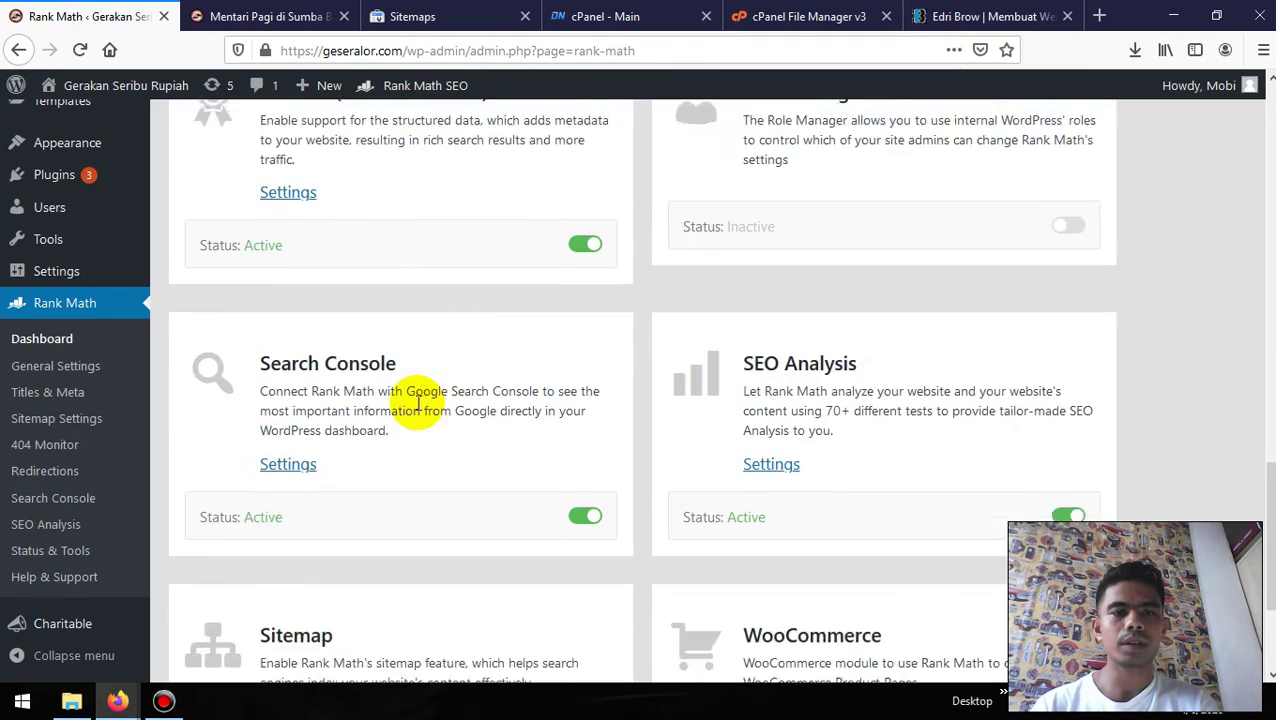
{"action": "scroll", "coordinate": [417, 404], "scroll_direction": "up", "scroll_amount": 15}
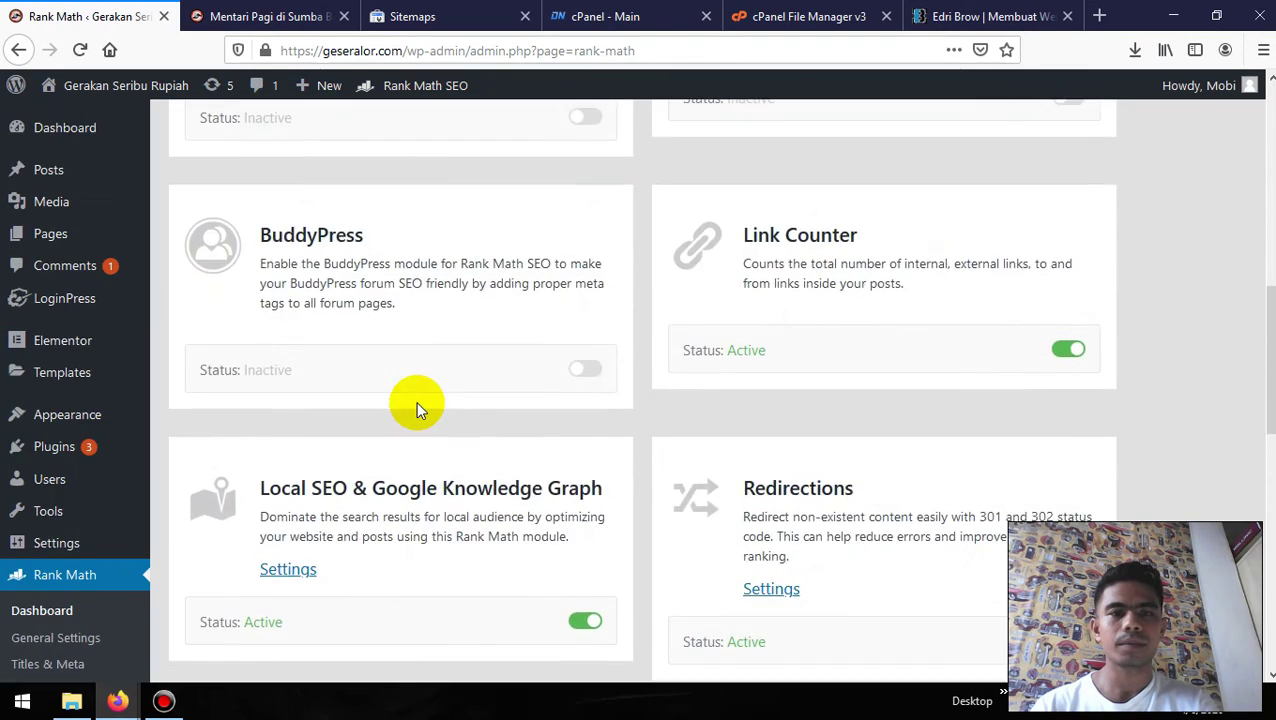
{"action": "scroll", "coordinate": [417, 404], "scroll_direction": "down", "scroll_amount": 3}
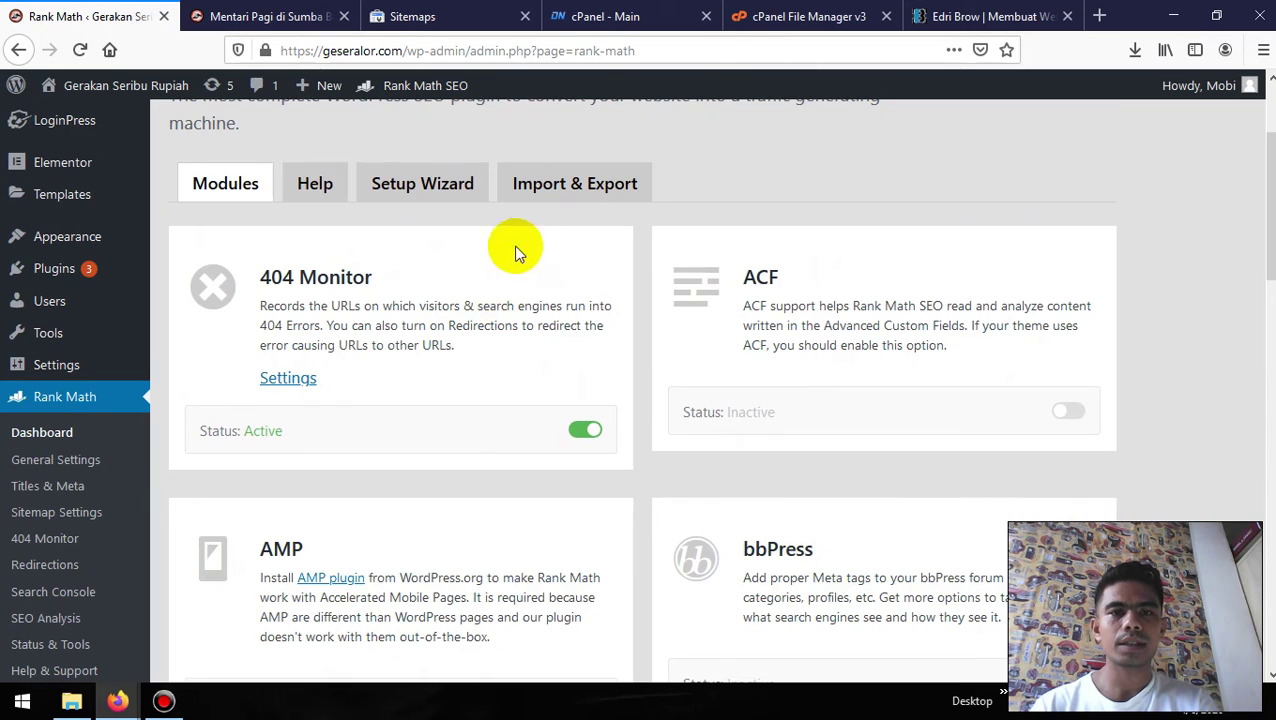
- Open Rank Math's sitemap settings, view the XML sitemap index in its own tab, and copy "sitemap_index.xml" from its address
{"action": "scroll", "coordinate": [400, 323], "scroll_direction": "down", "scroll_amount": 5}
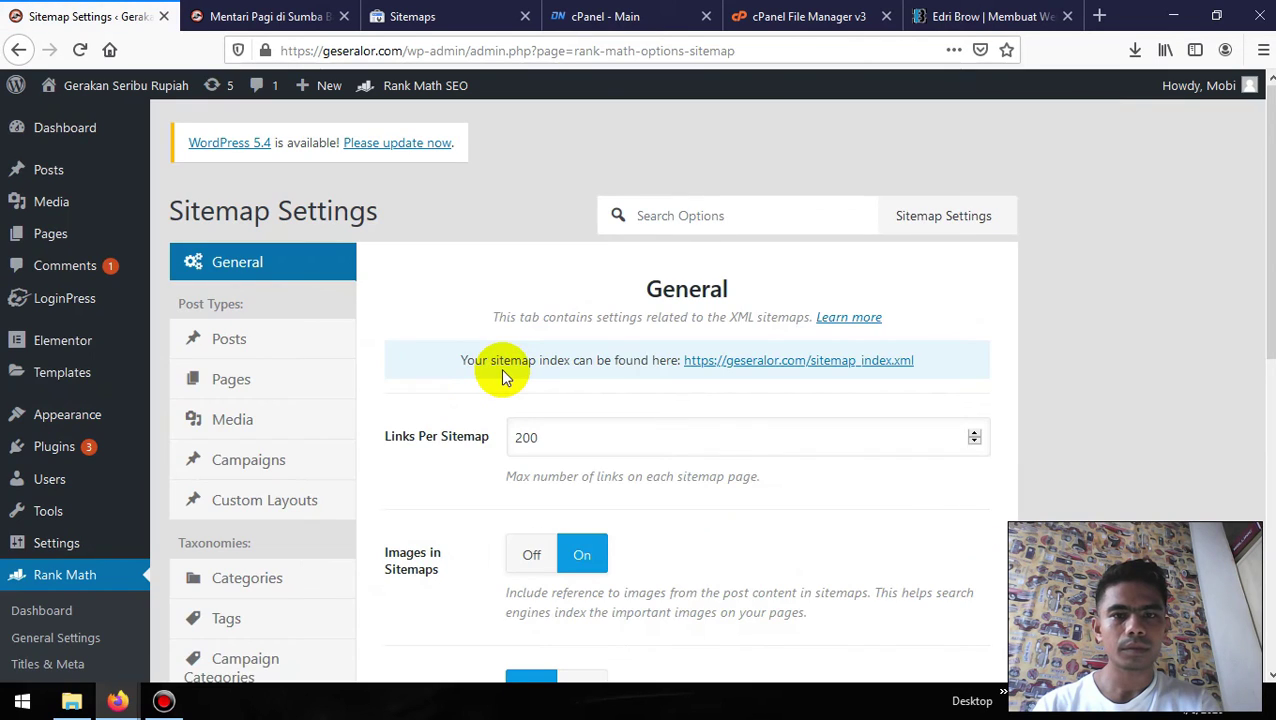
{"action": "scroll", "coordinate": [503, 375], "scroll_direction": "down", "scroll_amount": 2}
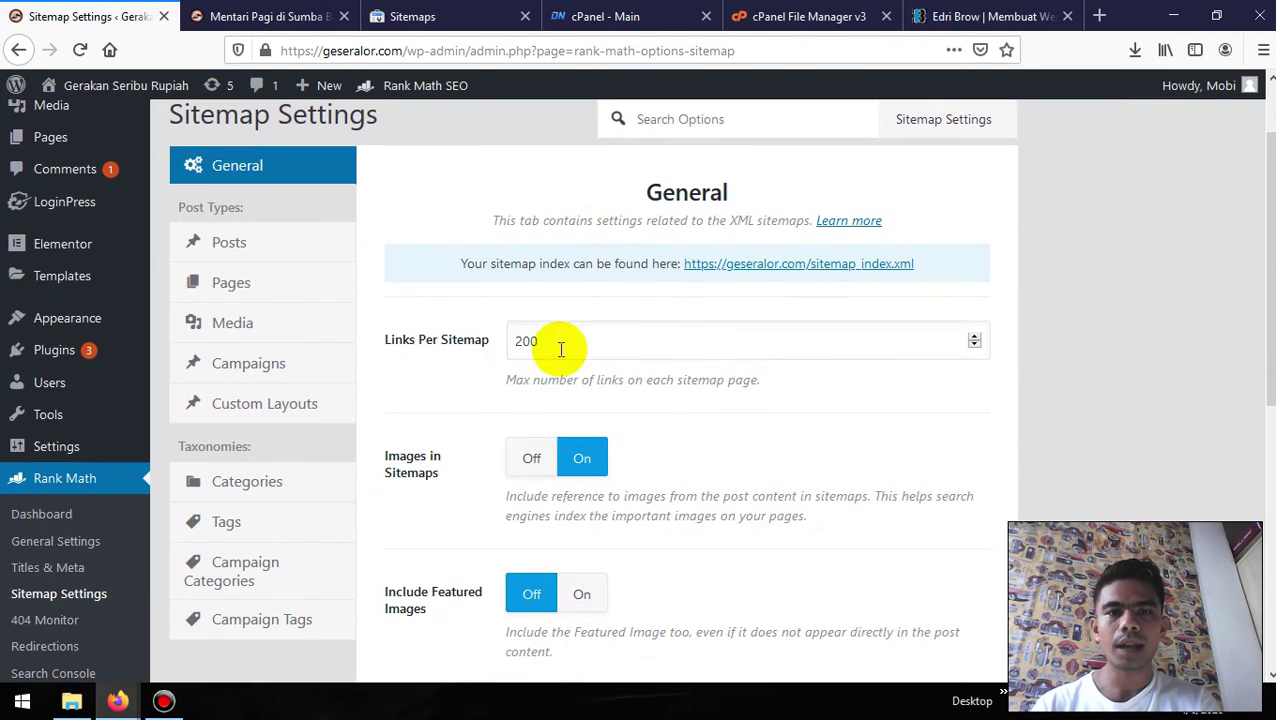
{"action": "left_click", "coordinate": [752, 268]}
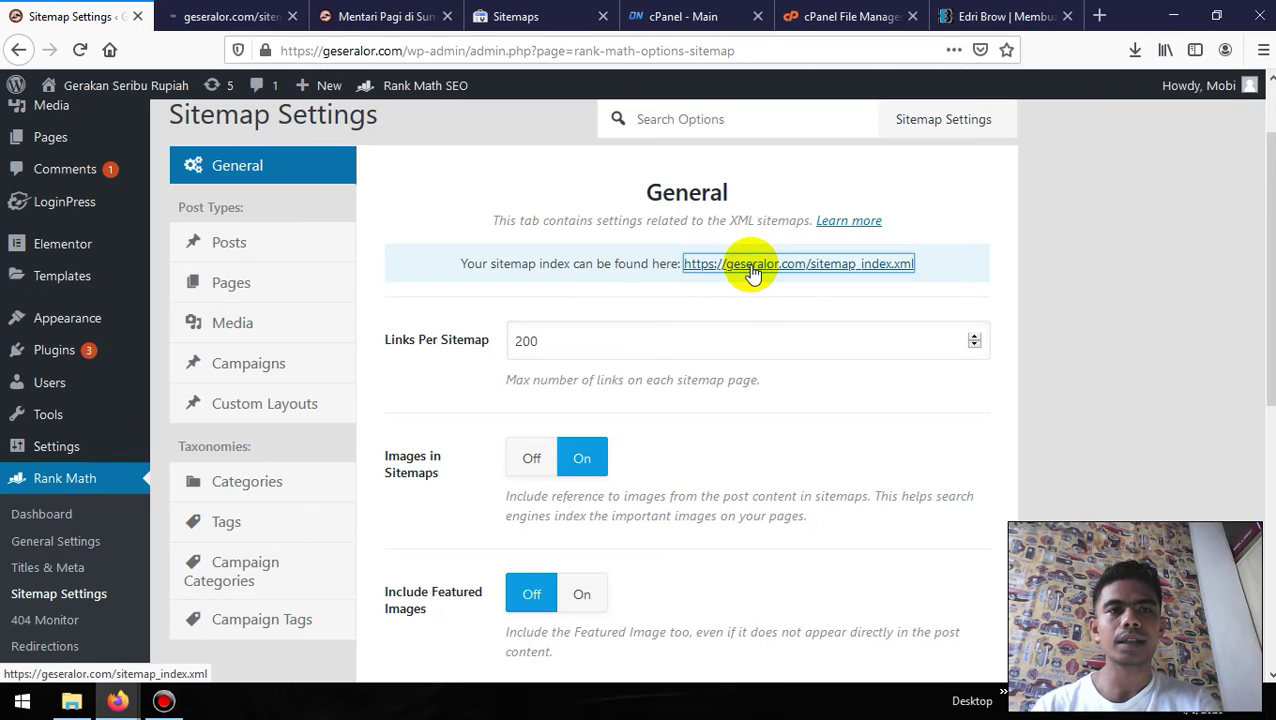
{"action": "left_click", "coordinate": [222, 12]}
{"action": "left_click_drag", "start_coordinate": [531, 51], "coordinate": [409, 69]}
{"action": "key", "text": "ctrl+c"}
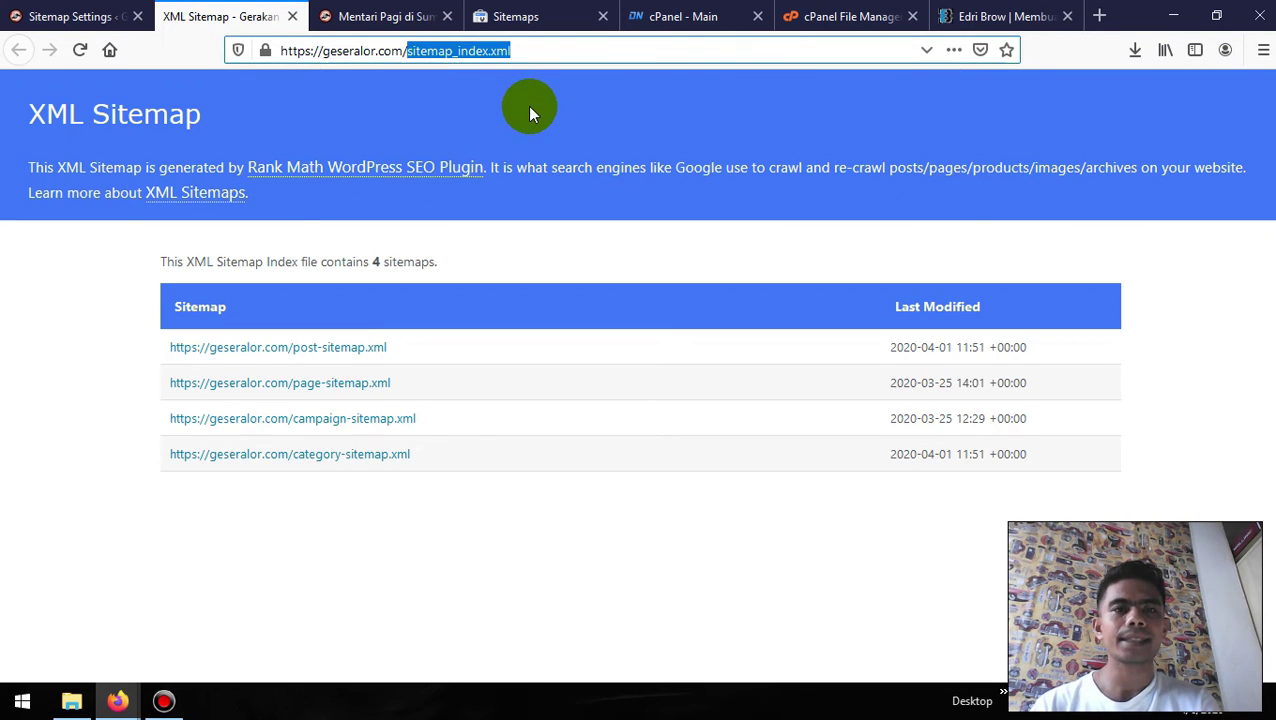
- Submit sitemap_index.xml as a new sitemap for geseralor.com in Google Search Console and dismiss the notice
{"action": "left_click", "coordinate": [516, 14]}
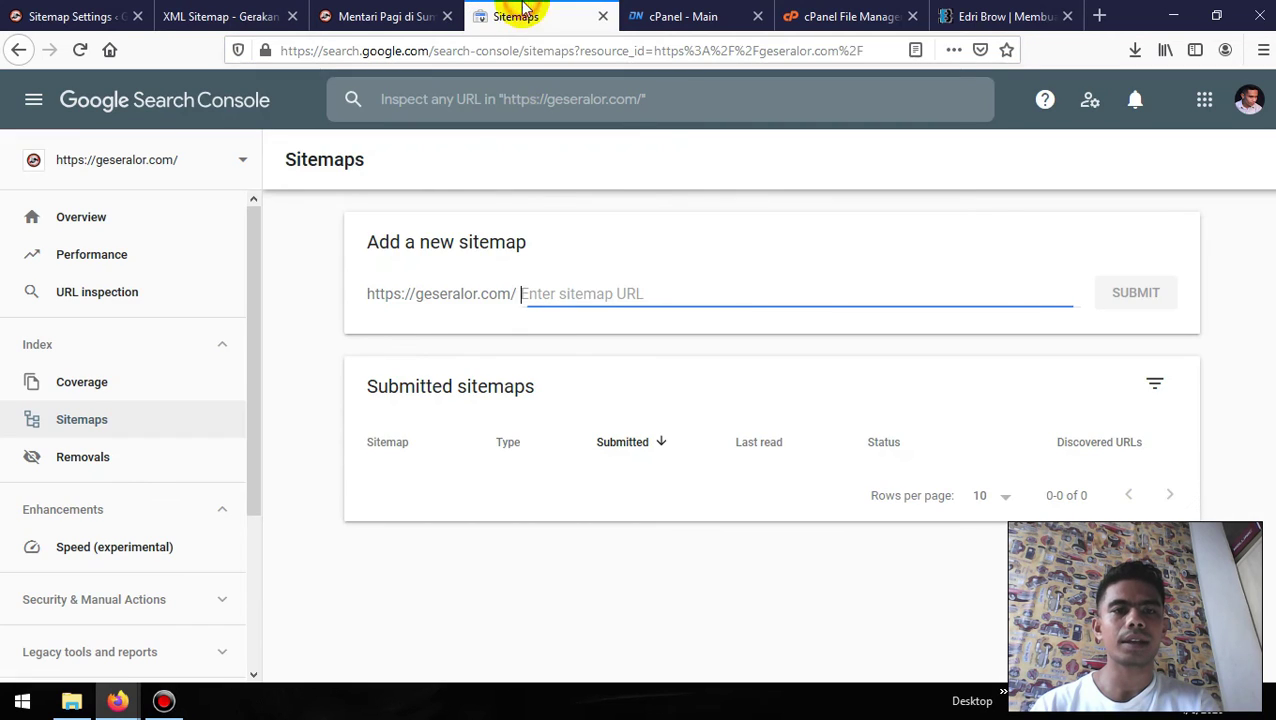
{"action": "key", "text": "ctrl+v"}
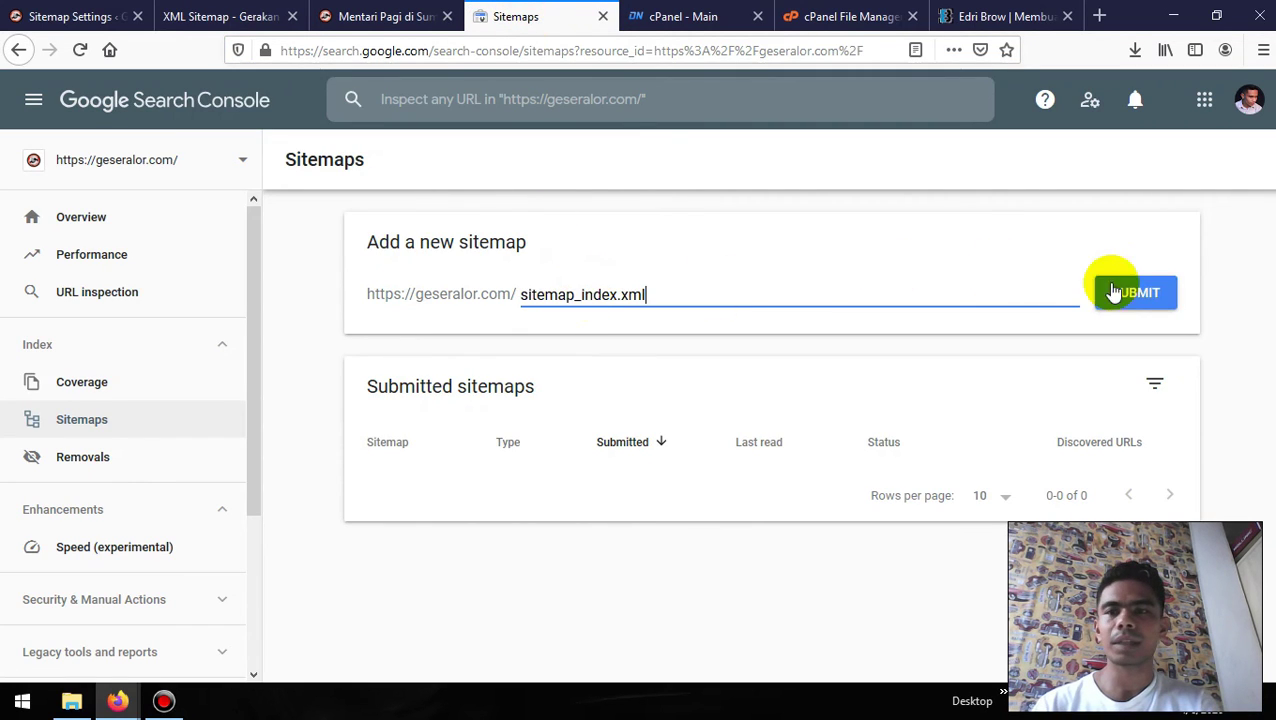
{"action": "left_click", "coordinate": [1148, 293]}
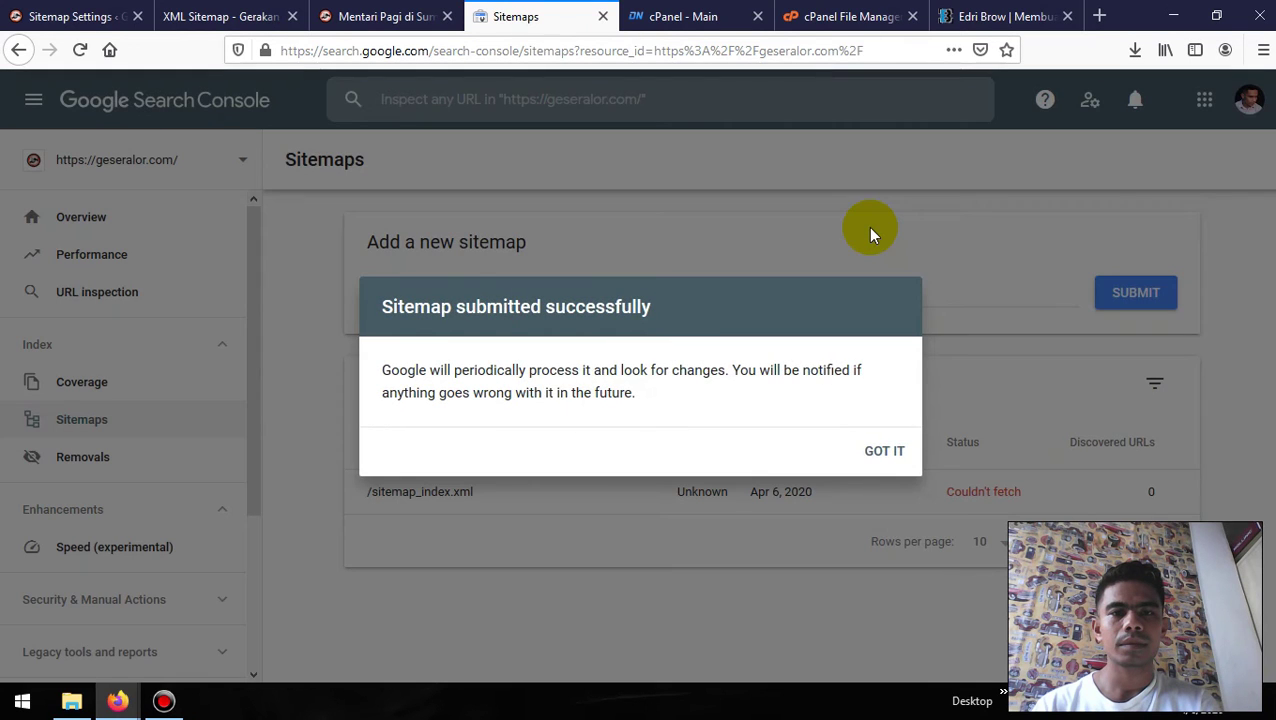
{"action": "left_click", "coordinate": [887, 452]}
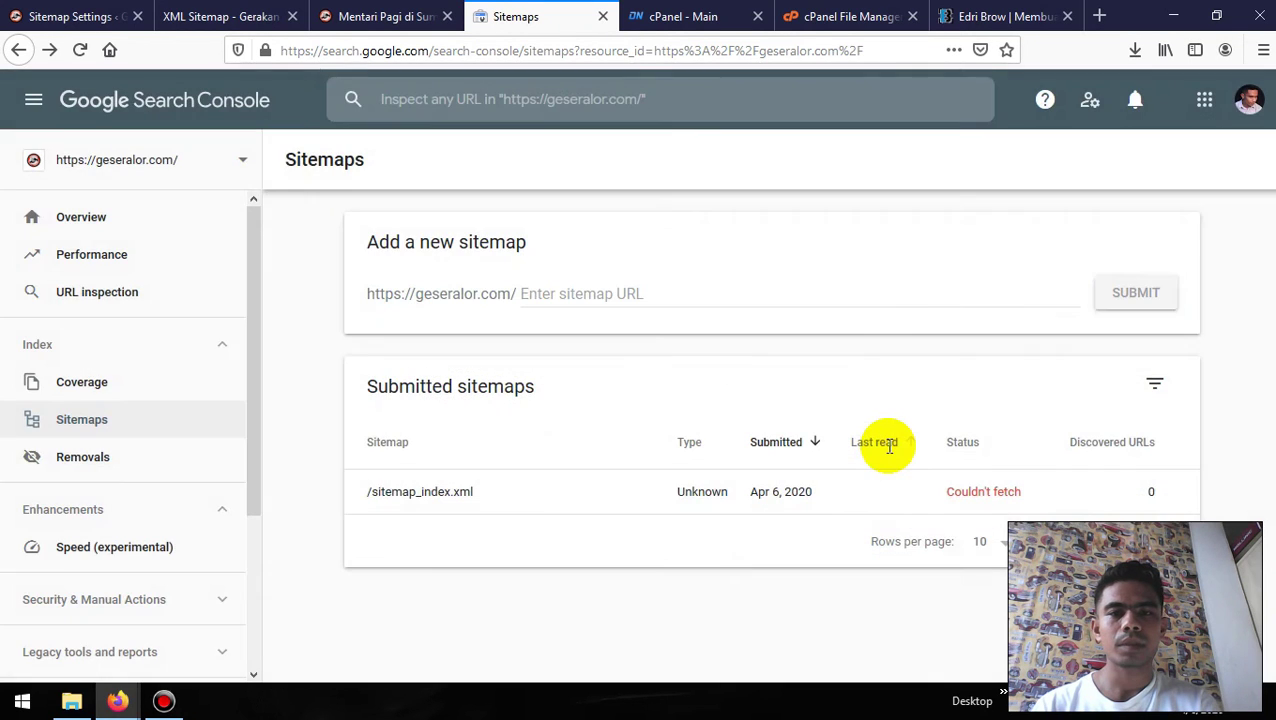
- Reload the submitted sitemaps, inspect the details of sitemap_index.xml and its child sitemaps, and check the property's overview
{"action": "key", "text": "F5"}
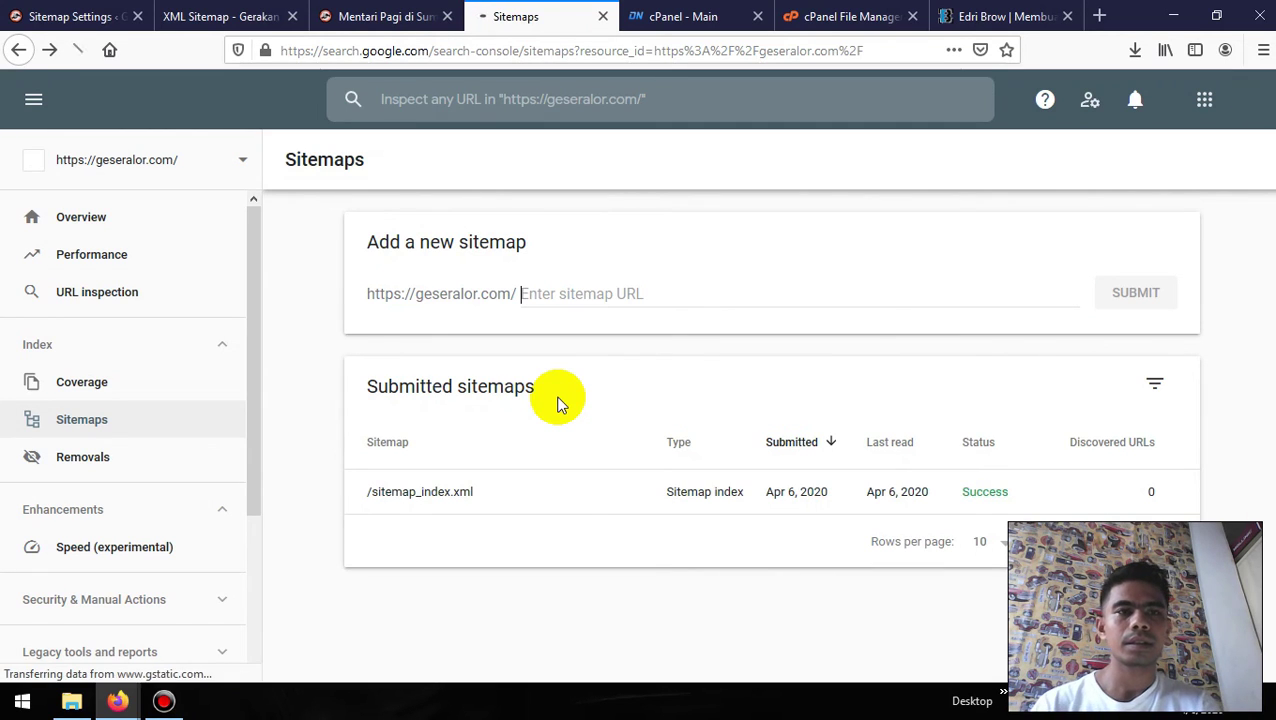
{"action": "left_click", "coordinate": [985, 491]}
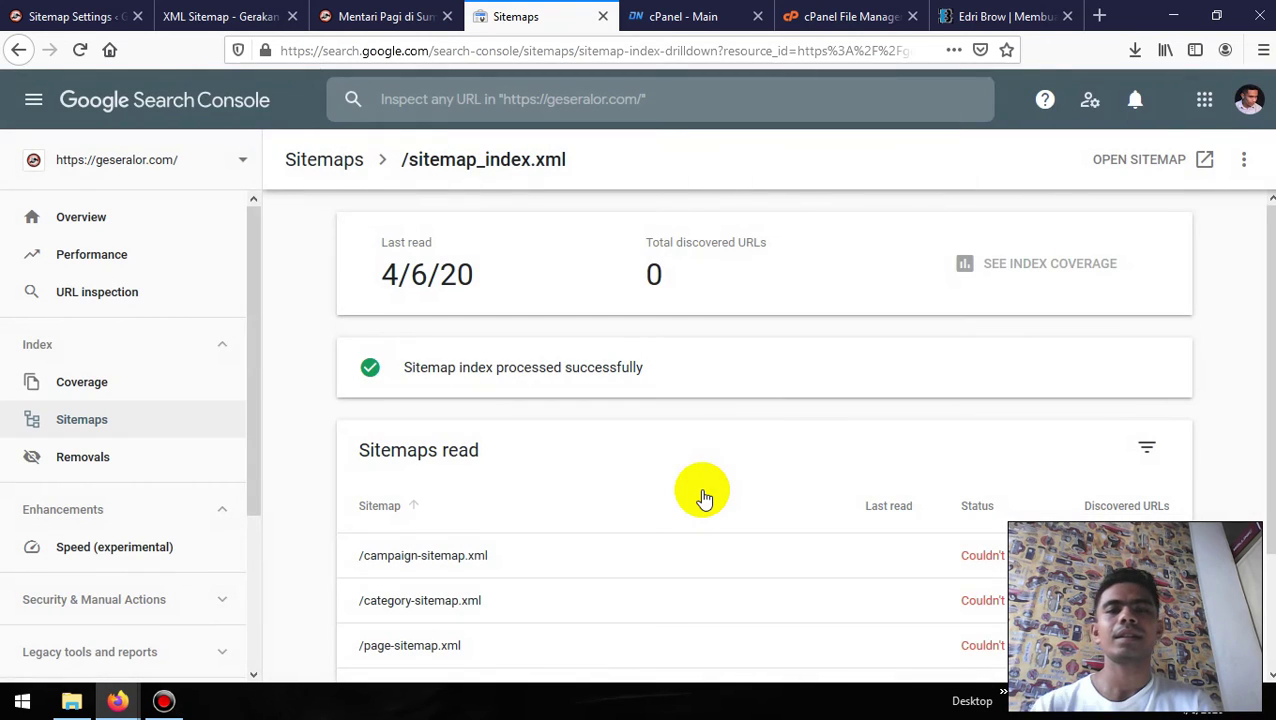
{"action": "scroll", "coordinate": [703, 495], "scroll_direction": "down", "scroll_amount": 3}
{"action": "scroll", "coordinate": [703, 493], "scroll_direction": "up", "scroll_amount": 3}
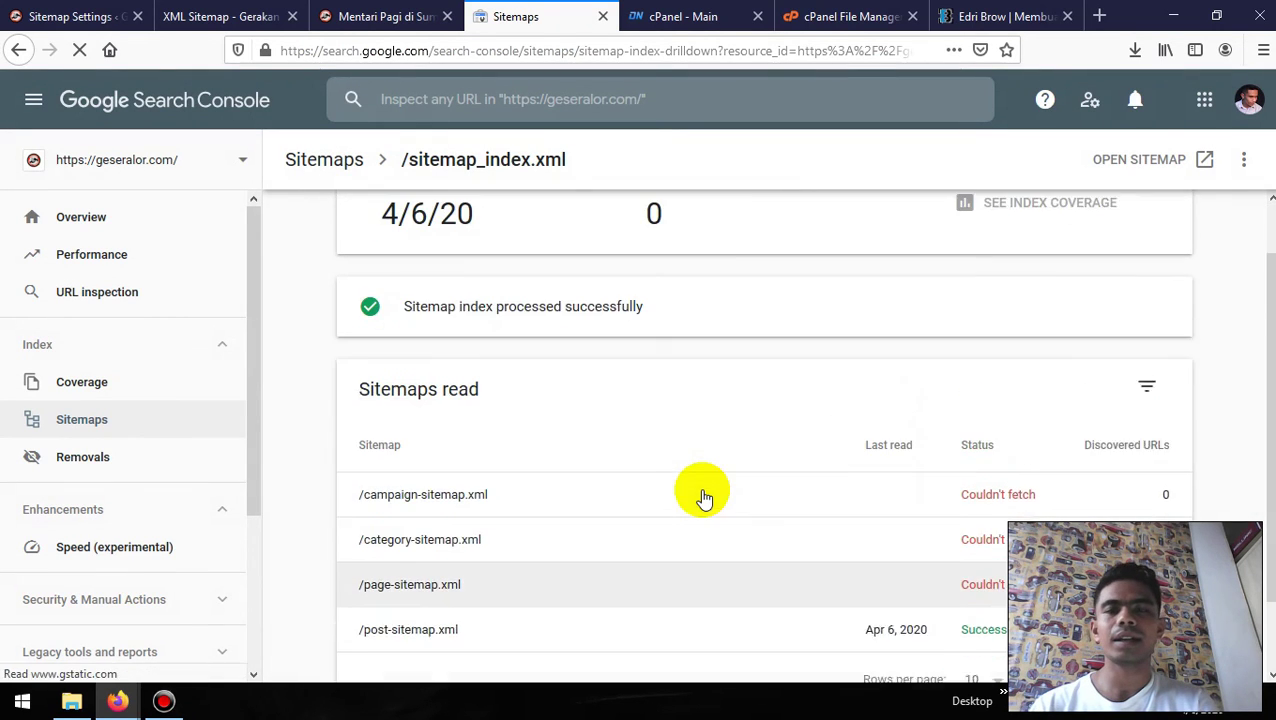
{"action": "left_click", "coordinate": [80, 217]}
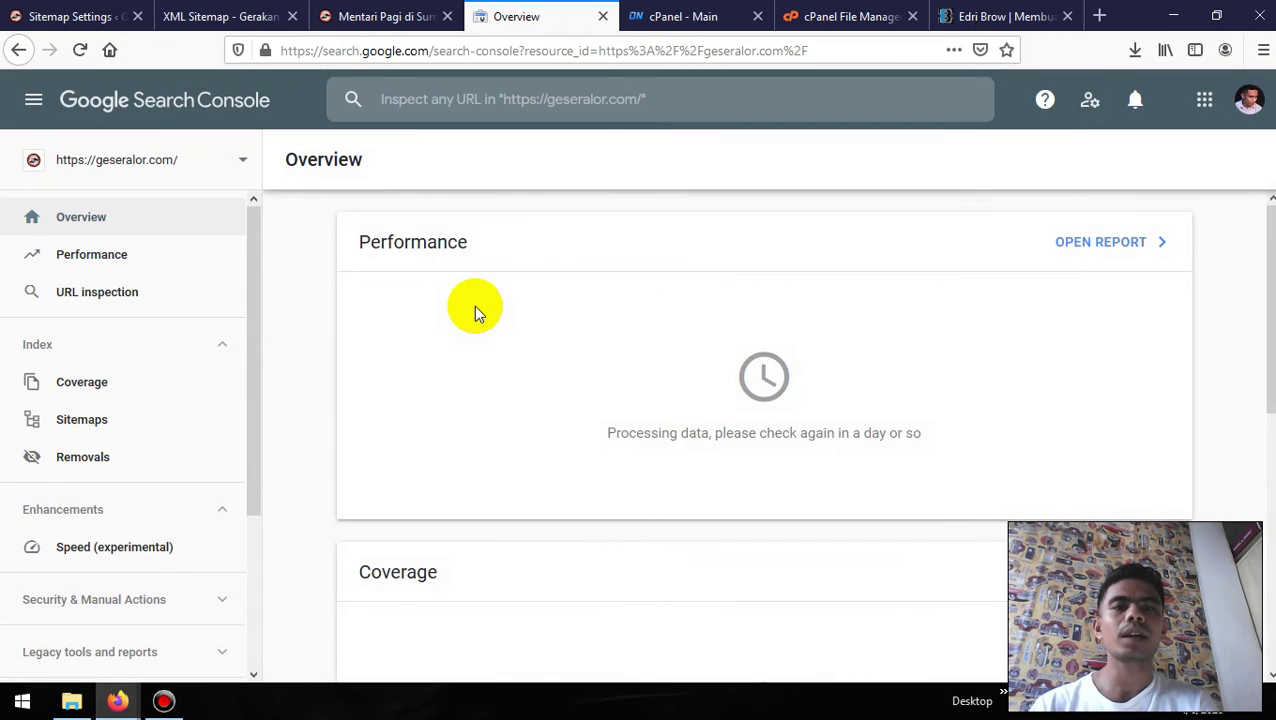
- Close the browser tabs holding the XML sitemap index and the "Mentari Pagi di Sumba Barat Daya" post
{"action": "left_click", "coordinate": [258, 14]}
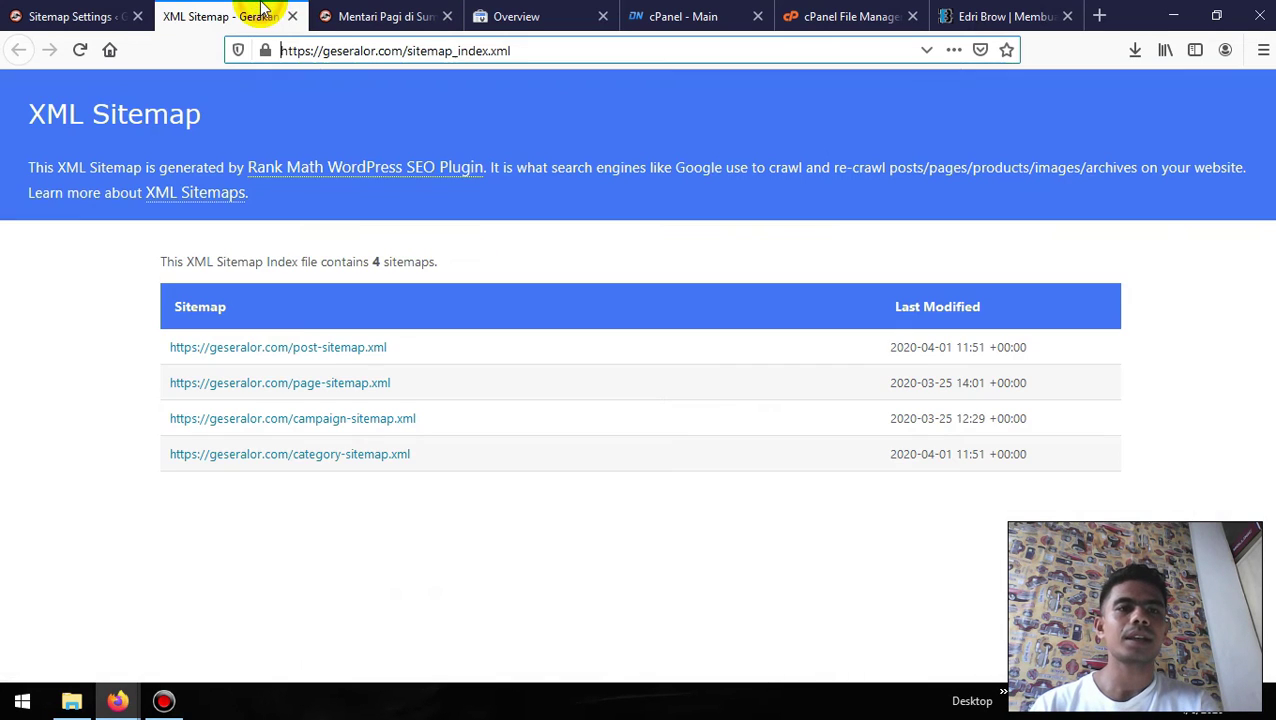
{"action": "left_click", "coordinate": [294, 17]}
{"action": "left_click", "coordinate": [410, 14]}
{"action": "left_click", "coordinate": [250, 10]}
{"action": "scroll", "coordinate": [413, 336], "scroll_direction": "up", "scroll_amount": 10}
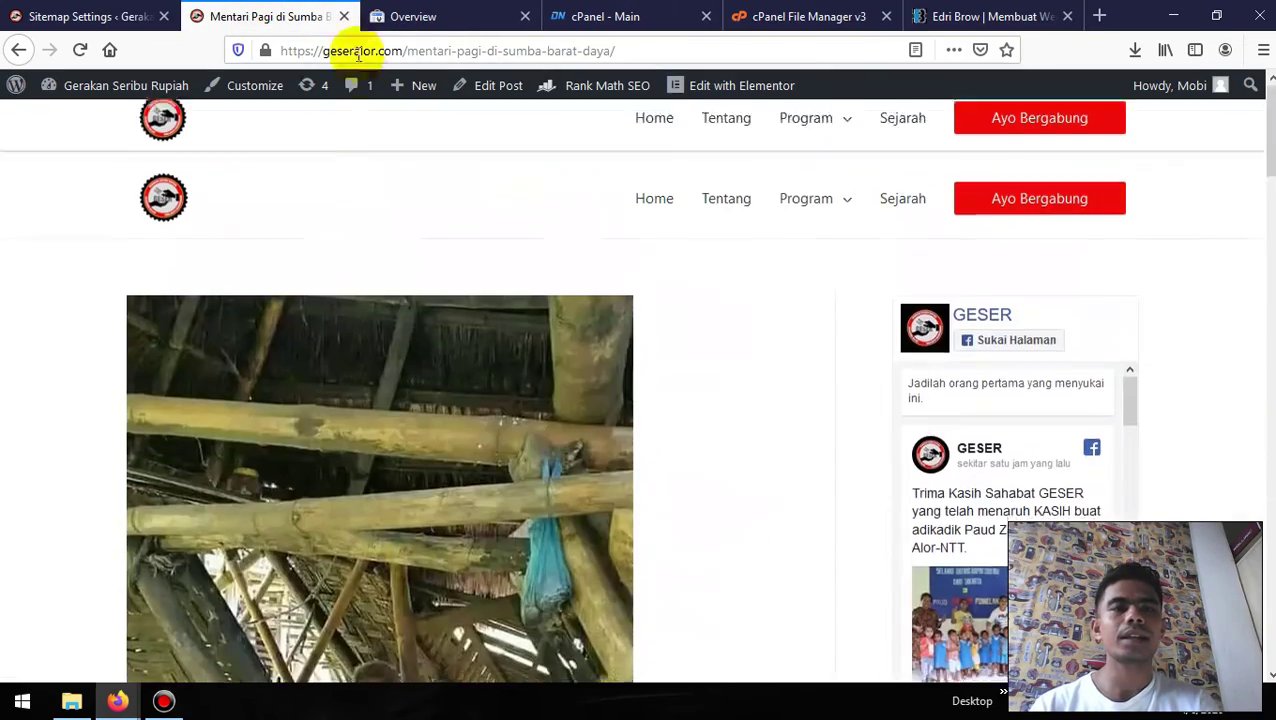
{"action": "left_click", "coordinate": [344, 16]}
- Look over the general sitemap settings in WordPress and return to the main admin dashboard
{"action": "left_click", "coordinate": [92, 16]}
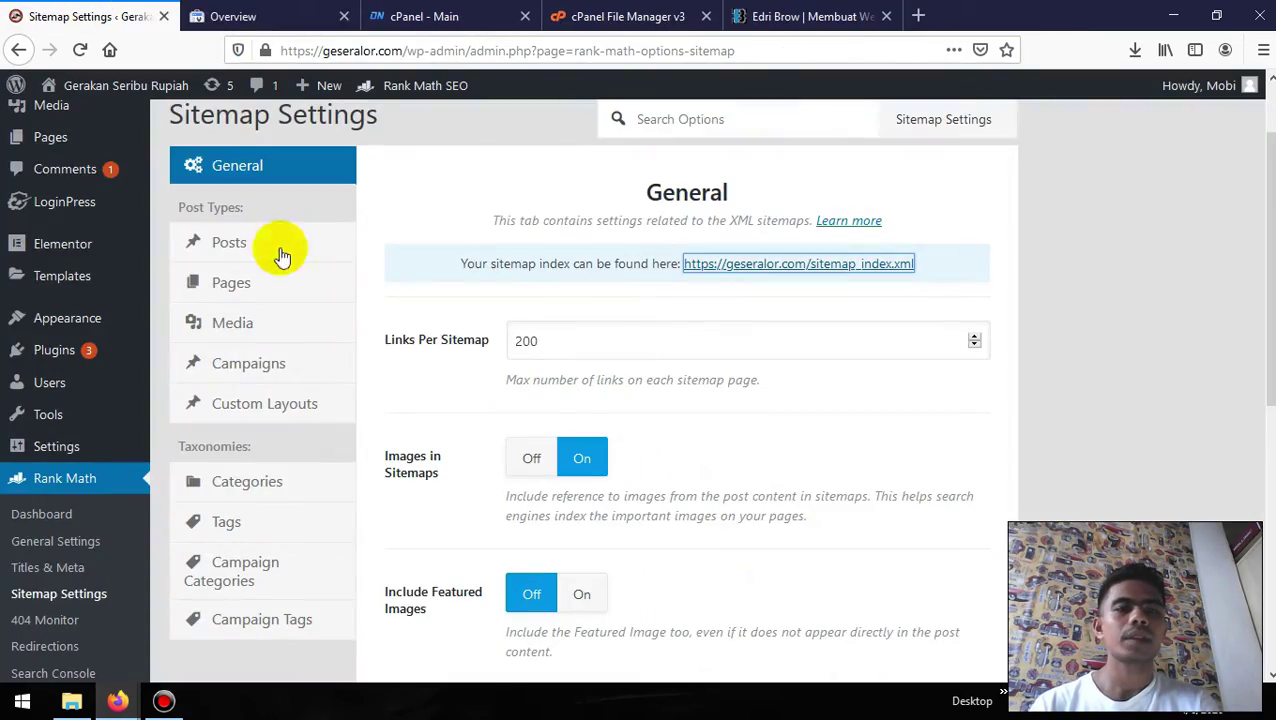
{"action": "scroll", "coordinate": [533, 414], "scroll_direction": "down", "scroll_amount": 10}
{"action": "scroll", "coordinate": [533, 414], "scroll_direction": "up", "scroll_amount": 10}
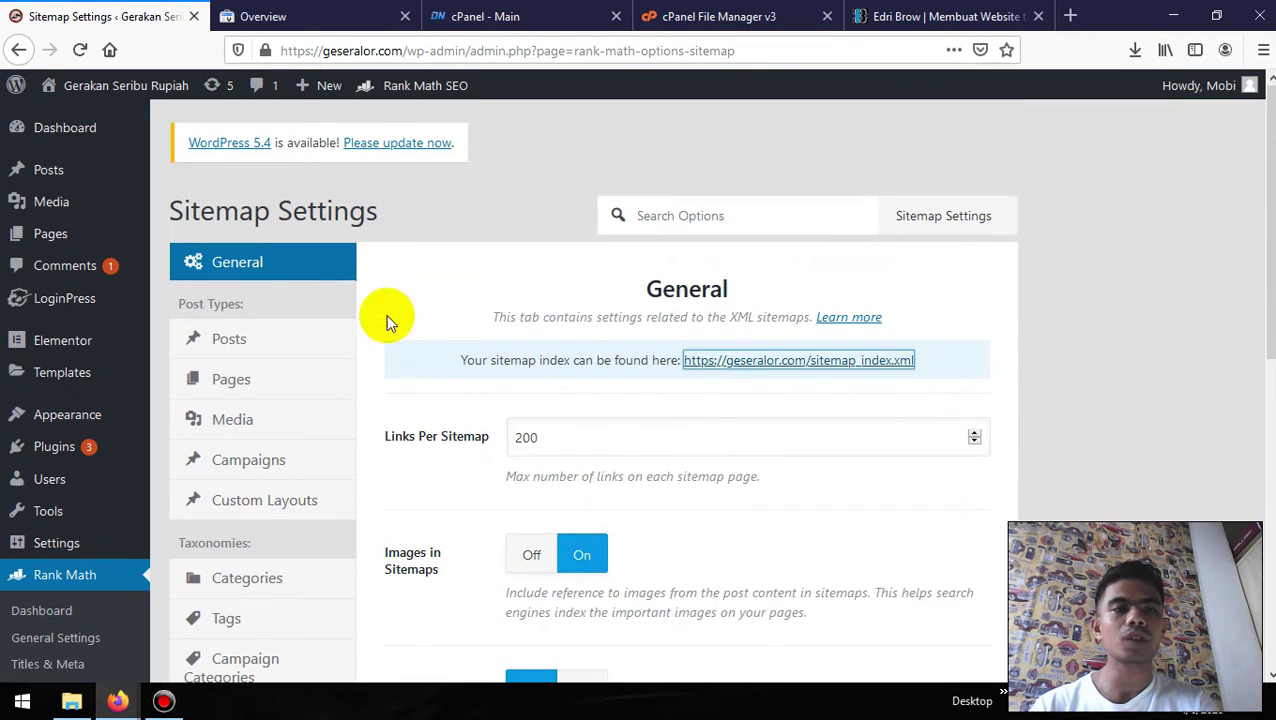
{"action": "left_click", "coordinate": [70, 133]}
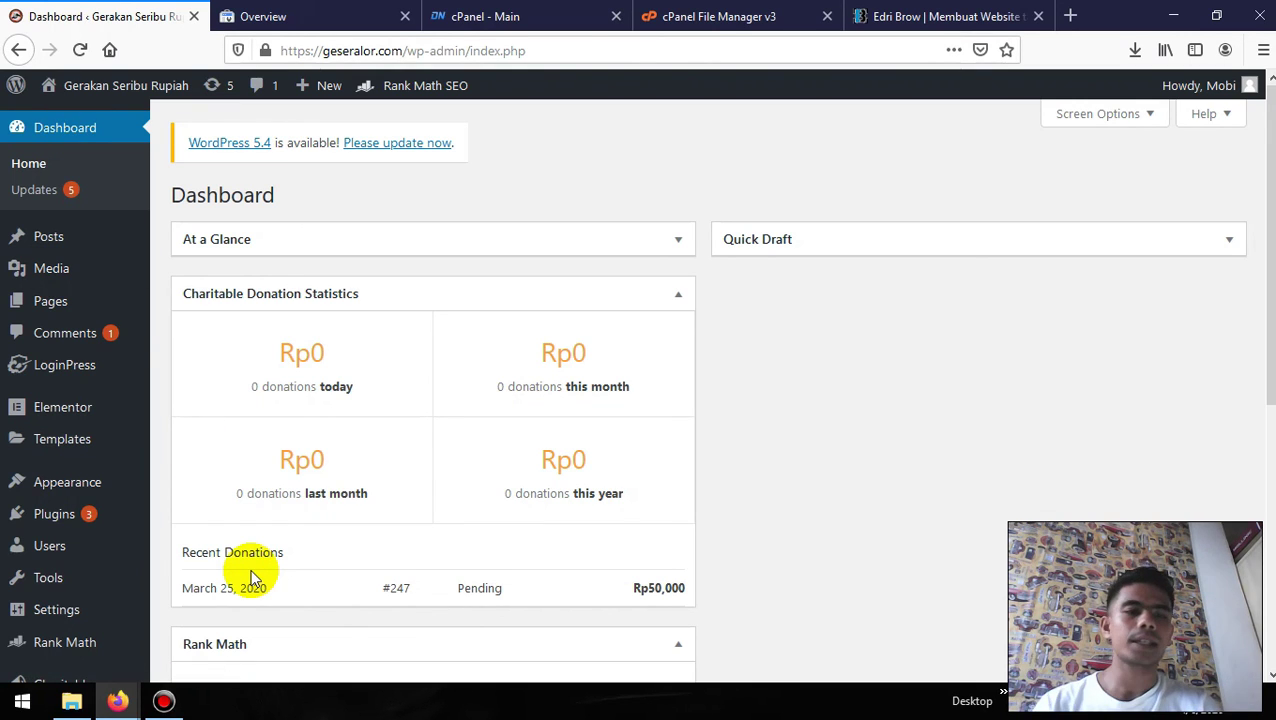
- Switch to the private browsing window with the "dispar alor" search and open google.com in a new tab
{"action": "mouse_move", "coordinate": [115, 702]}
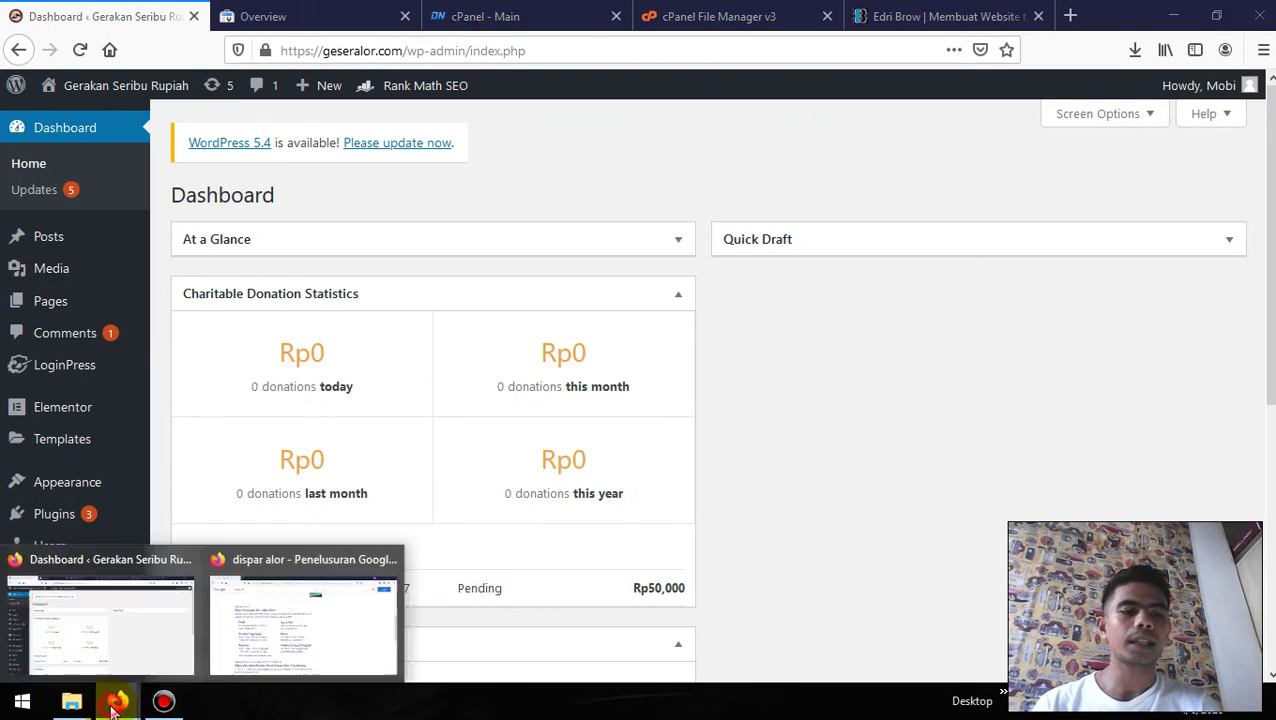
{"action": "left_click", "coordinate": [272, 636]}
{"action": "scroll", "coordinate": [575, 300], "scroll_direction": "up", "scroll_amount": 6}
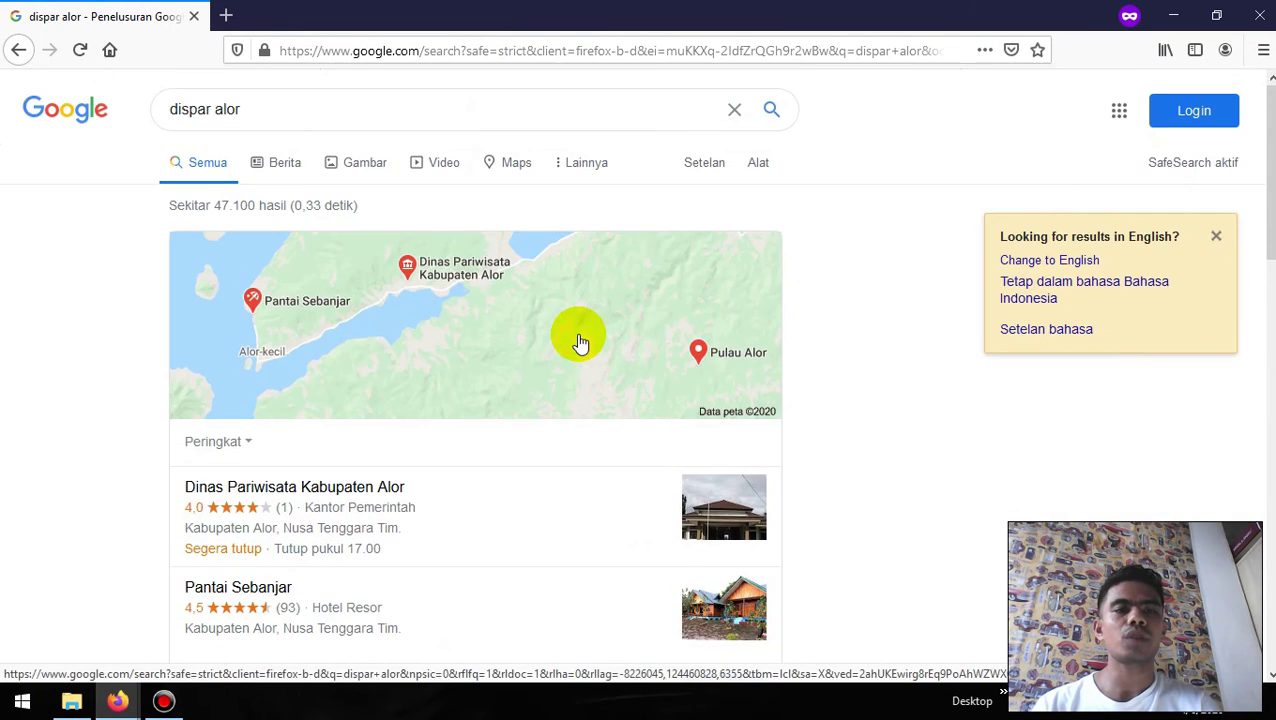
{"action": "scroll", "coordinate": [368, 383], "scroll_direction": "down", "scroll_amount": 5}
{"action": "key", "text": "ctrl+t"}
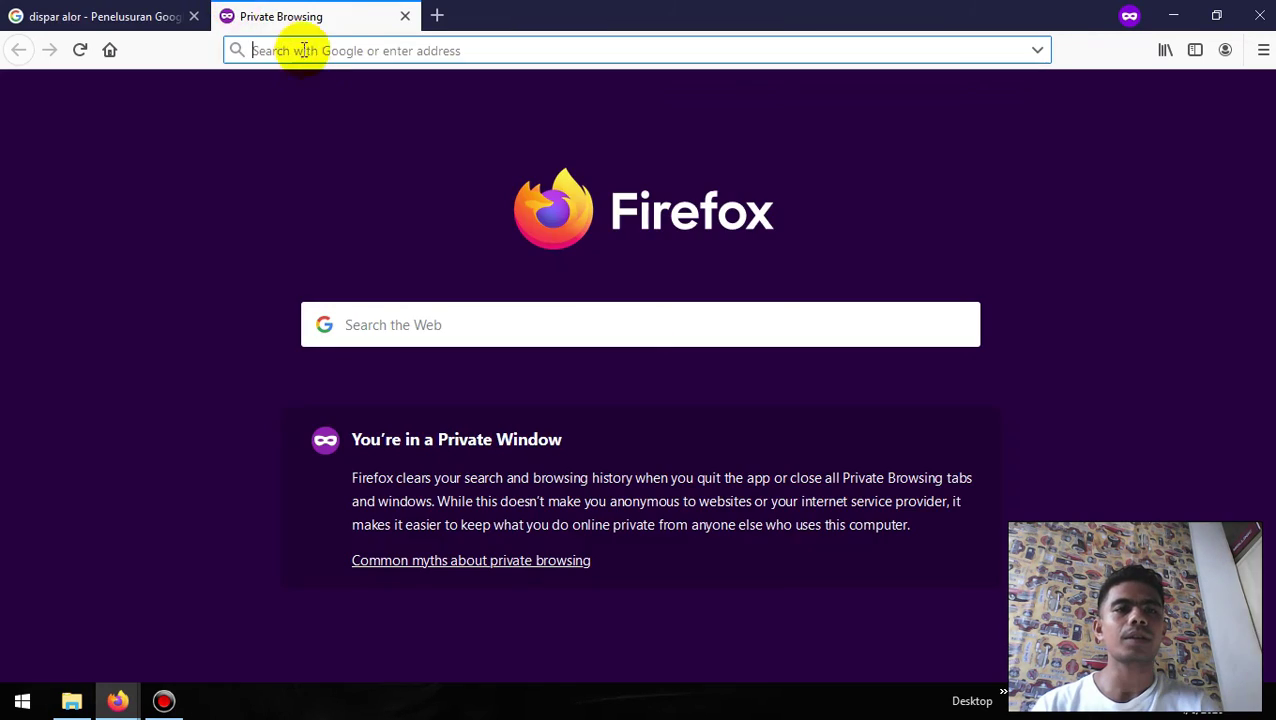
{"action": "type", "text": "google.com/"}
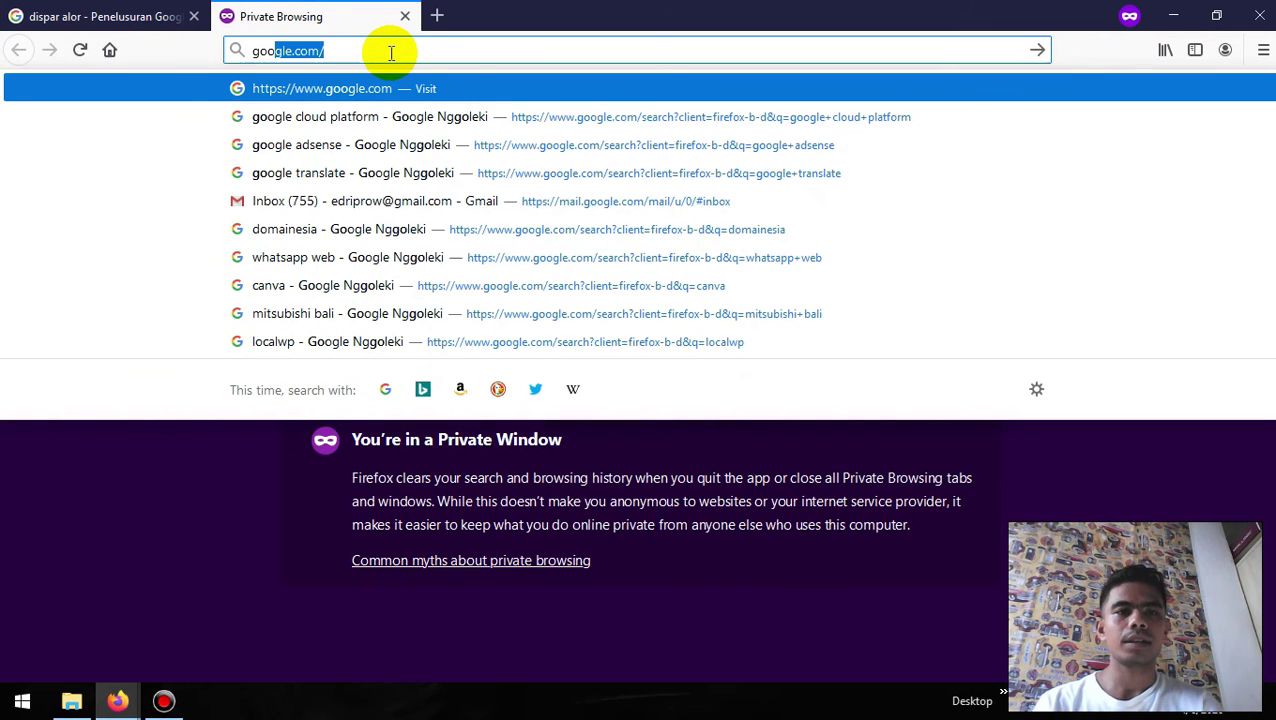
{"action": "key", "text": "Return"}
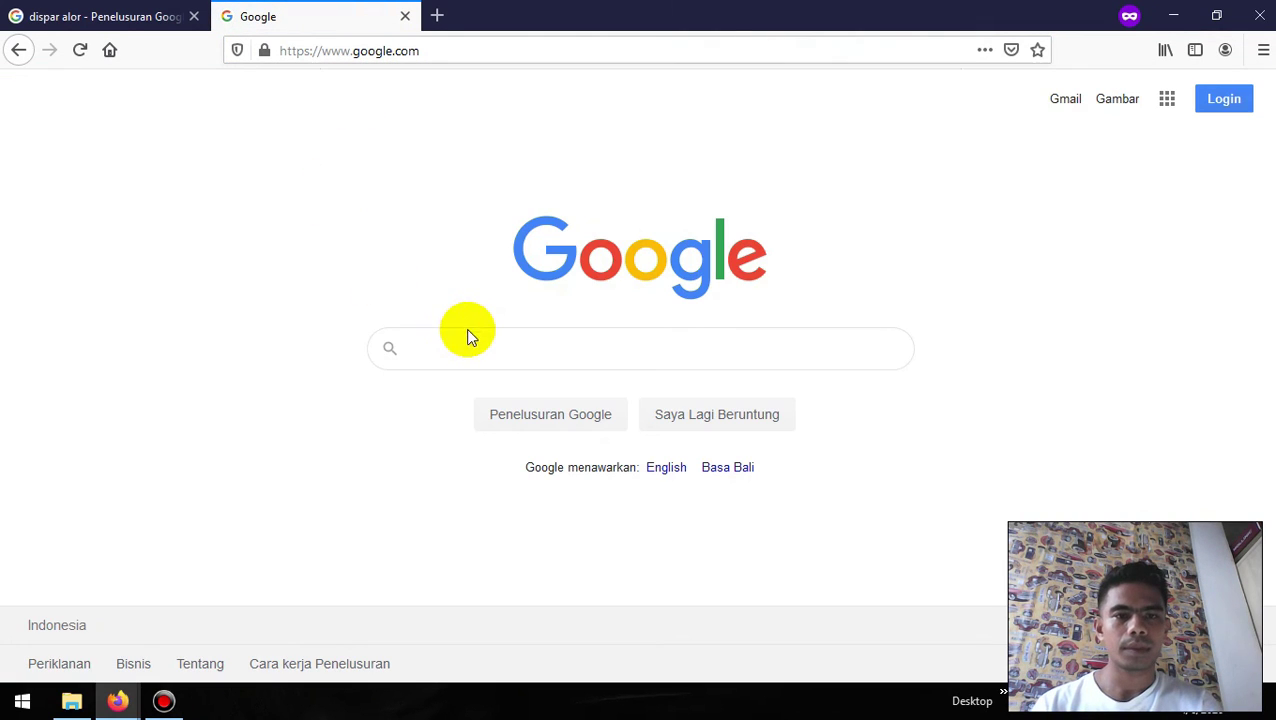
- Search Google for "site:geseralor.com" to check the site's indexed pages
{"action": "type", "text": "s"}
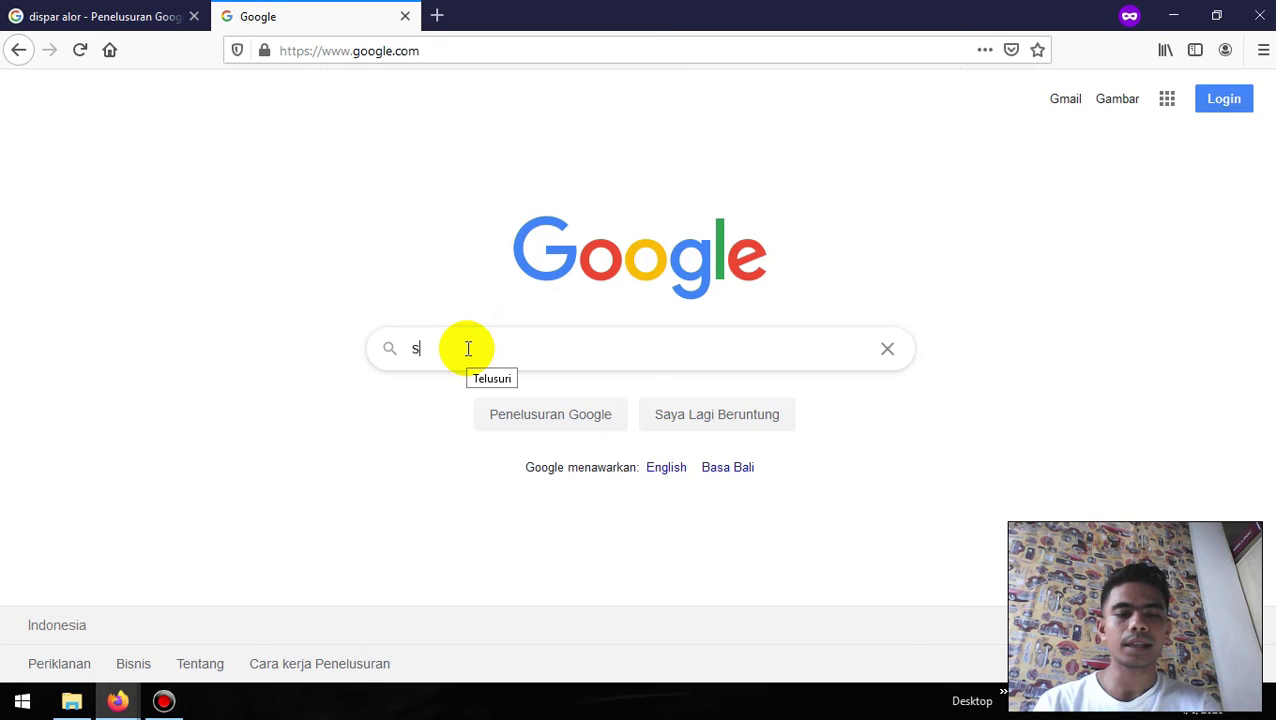
{"action": "type", "text": "ite :"}
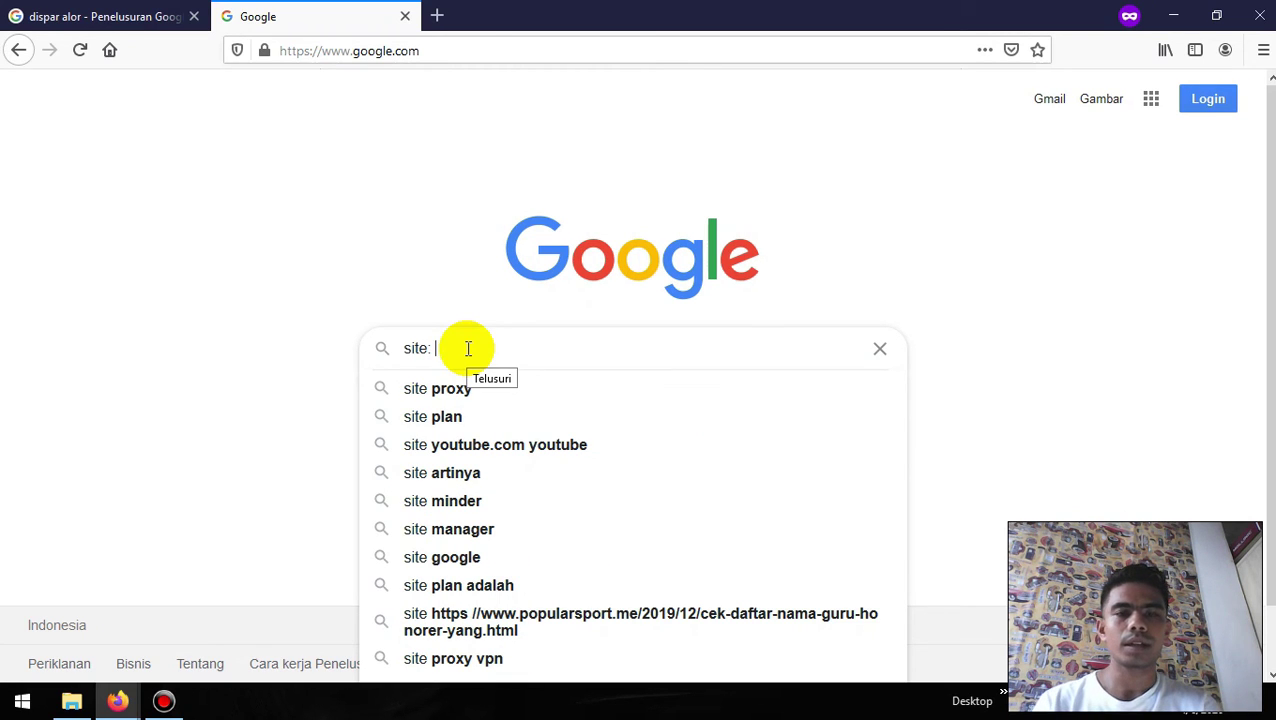
{"action": "type", "text": "gesoralor.com"}
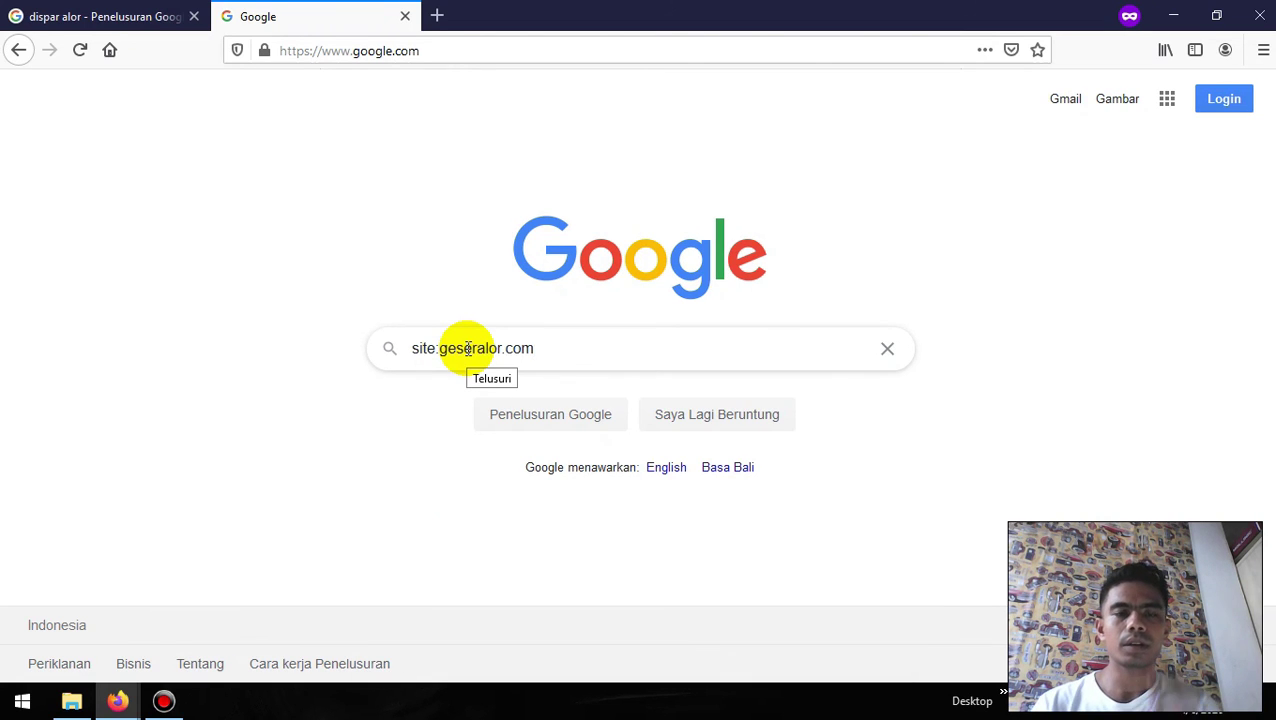
{"action": "key", "text": "Return"}
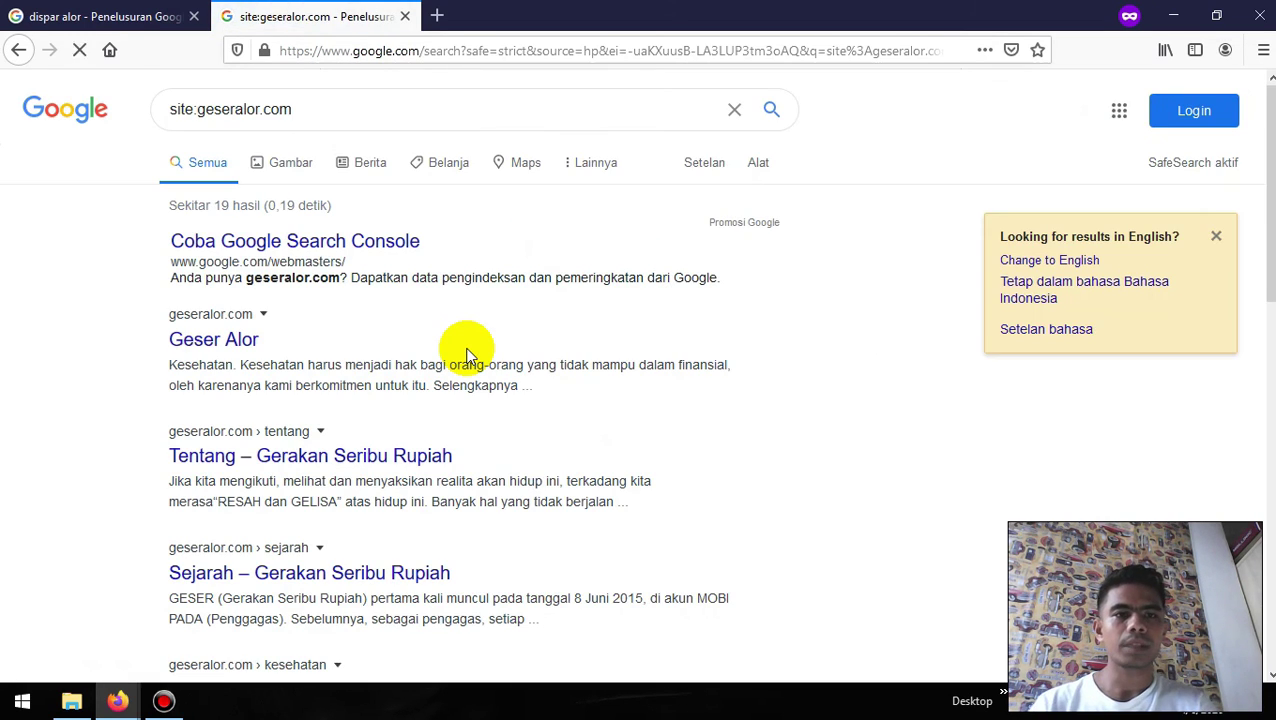
- Examine the search results to see which geseralor.com pages and posts Google has indexed
{"action": "scroll", "coordinate": [450, 335], "scroll_direction": "down", "scroll_amount": 1}
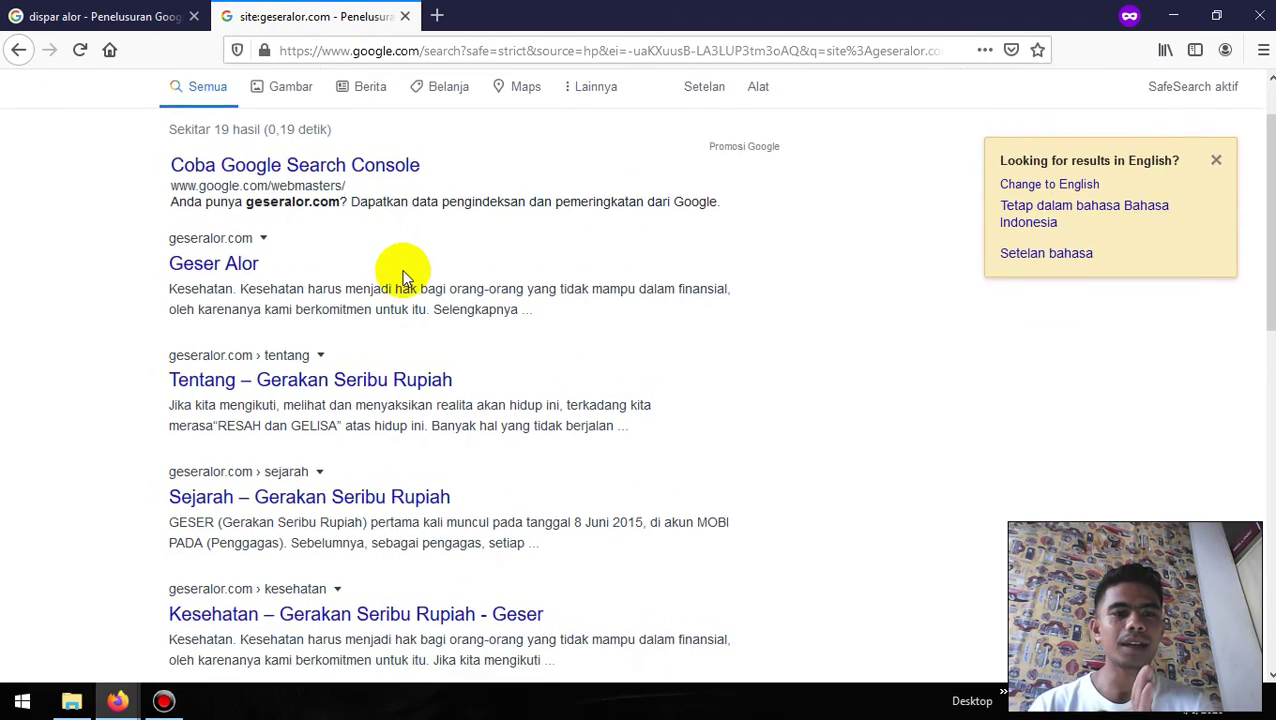
{"action": "scroll", "coordinate": [404, 272], "scroll_direction": "down", "scroll_amount": 2}
{"action": "scroll", "coordinate": [505, 318], "scroll_direction": "down", "scroll_amount": 2}
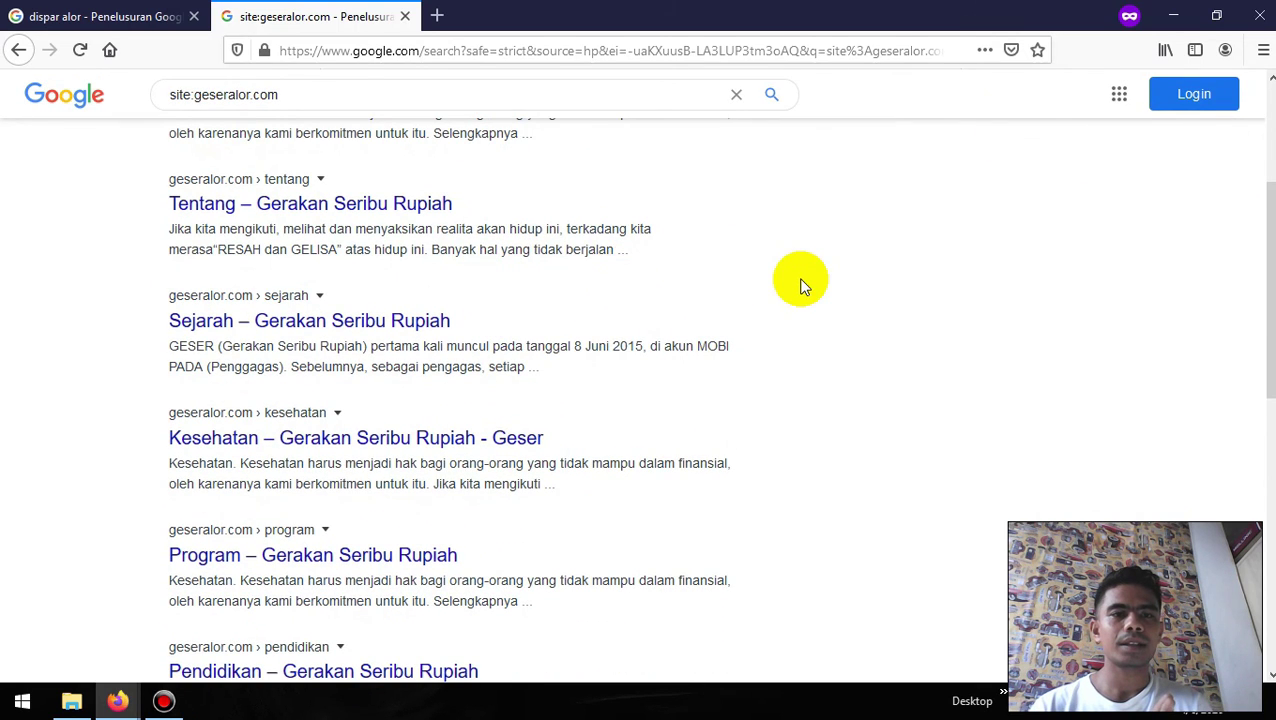
{"action": "scroll", "coordinate": [800, 285], "scroll_direction": "up", "scroll_amount": 3}
{"action": "scroll", "coordinate": [800, 285], "scroll_direction": "down", "scroll_amount": 1}
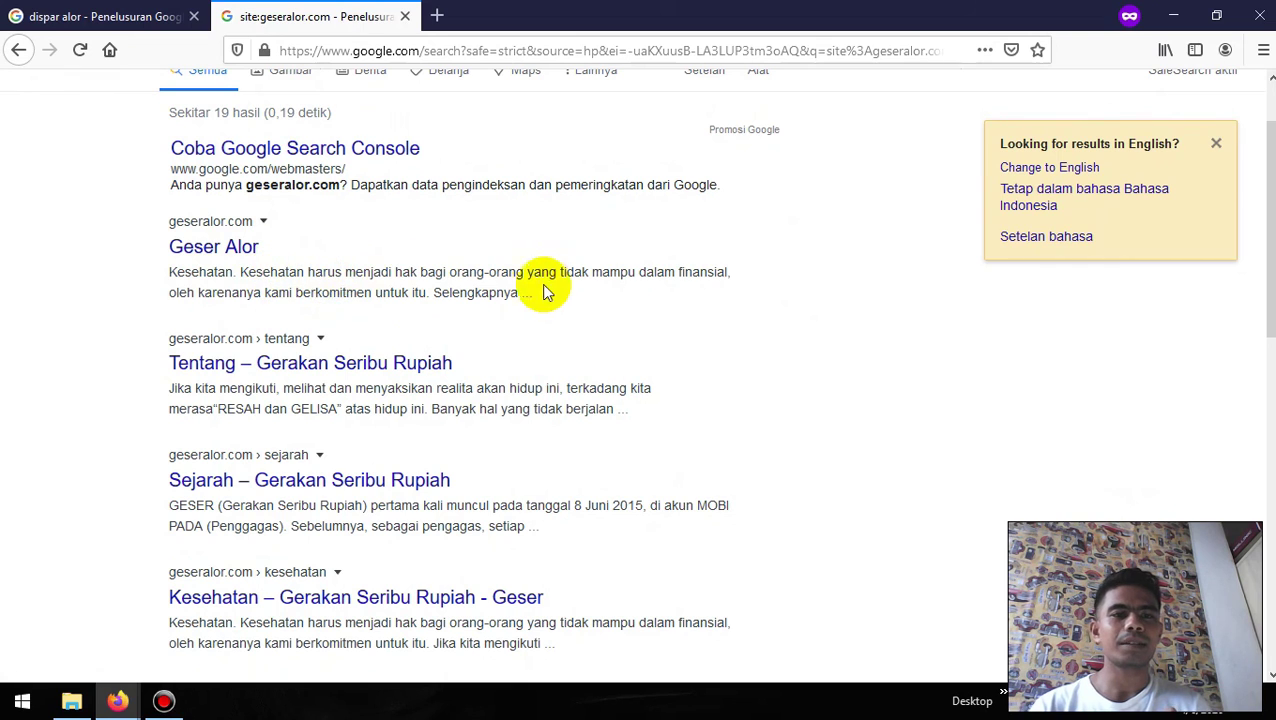
{"action": "scroll", "coordinate": [545, 285], "scroll_direction": "down", "scroll_amount": 2}
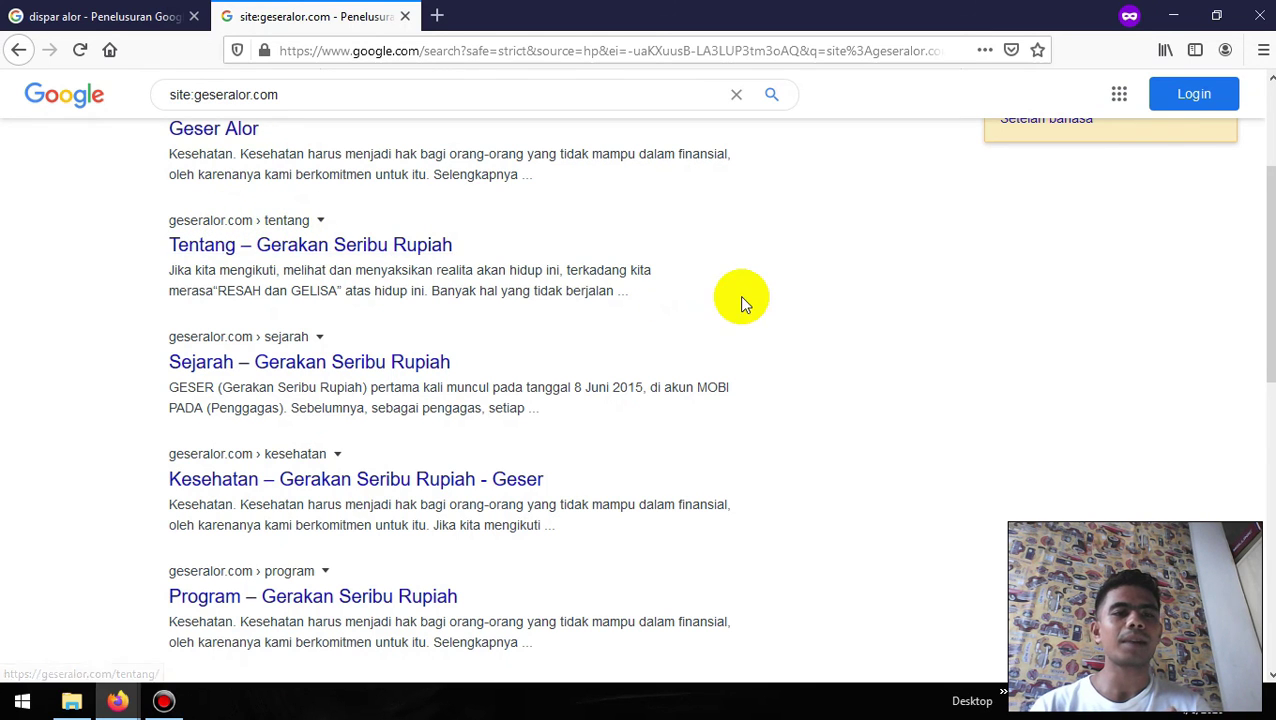
{"action": "scroll", "coordinate": [739, 295], "scroll_direction": "down", "scroll_amount": 3}
{"action": "scroll", "coordinate": [705, 352], "scroll_direction": "down", "scroll_amount": 5}
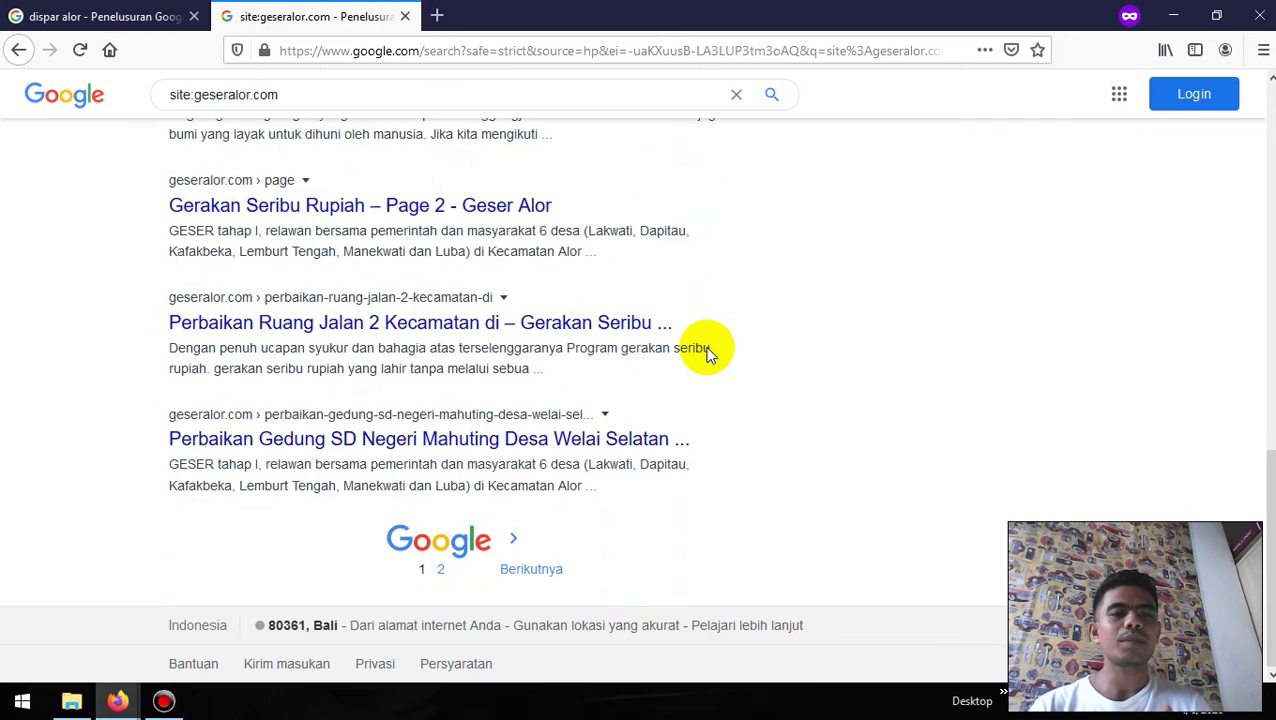